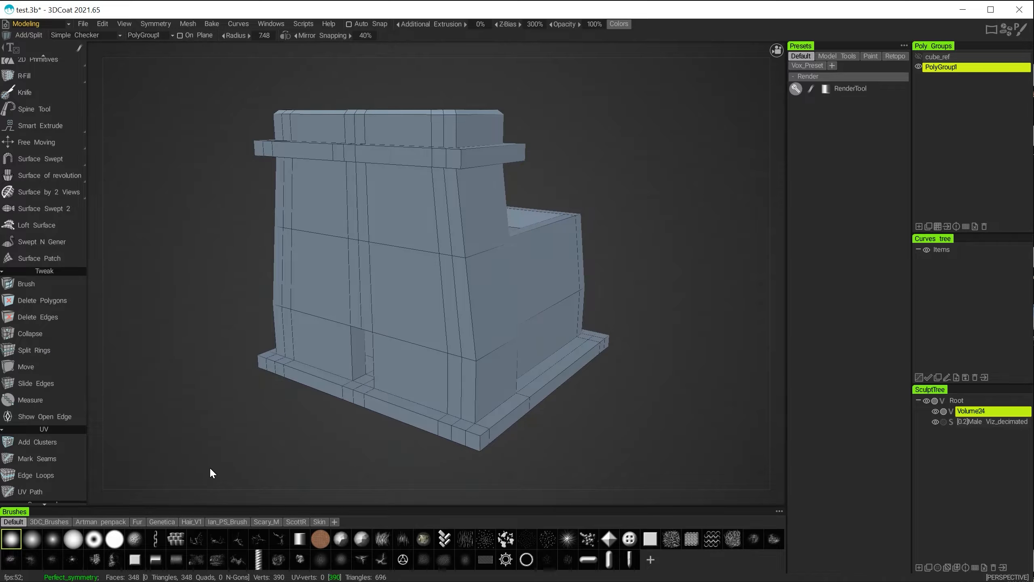
Hide the decimated male reference figure so that only the building model is shown
left_click_drag(217, 448, 265, 427, "alt")
right_click_drag(304, 445, 413, 464, "alt")
middle_click_drag(611, 402, 625, 364, "alt")
left_click_drag(631, 388, 592, 411, "alt")
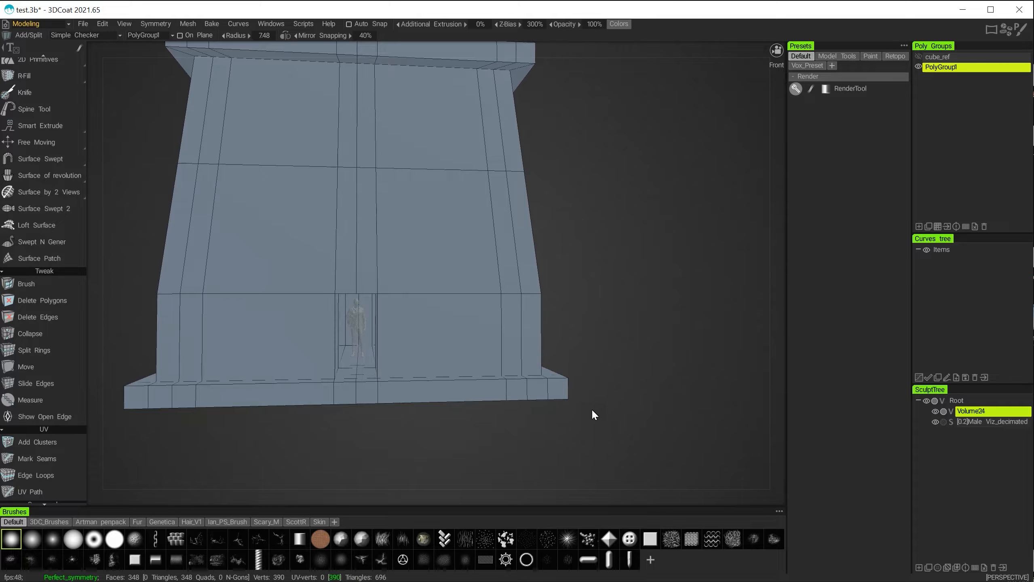
left_click(935, 422)
left_click_drag(730, 386, 674, 408, "alt")
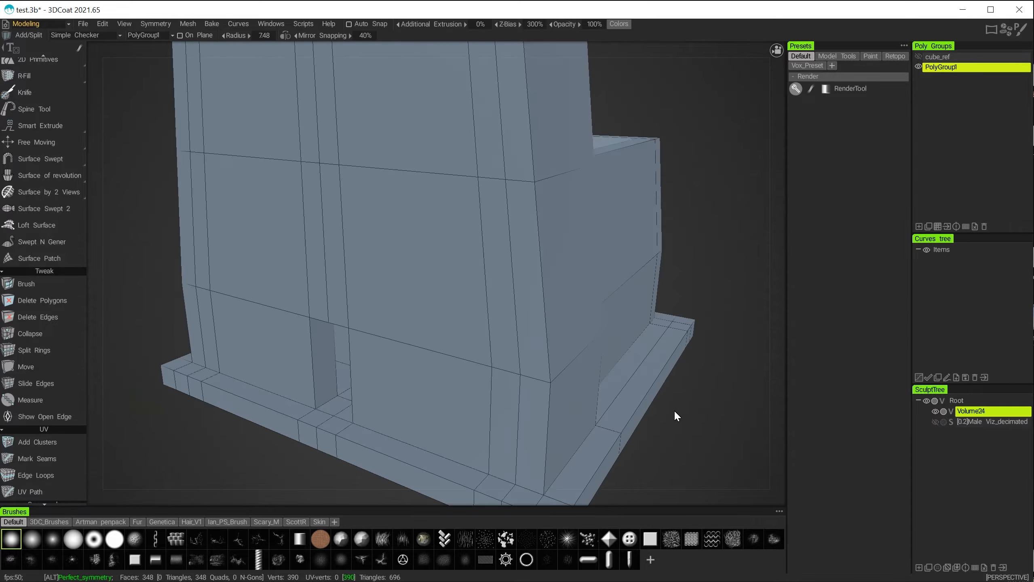
middle_click_drag(705, 361, 686, 377, "alt")
right_click_drag(686, 377, 642, 359, "alt")
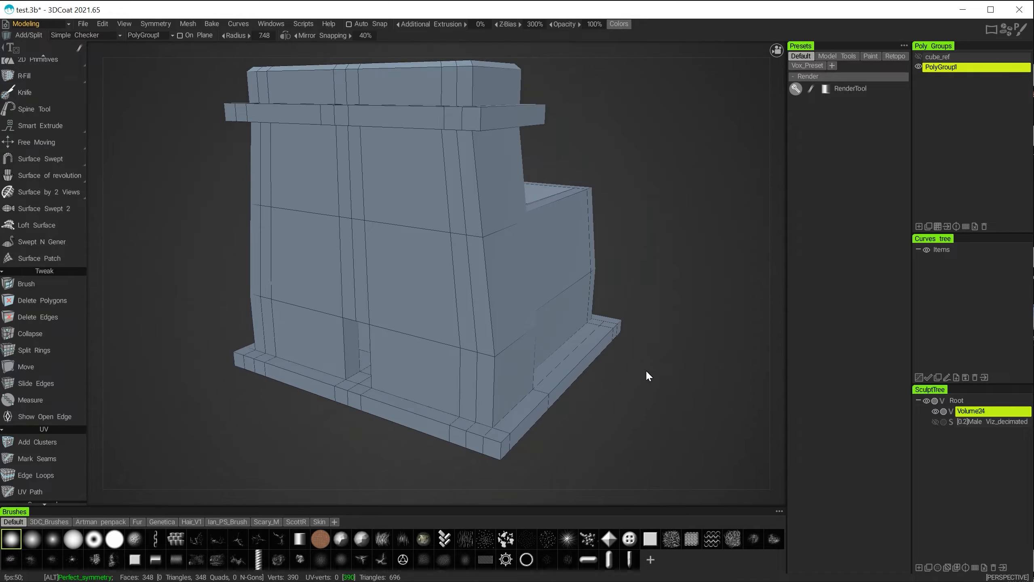
middle_click_drag(647, 371, 636, 379, "alt")
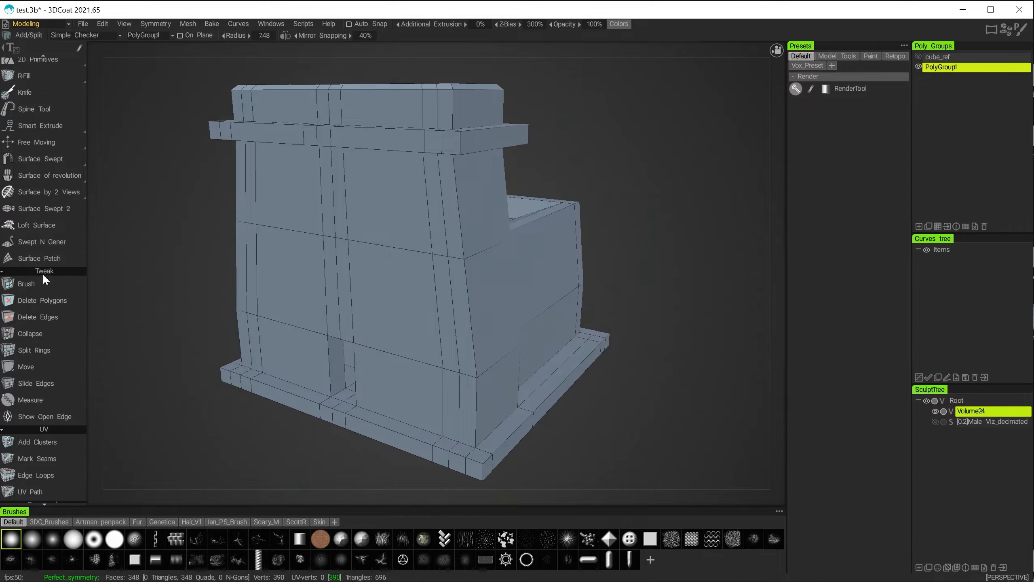
Highlight the mesh's open edges and examine the gaps at the foot of the building's rear wall
scroll(51, 323, "up", 3)
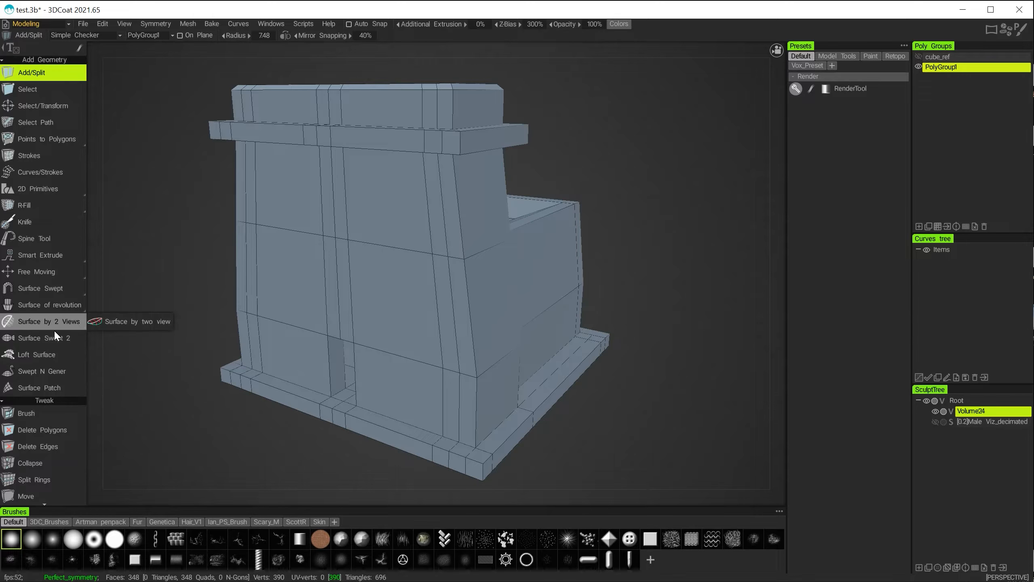
scroll(41, 380, "down", 5)
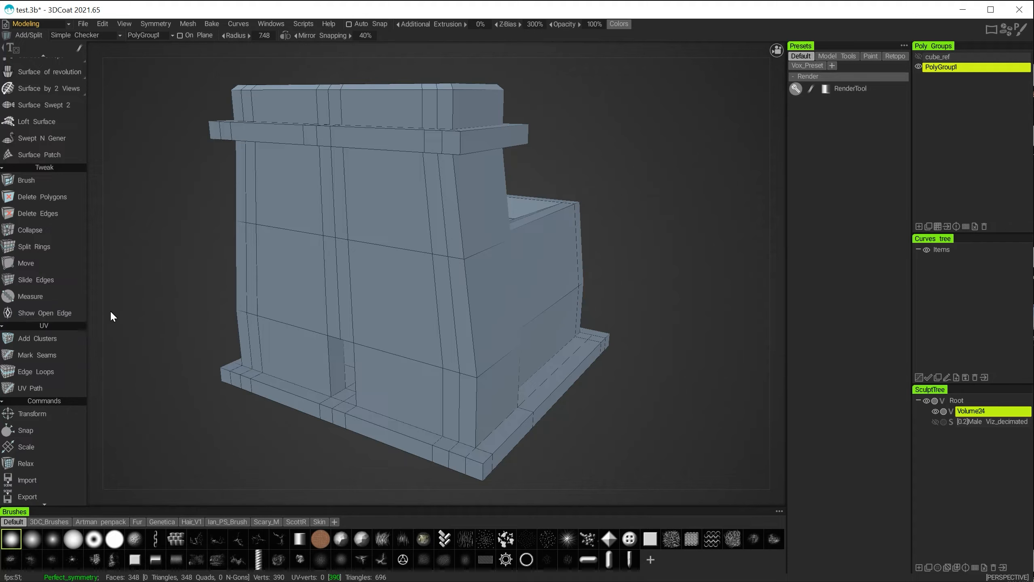
left_click(61, 314)
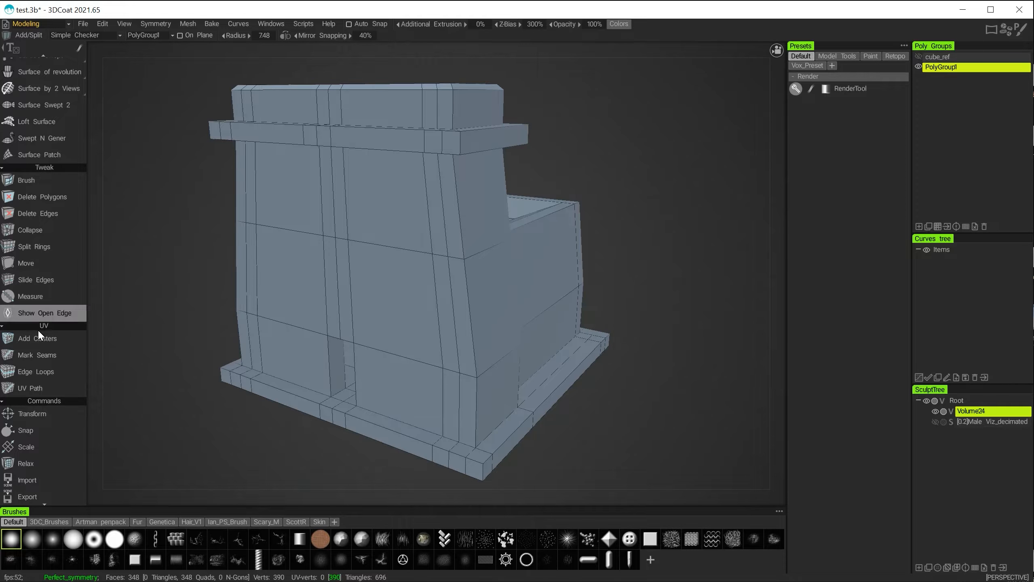
left_click(53, 313)
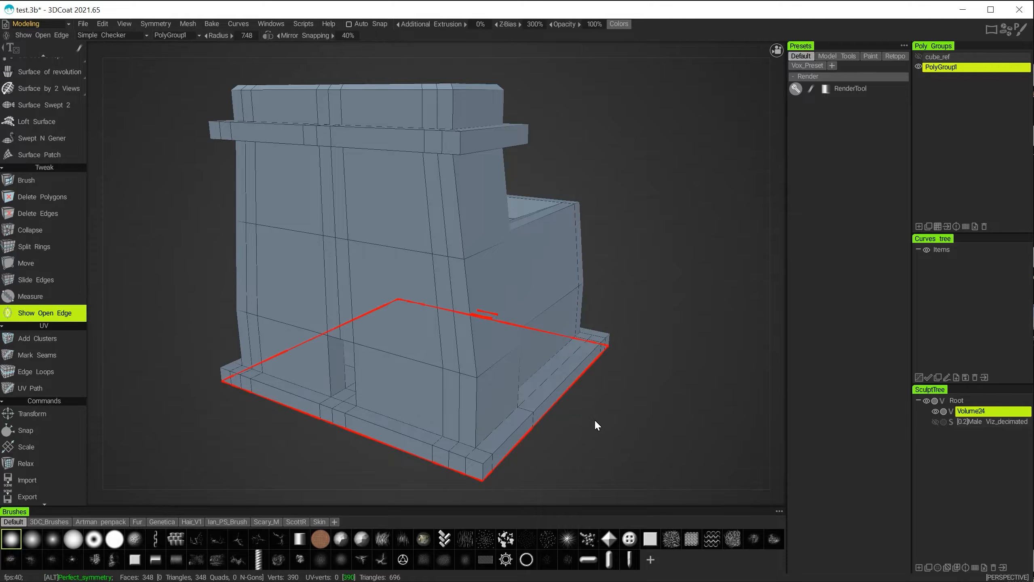
middle_click_drag(595, 418, 569, 391, "alt")
left_click_drag(569, 391, 573, 425, "alt")
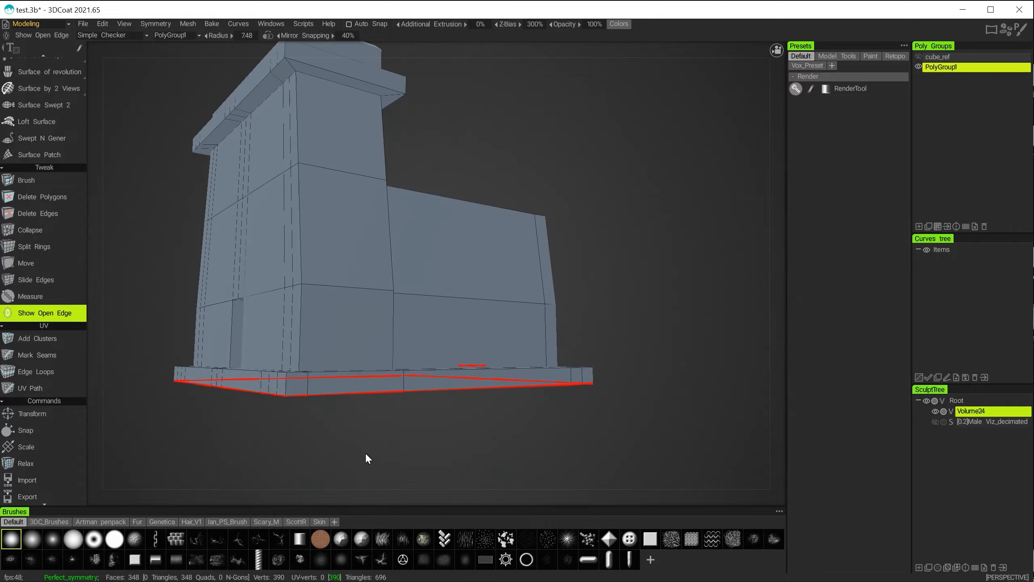
left_click_drag(651, 395, 589, 409, "alt")
right_click_drag(590, 410, 588, 406, "alt")
left_click_drag(588, 408, 411, 309, "alt")
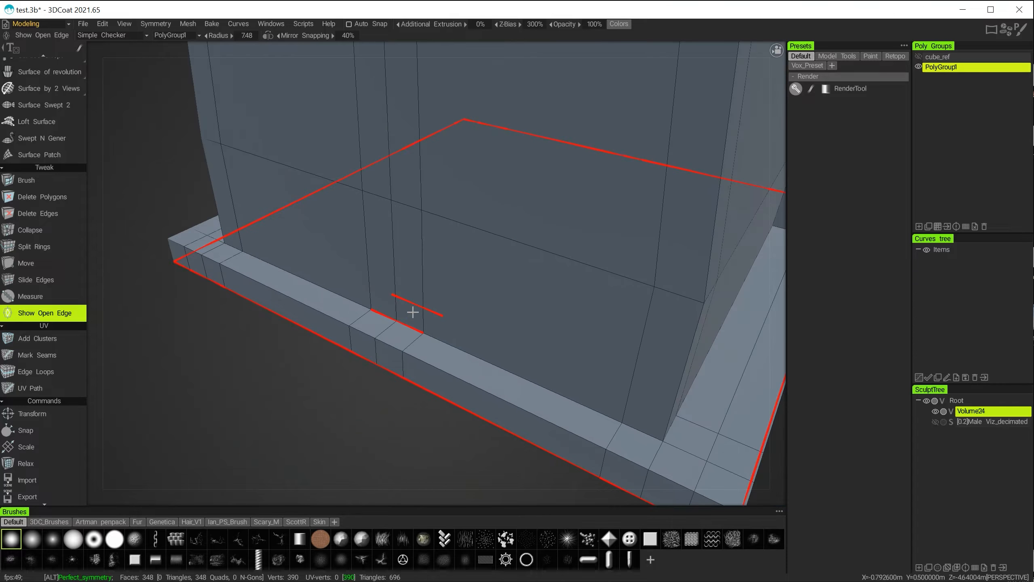
left_click_drag(351, 404, 400, 367, "alt")
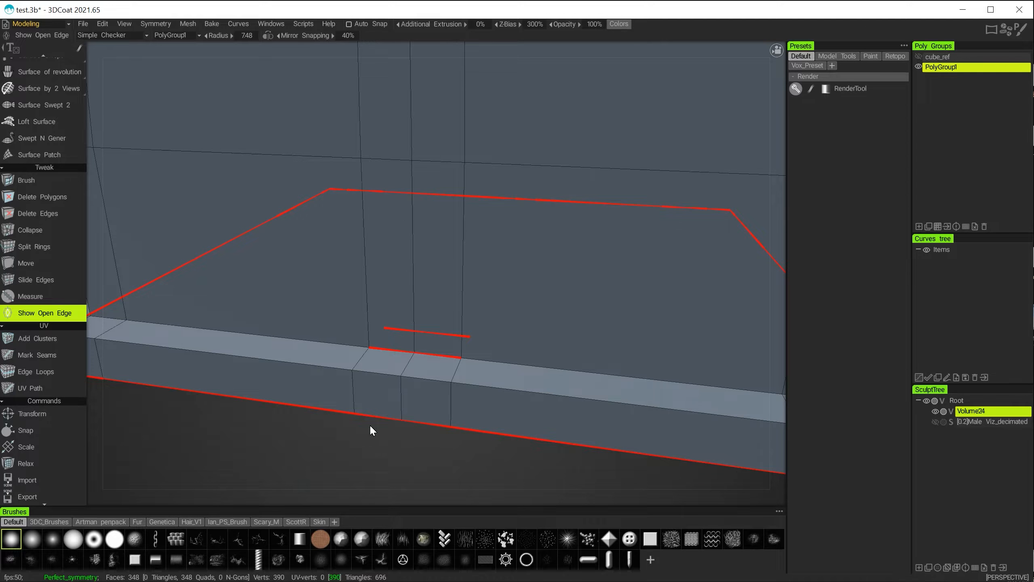
left_click_drag(370, 427, 348, 377, "alt")
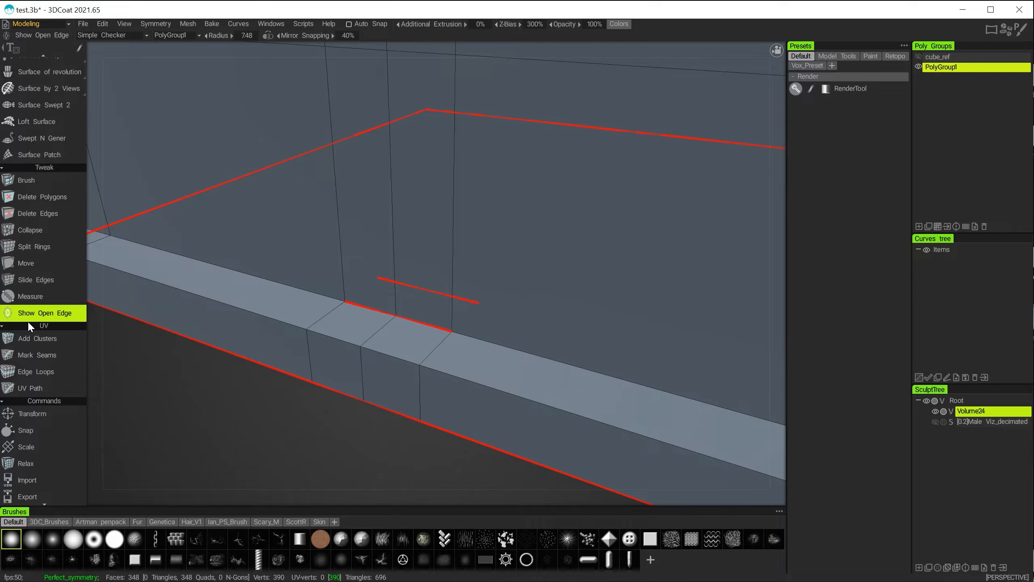
Weld the split middle vertex at the outer base of the rear wall using Move in vertex mode, and recheck the open edges
left_click(27, 263)
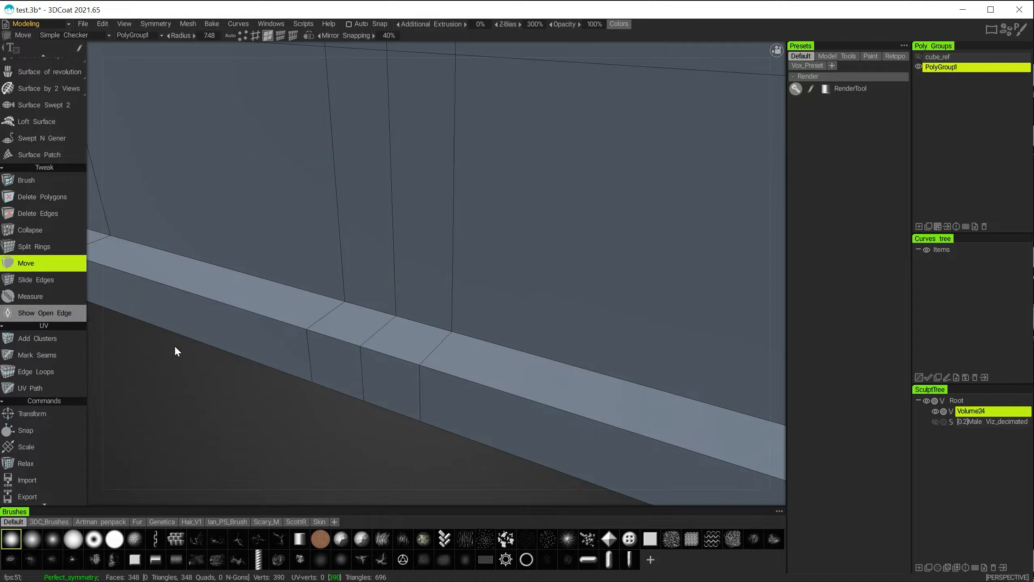
left_click(213, 24)
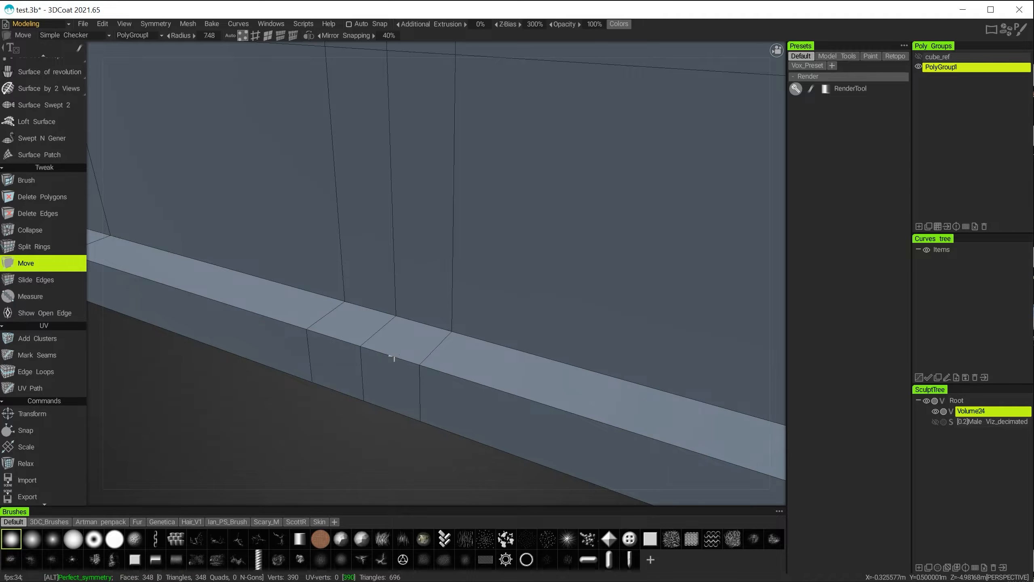
right_click_drag(393, 357, 433, 347, "alt")
middle_click_drag(433, 346, 451, 316, "alt")
right_click_drag(369, 339, 384, 342, "alt")
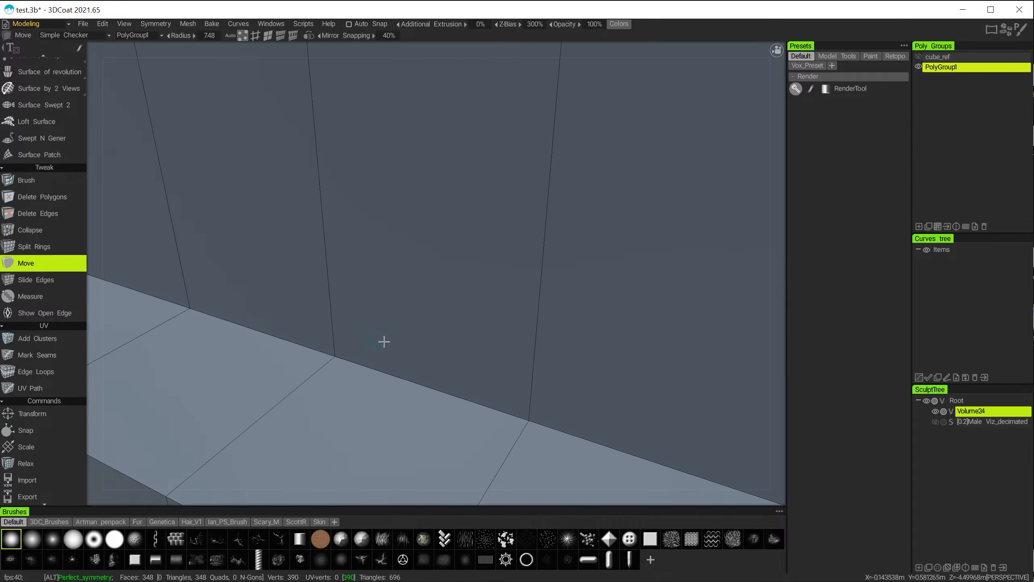
middle_click_drag(385, 341, 460, 281, "alt")
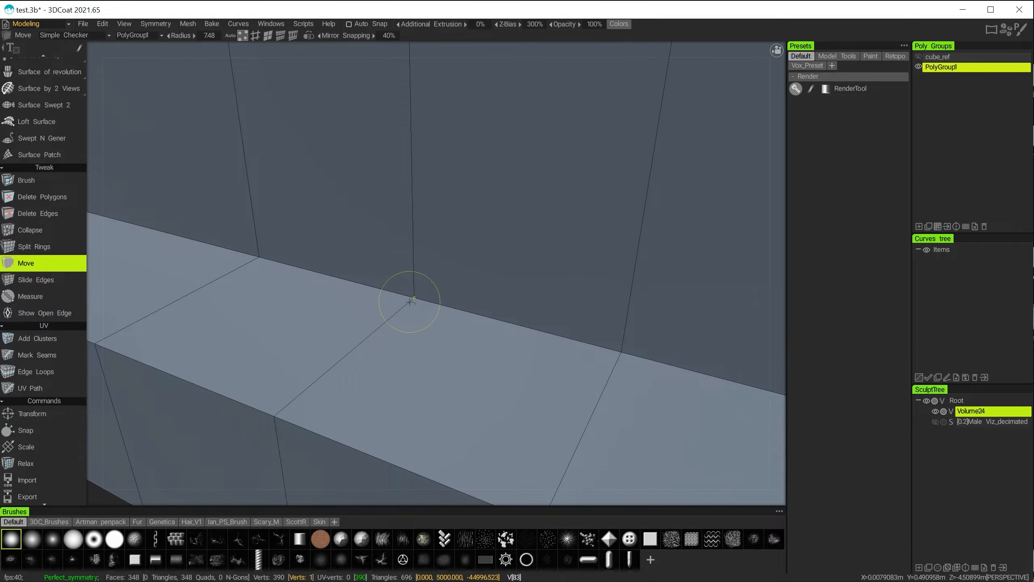
left_click_drag(411, 301, 402, 323)
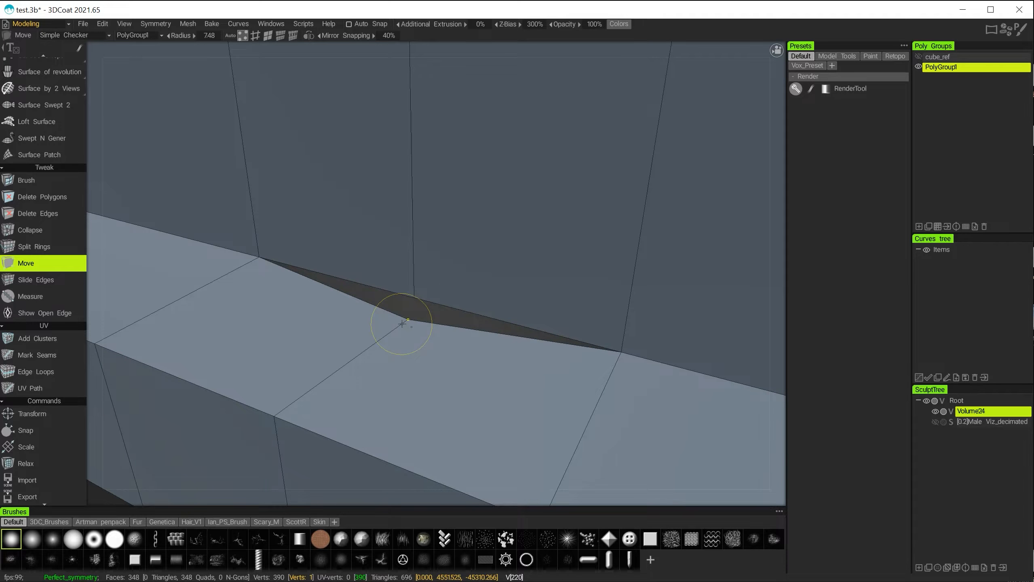
left_click_drag(402, 324, 409, 307)
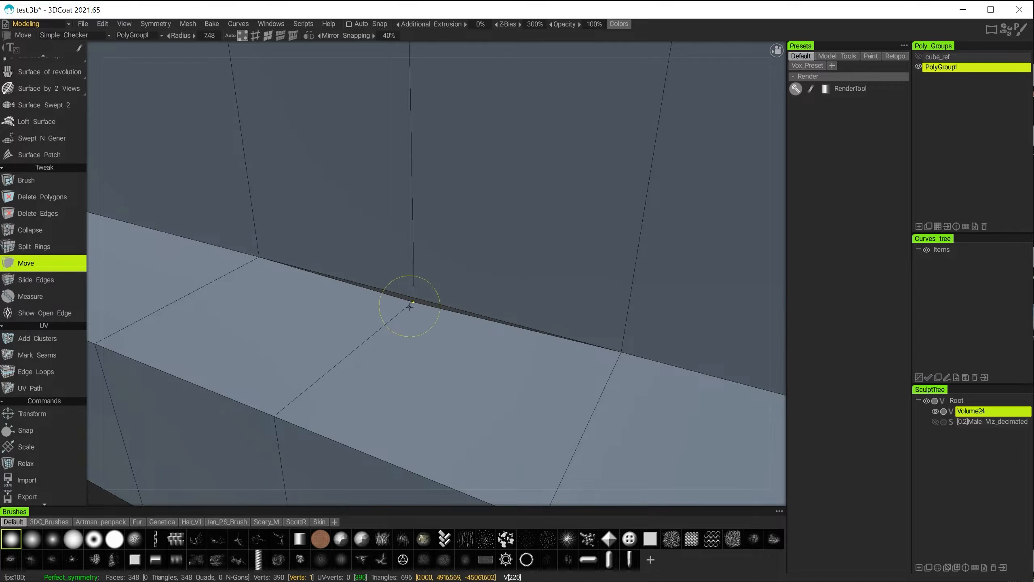
mouse_move(406, 311)
left_mouse_down()
mouse_move(410, 329)
mouse_move(414, 298)
left_mouse_up()
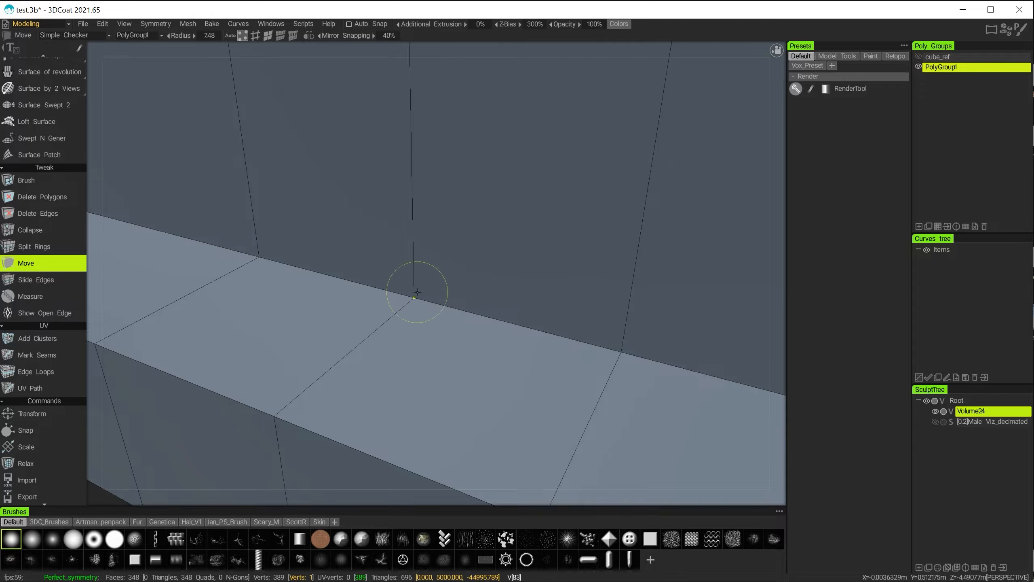
left_click(32, 312)
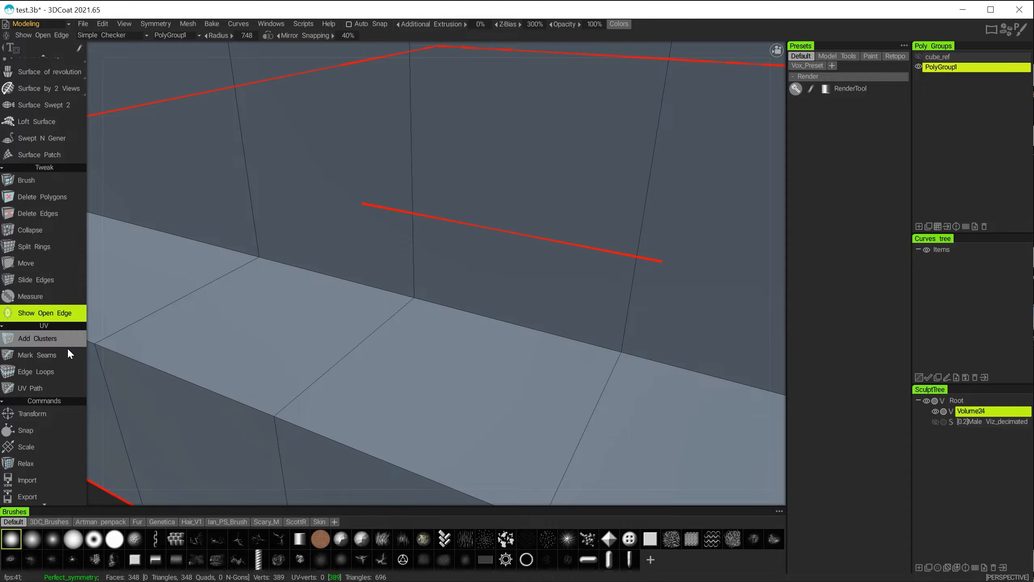
Weld the split middle vertex at the base of the rear wall's inner side with the Move tool
left_click(25, 261)
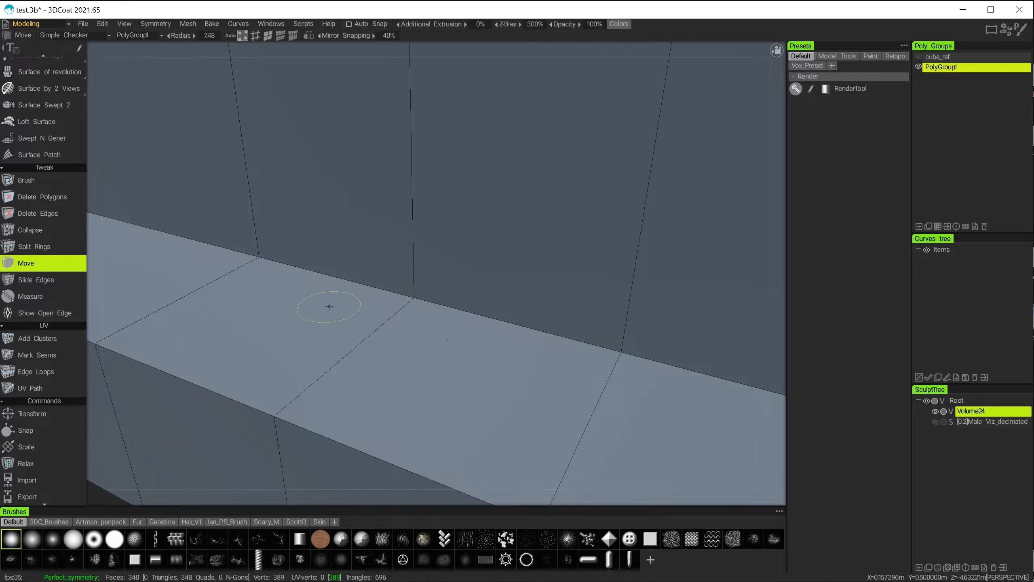
right_click_drag(423, 307, 656, 263, "alt")
middle_click_drag(607, 251, 45, 269, "alt")
middle_click_drag(668, 267, 607, 228, "alt")
right_click_drag(339, 273, 472, 286, "alt")
middle_click_drag(472, 283, 523, 383, "alt")
right_click_drag(354, 282, 408, 290, "alt")
left_click_drag(433, 330, 454, 301, "alt")
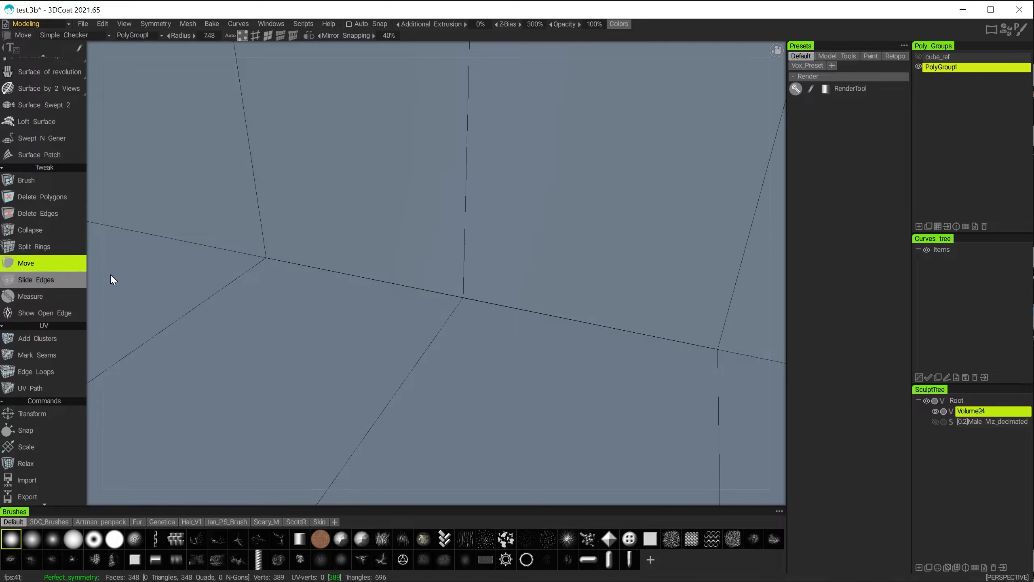
mouse_move(466, 307)
left_mouse_down()
mouse_move(457, 319)
mouse_move(463, 307)
left_mouse_up()
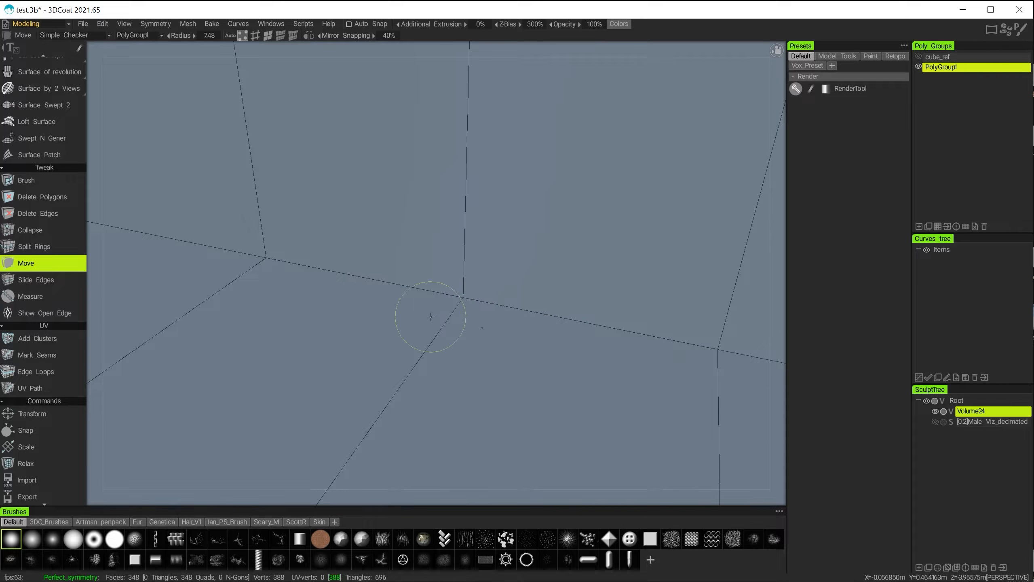
Highlight the open edges again and check the whole building for remaining gaps
left_click(33, 315)
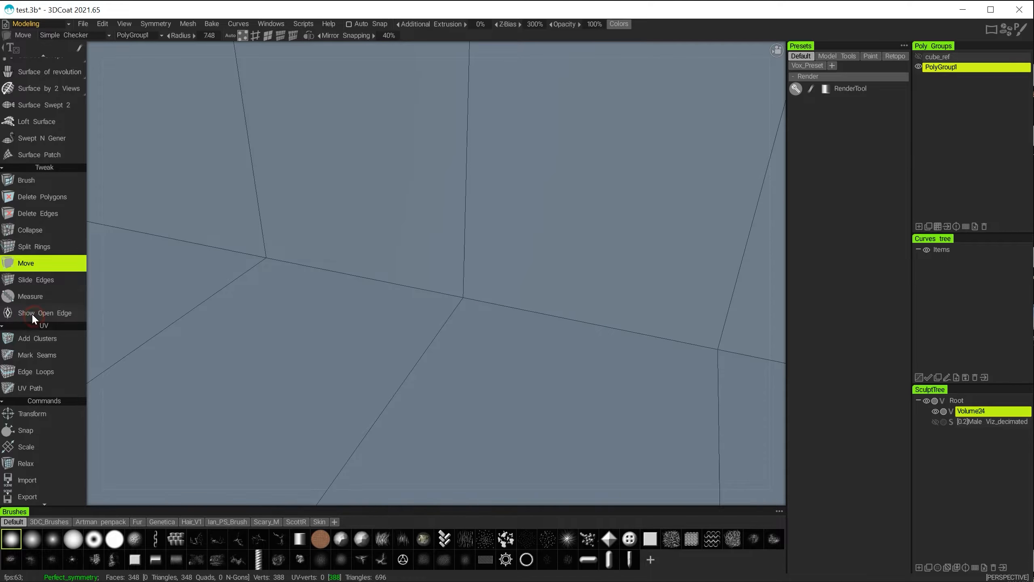
right_click_drag(509, 353, 344, 269, "alt")
left_click_drag(351, 318, 636, 286, "alt")
left_click_drag(439, 307, 520, 303, "alt")
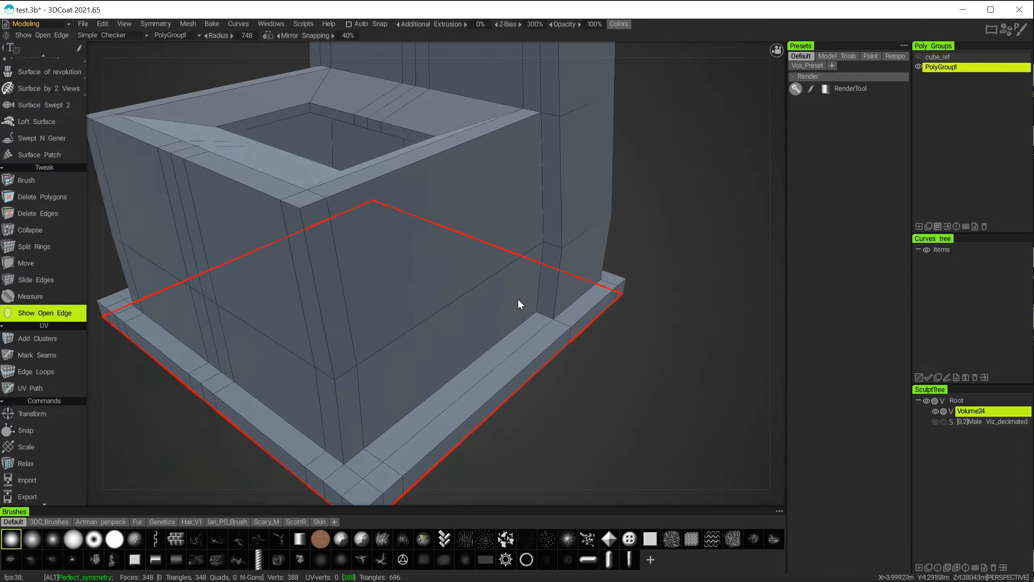
right_click_drag(519, 301, 513, 289, "alt")
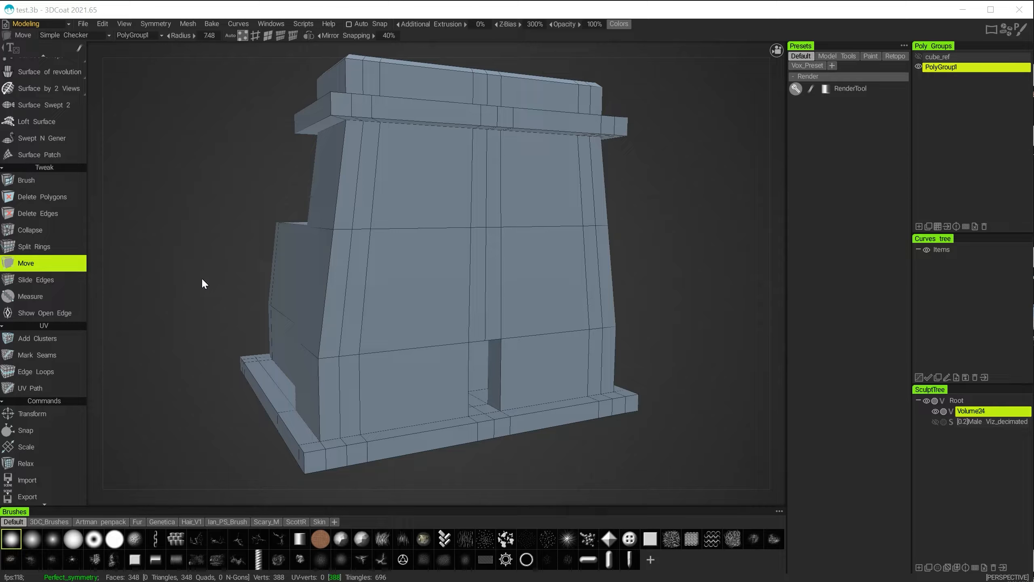
Place a 0.5 m vertical measurement in orthographic view, going up the front wall's centre edge from its upper horizontal edge loop
left_click(38, 296)
right_click_drag(542, 293, 559, 270, "alt")
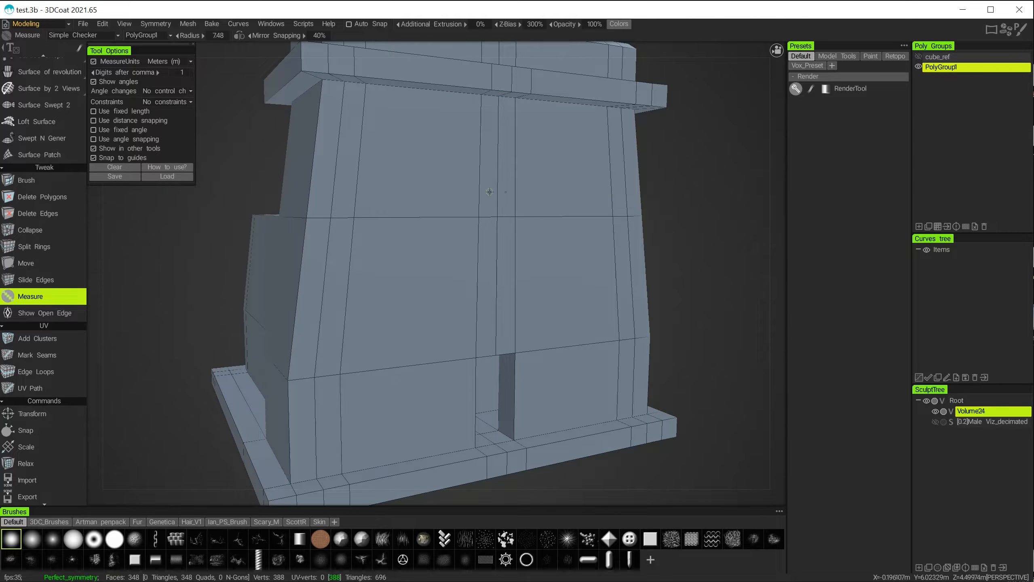
left_click_drag(358, 338, 519, 284, "alt")
left_click_drag(289, 346, 336, 334, "alt")
middle_click_drag(152, 348, 477, 335, "alt")
left_click_drag(425, 339, 346, 341, "alt")
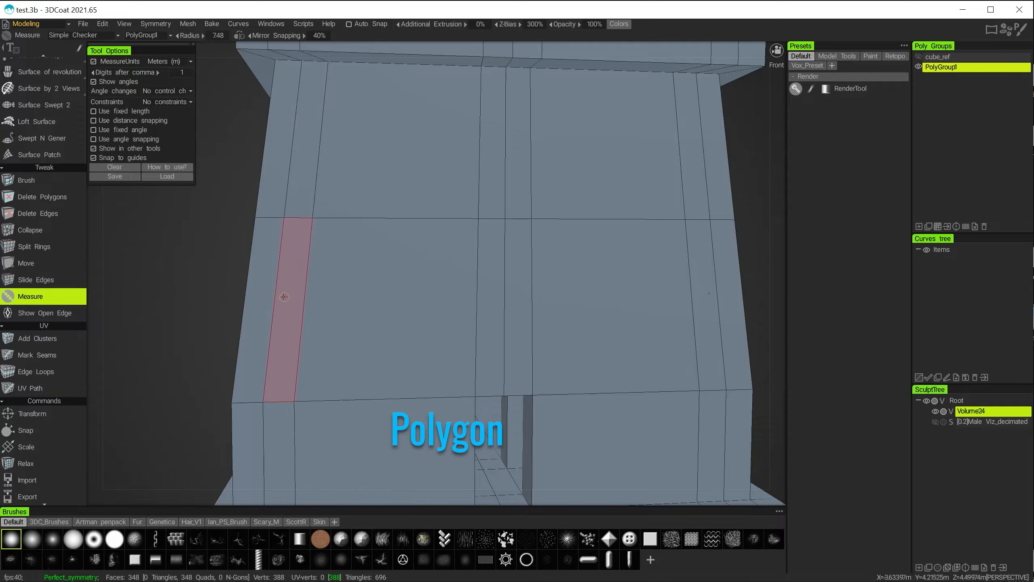
right_click_drag(392, 299, 353, 281, "alt")
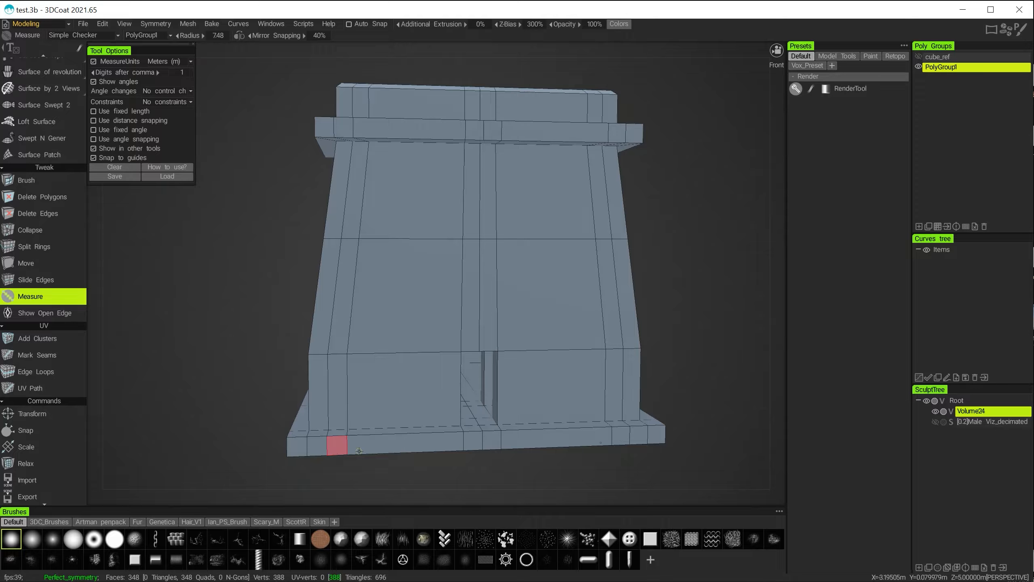
right_click_drag(437, 237, 542, 334, "alt")
middle_click_drag(542, 333, 561, 364, "alt")
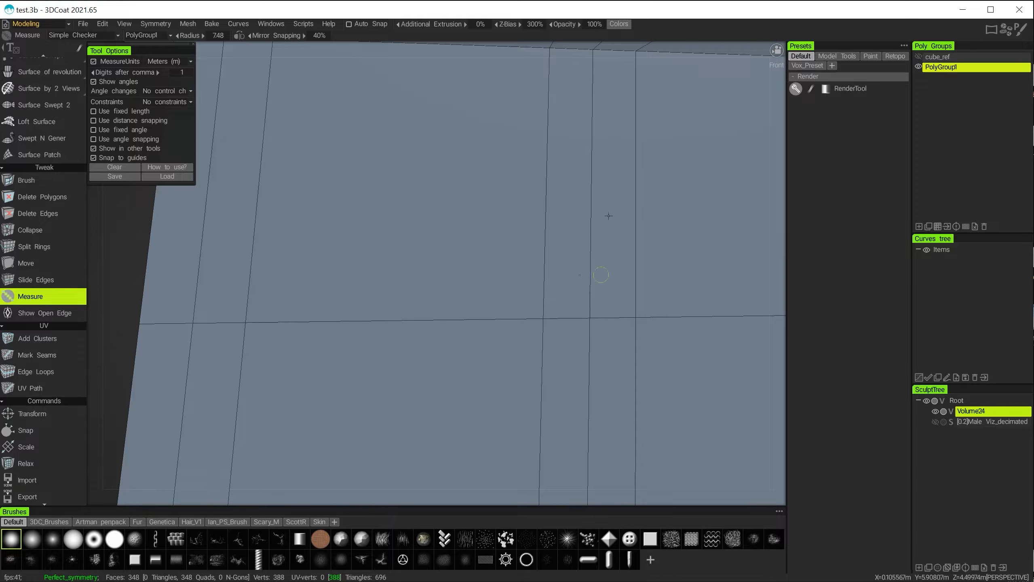
left_click(674, 51)
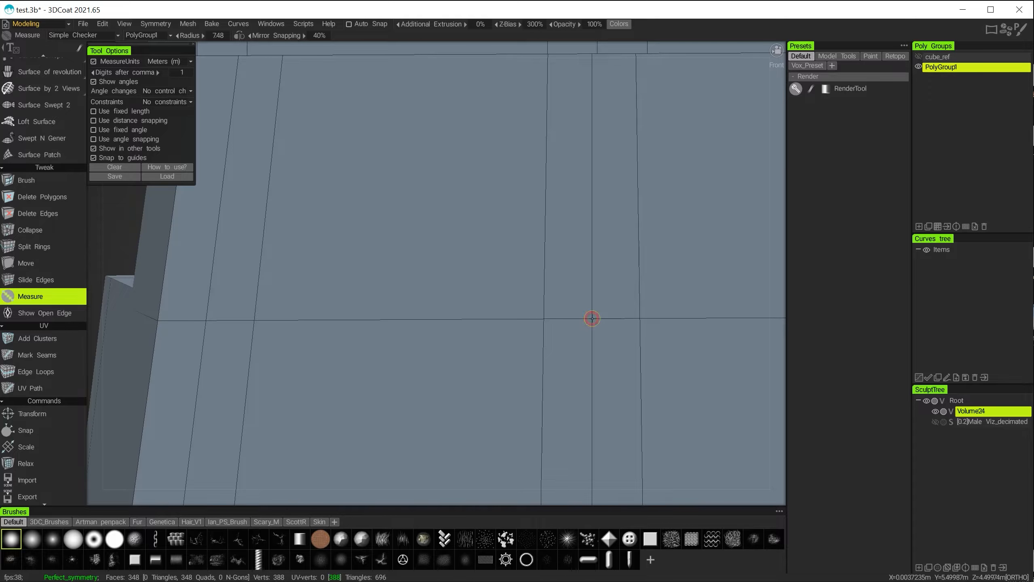
left_click_drag(592, 317, 591, 260)
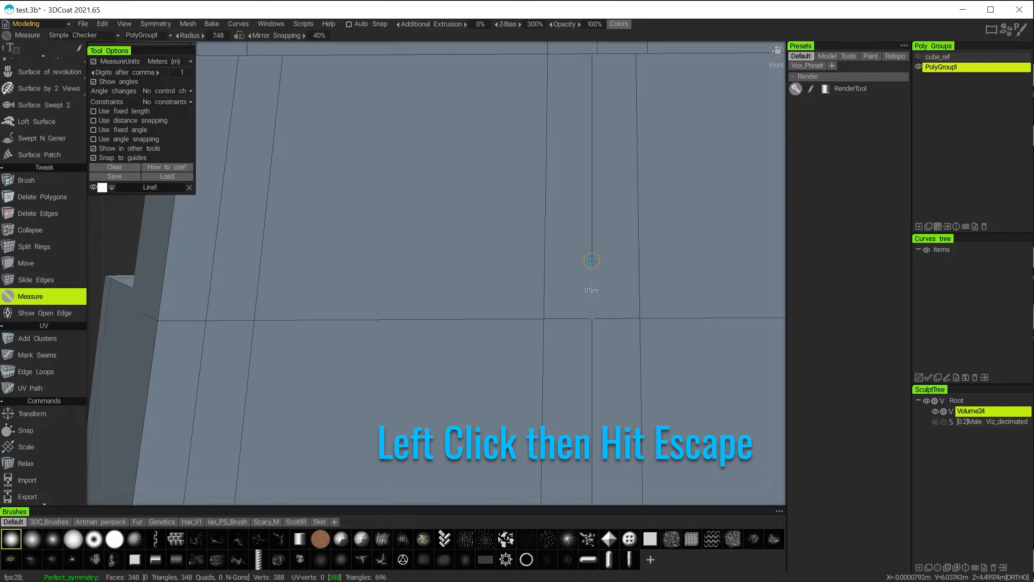
left_click(591, 260)
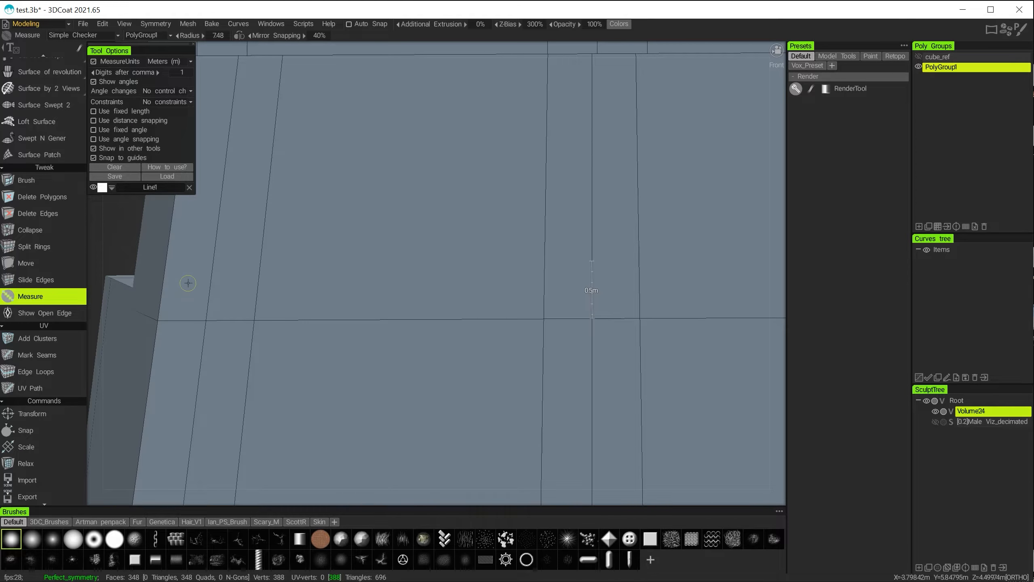
Insert a horizontal edge ring around the tower at the upper end of the 0.5 m measurement using Split Rings
left_click(38, 247)
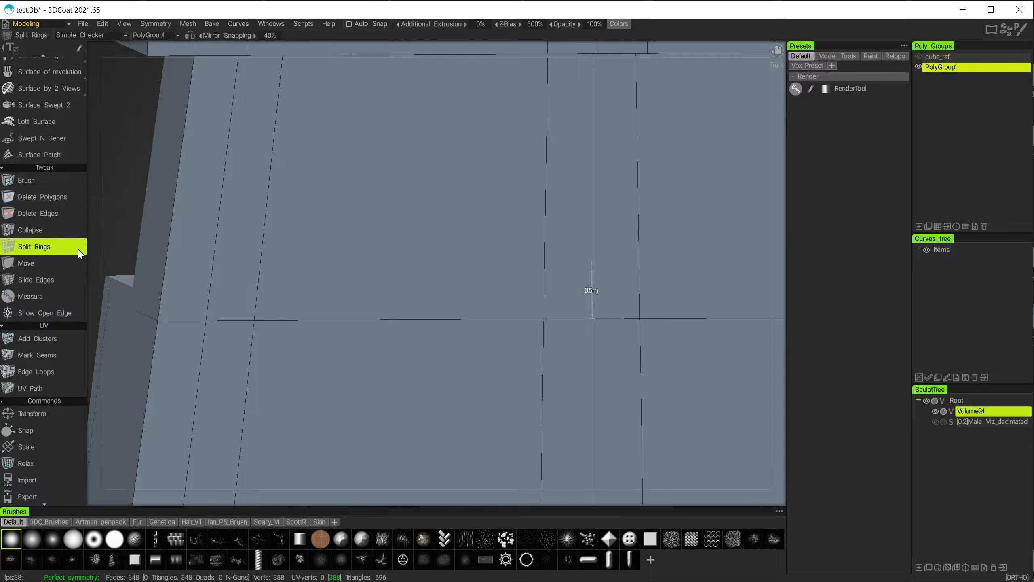
left_click(591, 260)
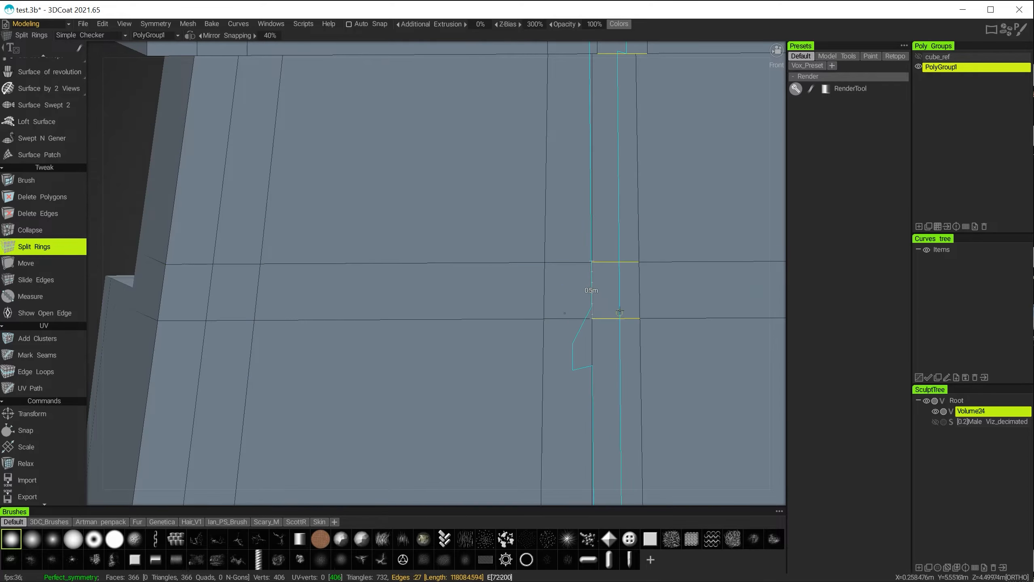
Examine the new edge ring on the tower and the lower front wall around the doorway
right_click_drag(543, 401, 403, 330, "alt")
left_click_drag(275, 288, 308, 292, "alt")
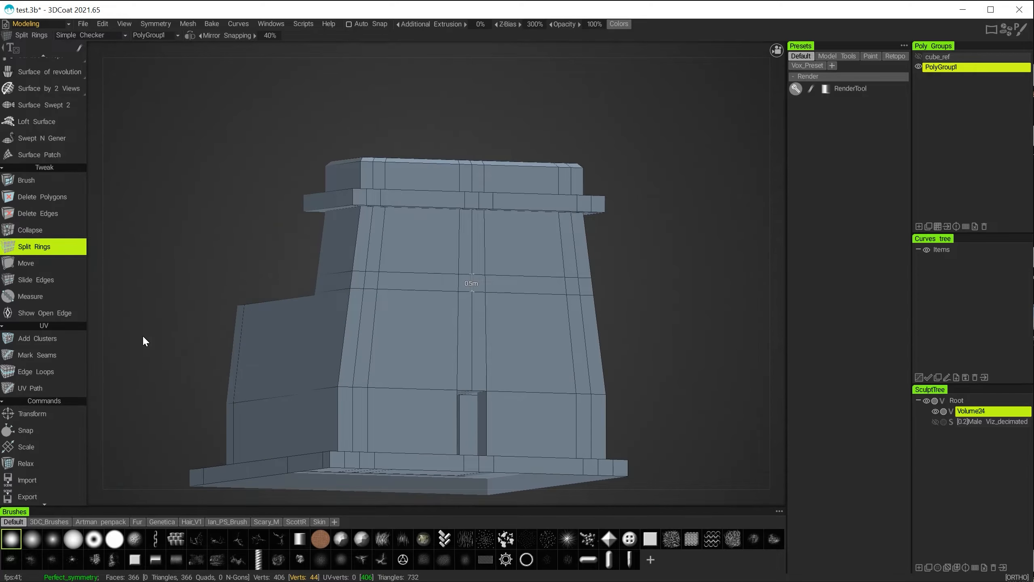
left_click(35, 264)
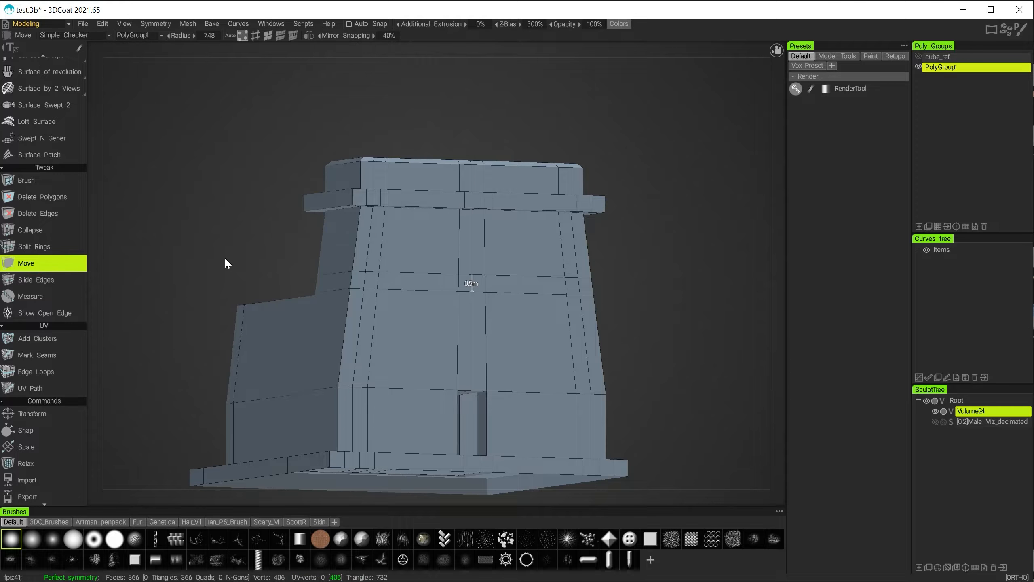
right_click_drag(213, 255, 245, 248, "alt")
middle_click_drag(245, 246, 262, 161, "alt")
left_click_drag(262, 163, 284, 199, "alt")
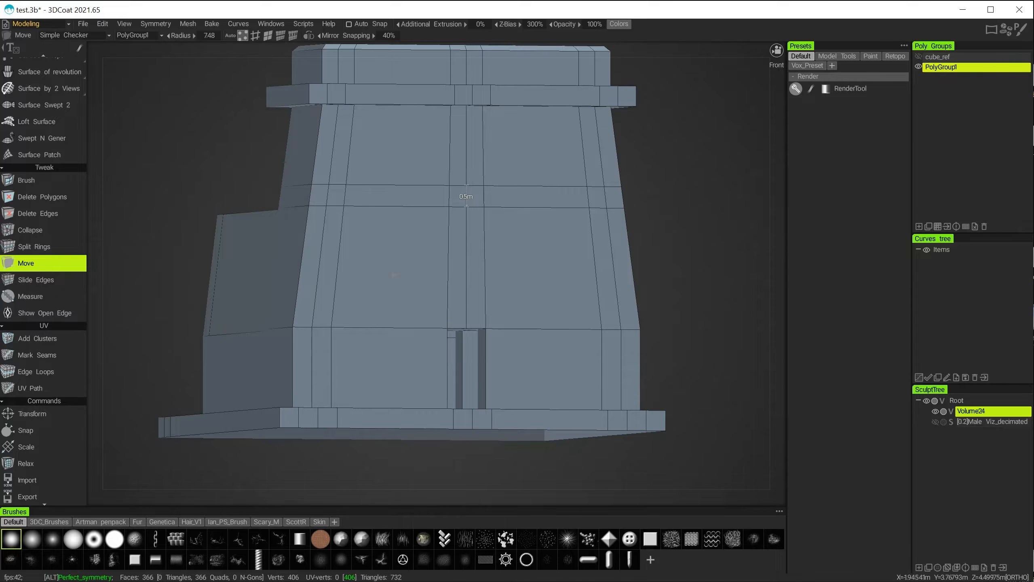
mouse_move(397, 270)
left_mouse_down("alt")
mouse_move(364, 278)
mouse_move(389, 273)
left_mouse_up("alt")
right_click_drag(389, 272, 419, 294, "alt")
mouse_move(419, 311)
middle_mouse_down("alt")
mouse_move(522, 208)
mouse_move(493, 250)
mouse_move(423, 295)
middle_mouse_up("alt")
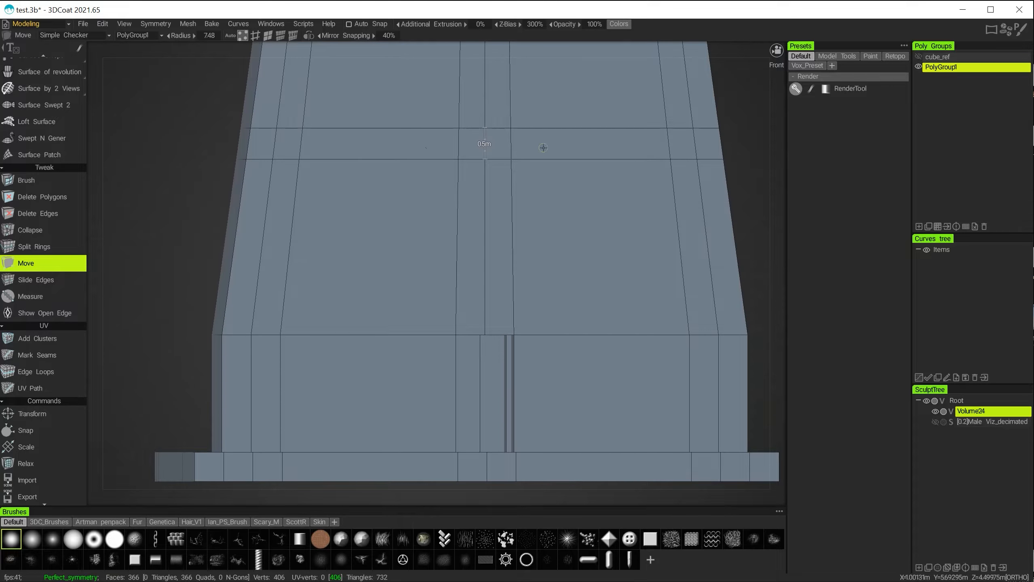
middle_click_drag(419, 258, 443, 261, "alt")
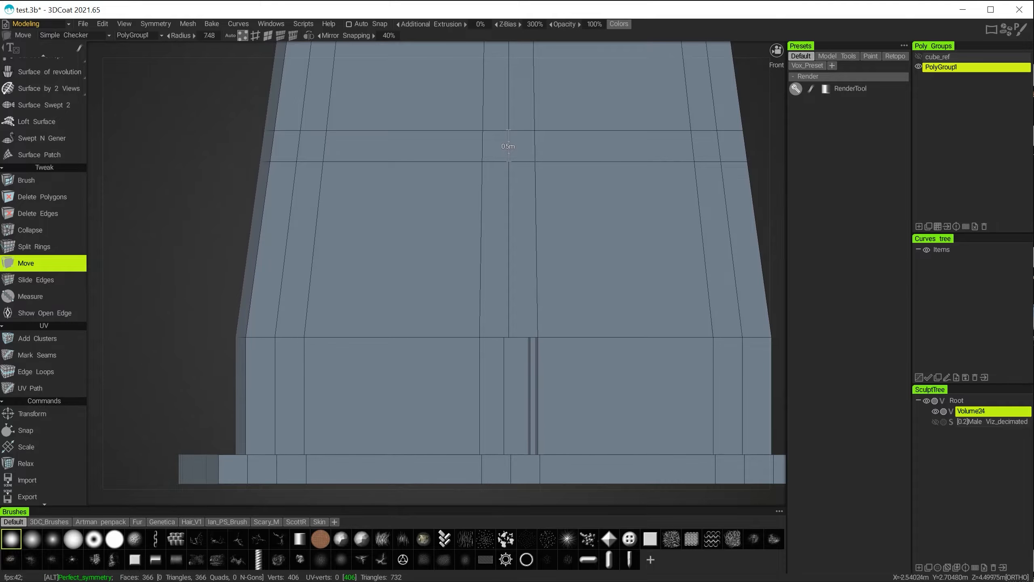
Measure 0.5 m down from the base section's upper edge loop on the front wall and insert a horizontal edge ring there with Split Rings
left_click_drag(292, 341, 332, 249, "alt")
right_click_drag(330, 245, 358, 260, "alt")
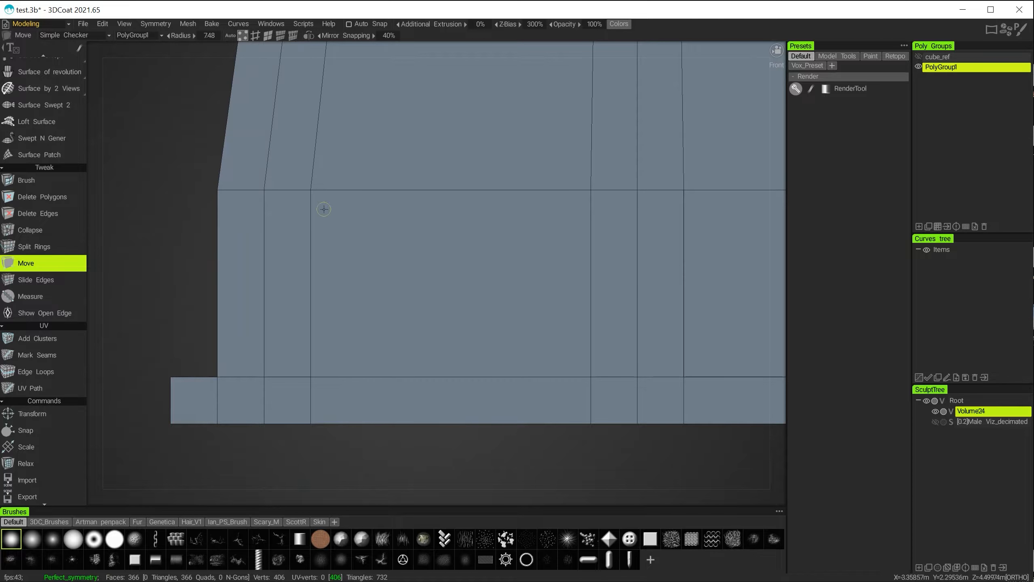
left_click(58, 295)
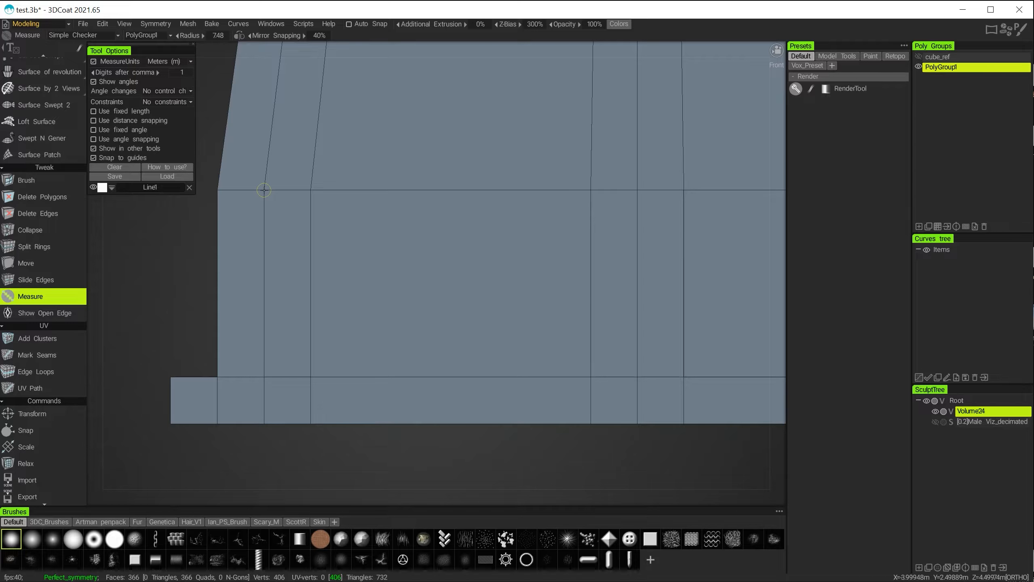
left_click_drag(264, 190, 264, 235)
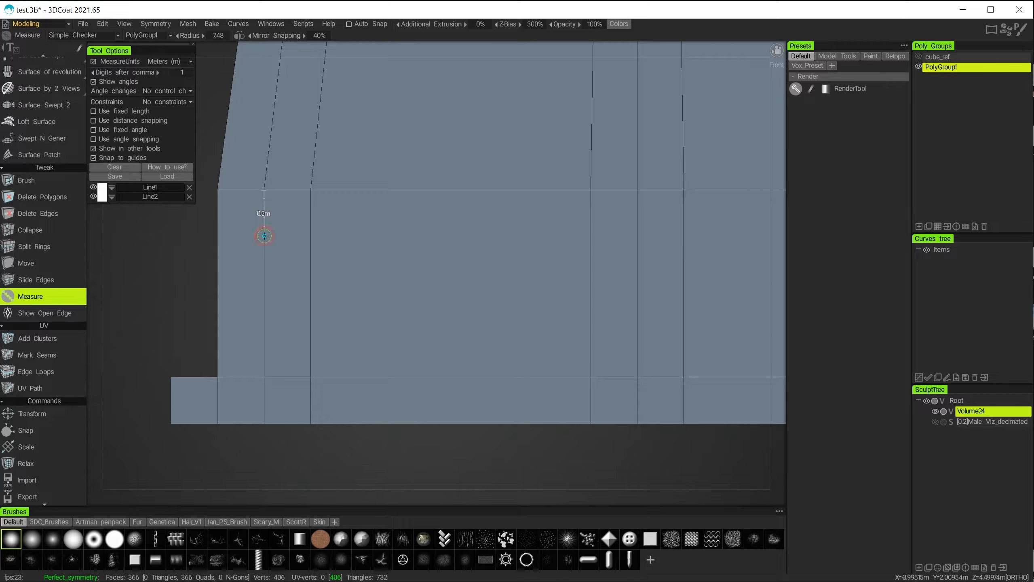
left_click_drag(264, 235, 264, 236)
left_click(20, 247)
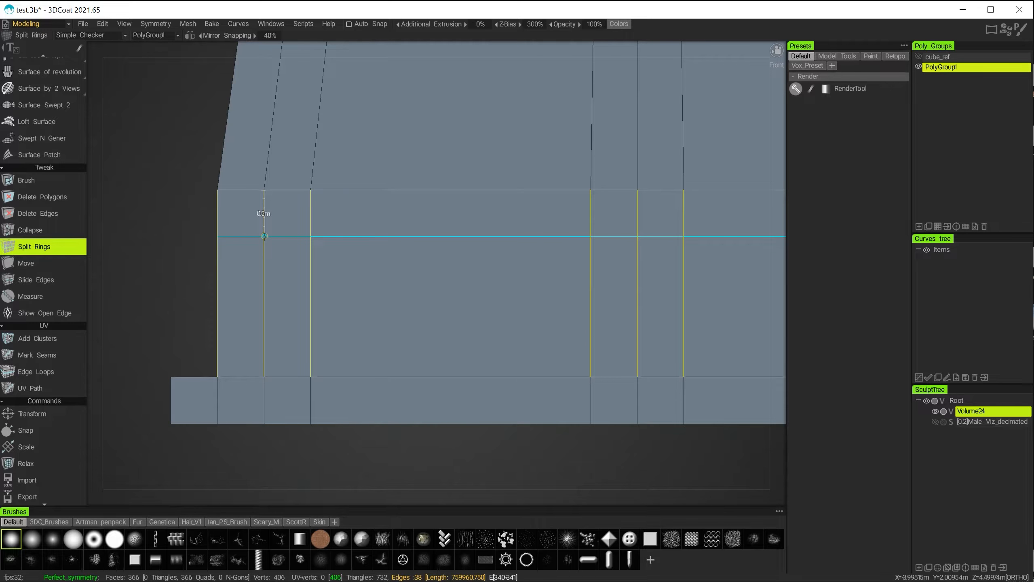
left_click(264, 236)
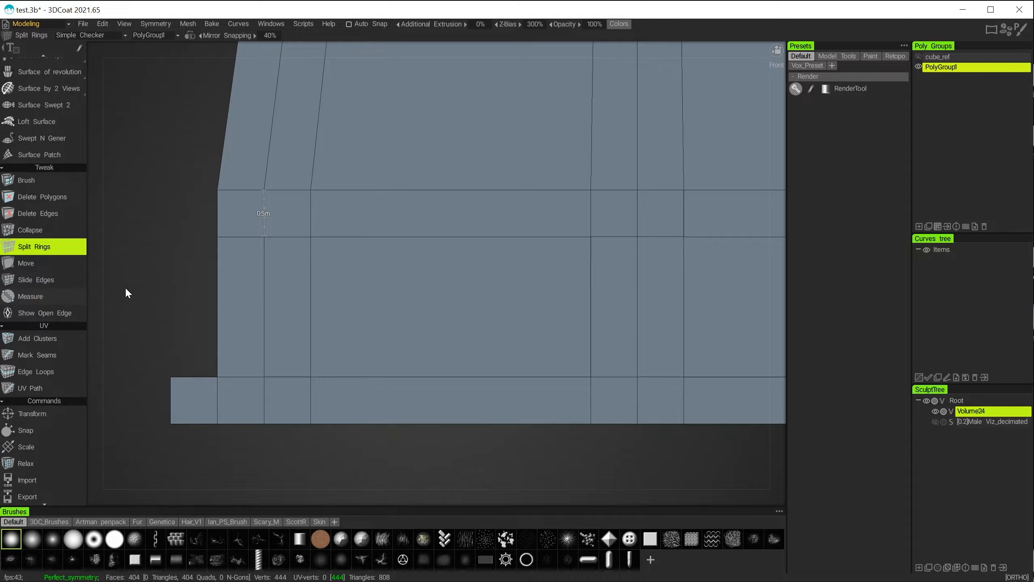
Delete both measurement lines
left_click(61, 297)
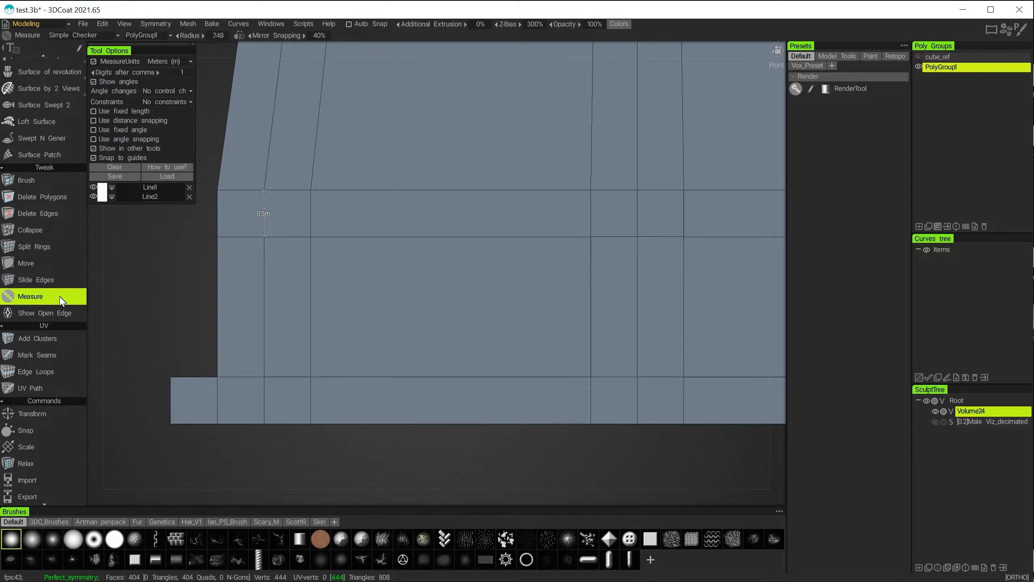
left_click(189, 187)
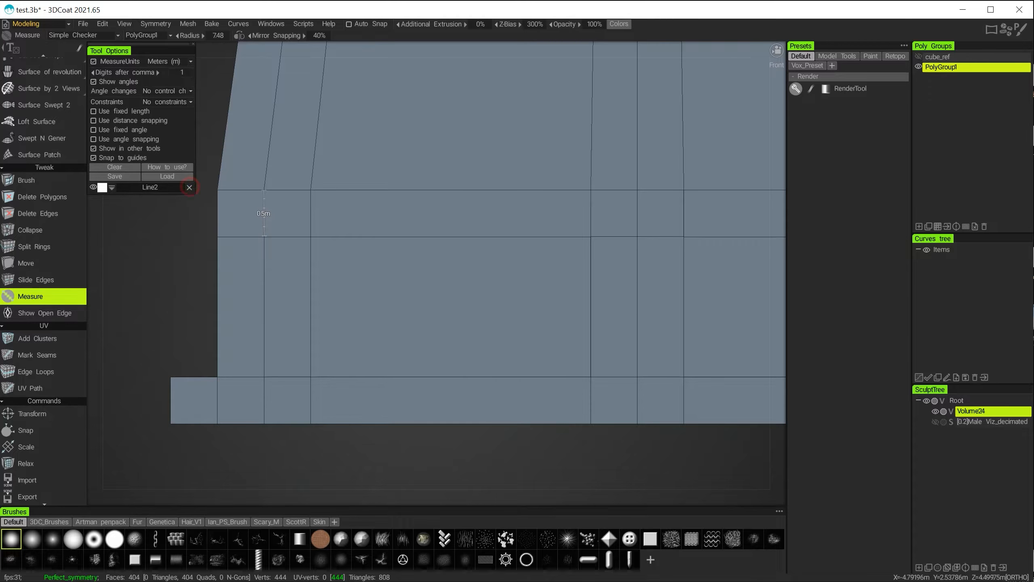
left_click(190, 186)
Select three adjoining faces of the front wall's upper band in face mode, from beside the left corner strip to the centre
right_click_drag(520, 303, 347, 226, "alt")
left_click_drag(346, 226, 623, 285, "alt")
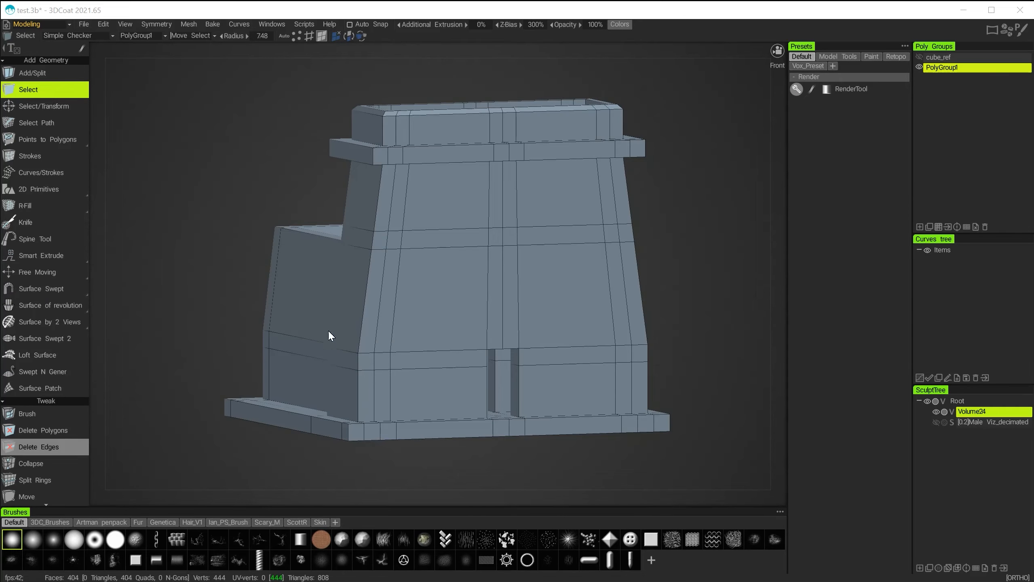
left_click_drag(184, 265, 238, 292, "alt")
right_click_drag(236, 290, 272, 315, "alt")
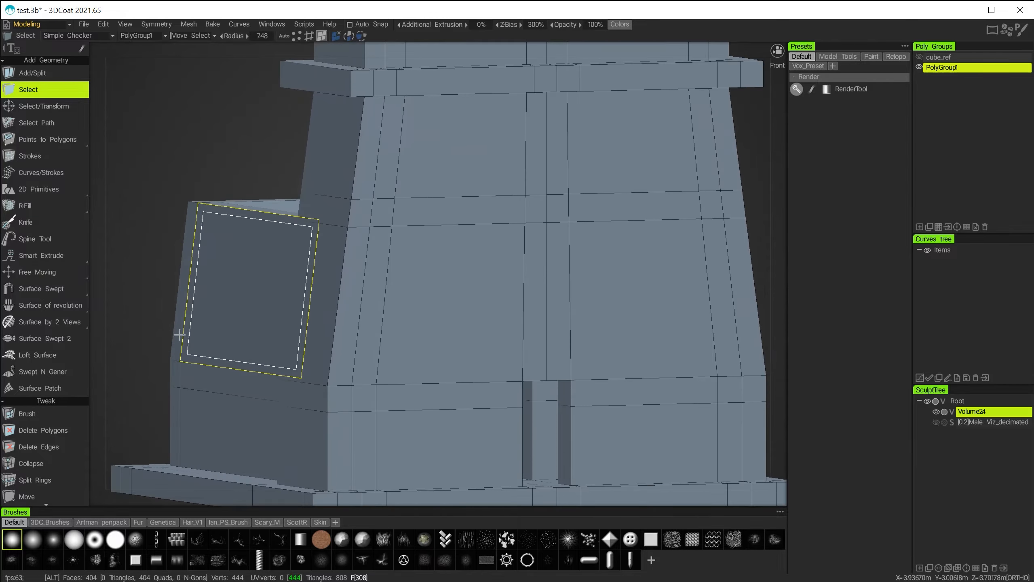
middle_click_drag(158, 309, 171, 321, "alt")
mouse_move(166, 316)
left_mouse_down("alt")
mouse_move(150, 306)
mouse_move(165, 317)
left_mouse_up("alt")
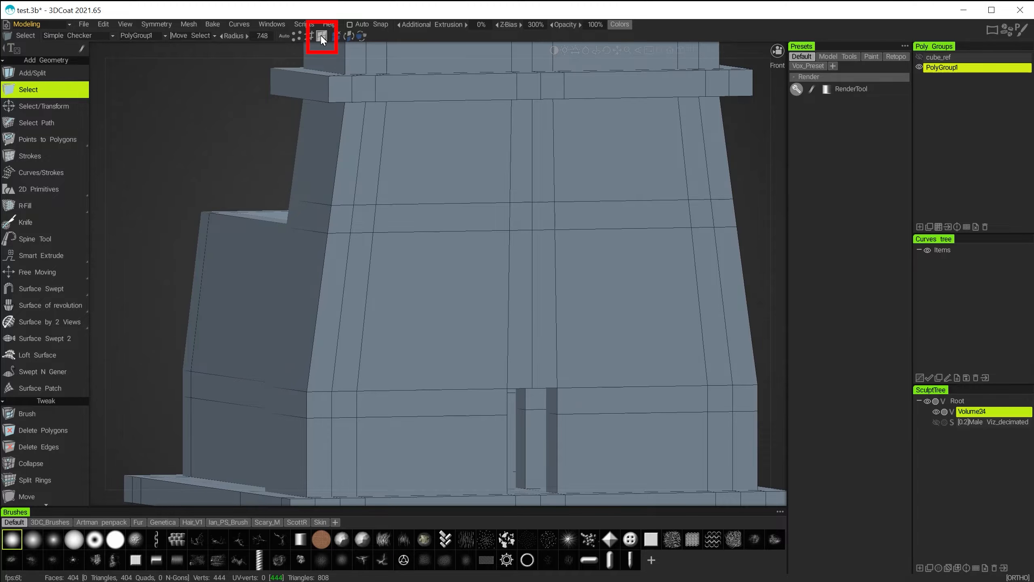
left_click(321, 35)
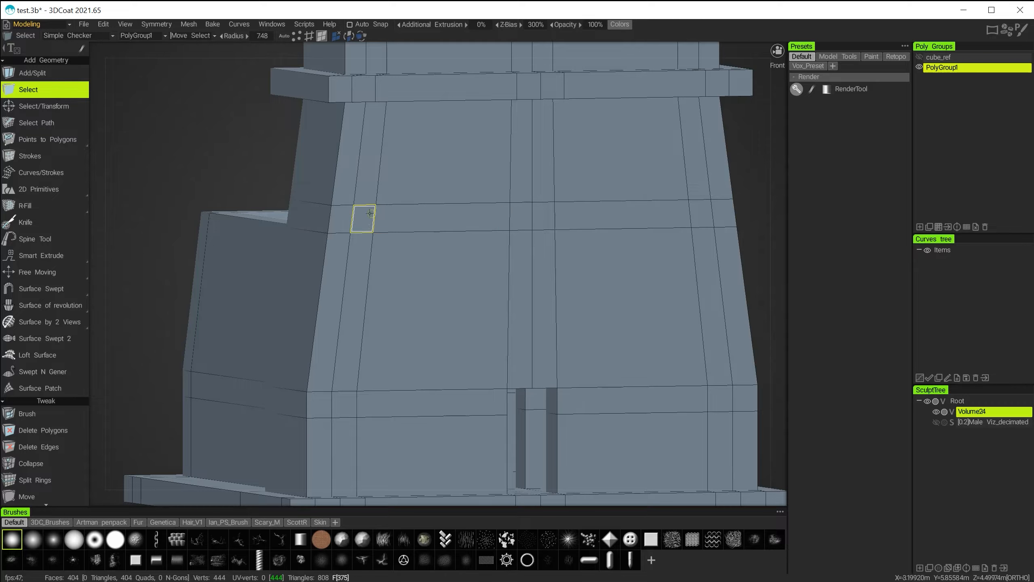
left_click(442, 216)
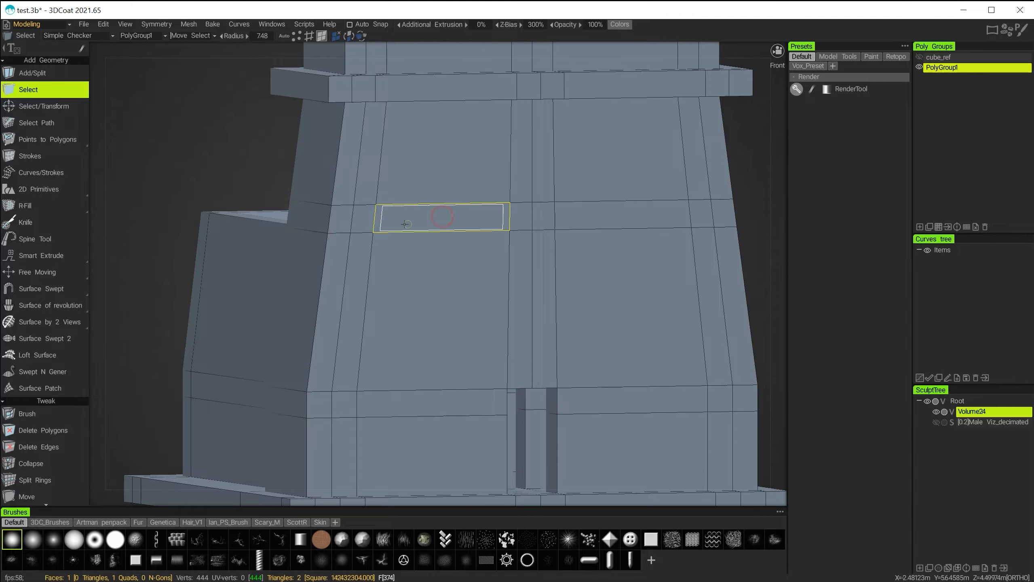
left_click(361, 219)
left_click_drag(445, 292, 492, 250, "alt")
left_click(522, 219)
Add the narrow vertical face below the upper band and the entire lower face ring around the building to the selection
left_click(364, 300)
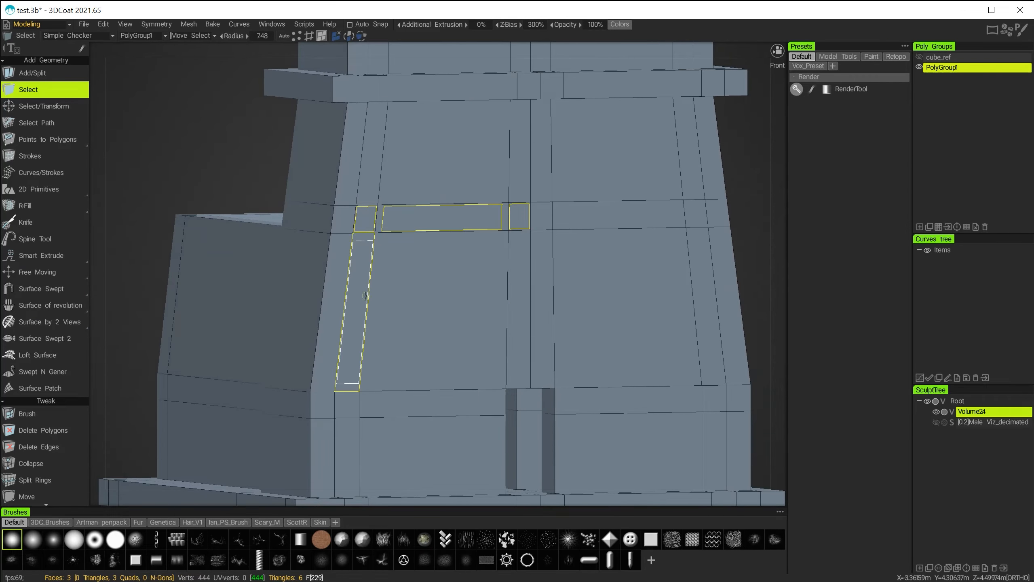
left_click_drag(358, 294, 417, 313, "alt")
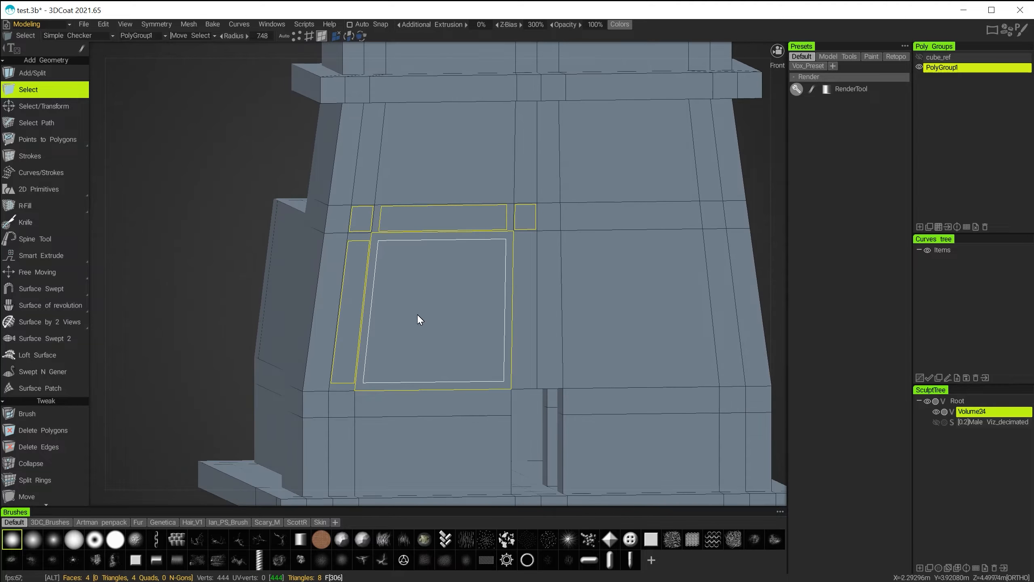
middle_click_drag(417, 313, 435, 241, "alt")
left_click_drag(360, 324, 582, 326, "alt")
left_click(356, 331)
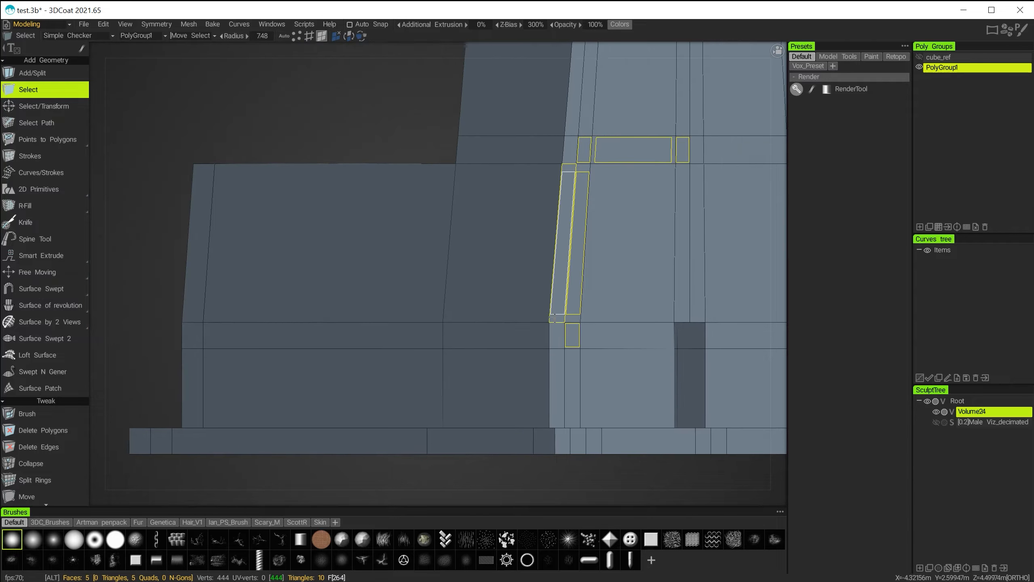
left_click_drag(523, 337, 522, 303, "alt")
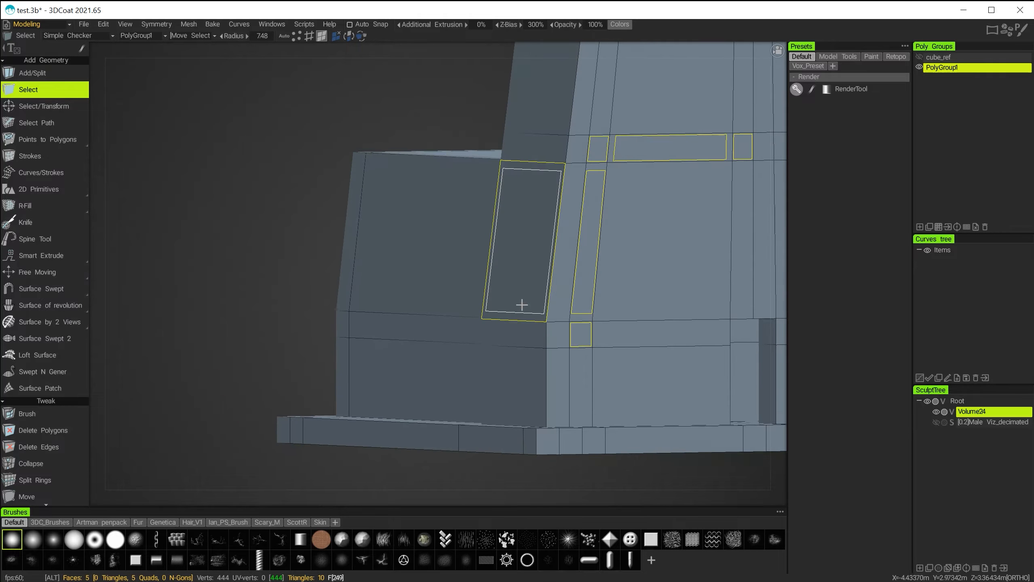
double_click(555, 335, "shift")
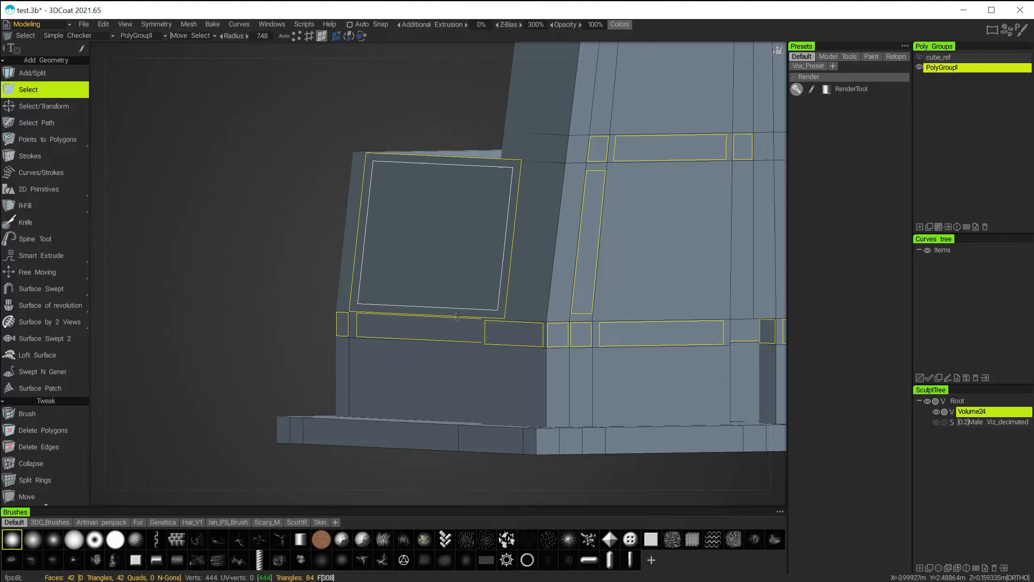
Examine the face selection on all sides of the building
left_click_drag(346, 322, 487, 292, "alt")
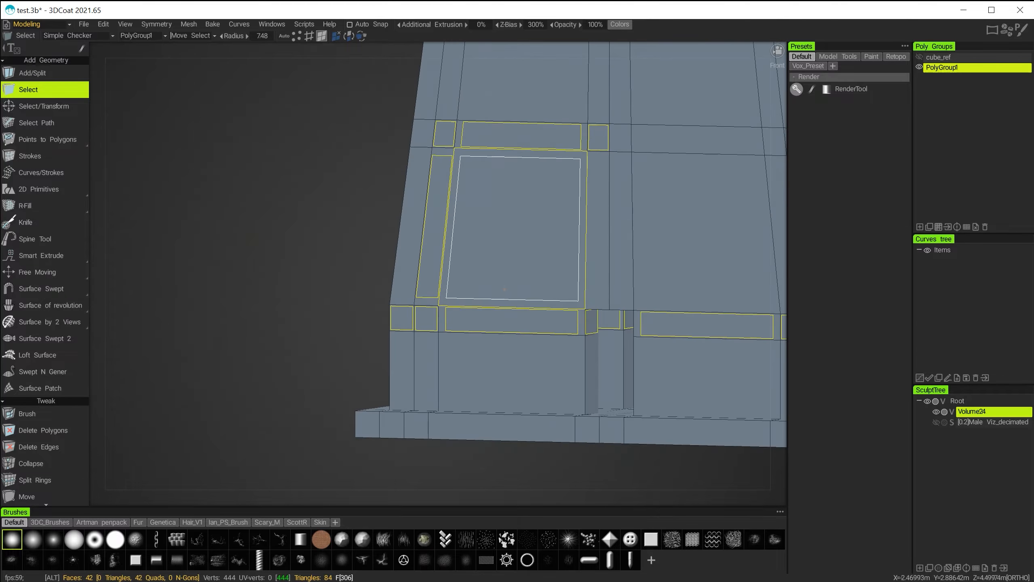
middle_click_drag(529, 289, 421, 244, "alt")
right_click_drag(505, 299, 578, 335, "alt")
middle_click_drag(578, 308, 535, 284, "alt")
mouse_move(546, 301)
left_mouse_down("alt")
mouse_move(583, 293)
mouse_move(529, 300)
left_mouse_up("alt")
right_click_drag(529, 299, 414, 235, "alt")
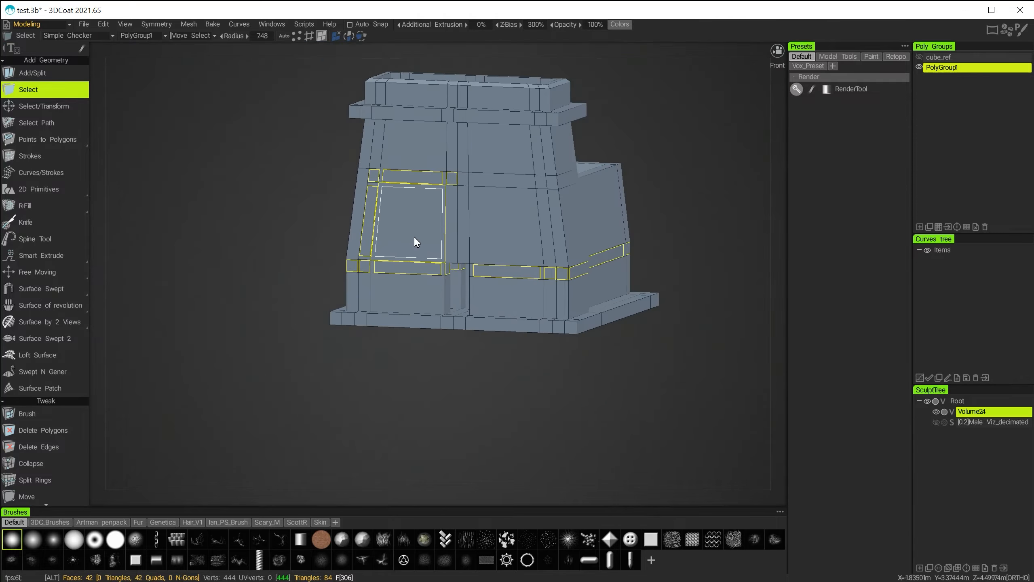
middle_click_drag(460, 256, 446, 288, "alt")
left_click_drag(464, 294, 574, 291, "alt")
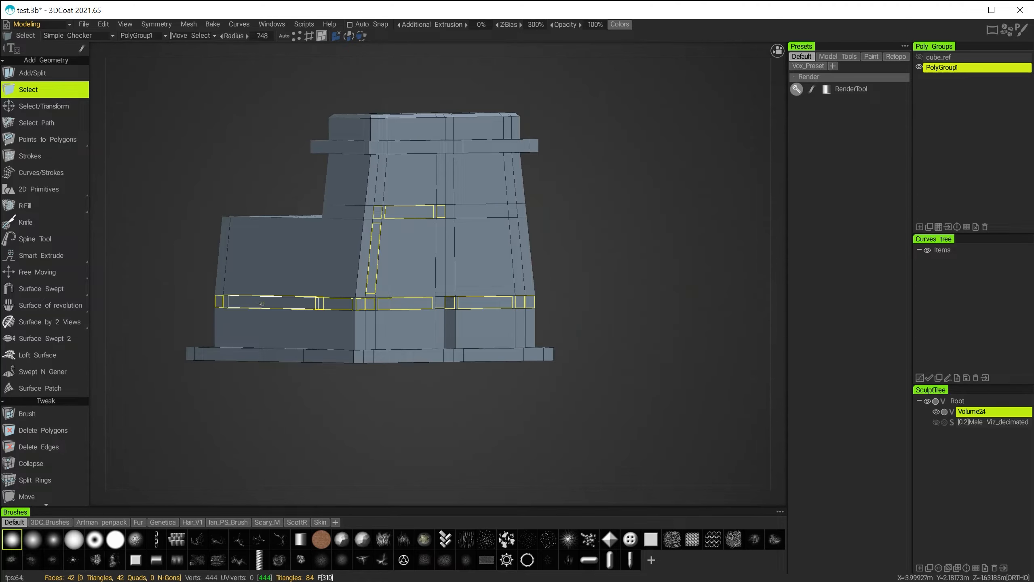
left_click_drag(522, 312, 461, 311, "alt")
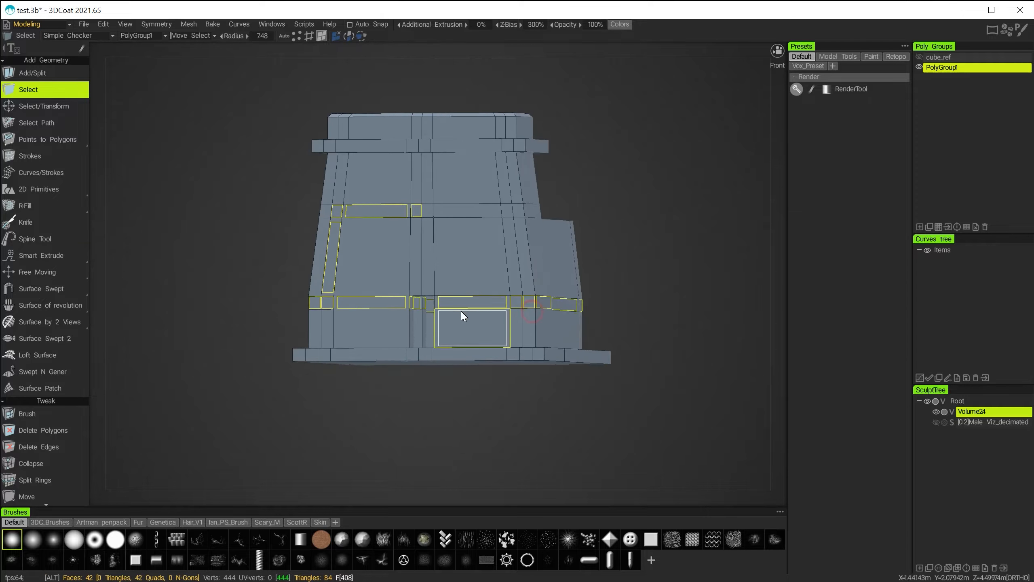
left_click_drag(275, 277, 408, 255, "alt")
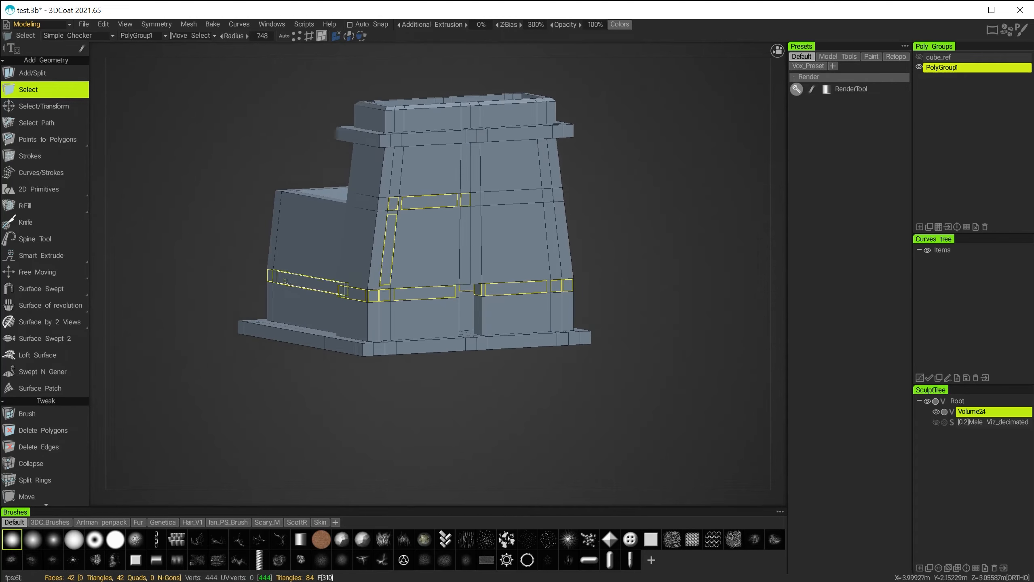
right_click_drag(268, 259, 368, 318, "alt")
left_click_drag(345, 309, 327, 287, "alt")
middle_click_drag(369, 263, 466, 285, "alt")
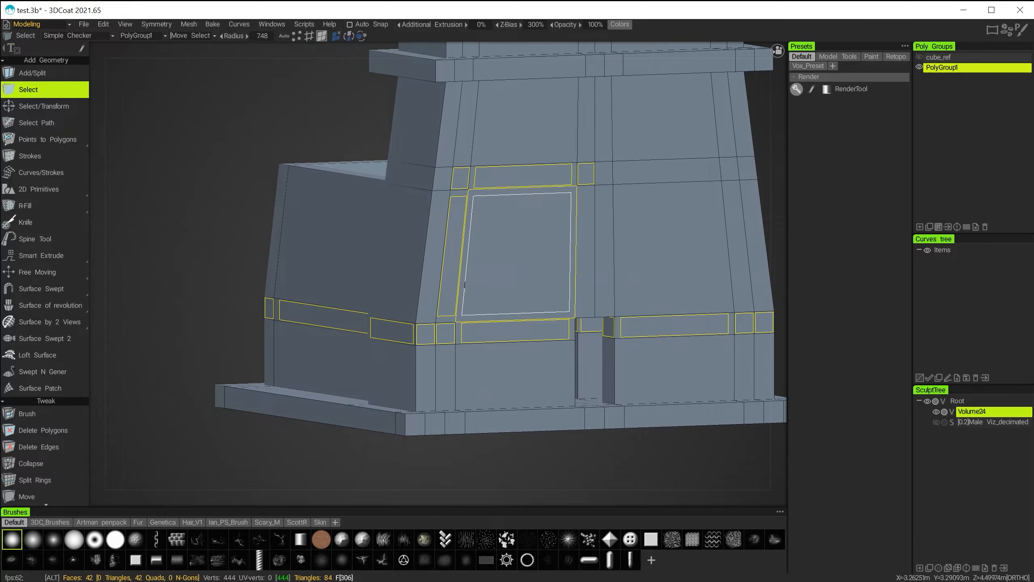
Clear the selection and reselect only the front wall's three upper-band faces, the narrow vertical face, and the small lower-band face beneath it
left_click(214, 150)
left_click_drag(530, 288, 508, 285, "alt")
left_click(589, 180)
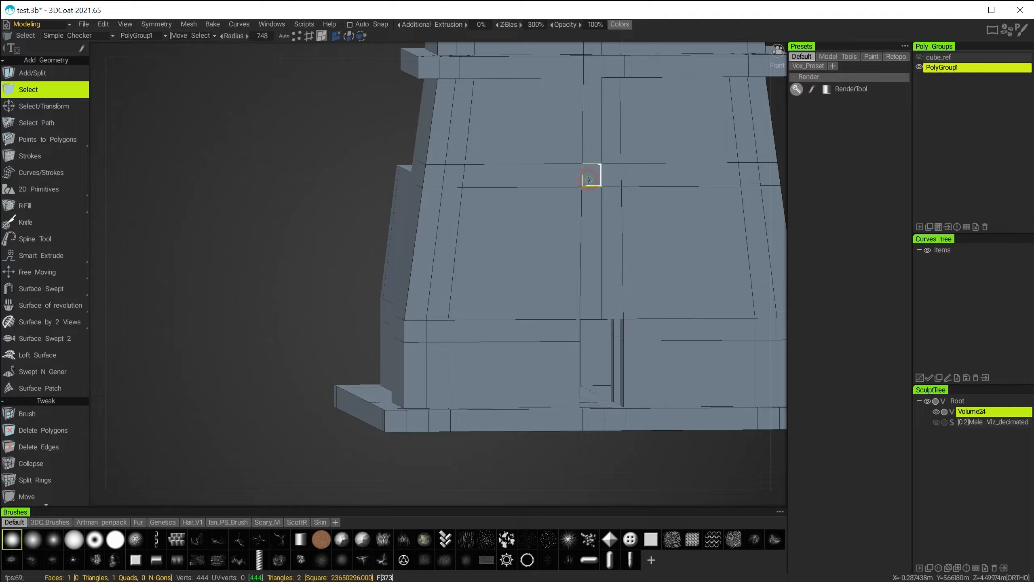
left_click(554, 176, "shift")
left_click(454, 176, "shift")
left_click(452, 236, "shift")
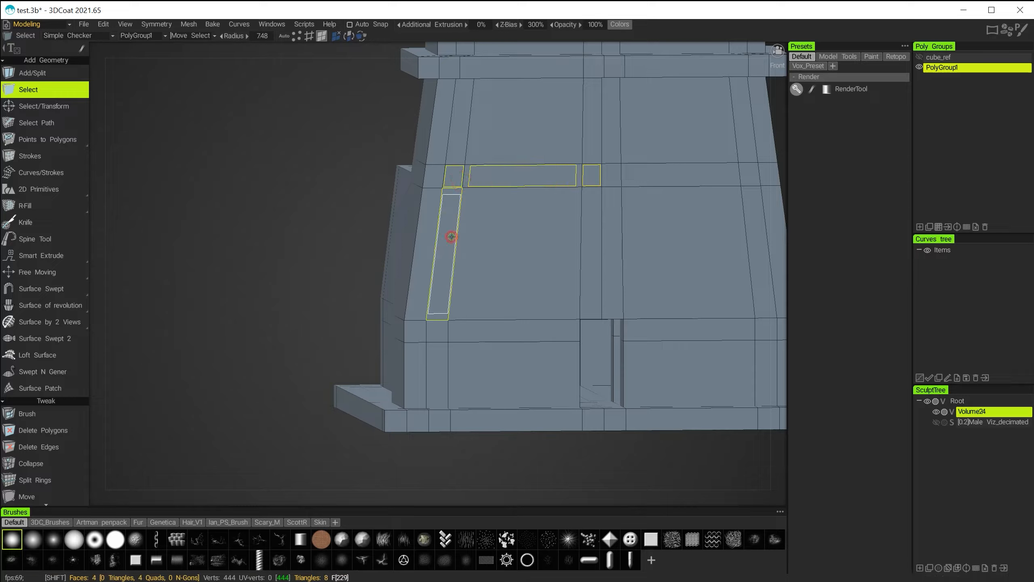
left_click(437, 331, "shift")
Extend the face selection along the side wall's lower band up to its rear corner face
left_click_drag(414, 373, 339, 295, "alt")
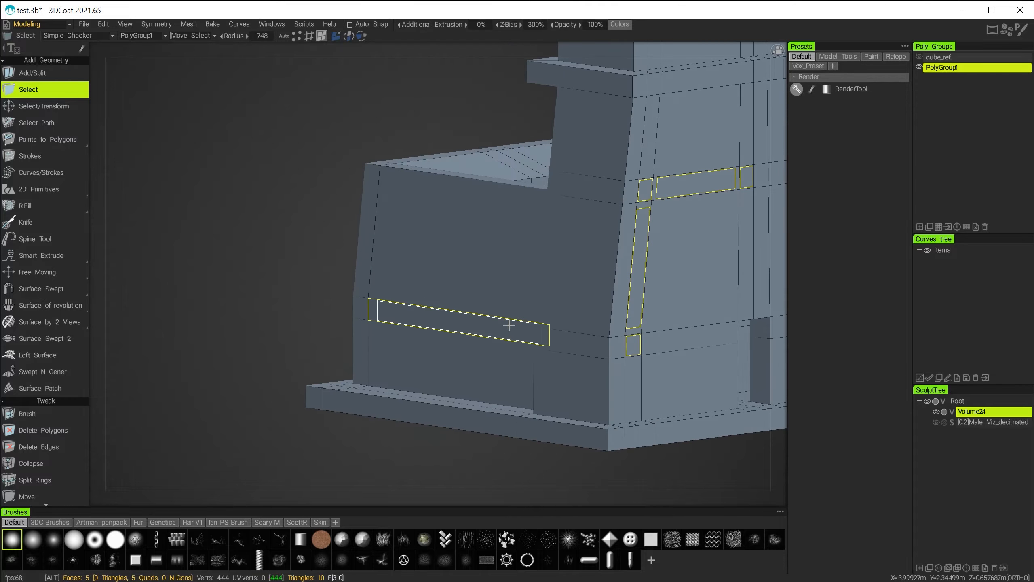
middle_click_drag(506, 324, 390, 277, "alt")
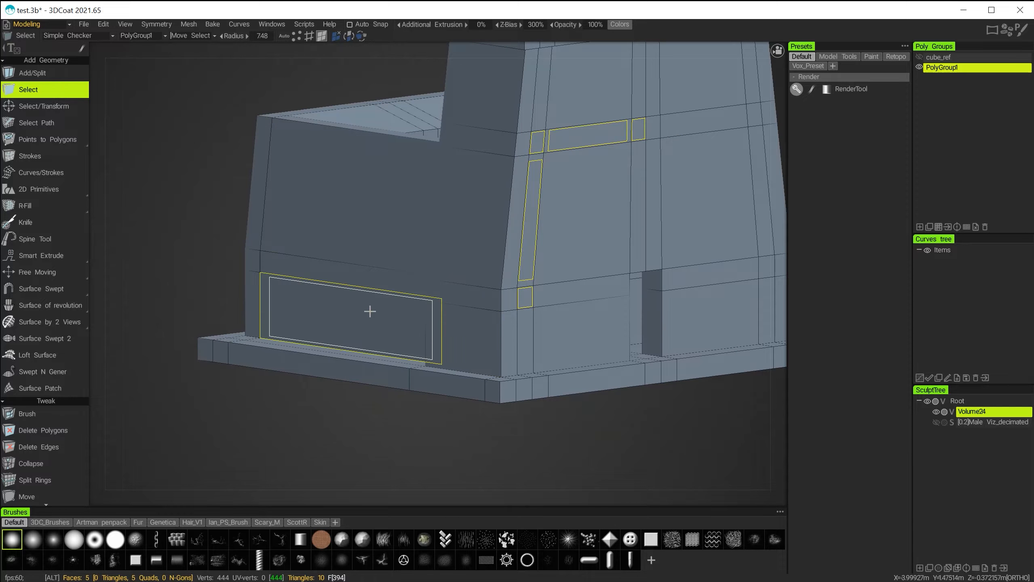
left_click_drag(310, 321, 231, 259, "alt")
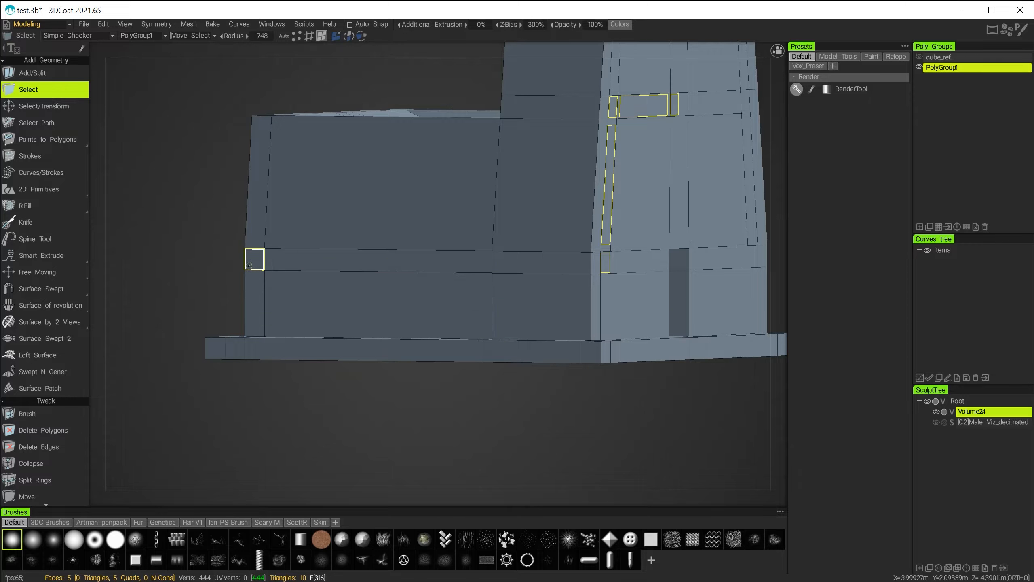
key("shift")
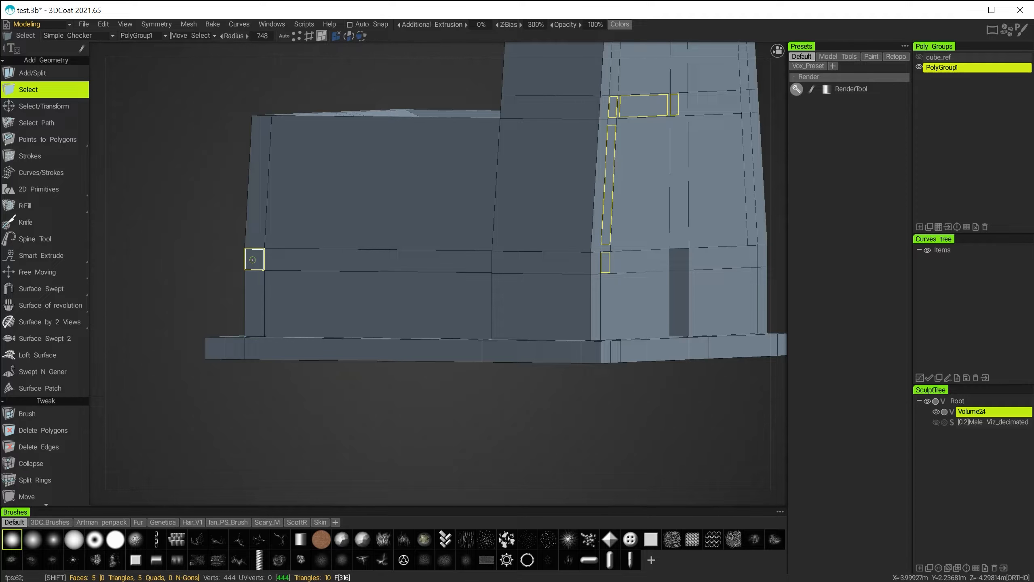
left_click(253, 260, "shift")
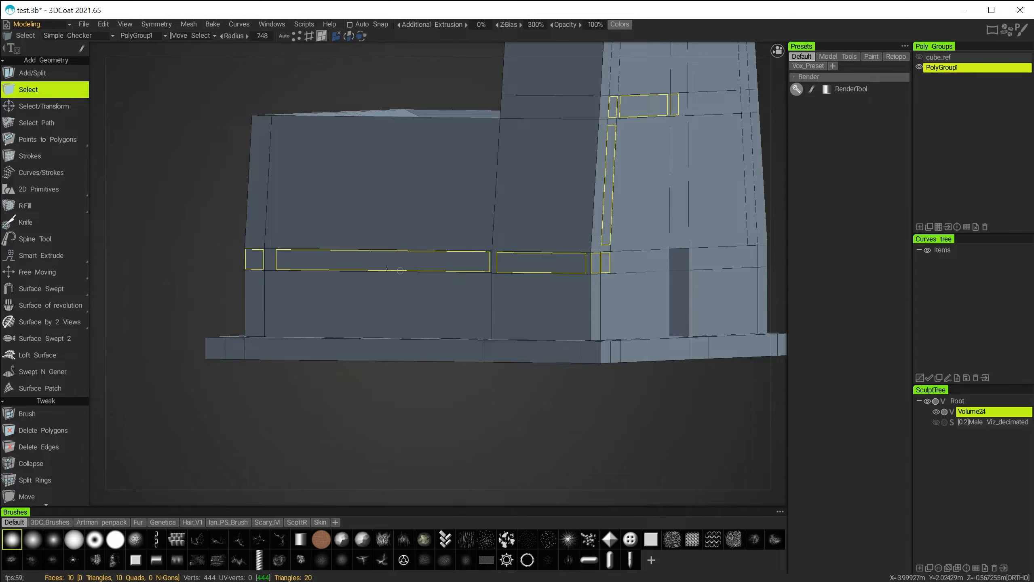
Extend the face selection along the lower band across the entire rear wall and the opposite side wall
left_click_drag(387, 269, 418, 394, "alt")
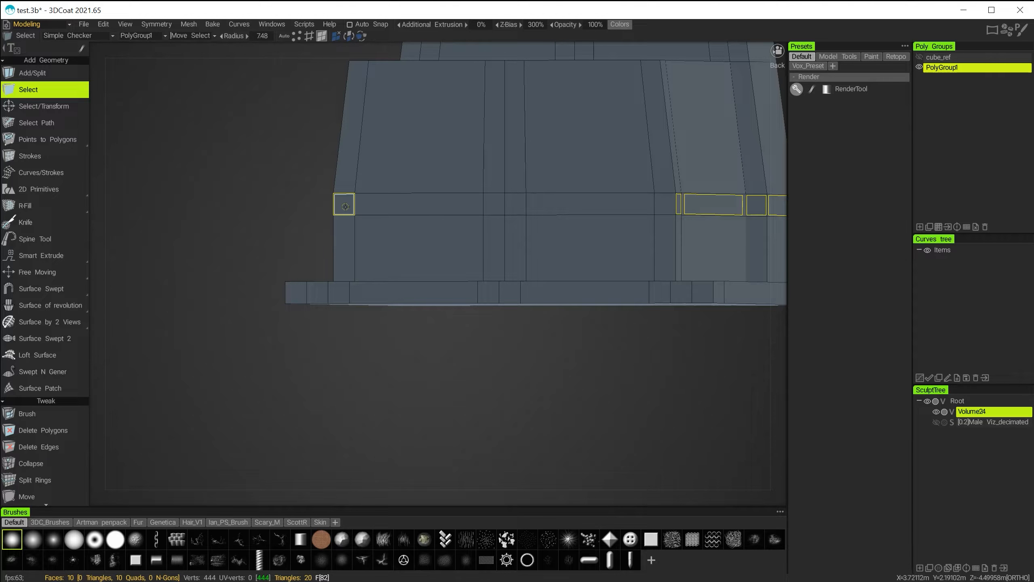
key("shift")
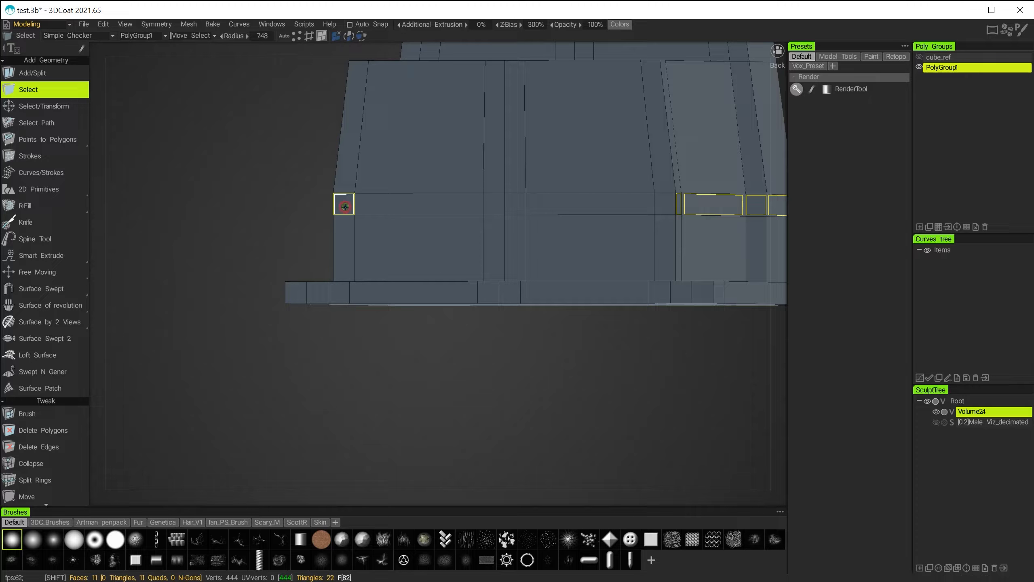
left_click(345, 206, "shift")
left_click_drag(303, 247, 332, 343, "alt")
left_click(209, 218, "shift")
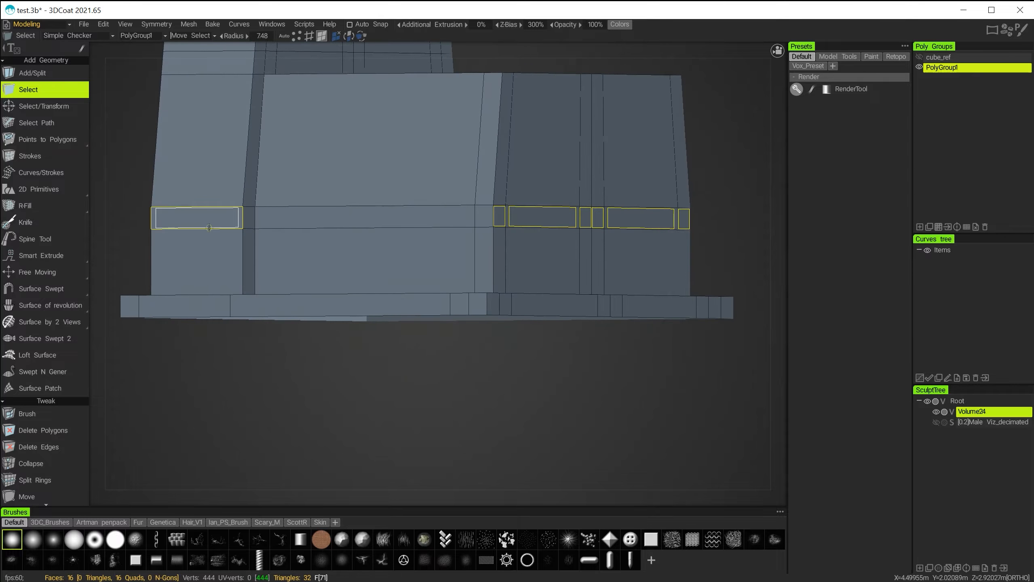
double_click(207, 215, "shift")
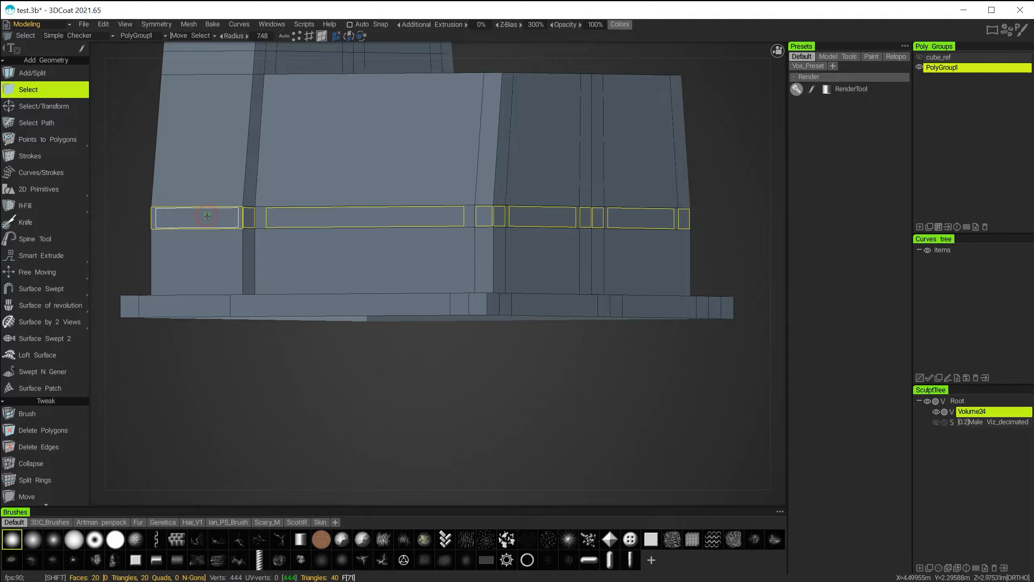
Add the front wall's two lower corner faces, the narrow vertical face above and the remaining upper-band faces to the selection
left_click_drag(464, 399, 711, 446, "alt")
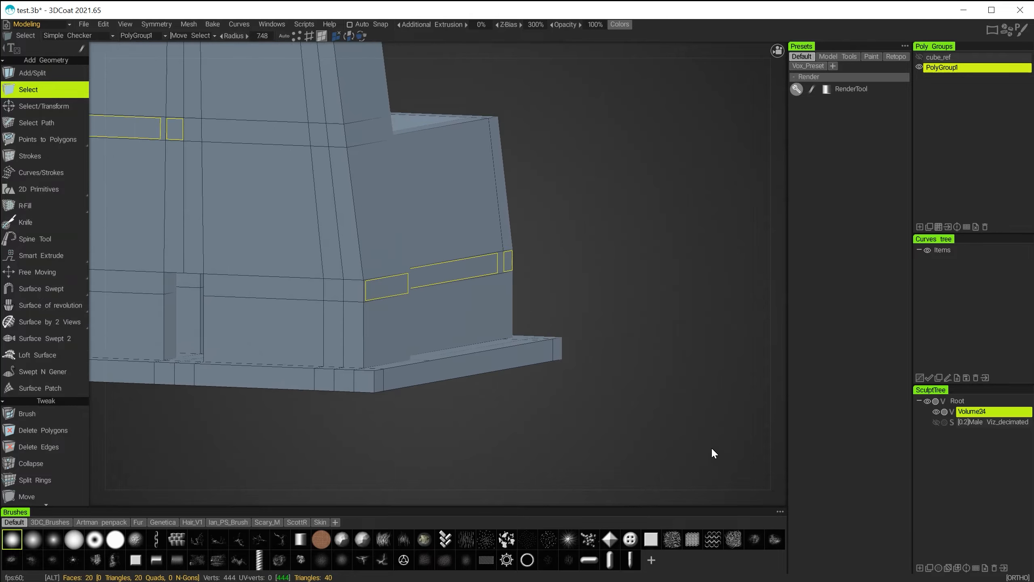
left_click(355, 291, "shift")
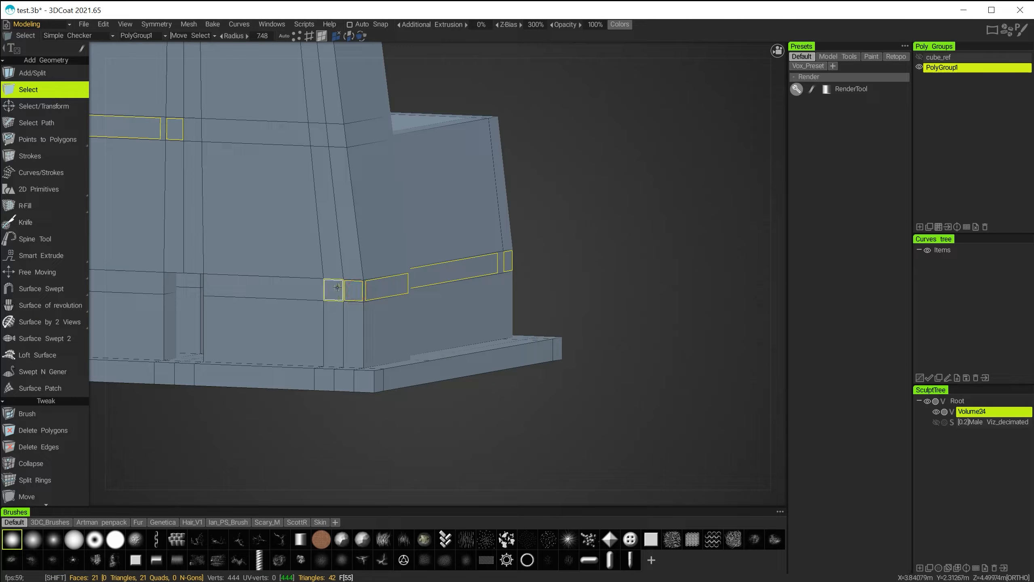
left_click(329, 229, "shift")
left_click(322, 137, "shift")
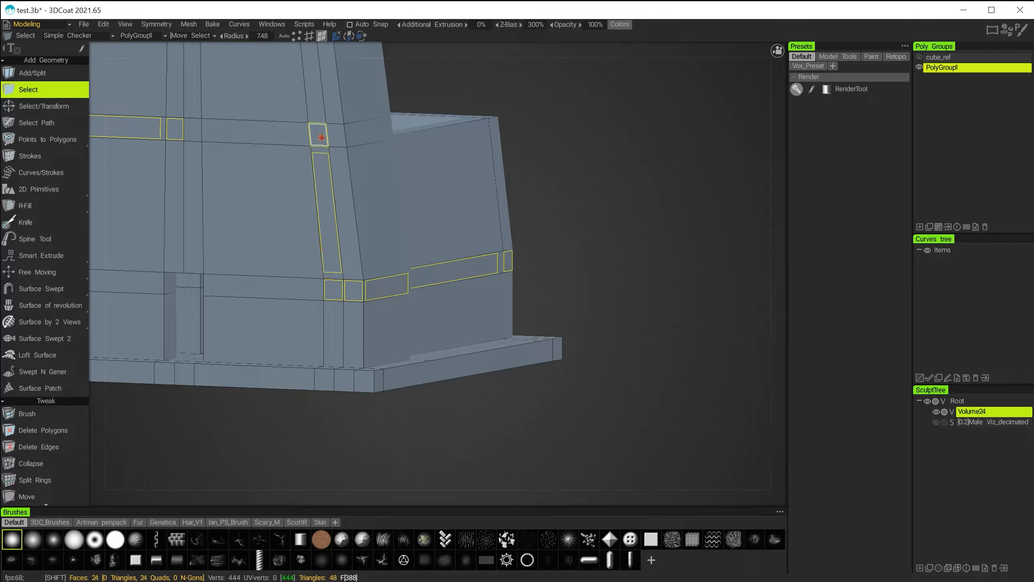
left_click(266, 134, "shift")
left_click(190, 128, "shift")
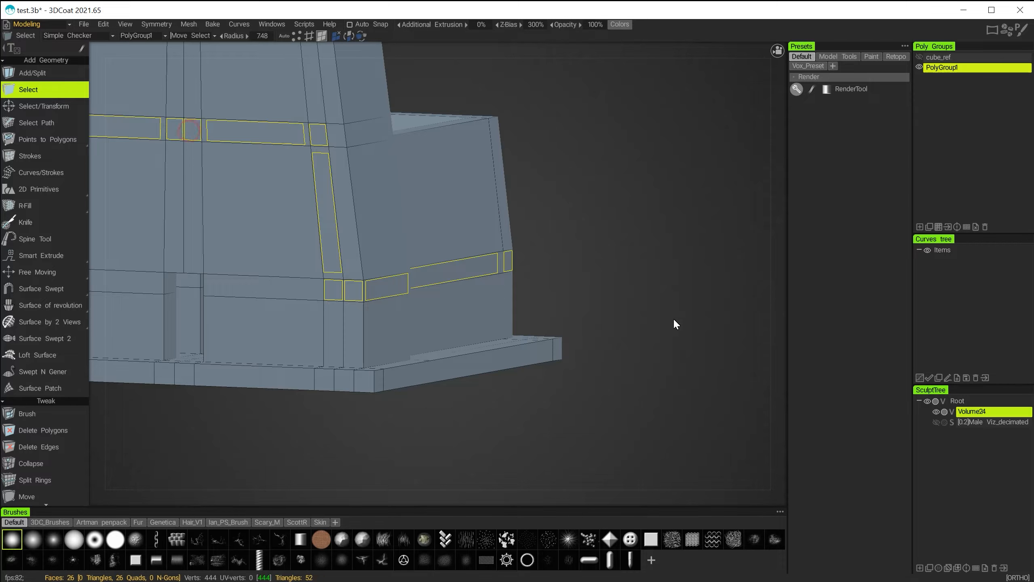
Inset the selected band faces as one connected group with an inset size of 6.06
right_click_drag(670, 323, 577, 291, "alt")
middle_click_drag(577, 295, 624, 280, "alt")
left_click_drag(478, 376, 404, 412, "alt")
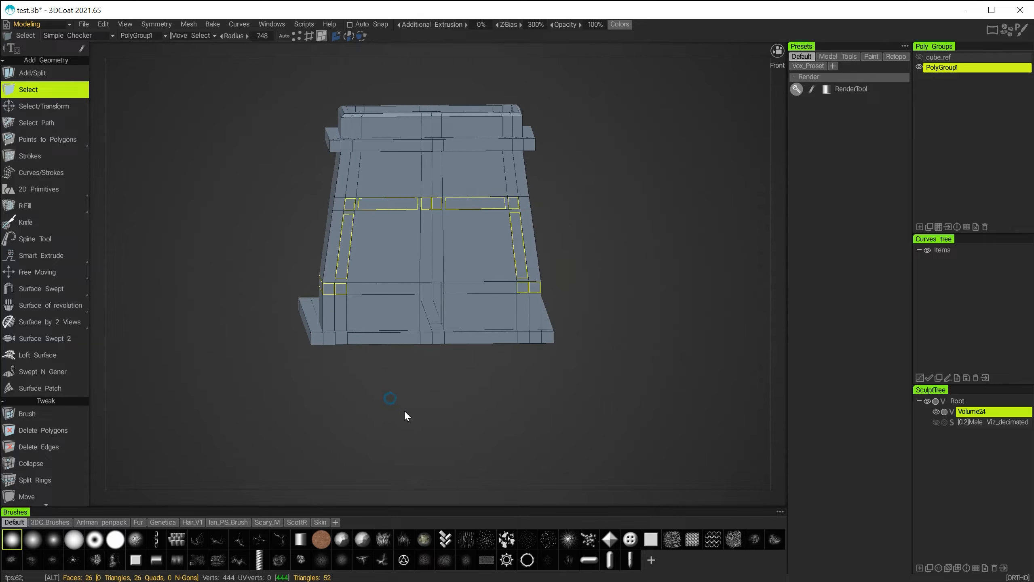
right_click_drag(405, 410, 455, 458, "alt")
middle_click_drag(459, 447, 497, 460, "alt")
left_click_drag(486, 457, 492, 451, "alt")
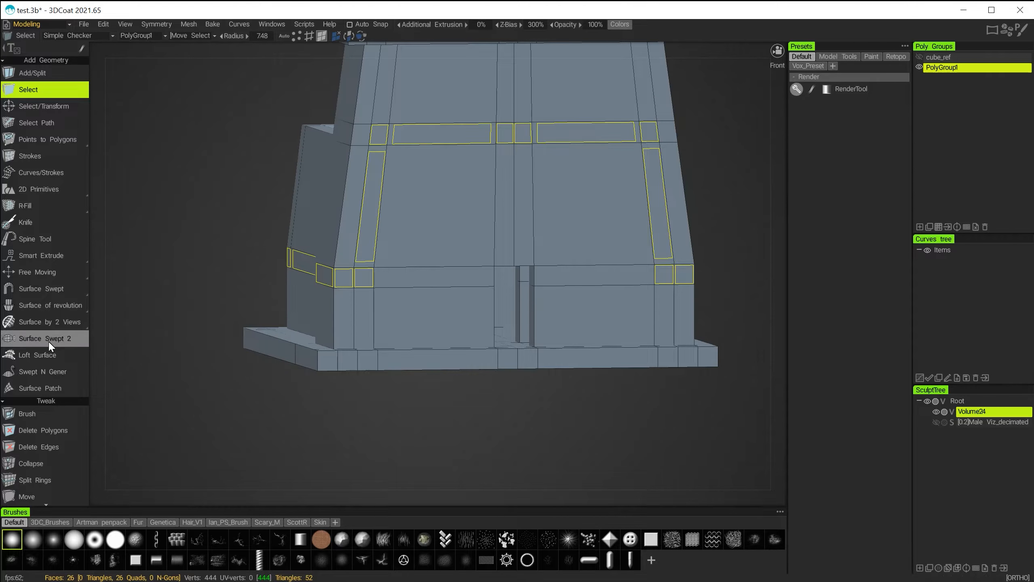
scroll(60, 338, "down", 10)
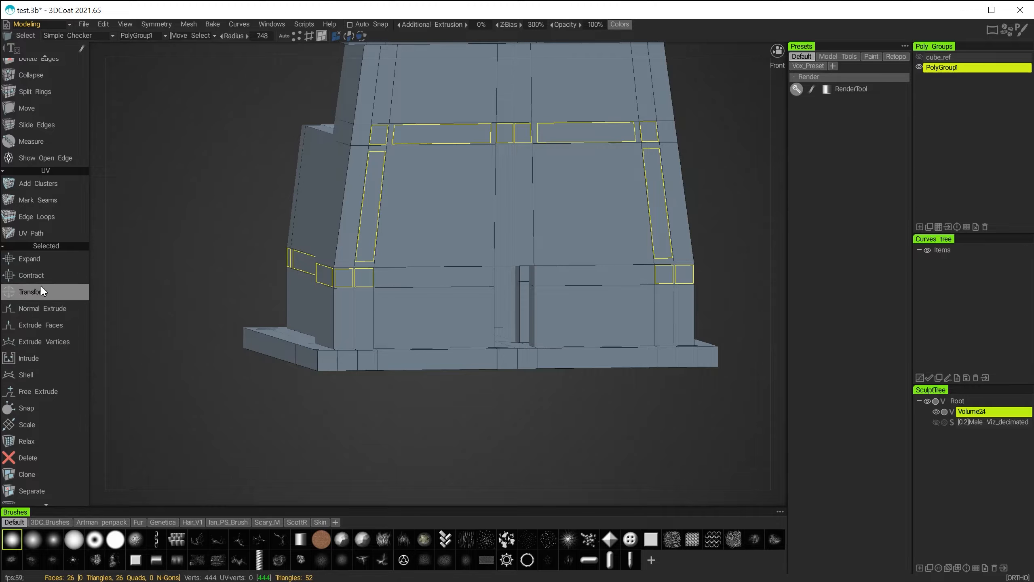
scroll(64, 421, "down", 1)
scroll(64, 422, "down", 1)
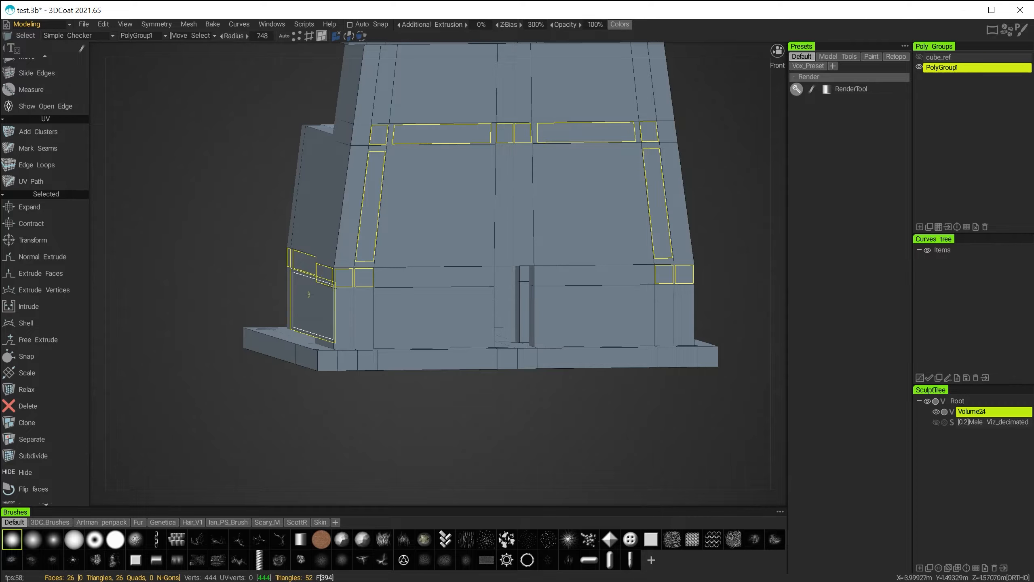
scroll(44, 348, "down", 7)
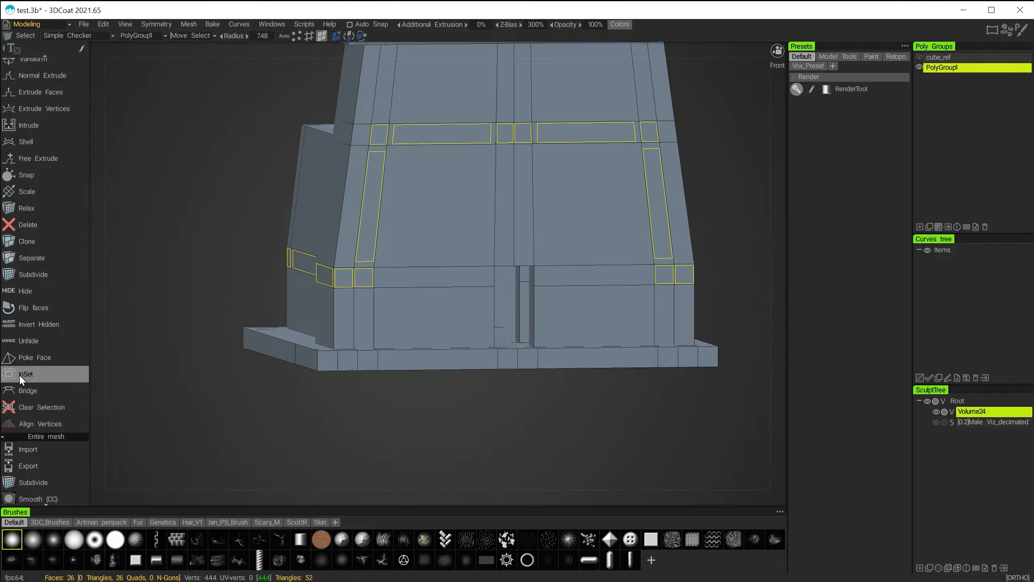
left_click(24, 375)
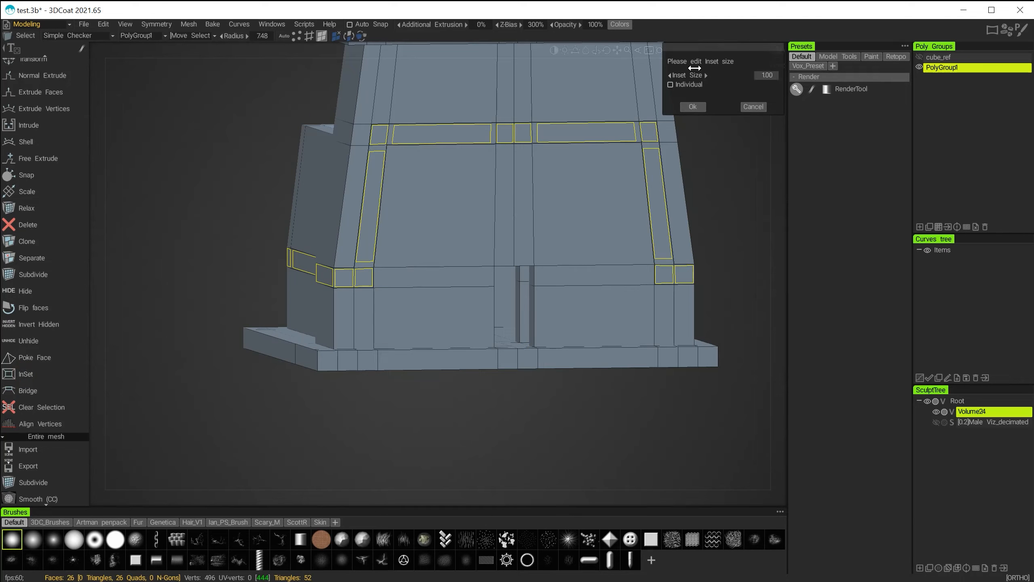
middle_click_drag(748, 198, 652, 259, "alt")
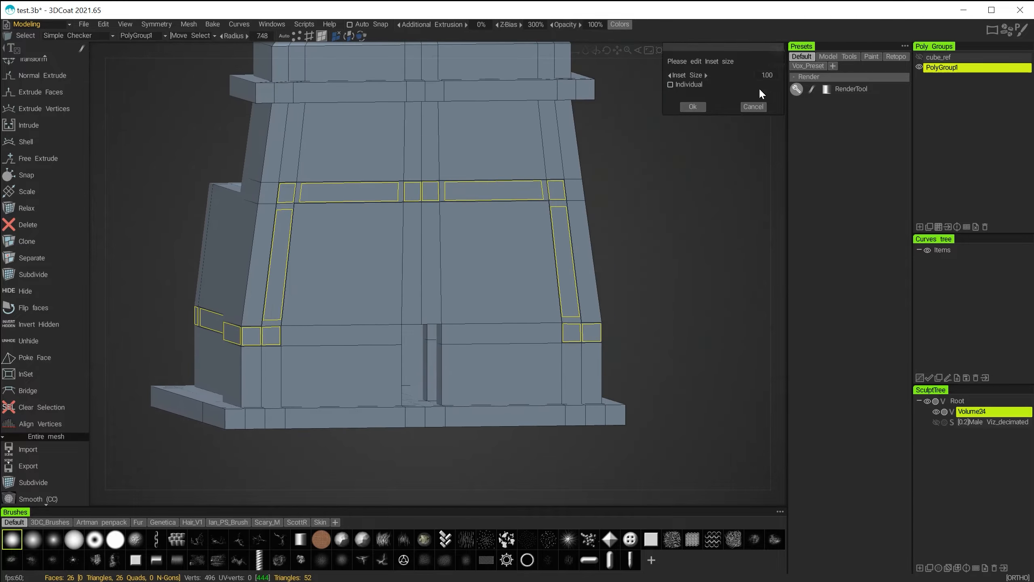
left_click_drag(717, 48, 669, 113)
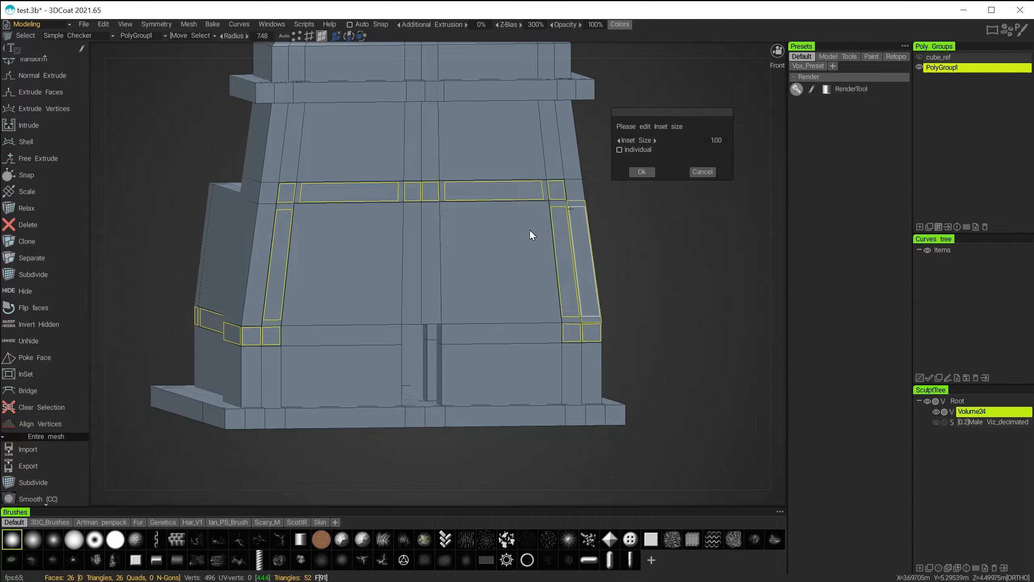
left_click_drag(655, 263, 642, 265, "alt")
right_click_drag(642, 265, 648, 287, "alt")
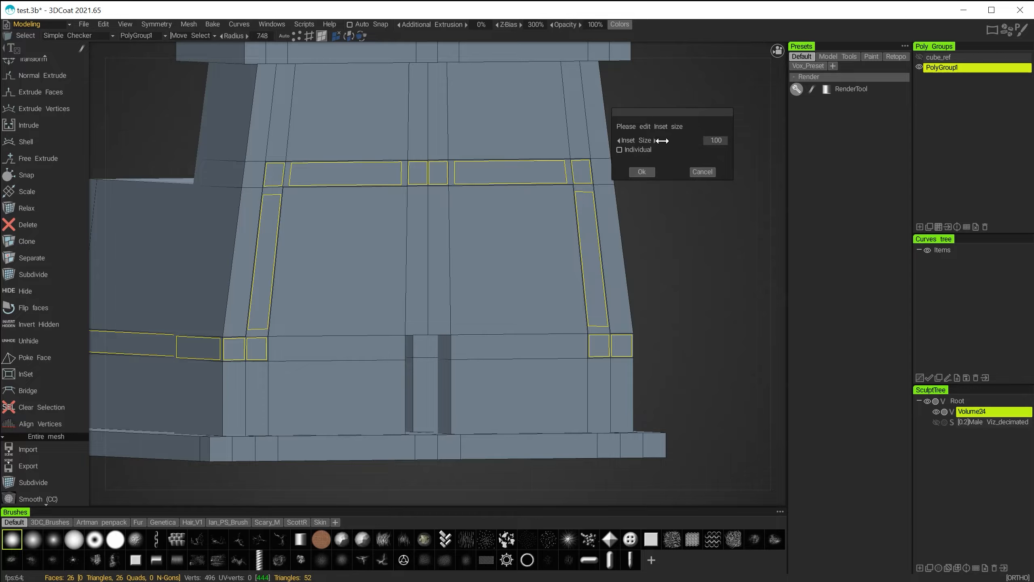
left_click_drag(634, 140, 762, 142)
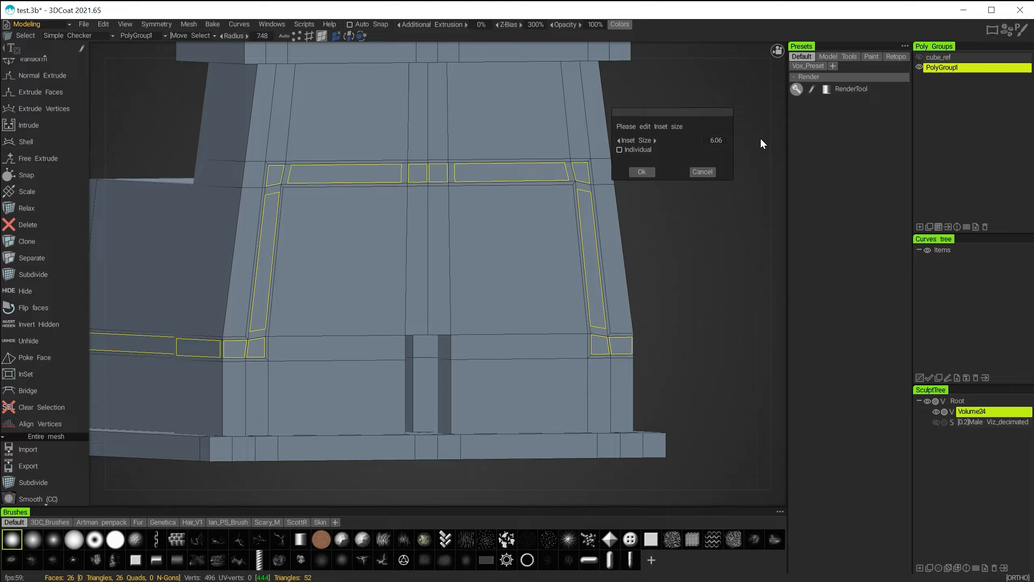
left_click(642, 172)
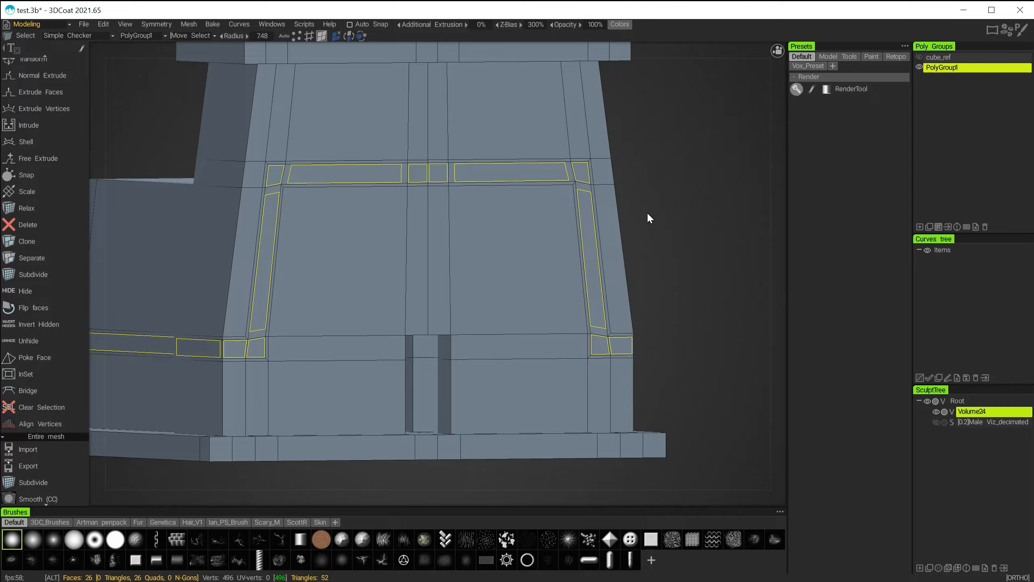
Extrude the inset band faces slightly inward to recess a shallow groove into the walls, and clear the selection
left_click_drag(651, 219, 616, 245, "alt")
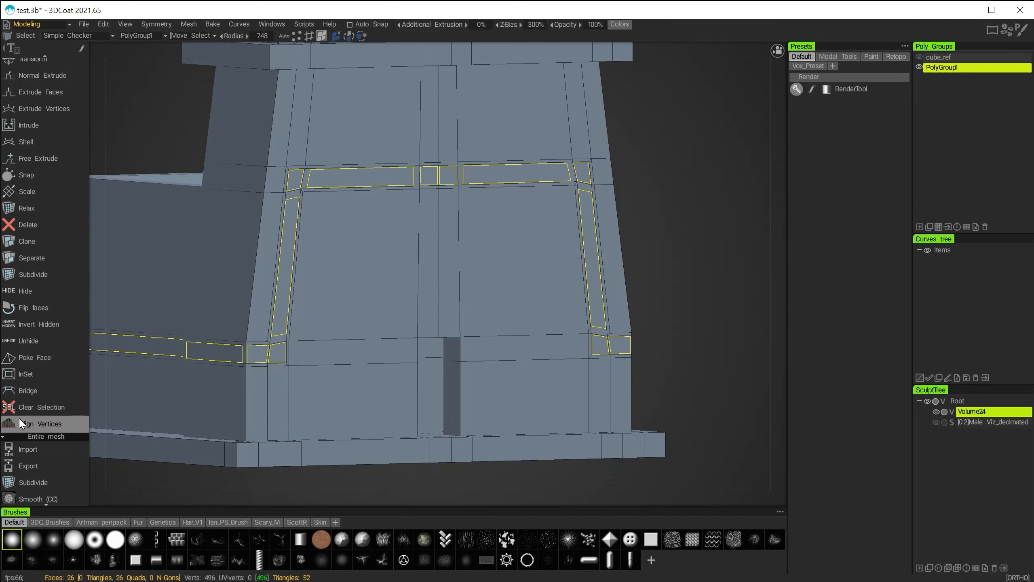
scroll(45, 277, "up", 3)
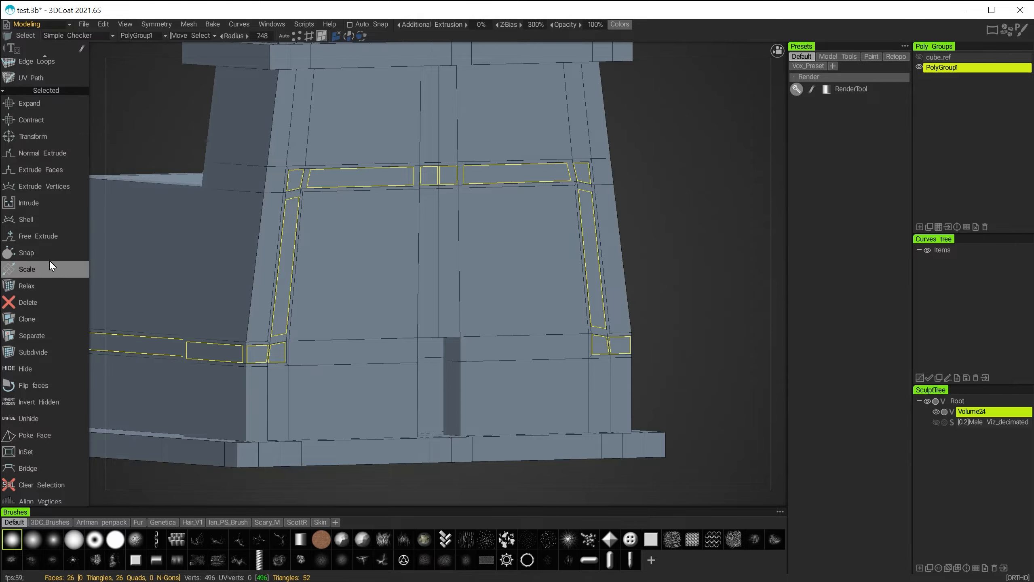
left_click(27, 170)
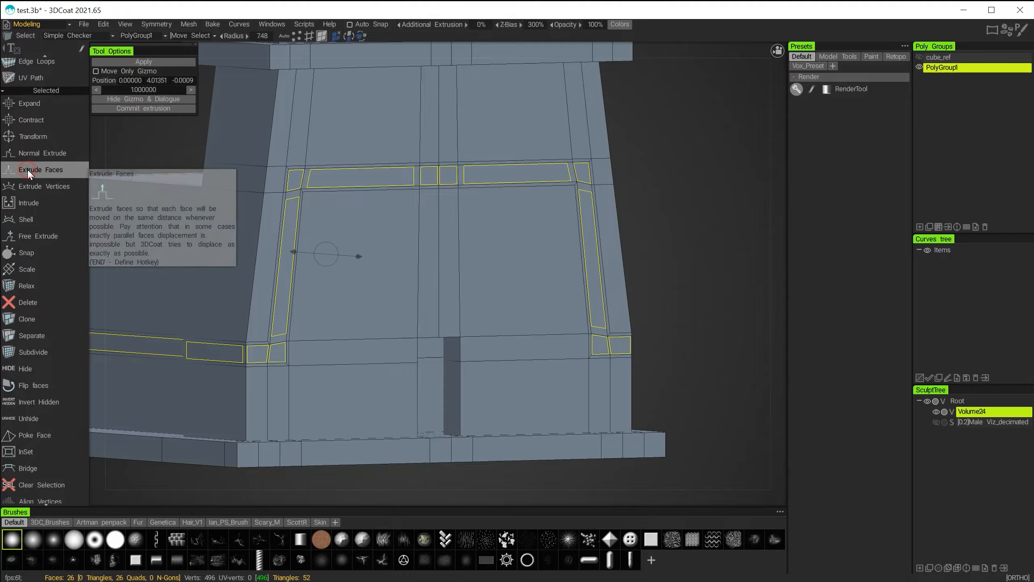
middle_click_drag(667, 245, 756, 243)
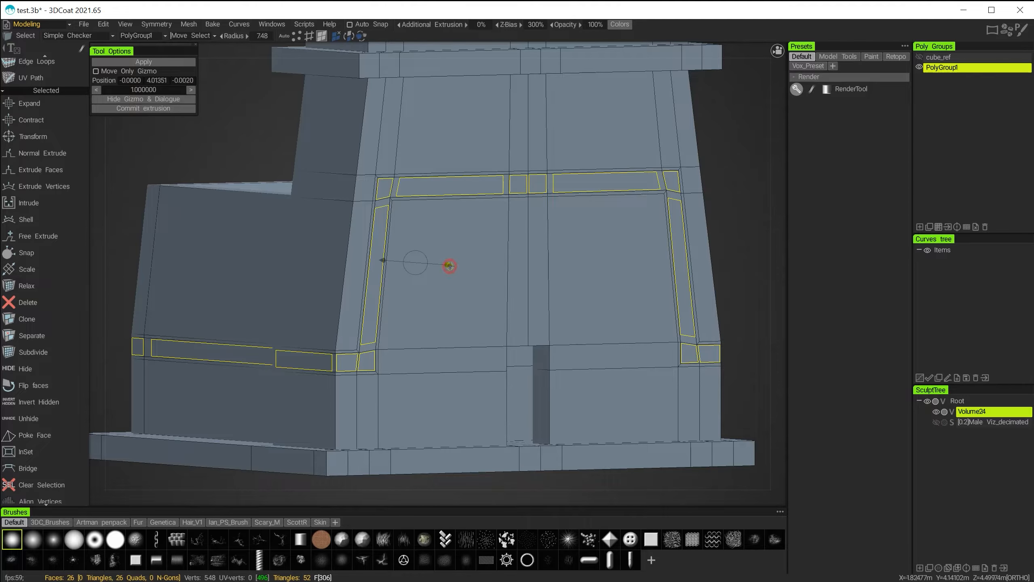
left_click_drag(450, 265, 448, 265)
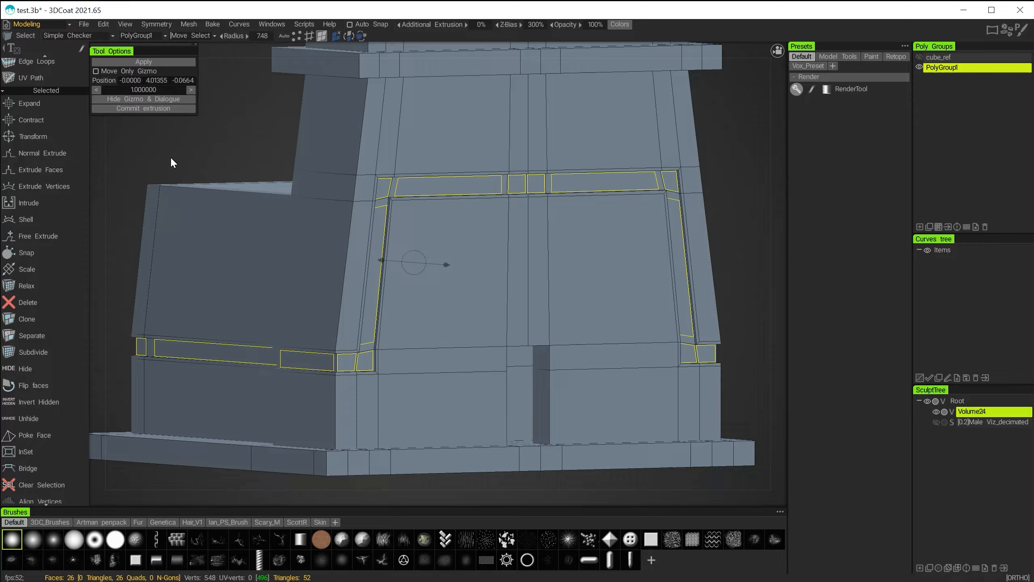
key("Return")
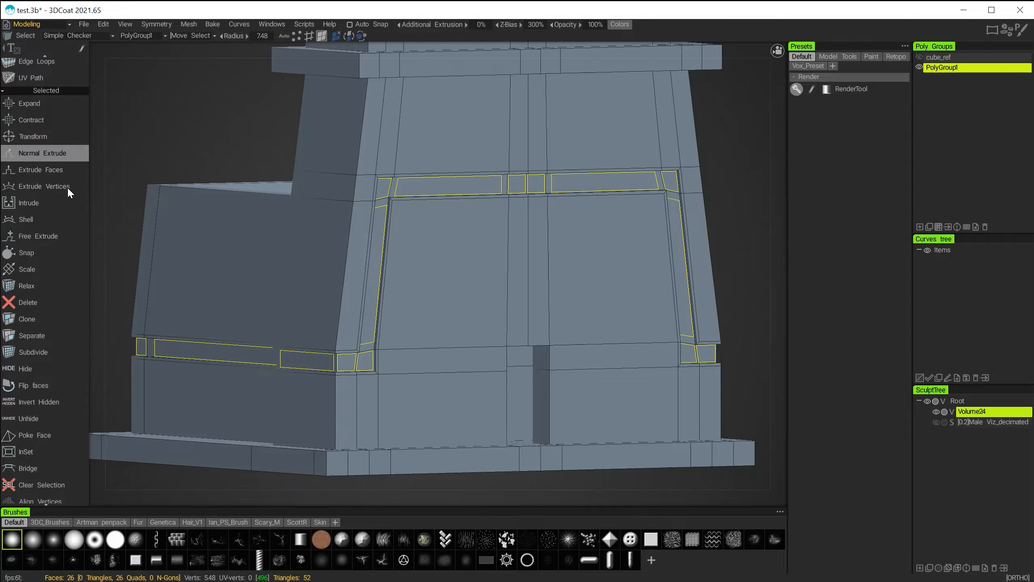
key("Escape")
Select the four front wall faces enclosed by the recessed groove above the doorway
right_click_drag(443, 189, 390, 175, "alt")
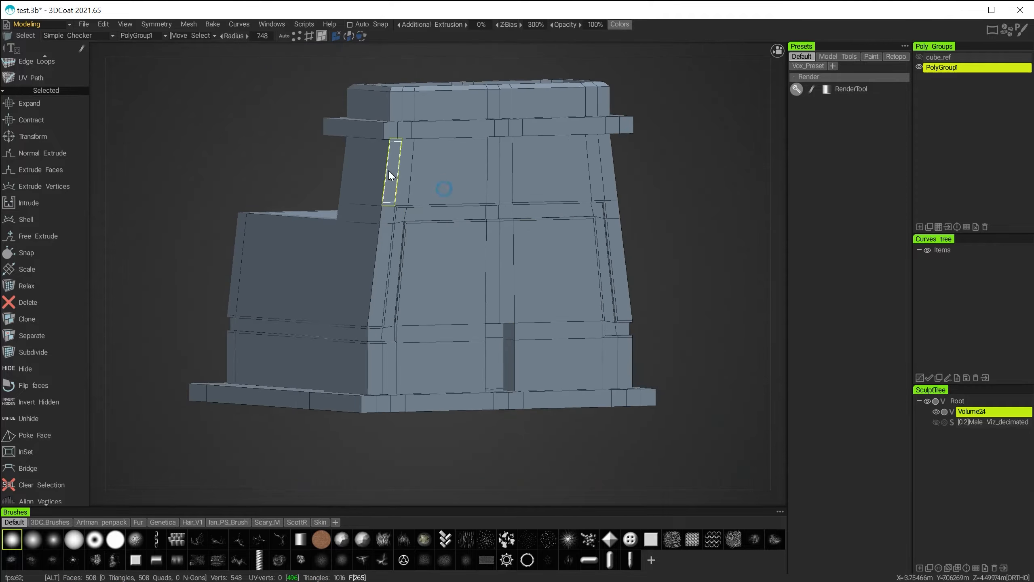
left_click_drag(656, 218, 638, 259, "alt")
right_click_drag(638, 259, 681, 288, "alt")
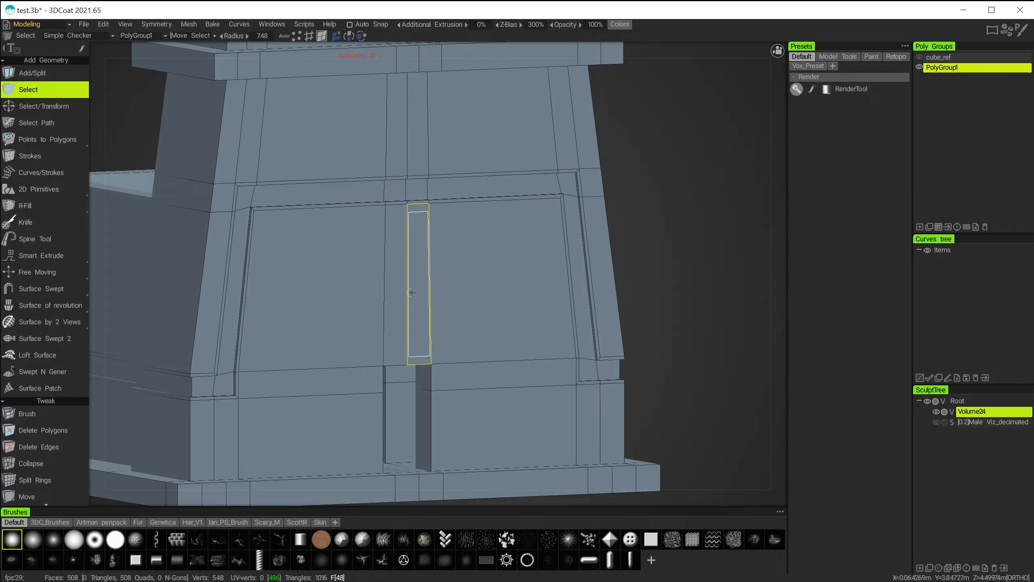
left_click(317, 284)
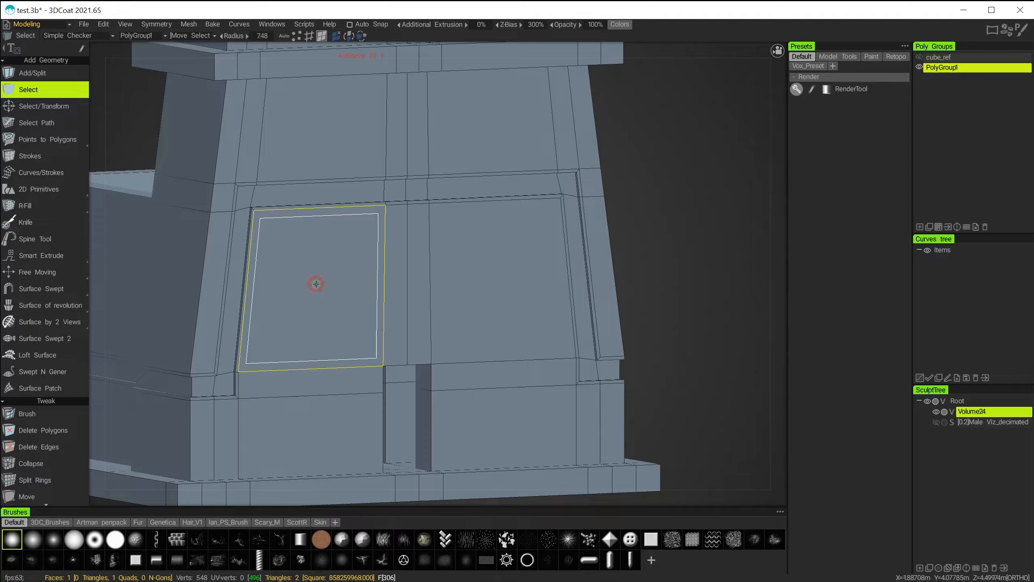
left_click(397, 295, "shift")
left_click(415, 295, "shift")
left_click(448, 293, "shift")
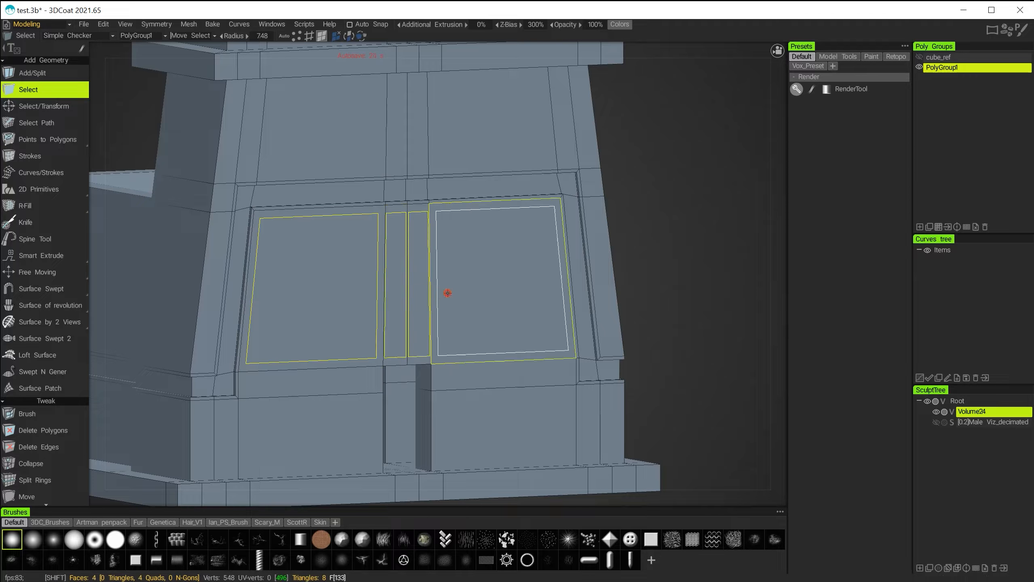
Inset the four selected front wall faces as one group with an inset size of 22.1
scroll(32, 446, "down", 5)
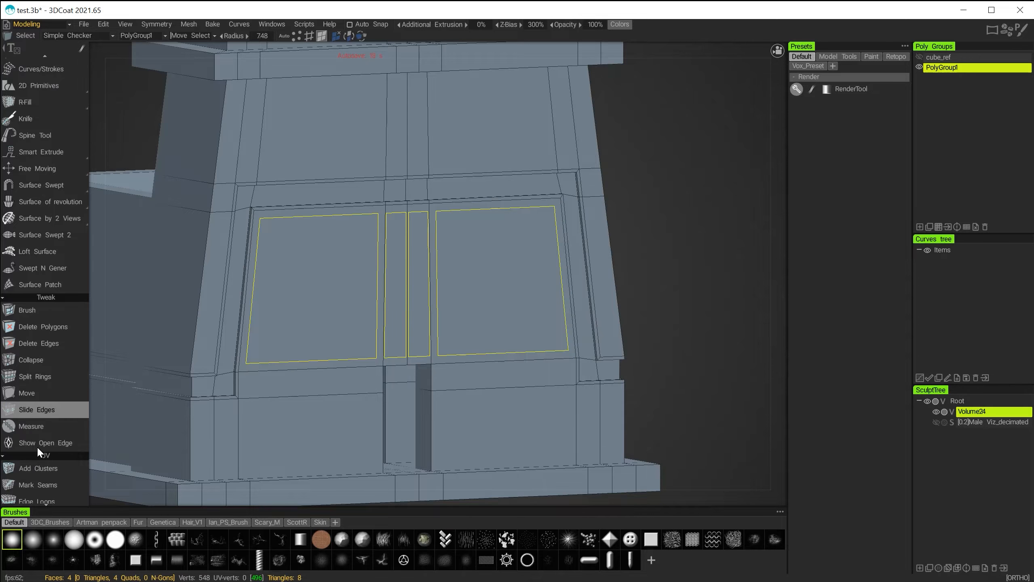
scroll(38, 447, "down", 6)
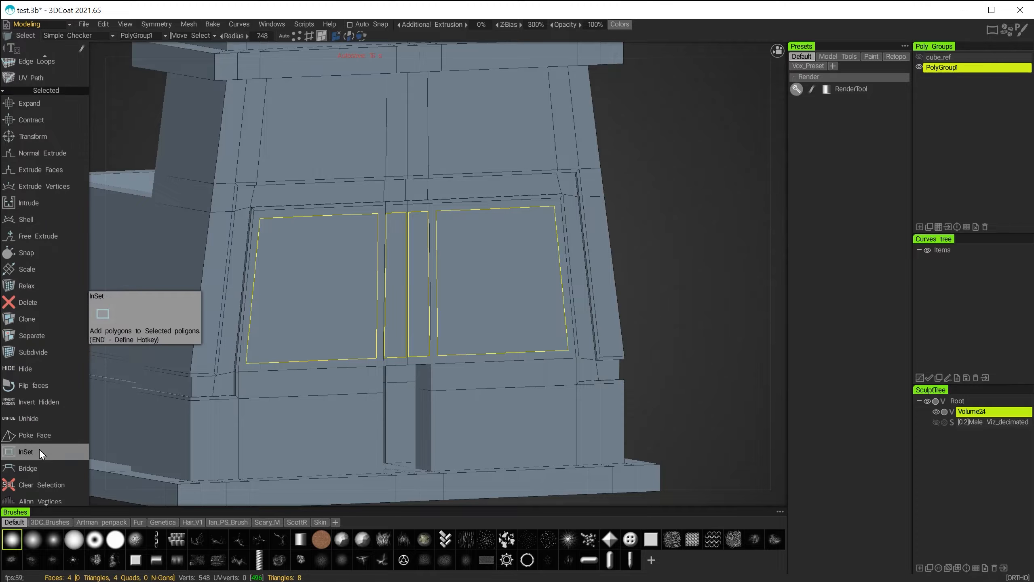
left_click(28, 452)
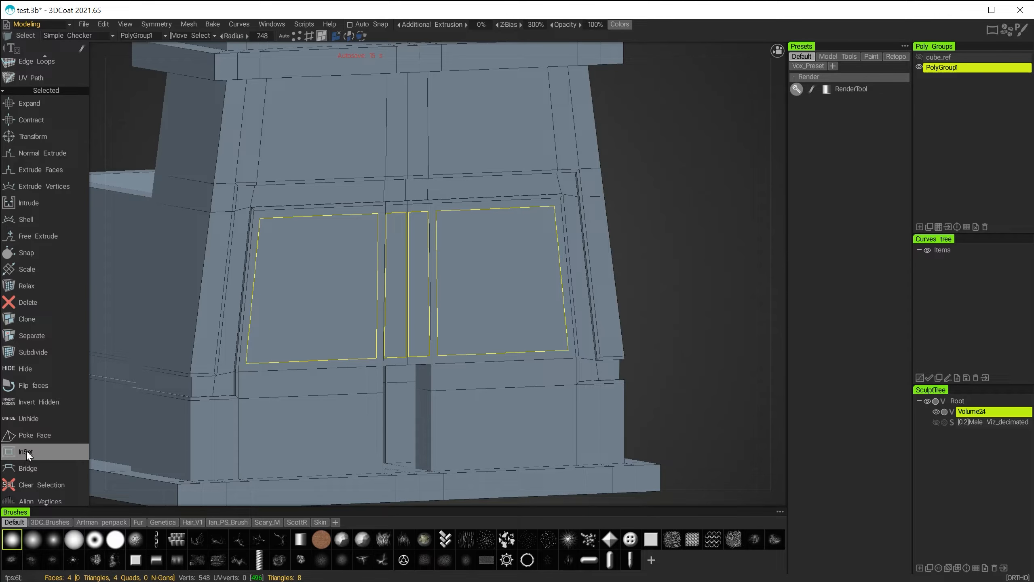
left_click(27, 452)
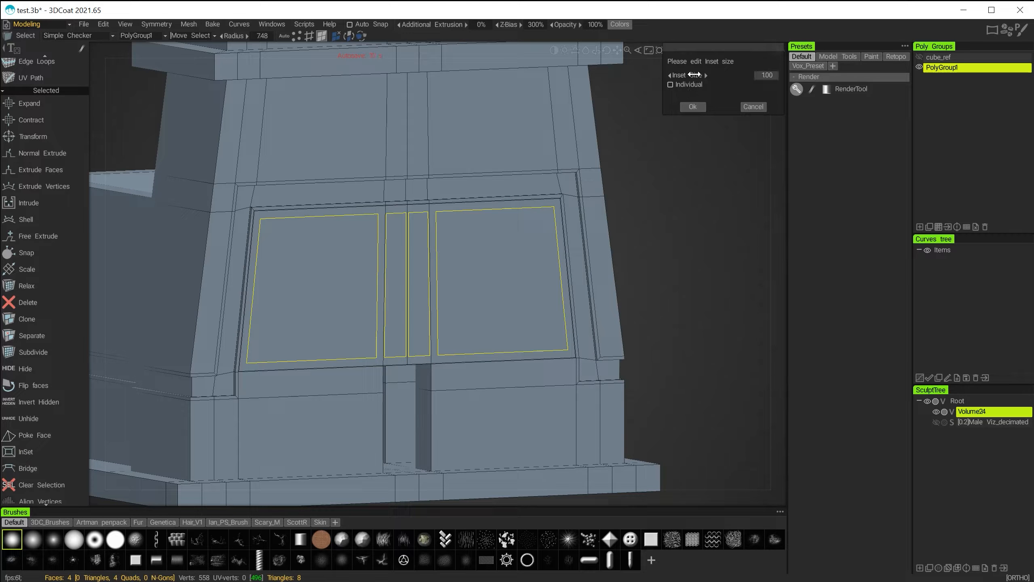
left_click_drag(720, 83, 851, 101)
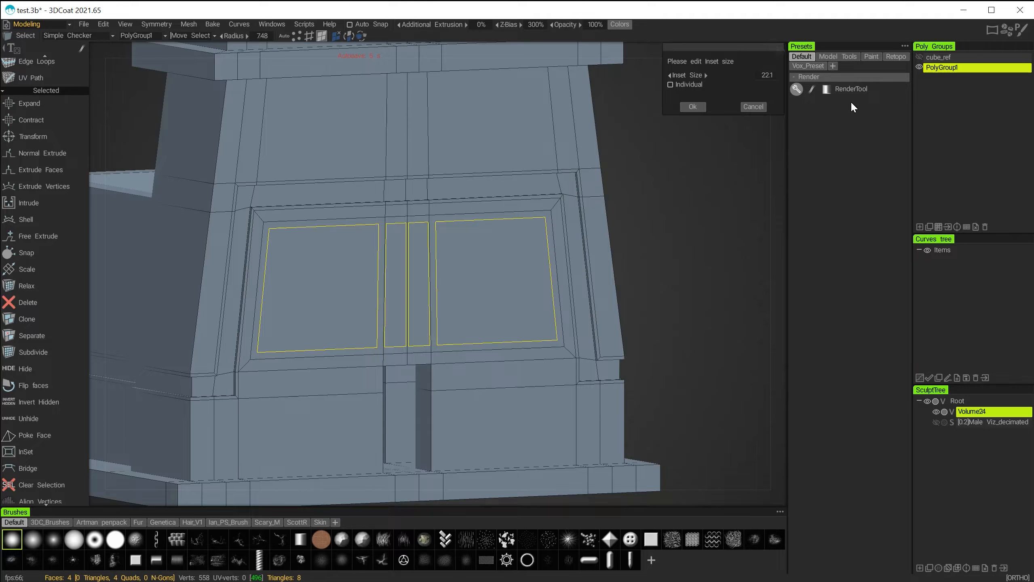
left_click(694, 107)
scroll(37, 371, "down", 2)
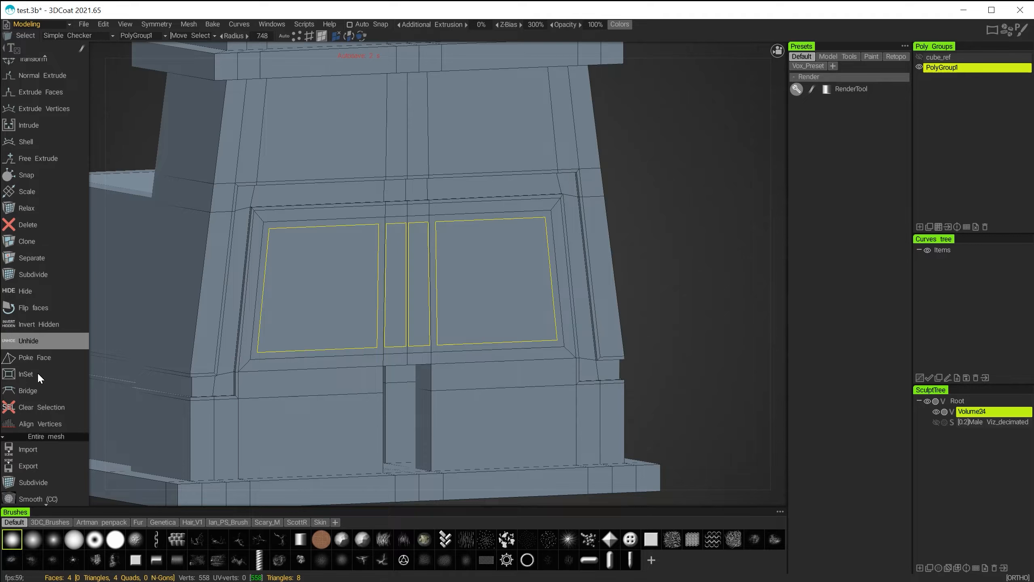
Extrude the four inset front wall faces inward to recess the panel above the doorway, and clear the selection
scroll(40, 364, "up", 3)
left_click(27, 223)
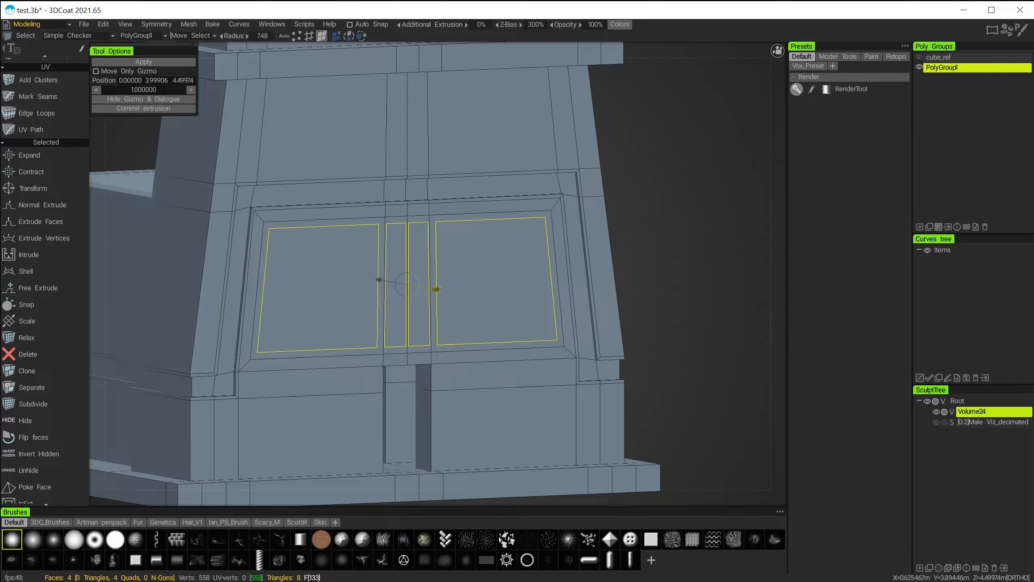
left_click_drag(436, 289, 441, 290)
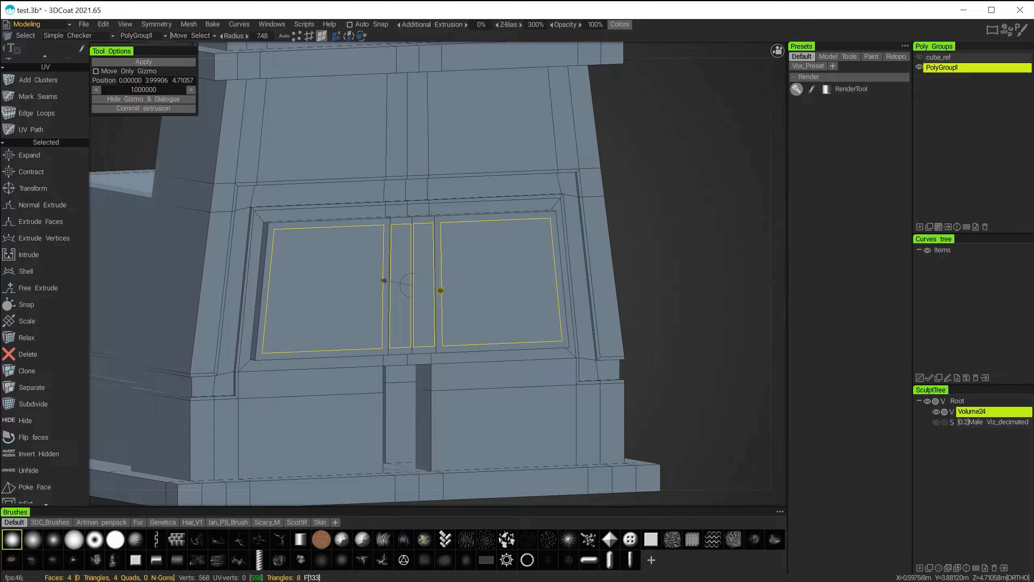
key("Escape")
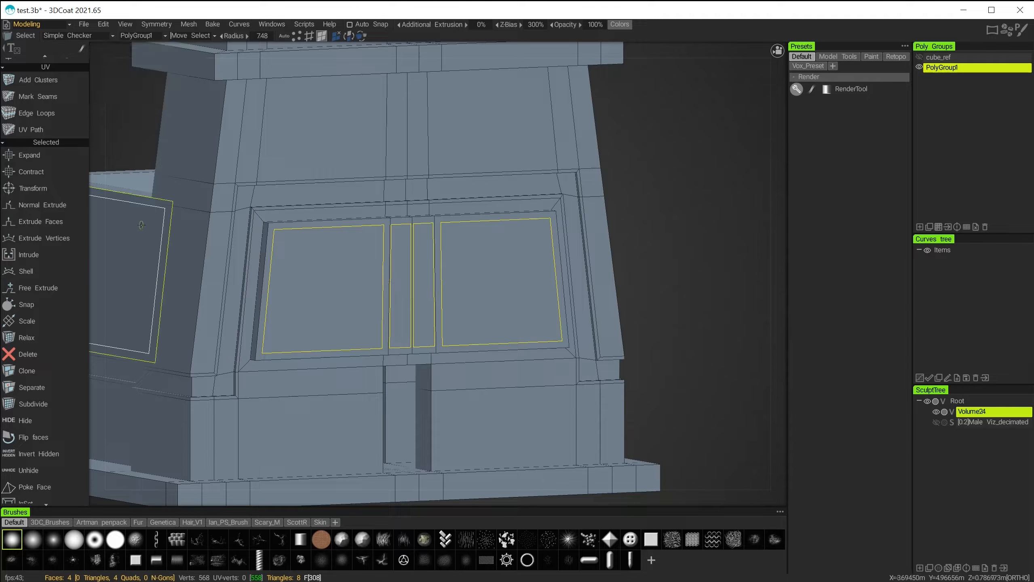
key("Escape")
Select the four upper front wall faces between the recessed groove and the roof ledge
left_click_drag(630, 308, 642, 278, "alt")
middle_click_drag(642, 279, 641, 336, "alt")
left_click_drag(641, 336, 629, 294, "alt")
left_click(328, 219)
left_click(395, 218, "shift")
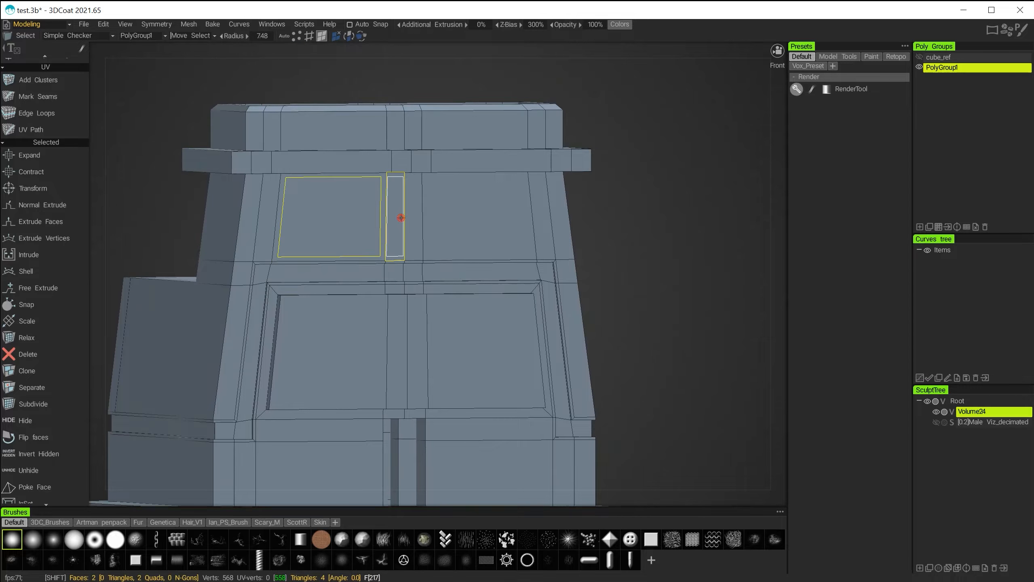
left_click(413, 220, "shift")
left_click(458, 220, "shift")
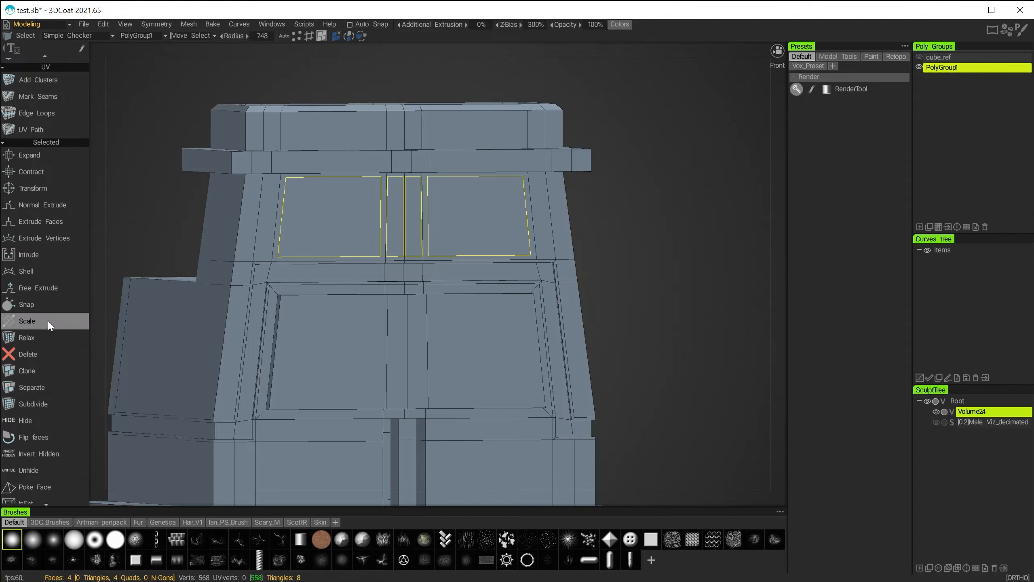
Inset the four selected upper wall faces as one group with an inset size of 16.6
scroll(48, 321, "down", 1)
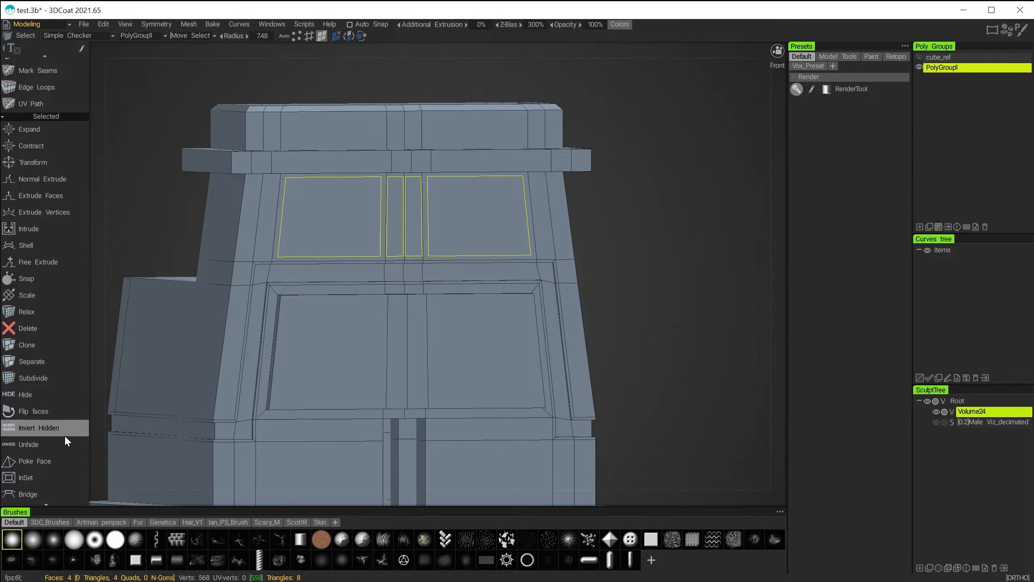
left_click(25, 479)
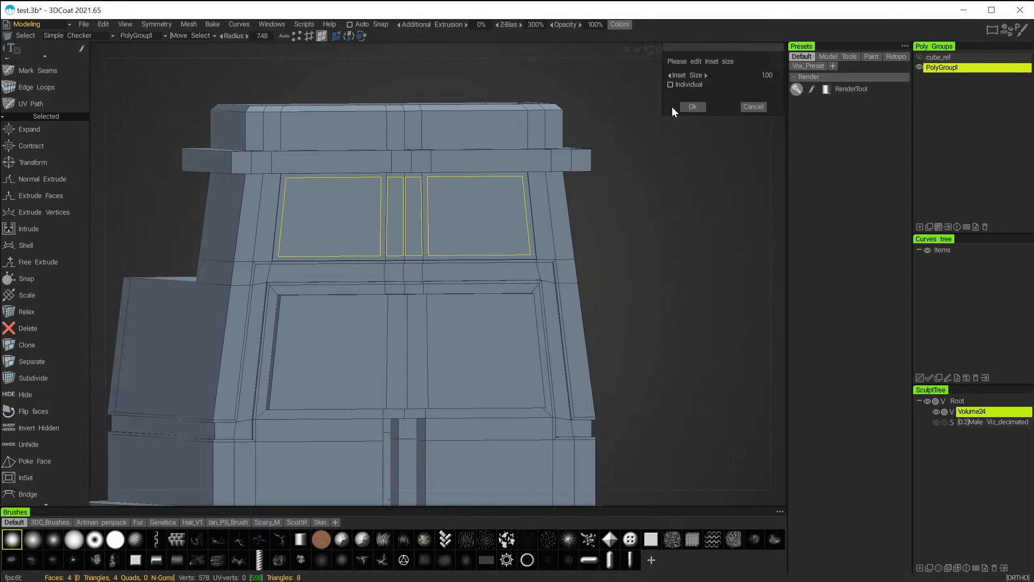
left_click_drag(708, 74, 836, 99)
left_click_drag(837, 99, 836, 99)
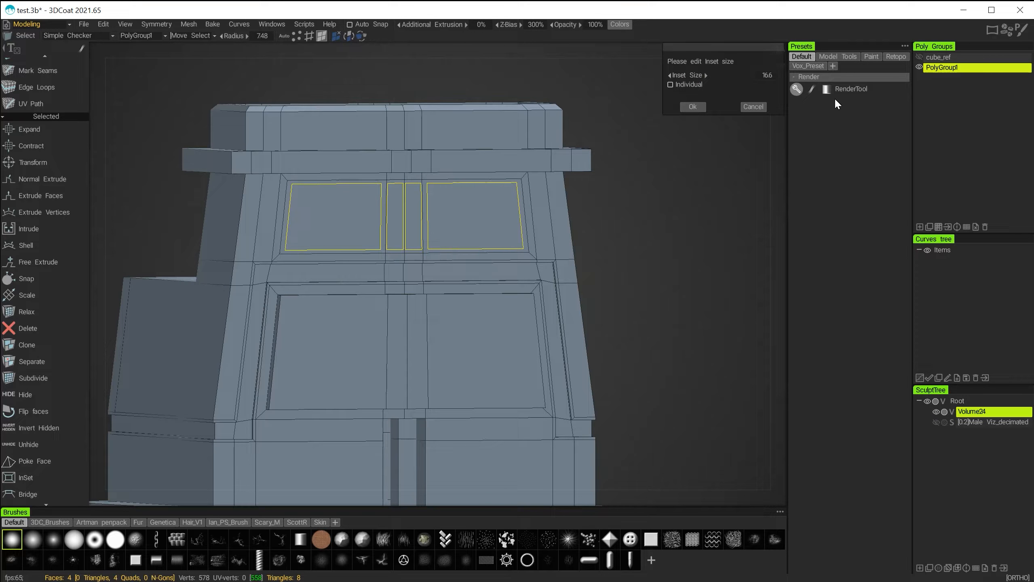
left_click_drag(653, 214, 685, 209)
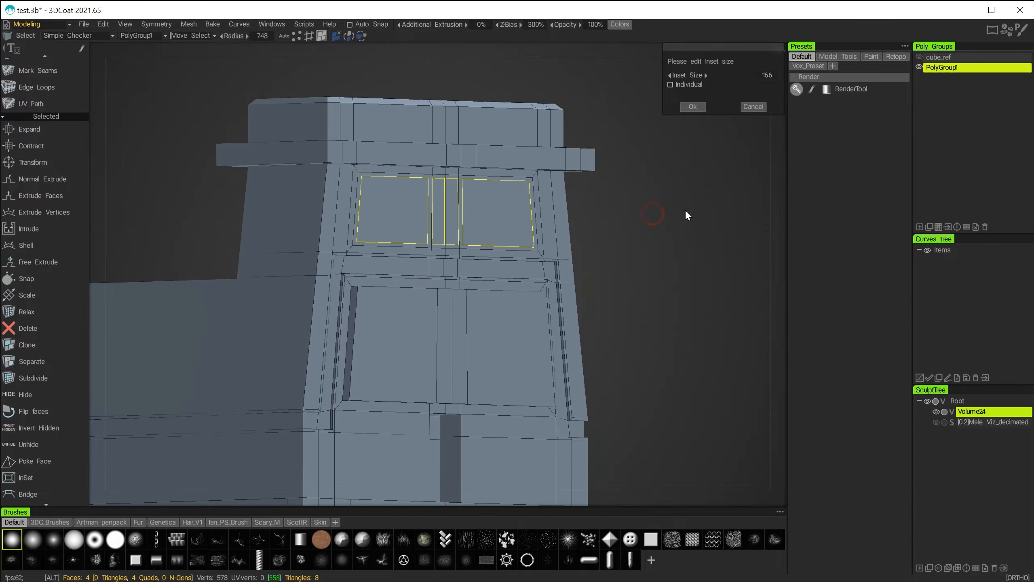
left_click(693, 106)
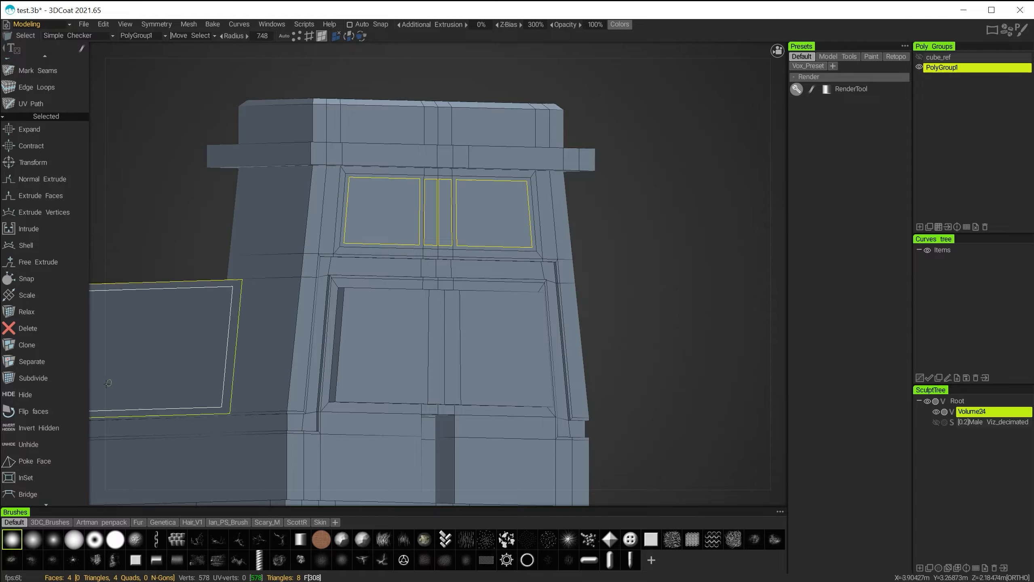
Extrude the inset upper wall faces slightly inward to recess a second front panel
left_click(34, 195)
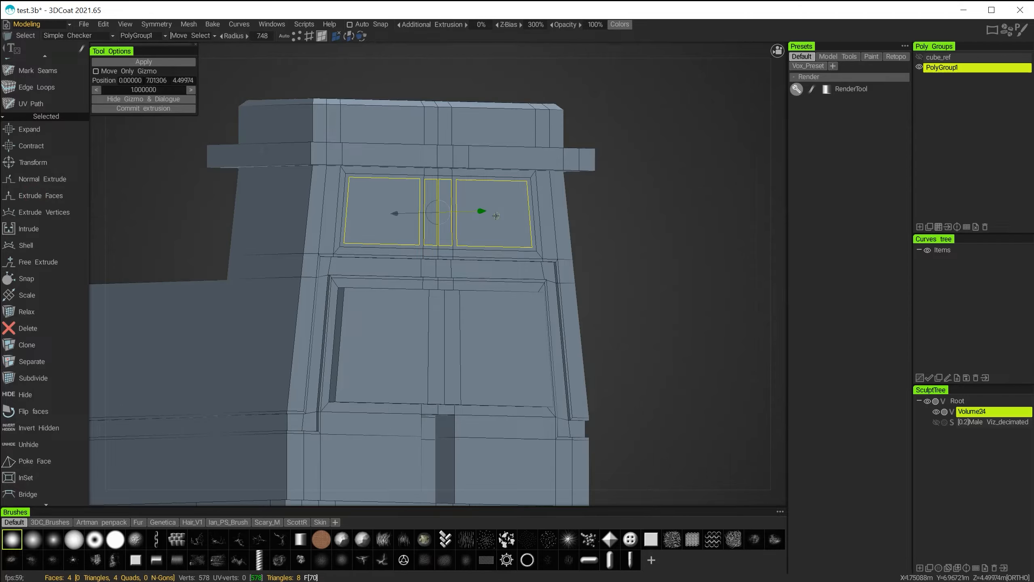
left_click_drag(480, 211, 484, 211)
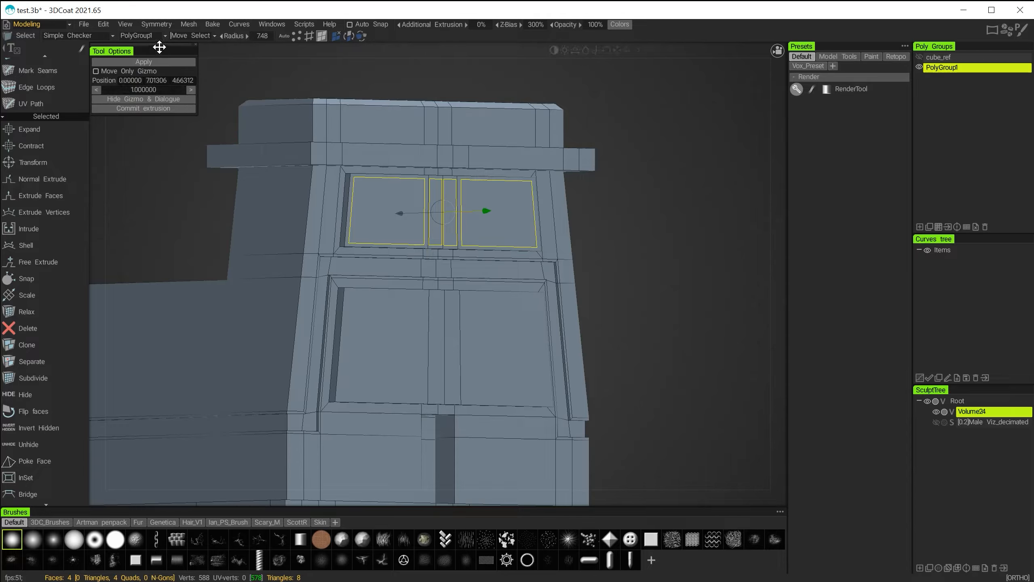
left_click_drag(159, 48, 181, 74)
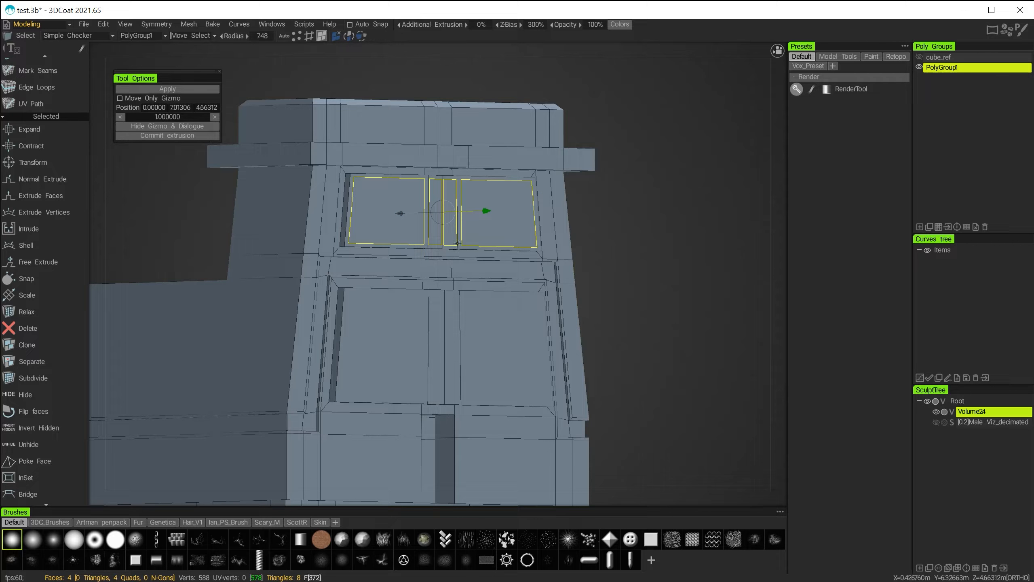
mouse_move(580, 250)
left_mouse_down("alt")
mouse_move(534, 226)
mouse_move(466, 231)
mouse_move(594, 248)
left_mouse_up("alt")
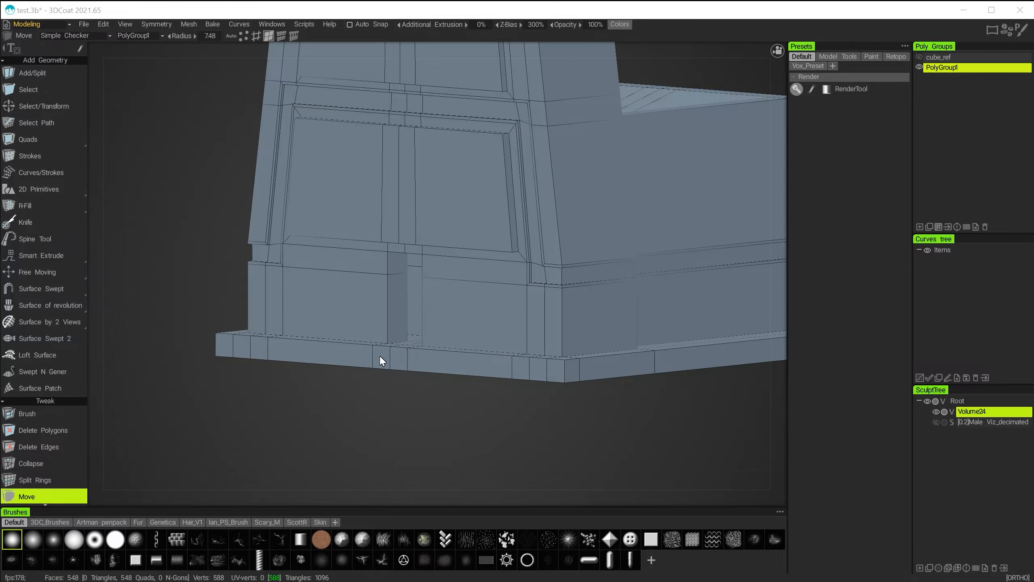
Select the two front faces of the base slab directly in front of the doorway
left_click(365, 372, "alt")
left_click_drag(366, 369, 361, 398, "alt")
right_click_drag(337, 418, 425, 416, "alt")
middle_click_drag(429, 409, 446, 260, "alt")
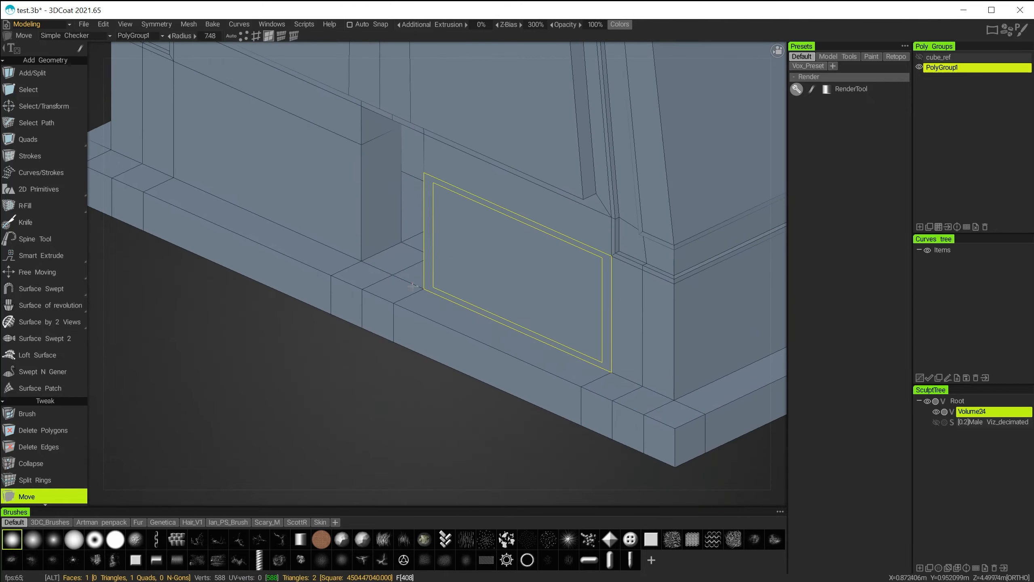
right_click_drag(311, 360, 341, 383, "alt")
middle_click_drag(397, 410, 450, 419, "alt")
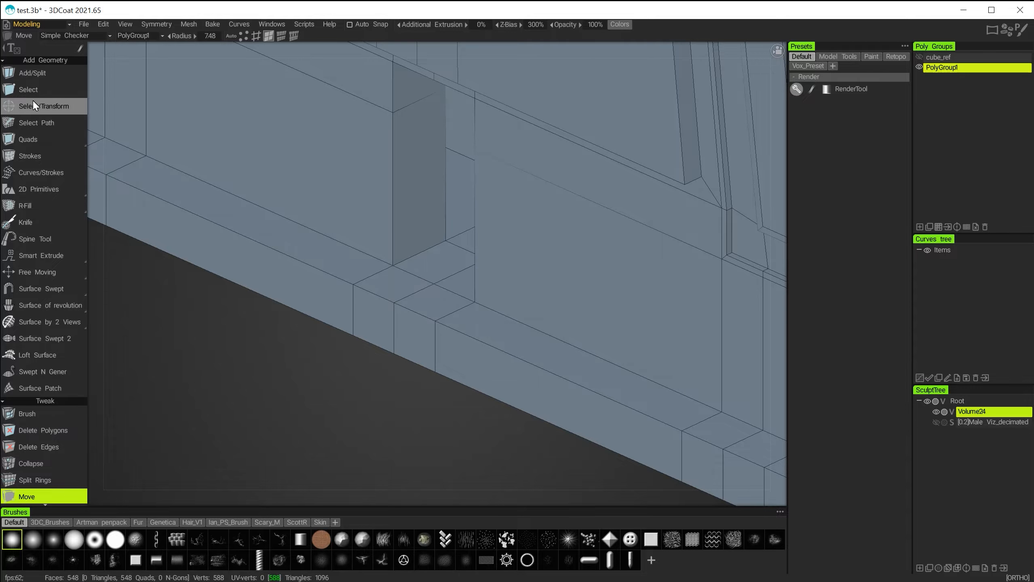
left_click(27, 89)
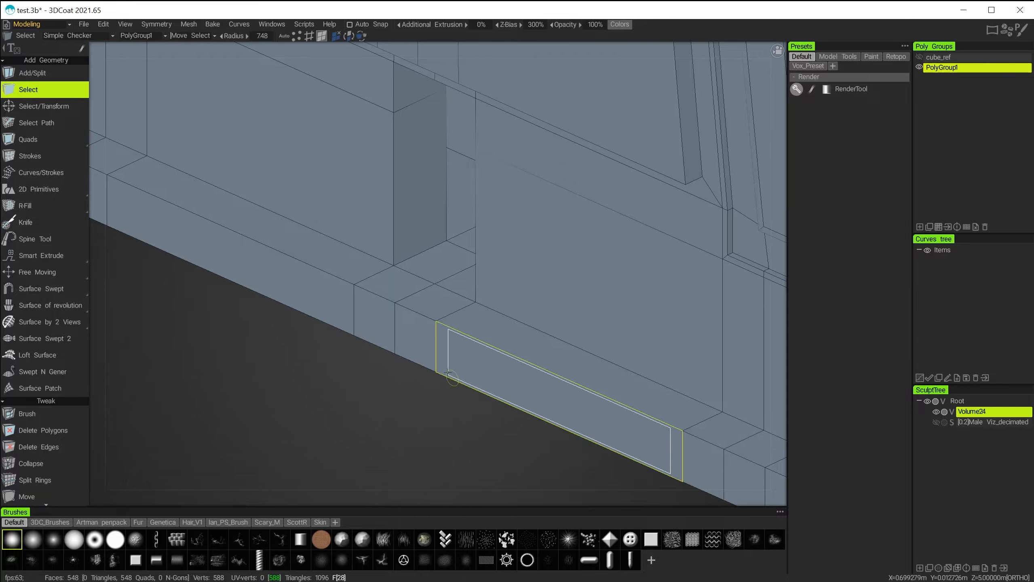
left_click(376, 323)
left_click(415, 337)
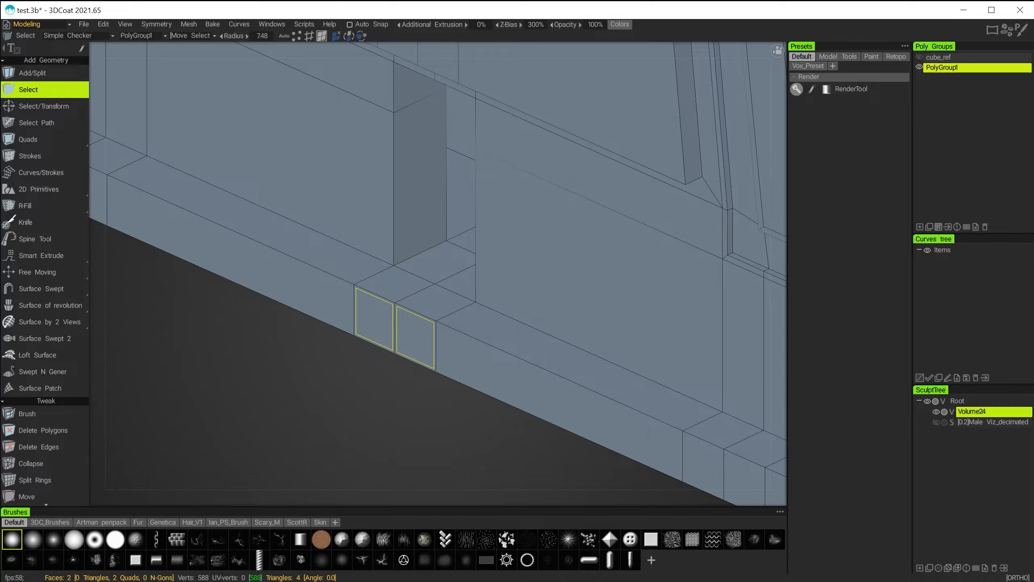
Extrude the two base faces outward by about 0.6 m to form a doorstep block, and clear the selection
left_click(26, 106)
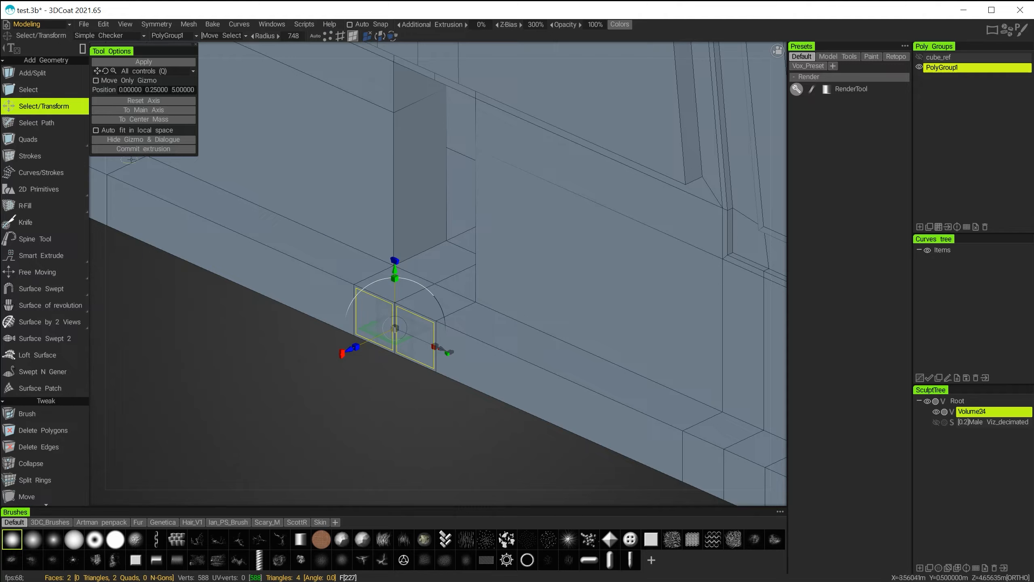
left_click(134, 148)
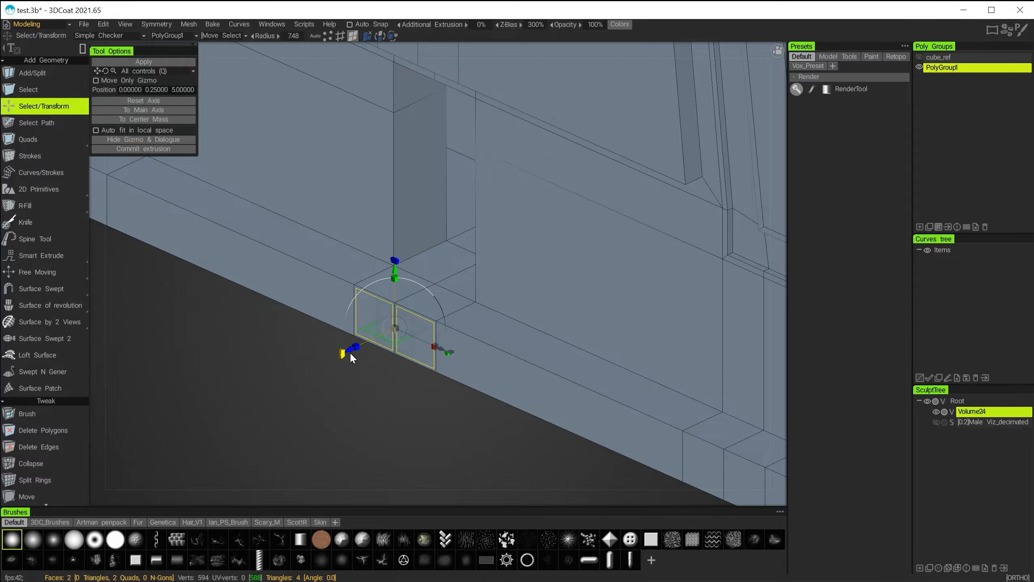
left_click_drag(351, 354, 326, 380)
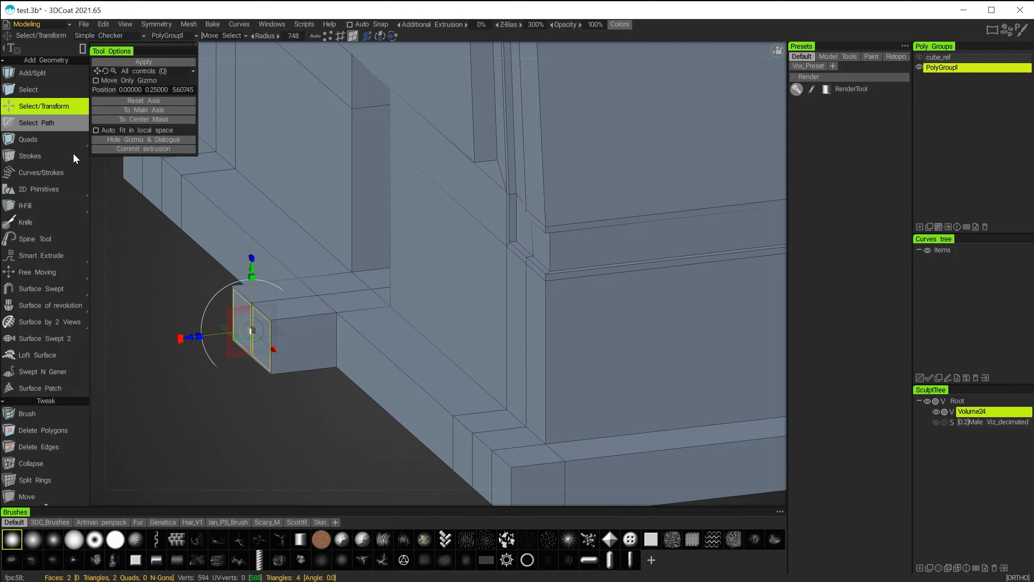
key("Escape")
key("Escape")
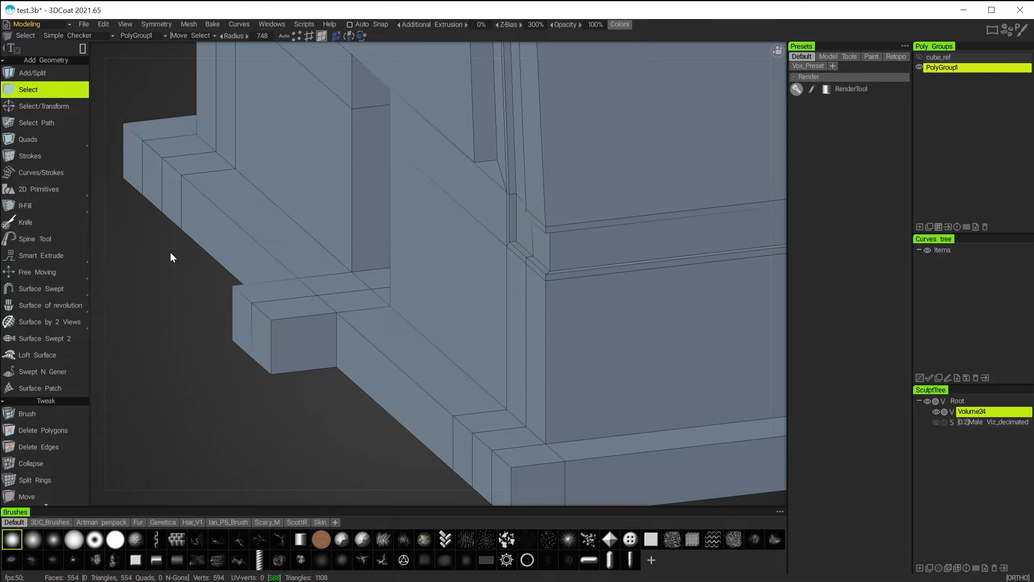
Delete the two polygons on the underside of the doorstep block
left_click_drag(322, 387, 288, 278, "alt")
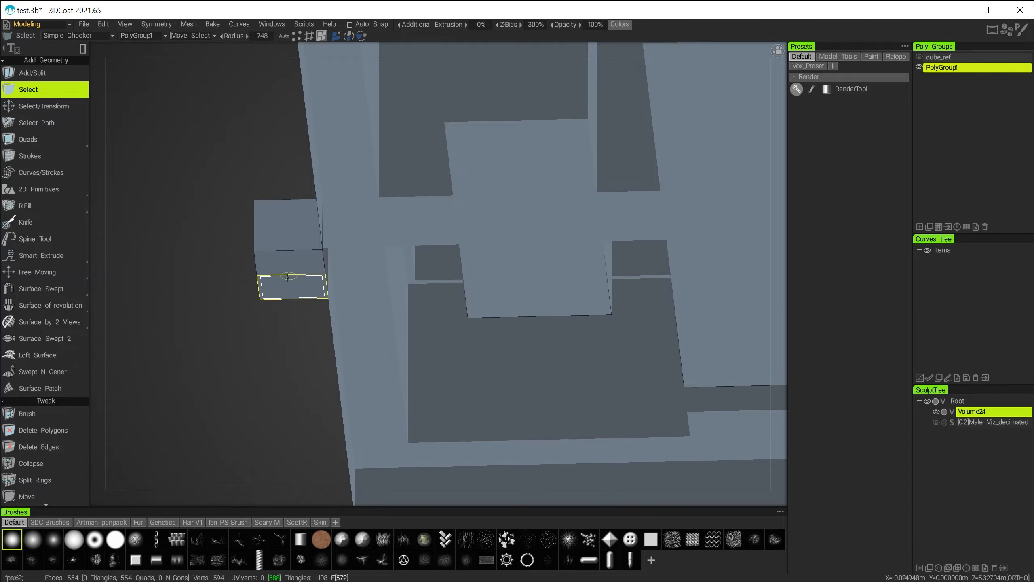
scroll(61, 335, "down", 5)
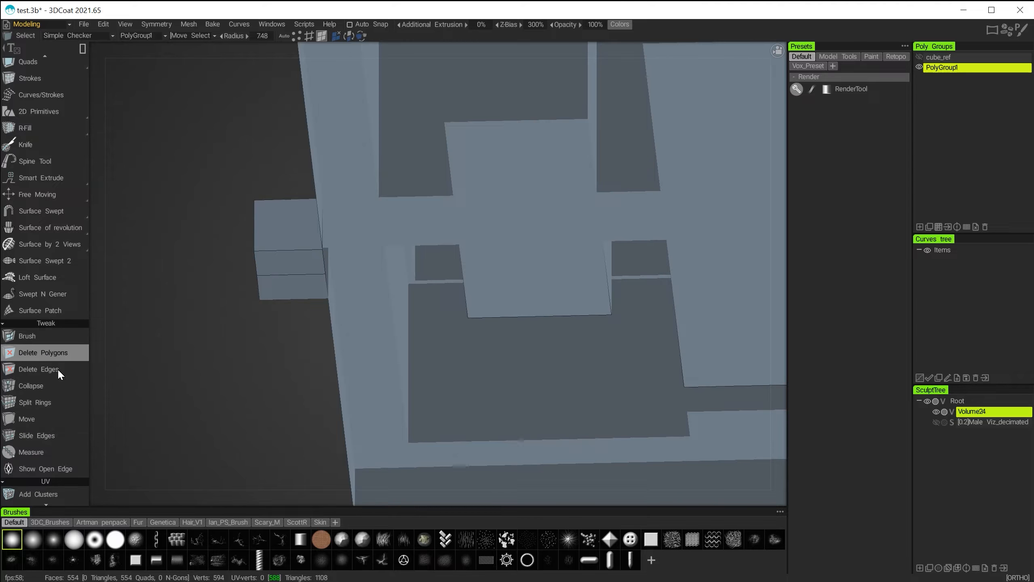
left_click(32, 353)
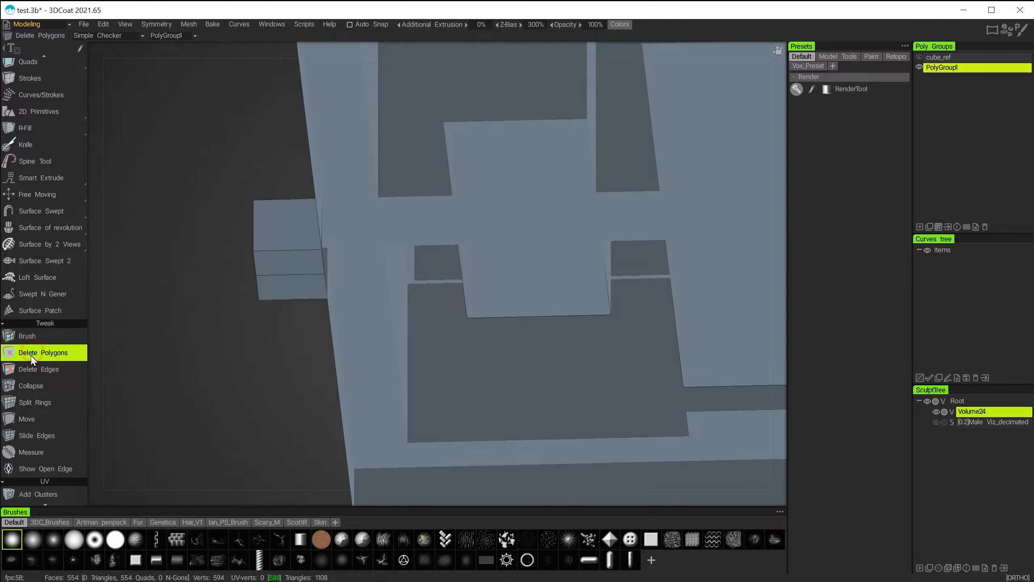
left_click(278, 262)
left_click(279, 286)
left_click_drag(168, 362, 329, 451, "alt")
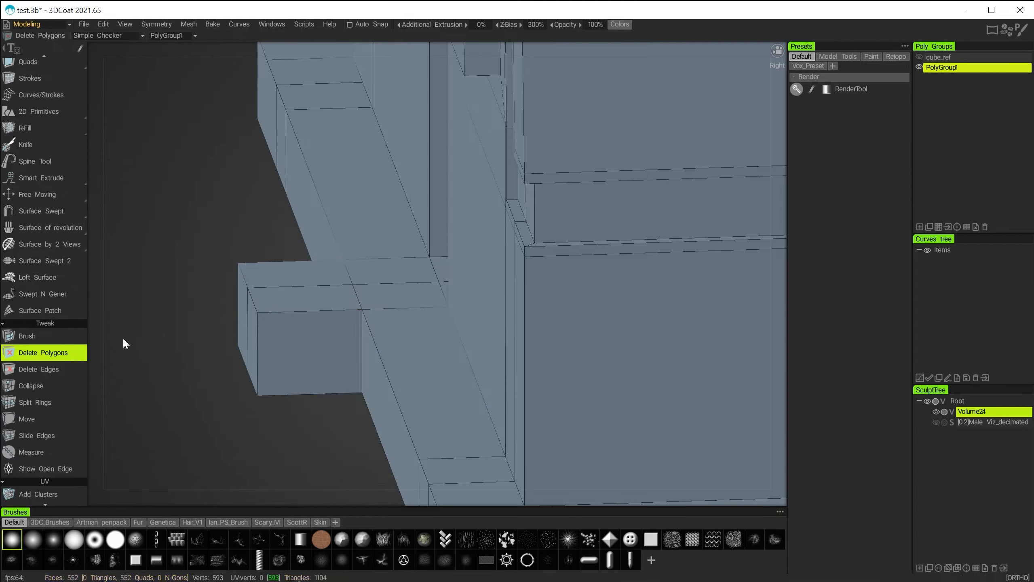
Split the doorstep block with an edge ring across its depth at a ratio of 0.5
mouse_move(52, 224)
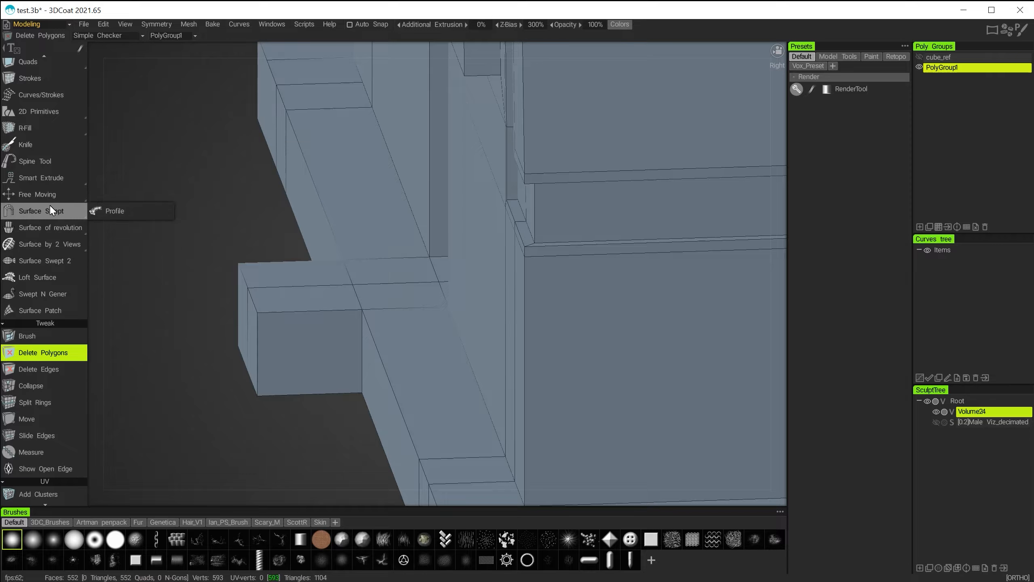
scroll(48, 271, "down", 3)
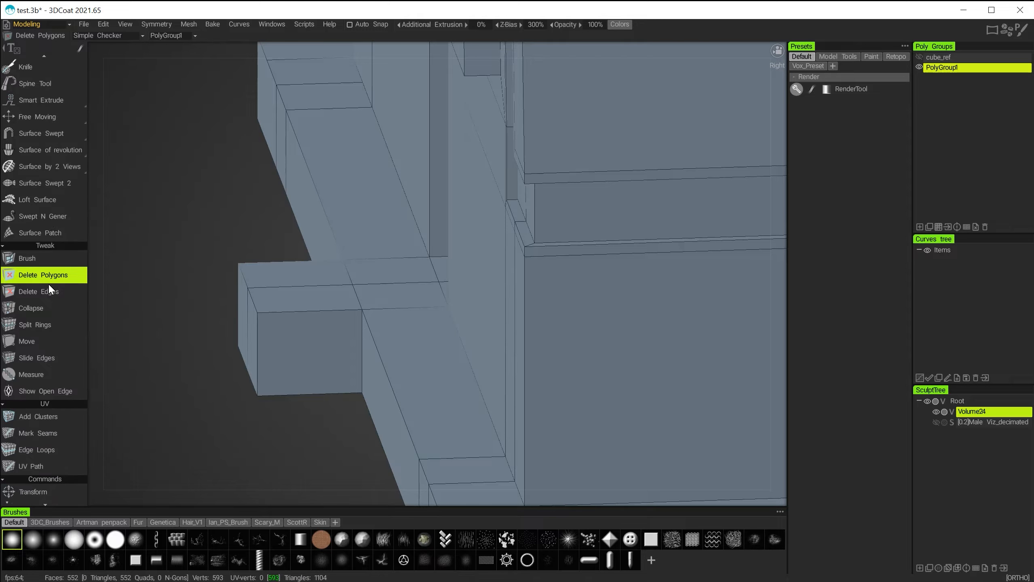
left_click(31, 322)
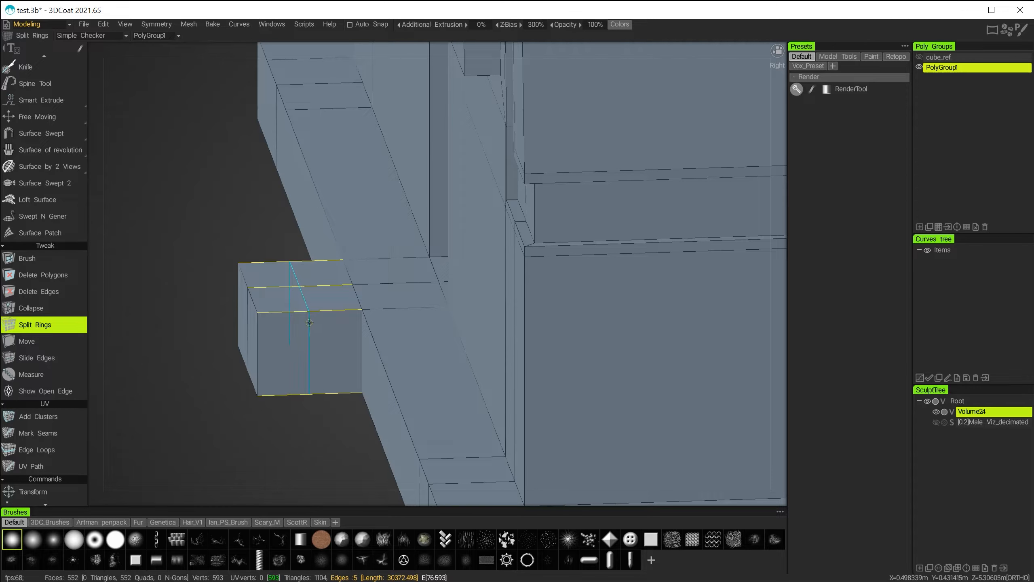
key("Return")
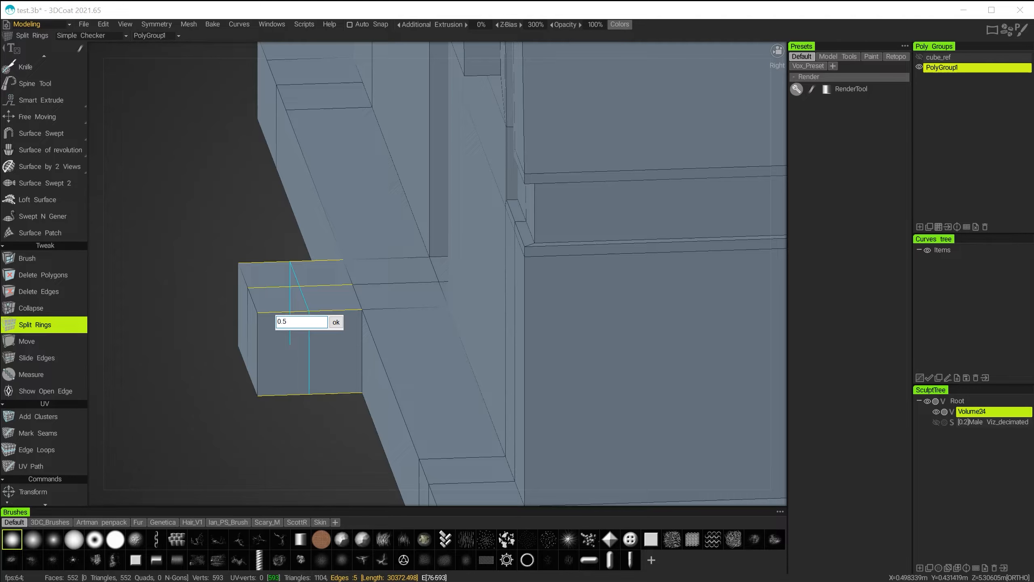
key("Return")
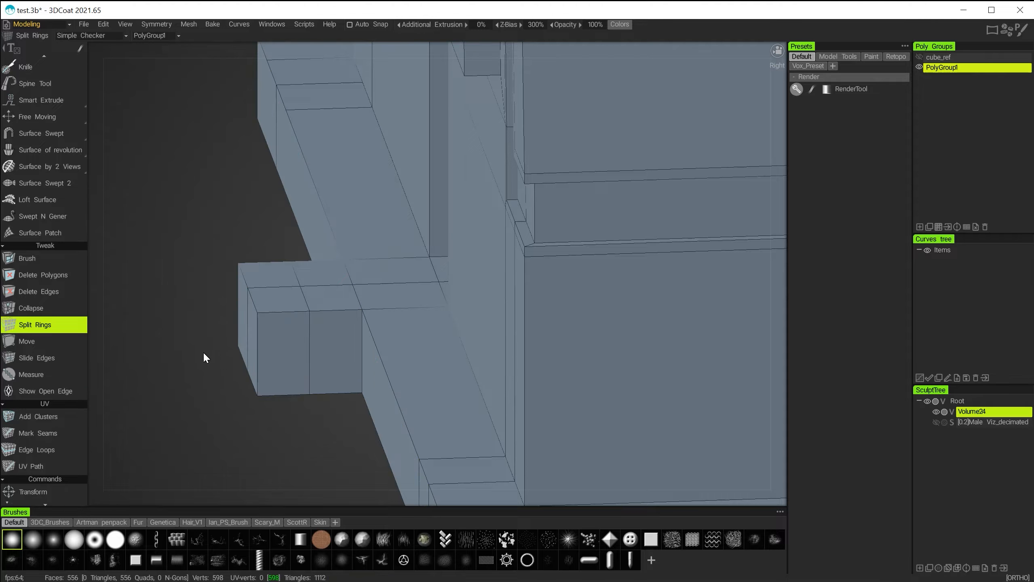
Knife a horizontal cut at mid-height around the outer half of the doorstep block, starting from its middle vertical edge
mouse_move(179, 418)
left_mouse_down("alt")
mouse_move(201, 424)
mouse_move(179, 420)
left_mouse_up("alt")
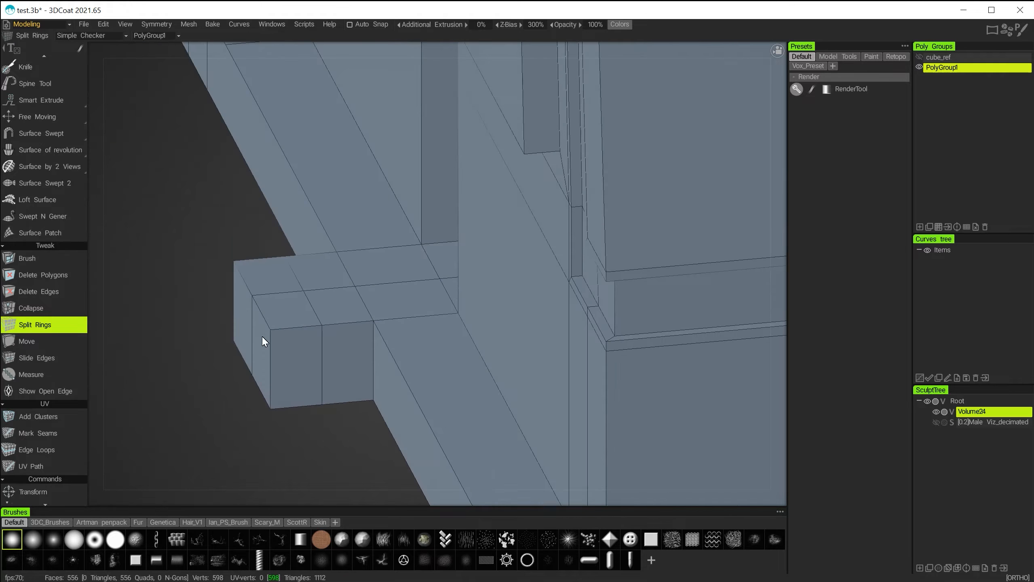
right_click_drag(173, 394, 175, 421, "alt")
left_click_drag(175, 422, 118, 358, "alt")
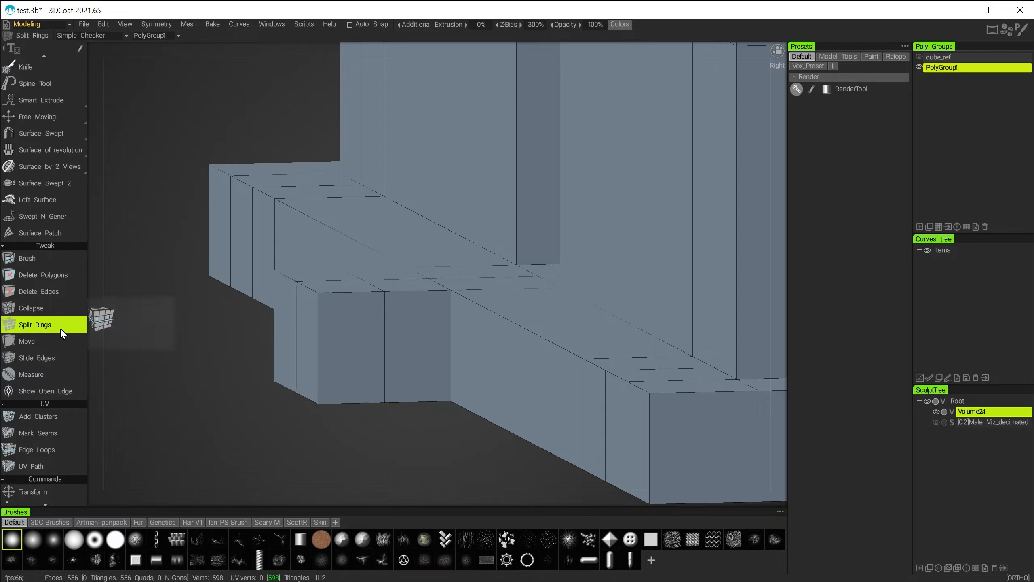
scroll(54, 291, "up", 2)
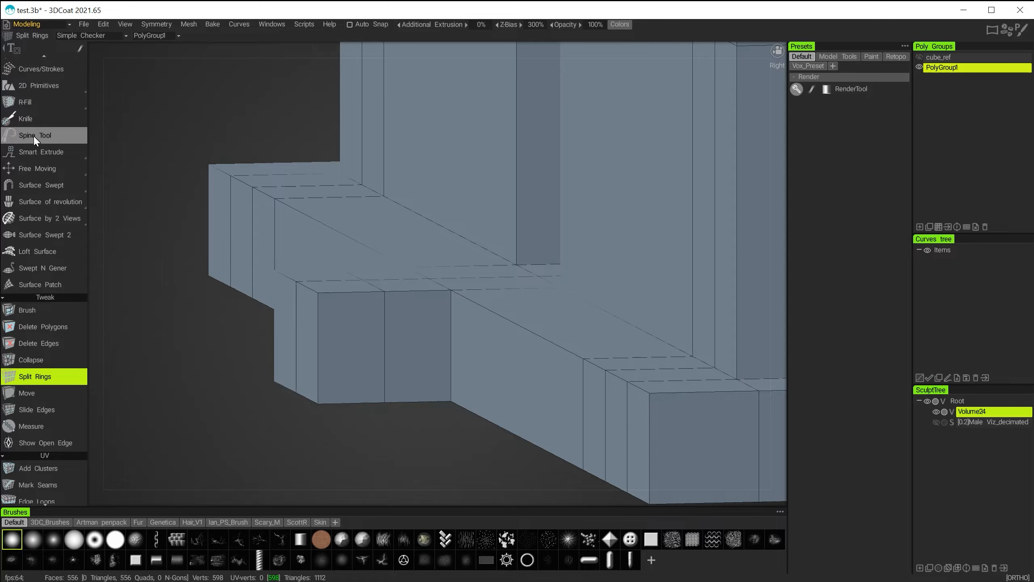
left_click(30, 118)
left_click_drag(196, 397, 252, 416, "alt")
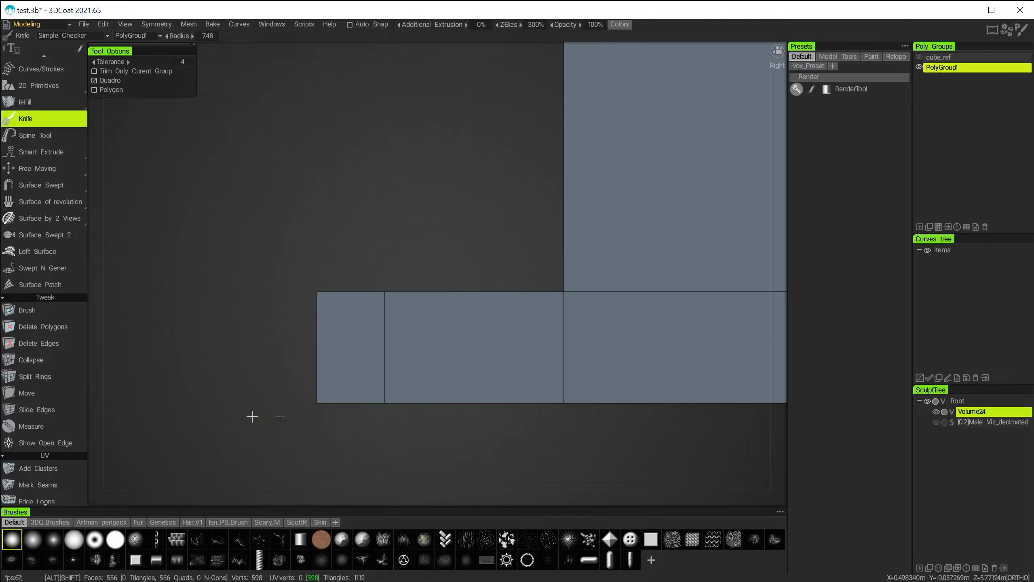
right_click_drag(238, 381, 236, 405, "alt")
middle_click_drag(185, 375, 201, 300, "alt")
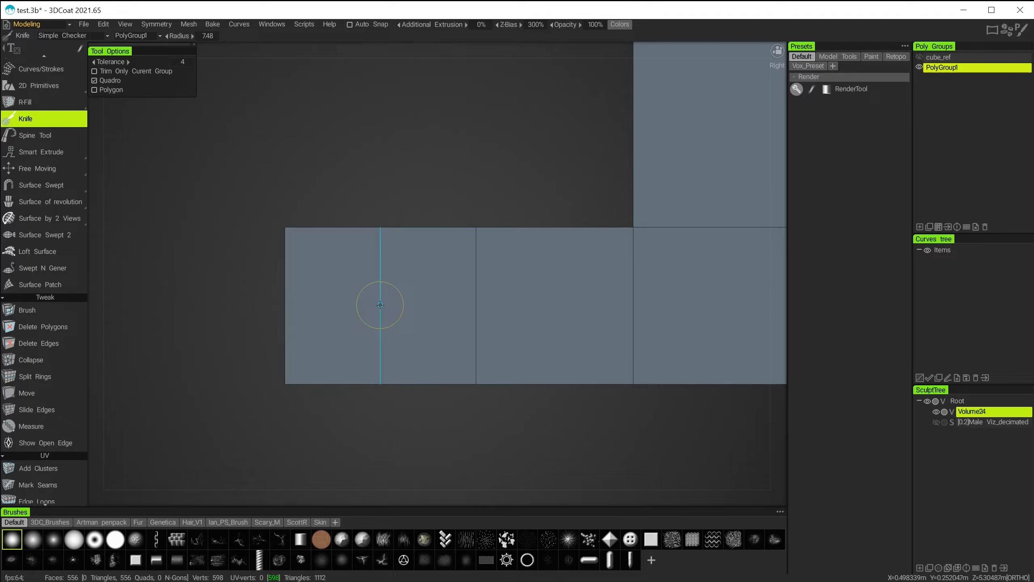
left_click(381, 304)
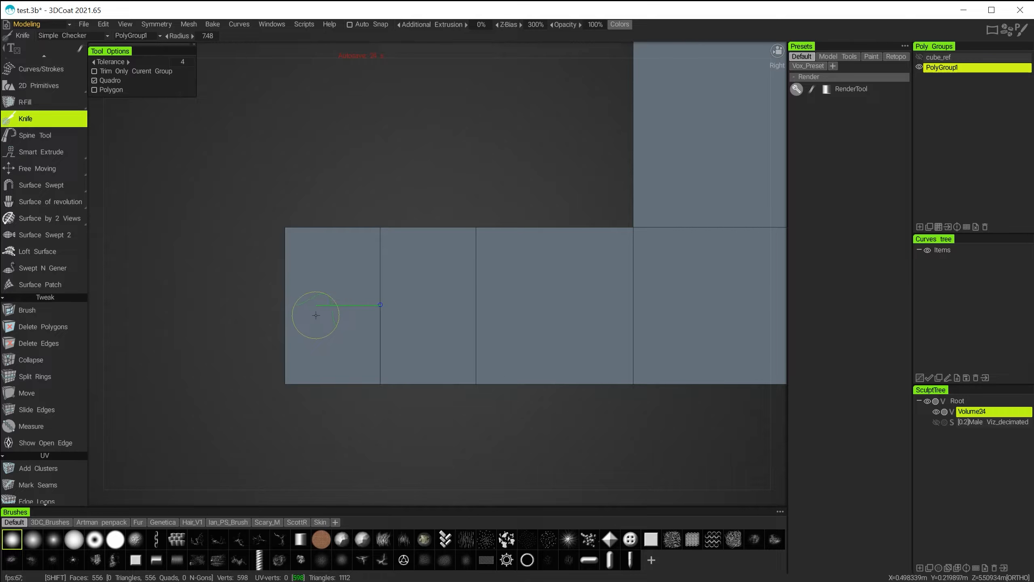
left_click(261, 312)
left_click_drag(259, 313, 227, 401, "alt")
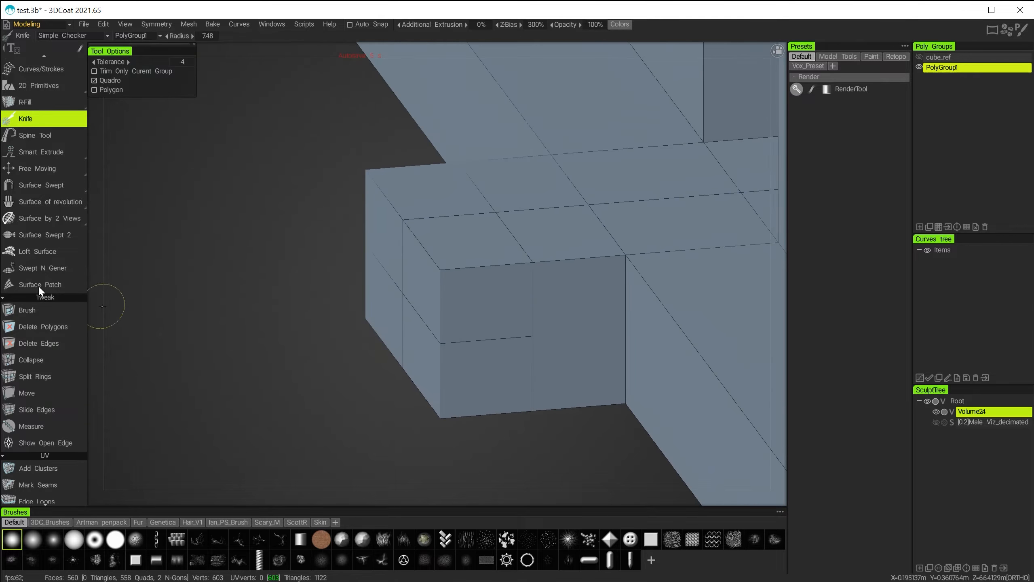
Try to move the vertex where the horizontal cut meets the block's middle vertical edge, and undo the move
left_click(32, 392)
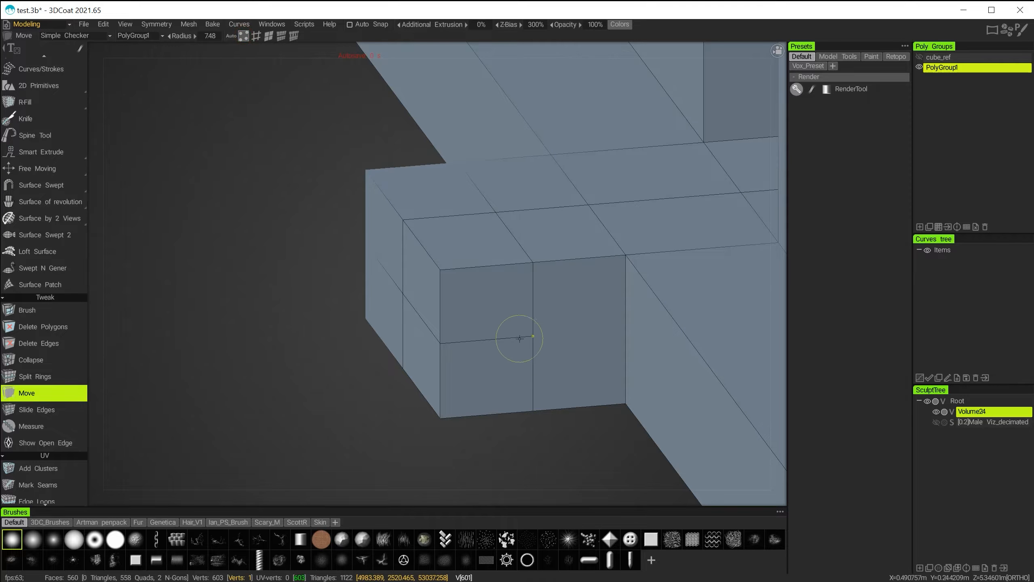
left_click_drag(525, 336, 534, 350)
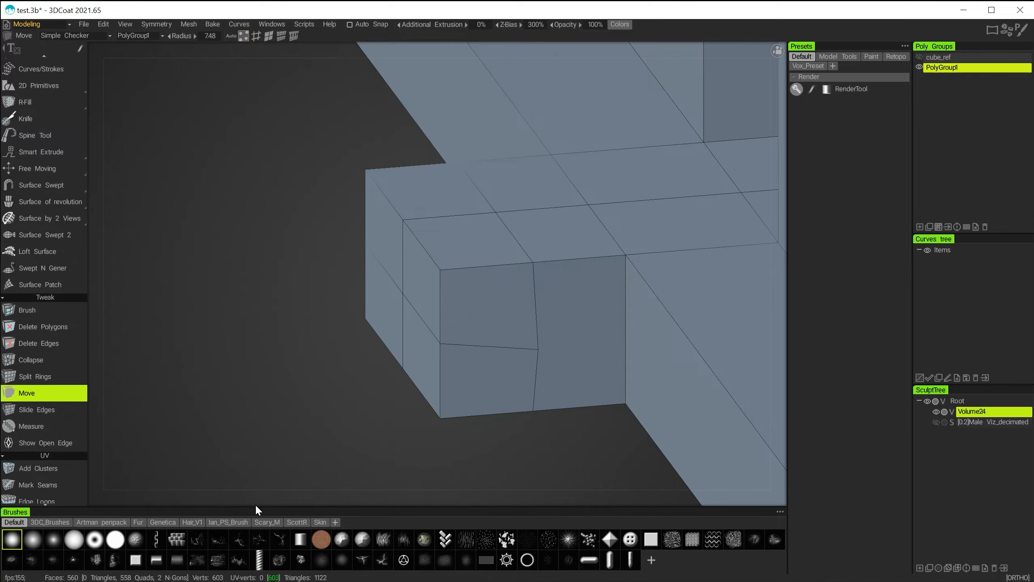
key("ctrl+z")
Delete the two top polygons on the outer half of the doorstep block and the adjoining upper polygon on its side
mouse_move(284, 438)
left_mouse_down()
mouse_move(328, 415)
mouse_move(291, 416)
mouse_move(300, 415)
mouse_move(279, 384)
mouse_move(237, 399)
mouse_move(268, 401)
mouse_move(249, 404)
left_mouse_up()
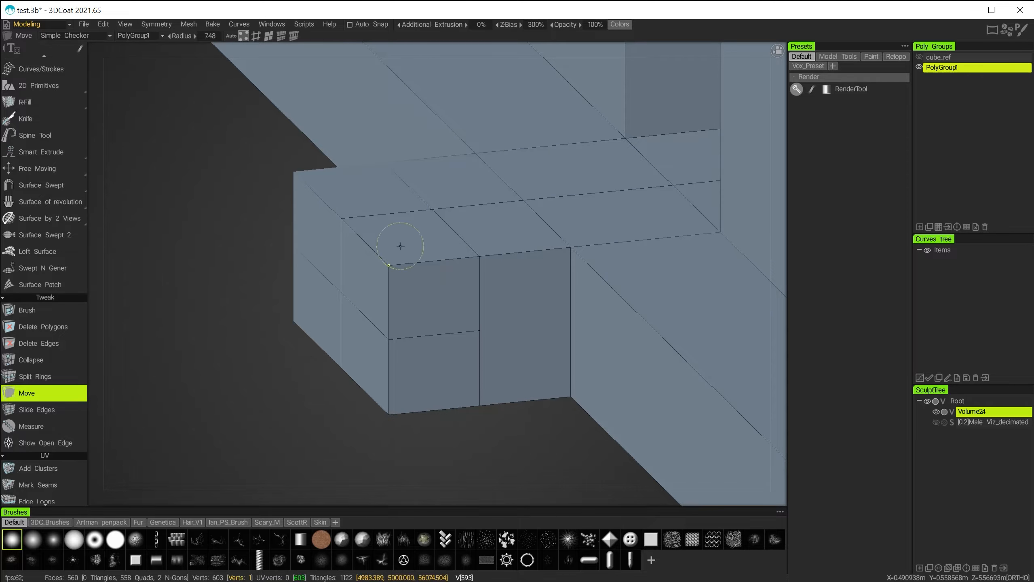
middle_click_drag(261, 350, 212, 352)
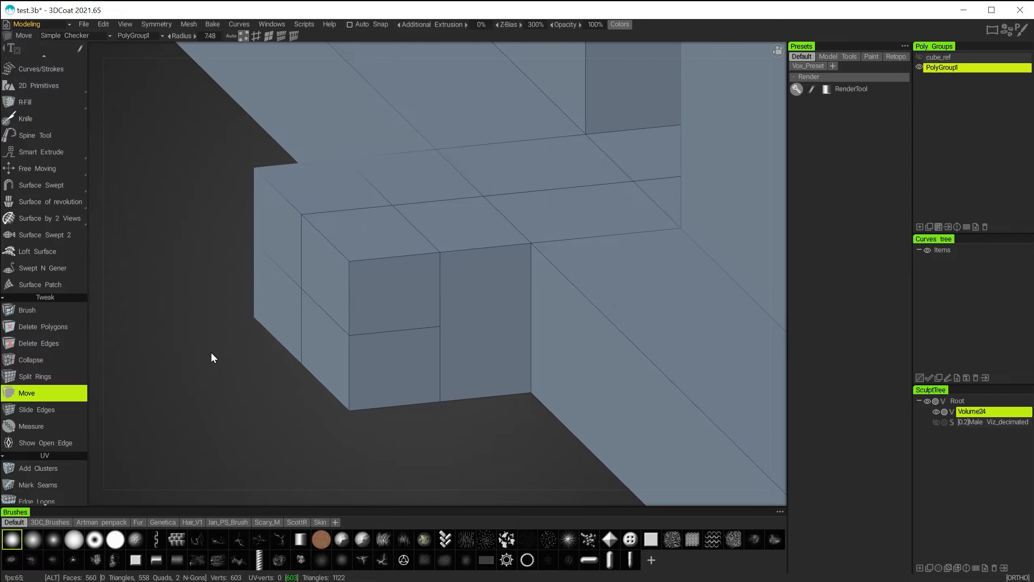
scroll(57, 361, "down", 2)
scroll(54, 354, "up", 2)
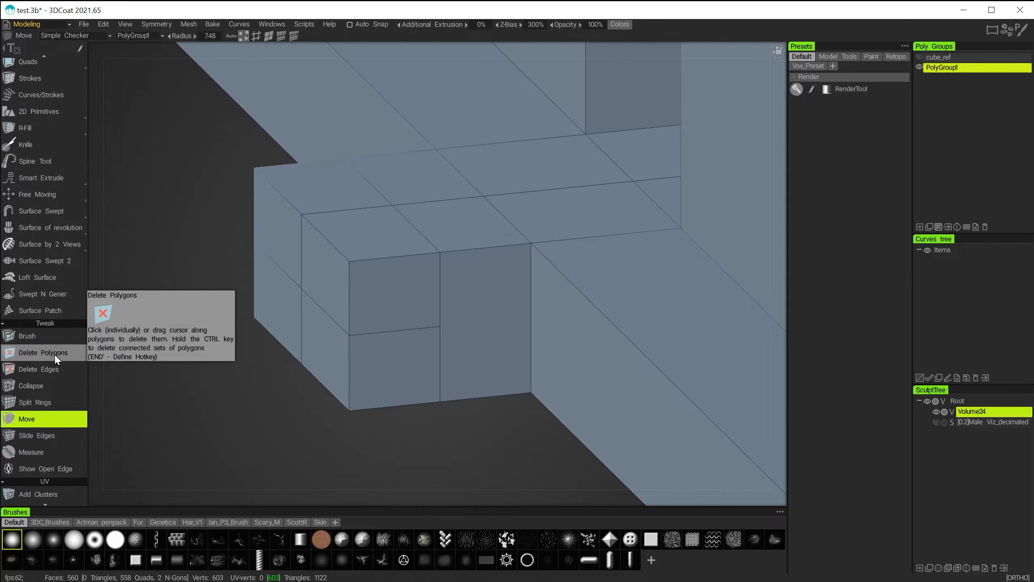
scroll(49, 359, "down", 4)
scroll(41, 374, "down", 2)
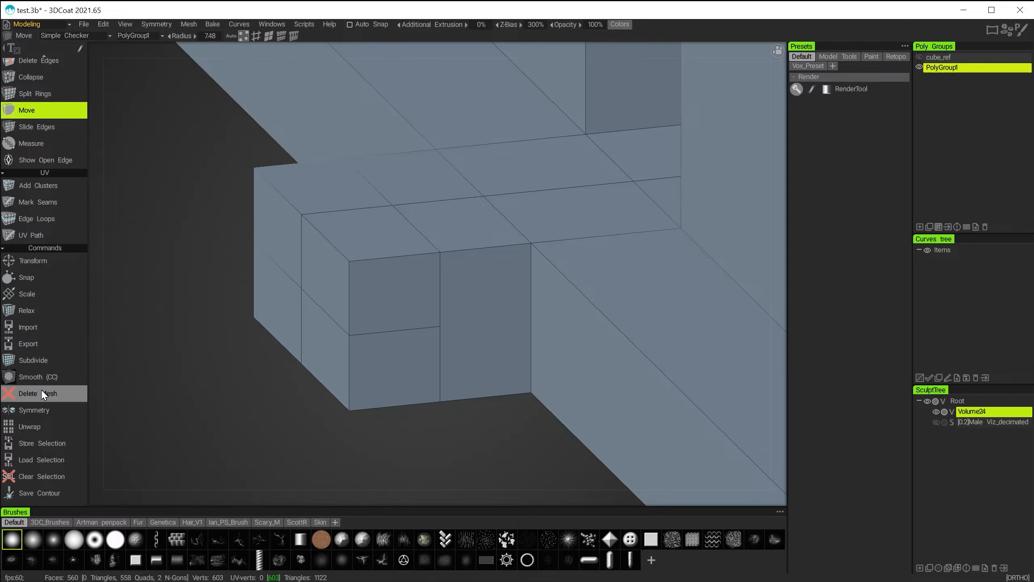
scroll(42, 385, "up", 6)
scroll(41, 379, "up", 1)
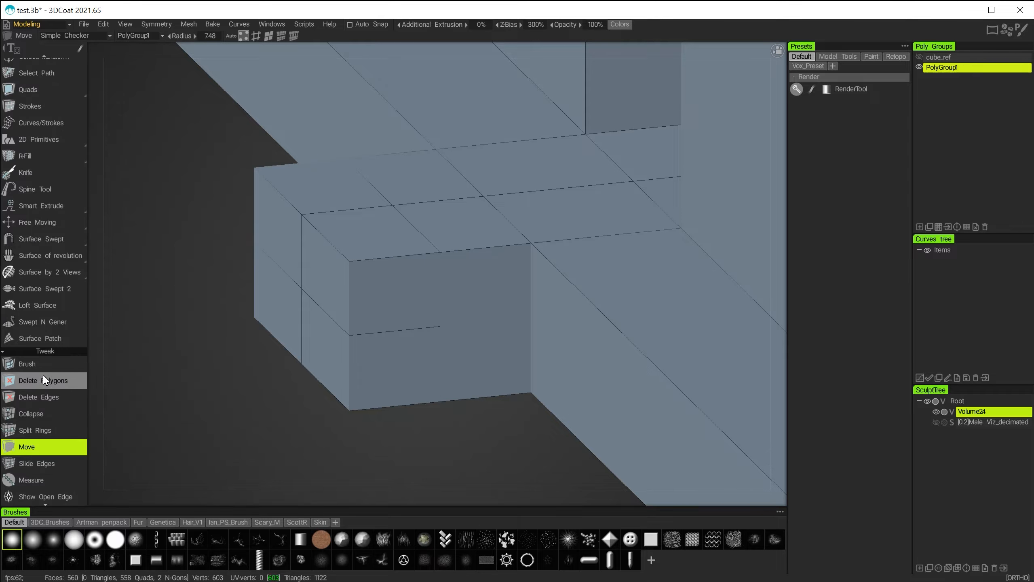
left_click(28, 384)
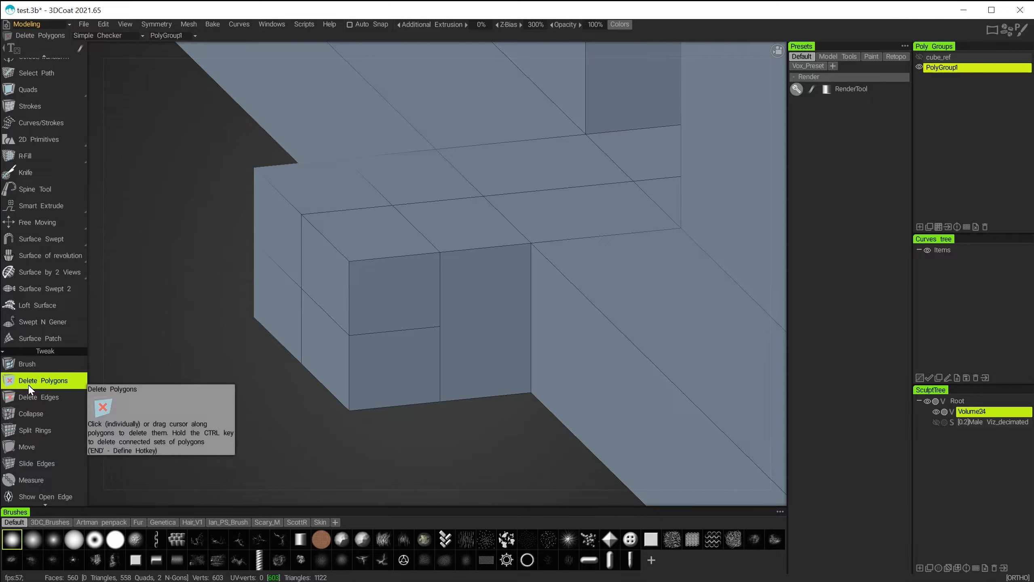
left_click_drag(200, 375, 186, 385, "alt")
left_click(312, 220)
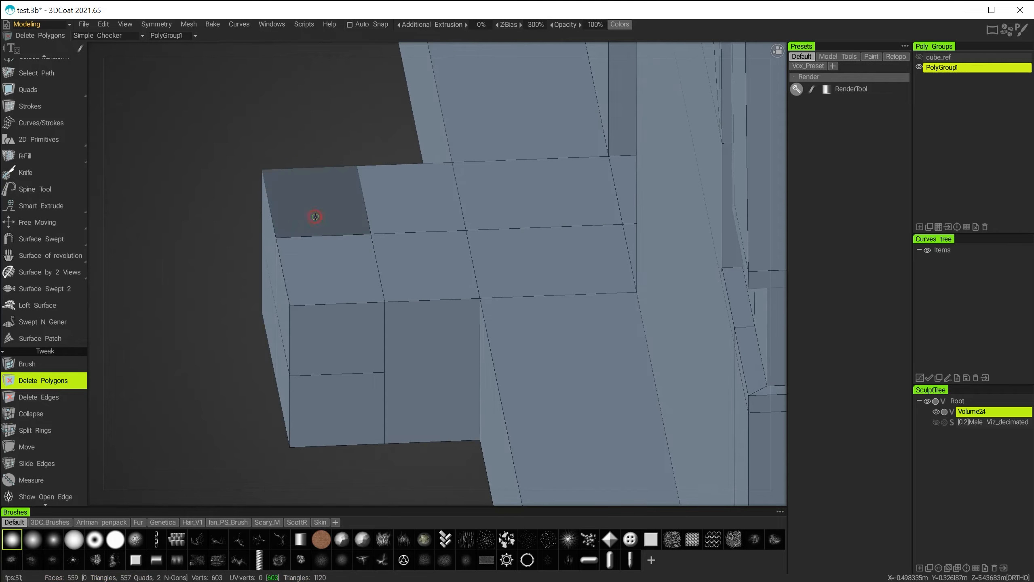
mouse_move(215, 324)
left_mouse_down("alt")
mouse_move(252, 296)
mouse_move(211, 315)
left_mouse_up("alt")
left_click(315, 231)
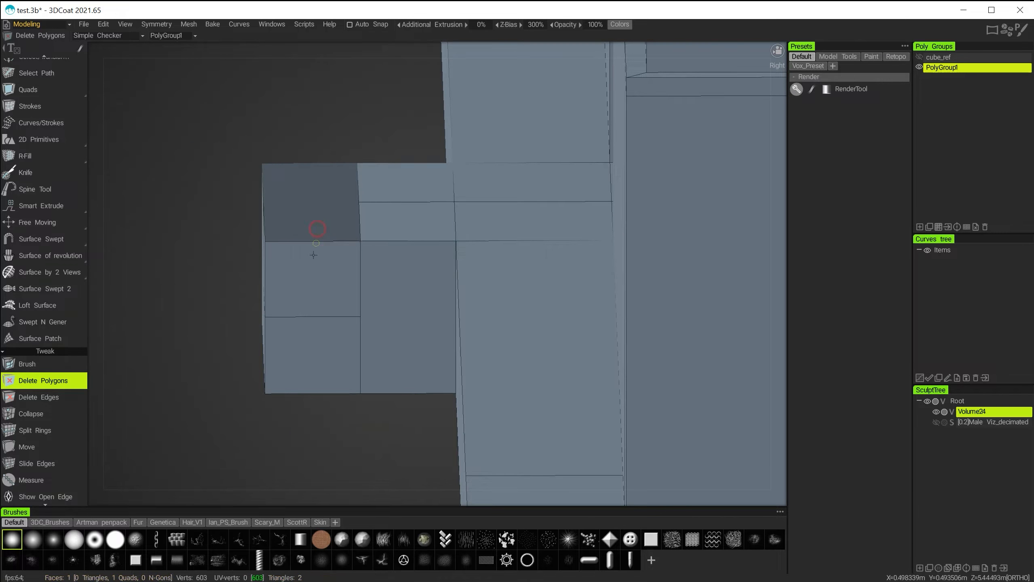
left_click(309, 269)
Delete the outer upper polygon on the block's opposite side, and undo the last deletion of an upper front polygon
left_click_drag(244, 282, 197, 270, "alt")
left_click_drag(339, 289, 171, 228, "alt")
left_click(273, 199)
left_click(344, 204)
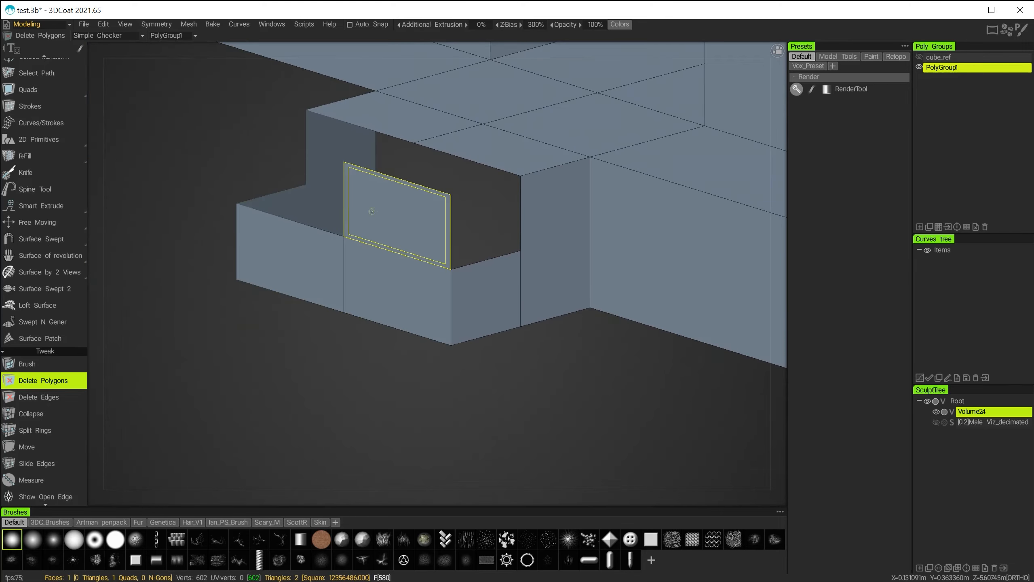
key("ctrl+z")
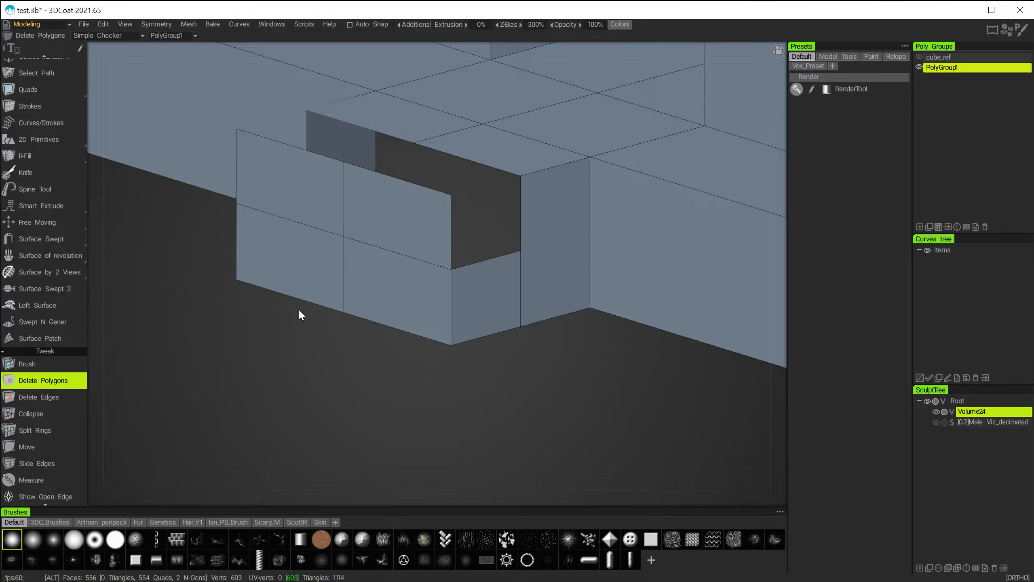
Delete the two upper polygons on the front of the doorstep block, above the horizontal cut
right_click_drag(299, 310, 264, 281)
middle_click_drag(267, 294, 331, 382)
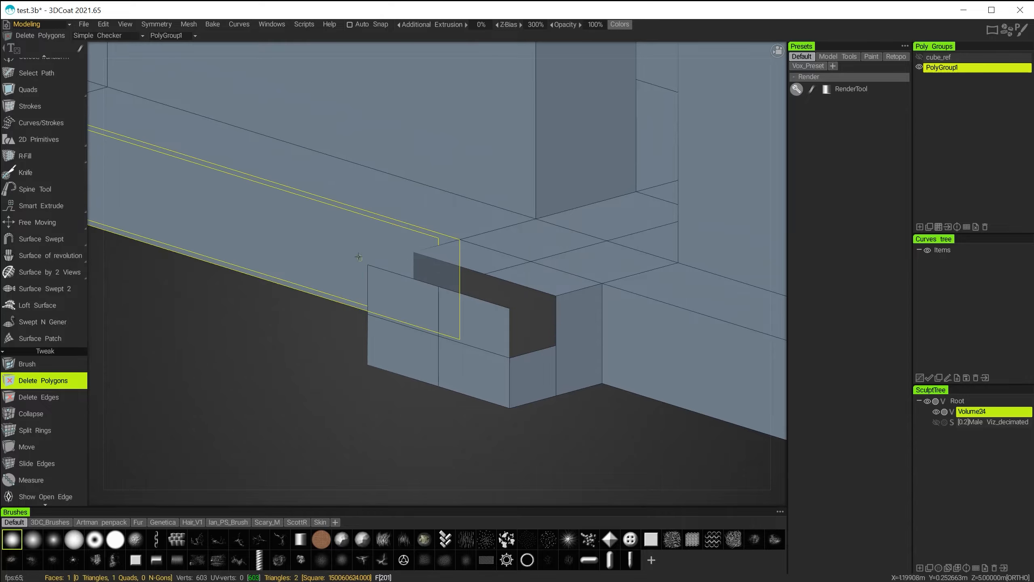
left_click(386, 293)
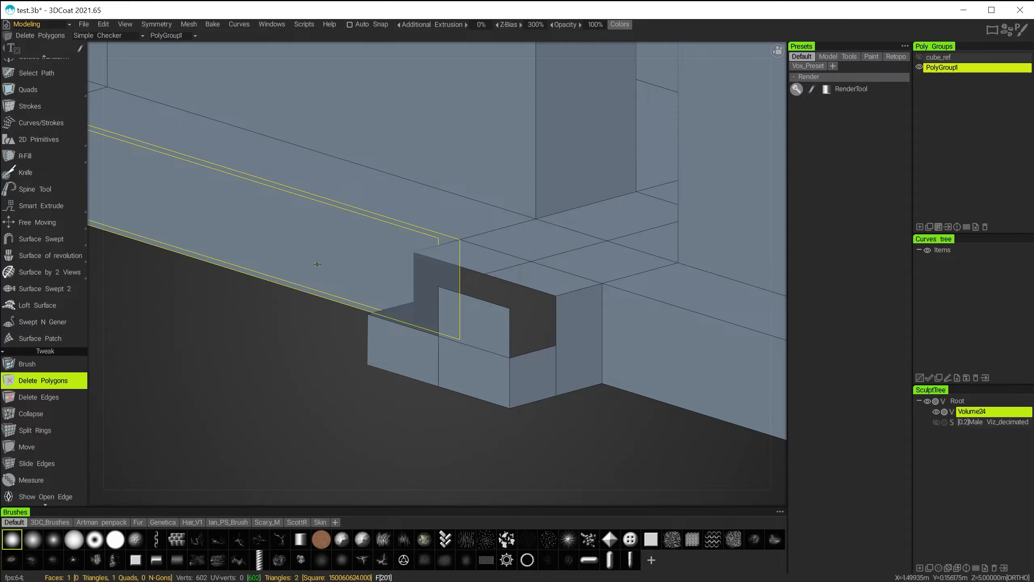
left_click(80, 50)
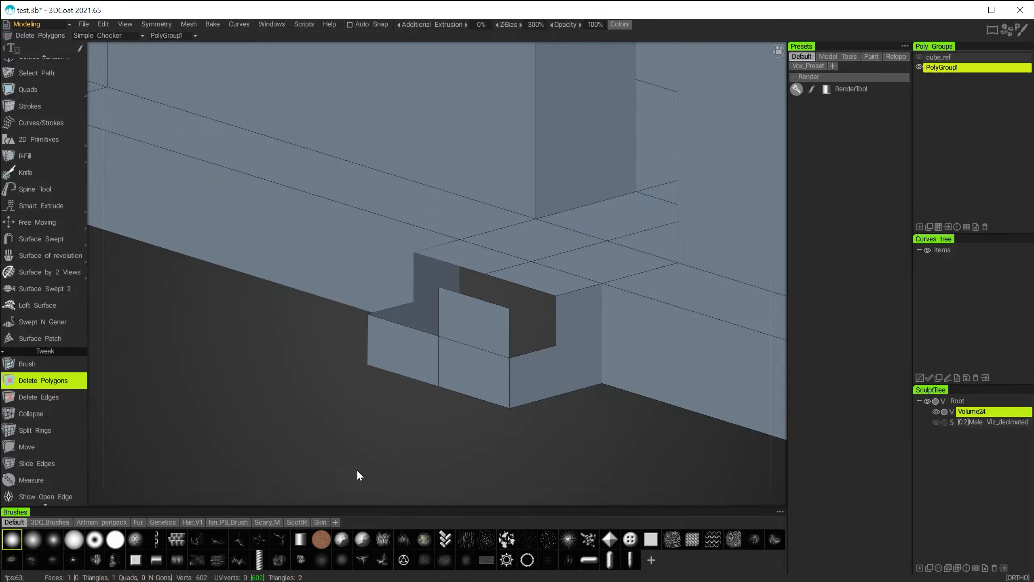
left_click_drag(359, 438, 512, 436)
left_click(474, 324)
middle_click_drag(512, 432, 577, 397, "alt")
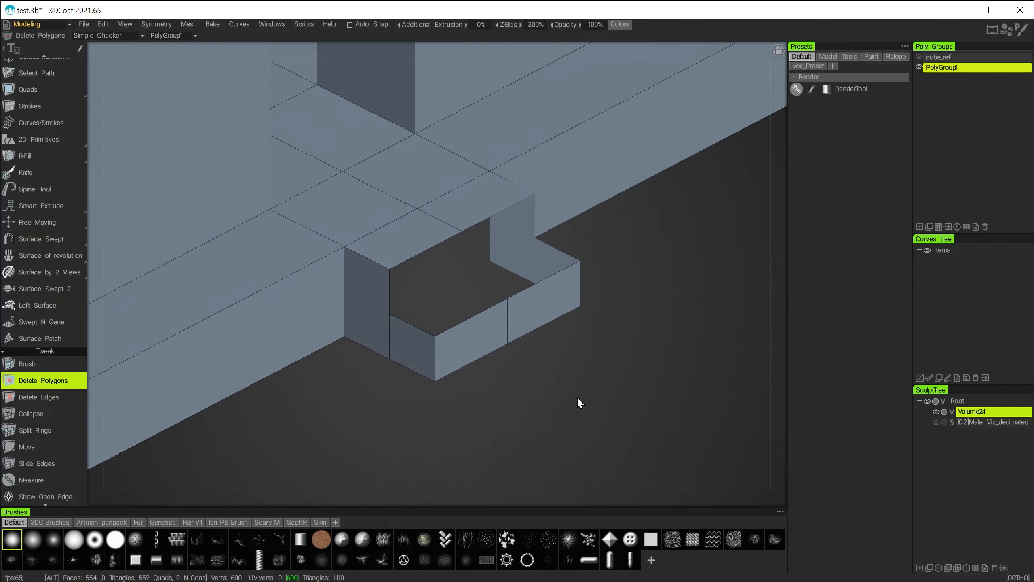
right_click_drag(577, 397, 591, 440, "alt")
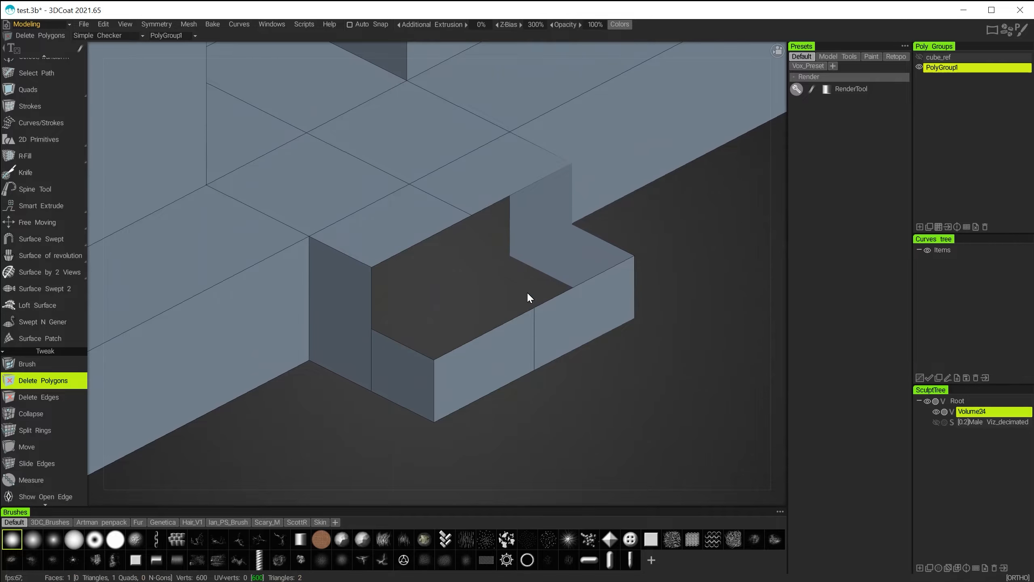
Extrude the lower step's short side edge across the opening to the opposite side using Quads with the Parallel method, forming the tread
left_click_drag(605, 363, 235, 401, "alt")
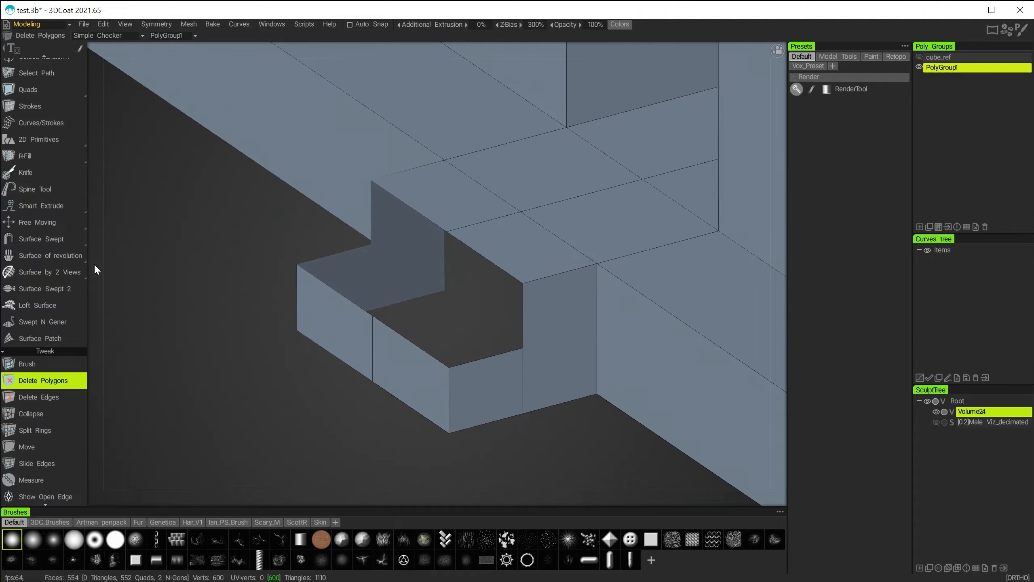
left_click_drag(234, 315, 229, 341, "alt")
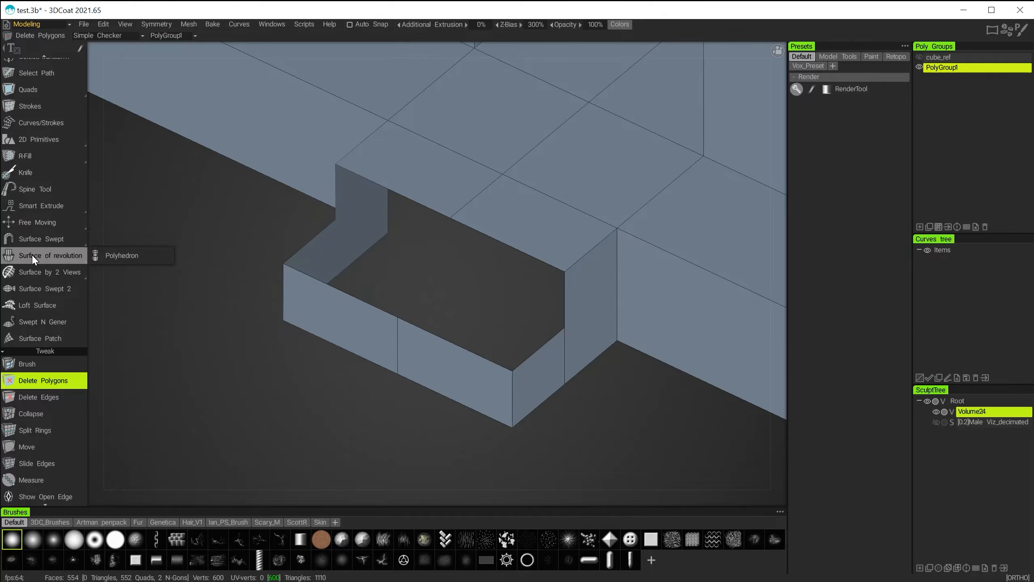
mouse_move(39, 238)
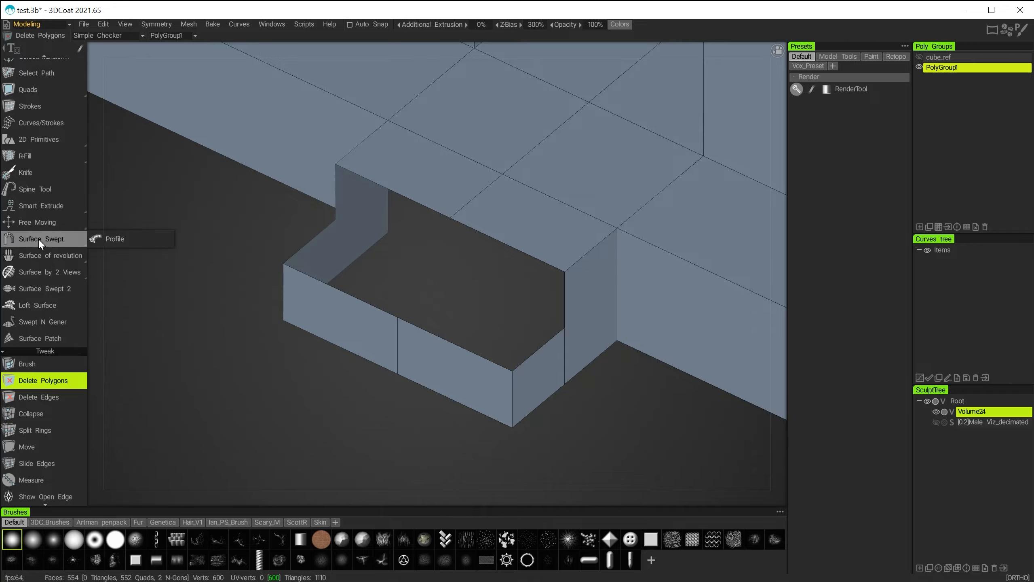
scroll(40, 230, "up", 3)
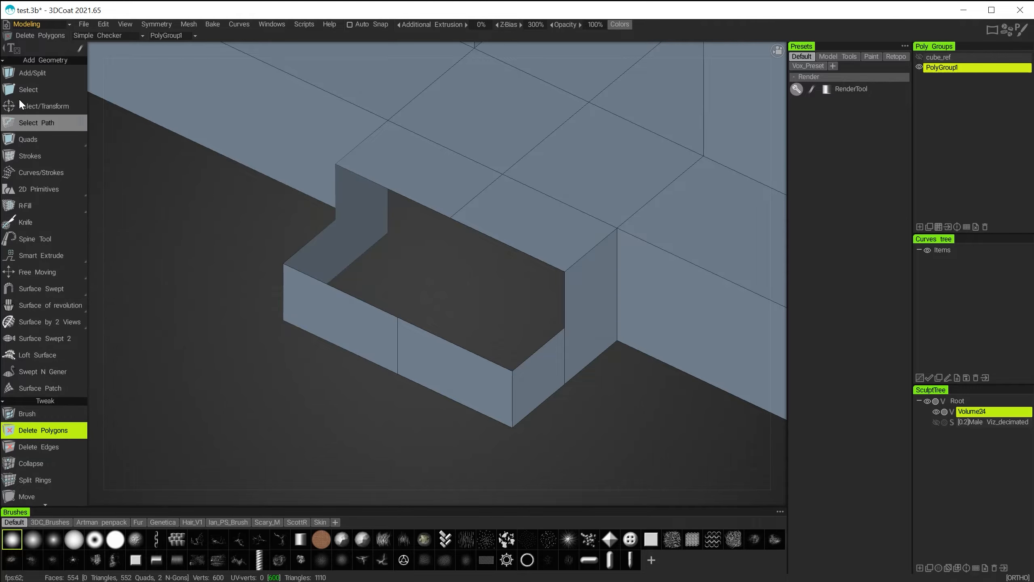
left_click(28, 141)
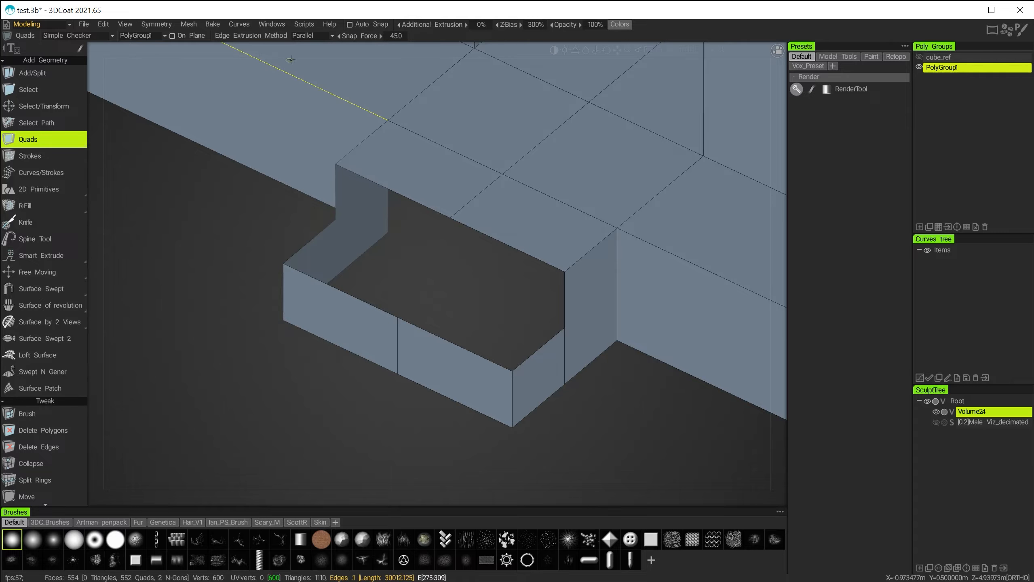
left_click(303, 35)
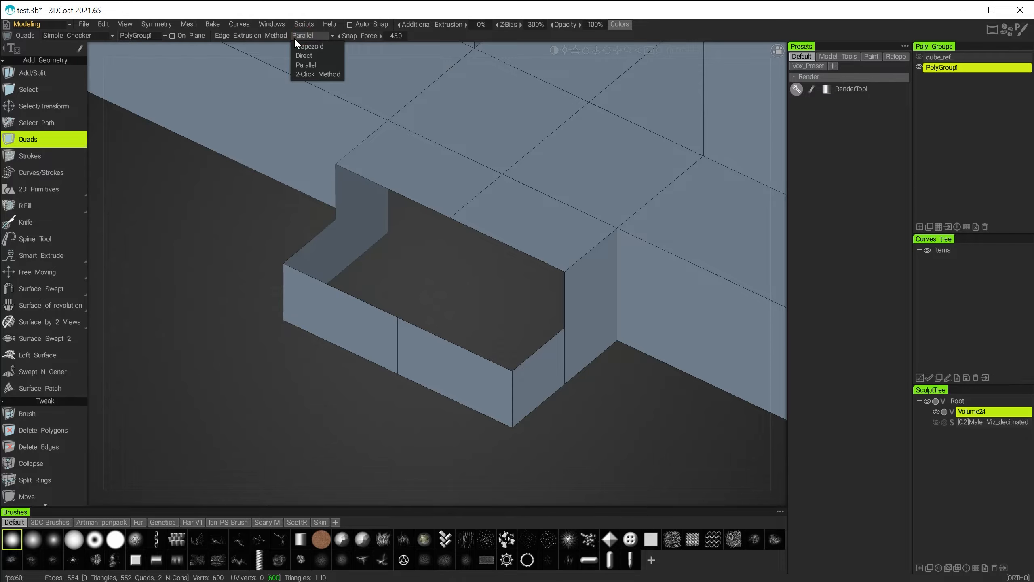
left_click(318, 64)
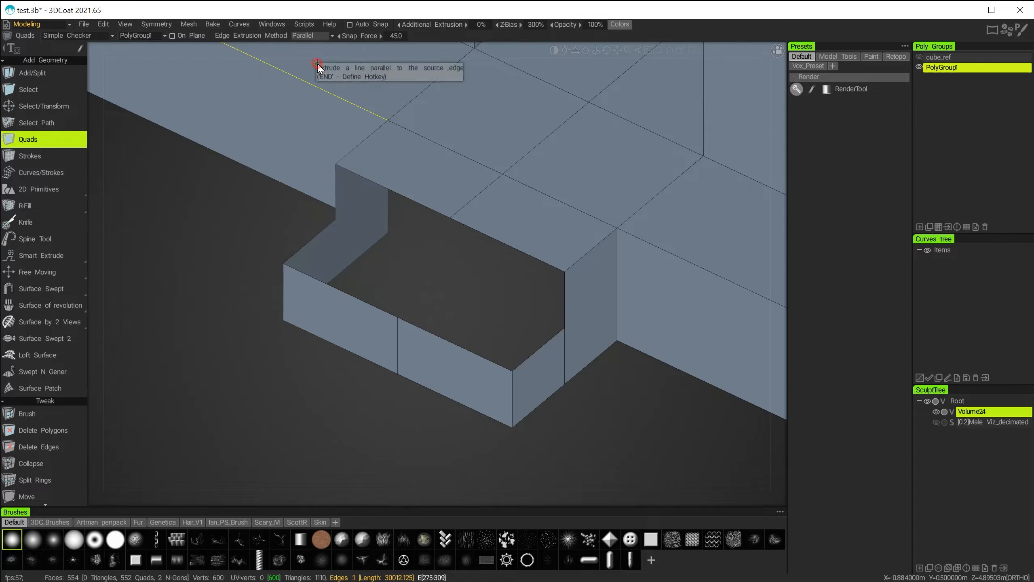
left_click_drag(243, 397, 433, 361, "alt")
middle_click_drag(433, 361, 266, 487, "alt")
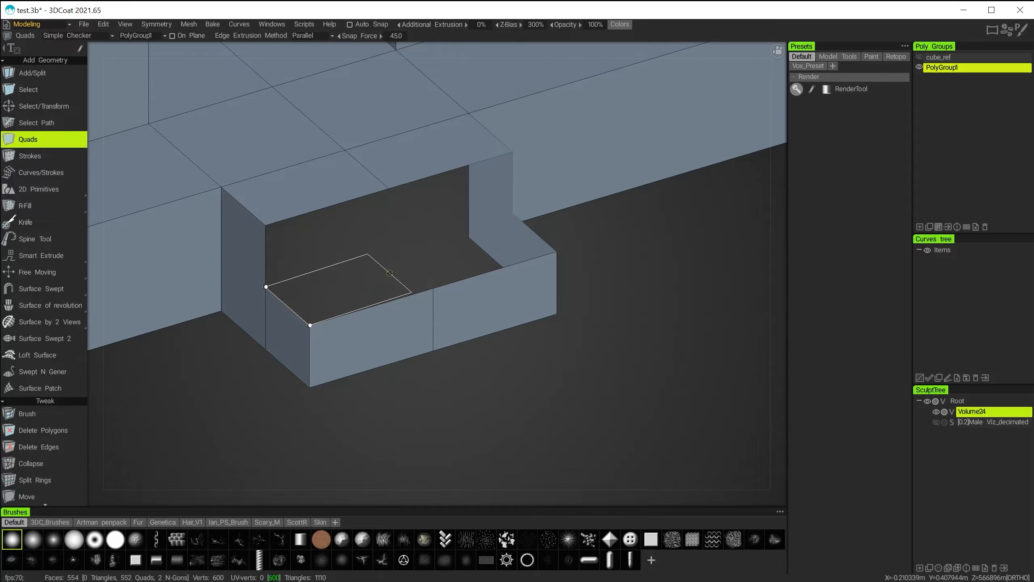
left_click_drag(505, 329, 390, 309, "alt")
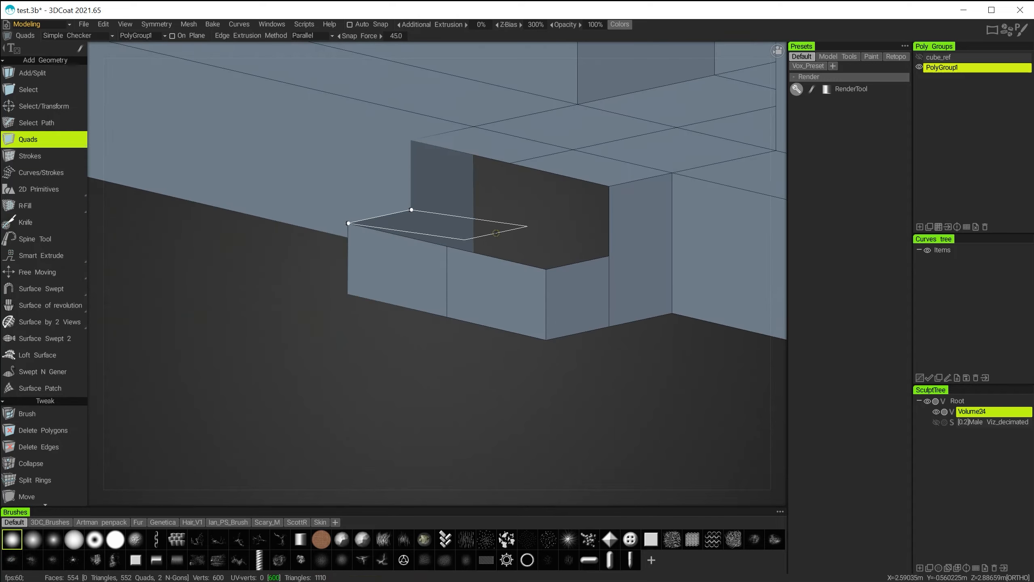
left_click_drag(524, 228, 494, 265, "alt")
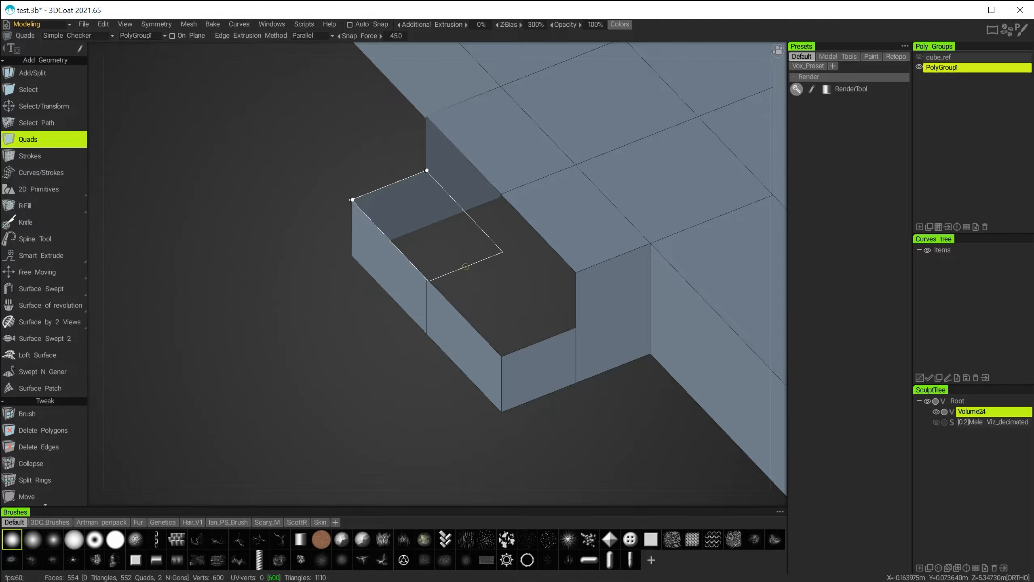
left_click(539, 346)
left_click_drag(538, 346, 591, 397, "alt")
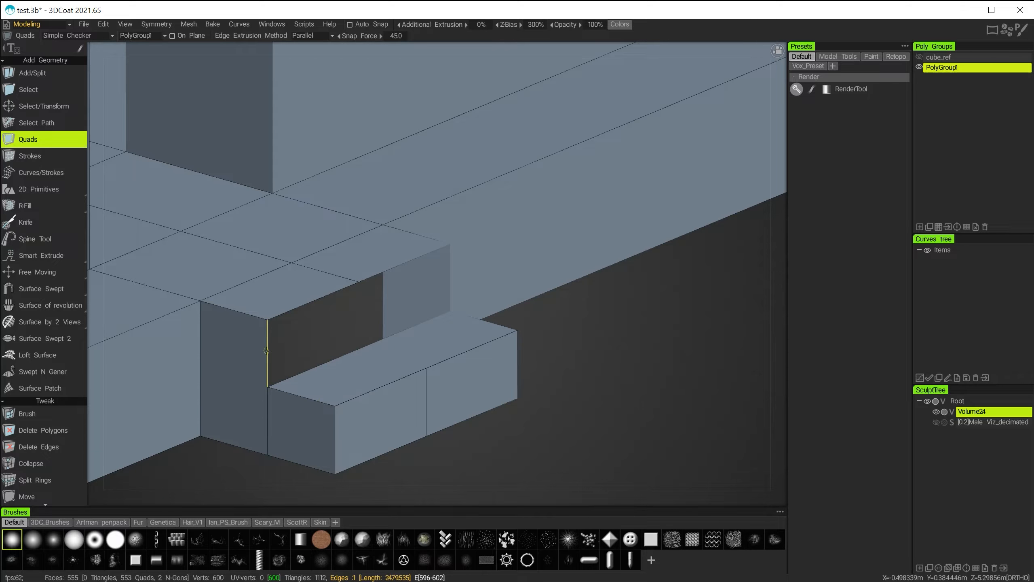
Try to fill the riser opening by extruding its short vertical edge across with the Parallel method, and undo the result
left_click_drag(267, 350, 165, 285, "alt")
middle_click_drag(165, 281, 145, 244, "alt")
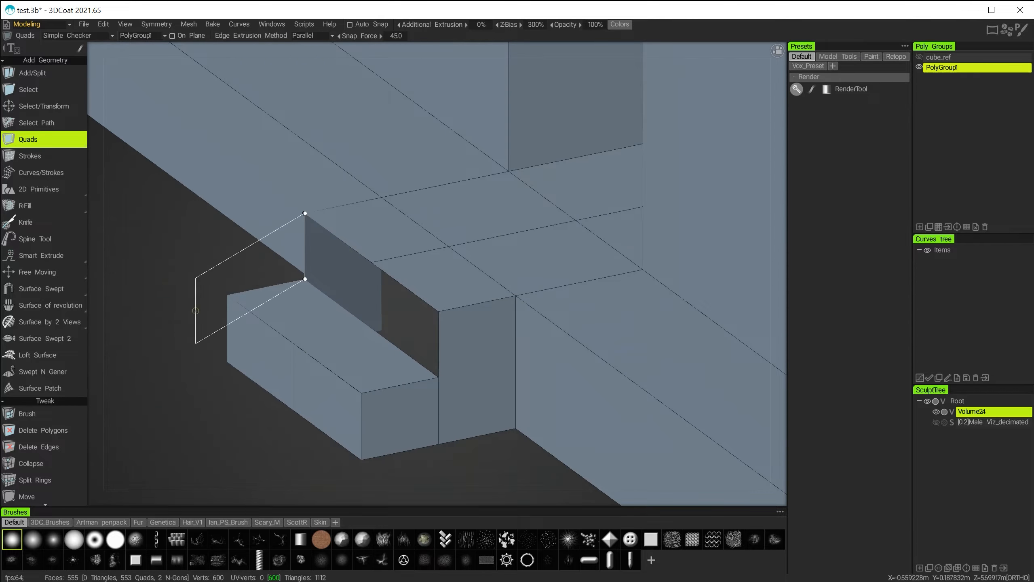
left_click(446, 349)
left_click_drag(209, 410, 349, 408, "alt")
key("ctrl+z")
middle_click_drag(494, 409, 662, 385, "alt")
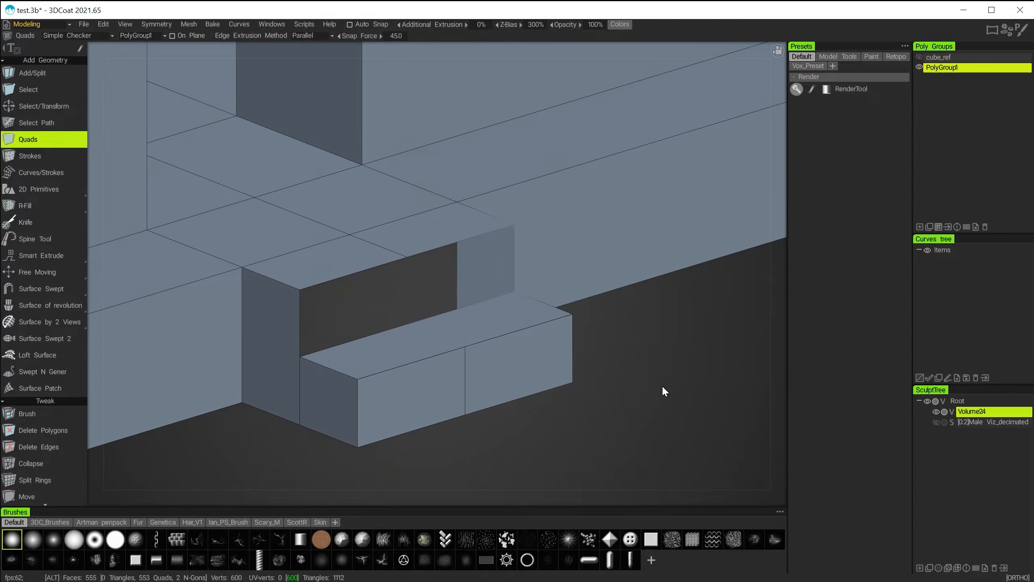
Set the Quads edge extrusion method to 2-Click Method and try to span the riser opening from its vertical edge
left_click(303, 35)
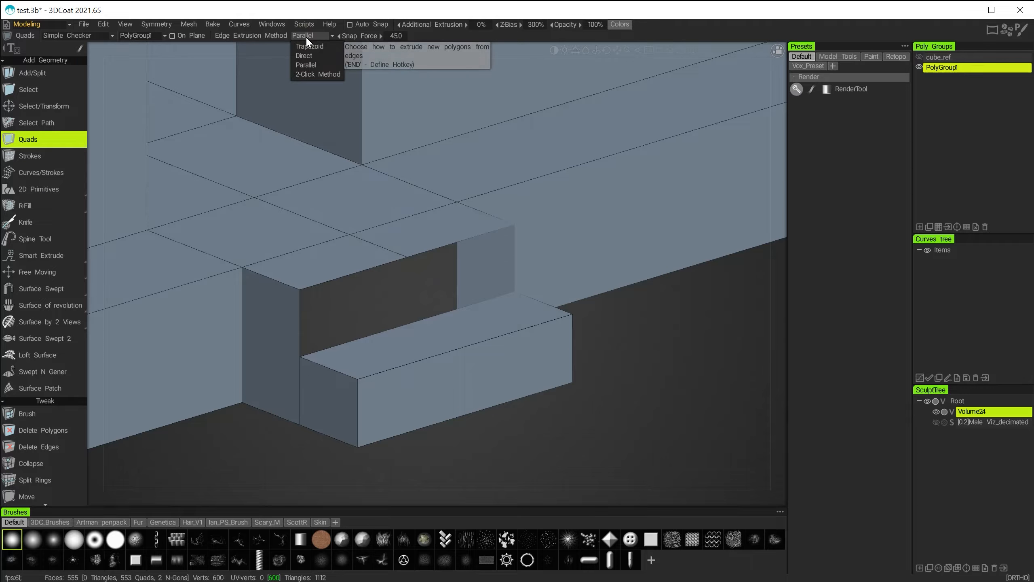
left_click(317, 75)
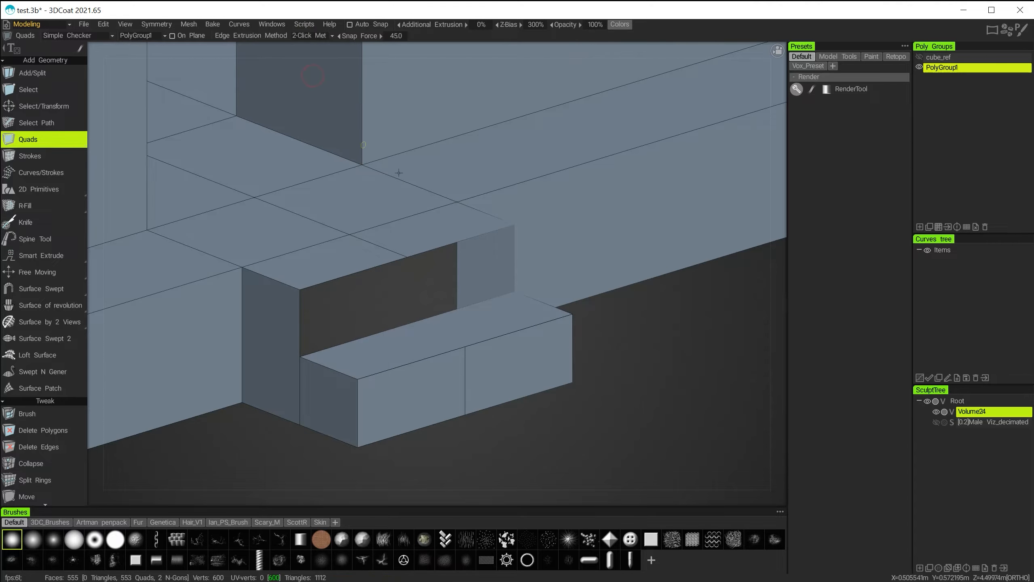
middle_click_drag(584, 419, 553, 357, "alt")
mouse_move(554, 358)
left_mouse_down("alt")
mouse_move(545, 339)
mouse_move(515, 393)
left_mouse_up("alt")
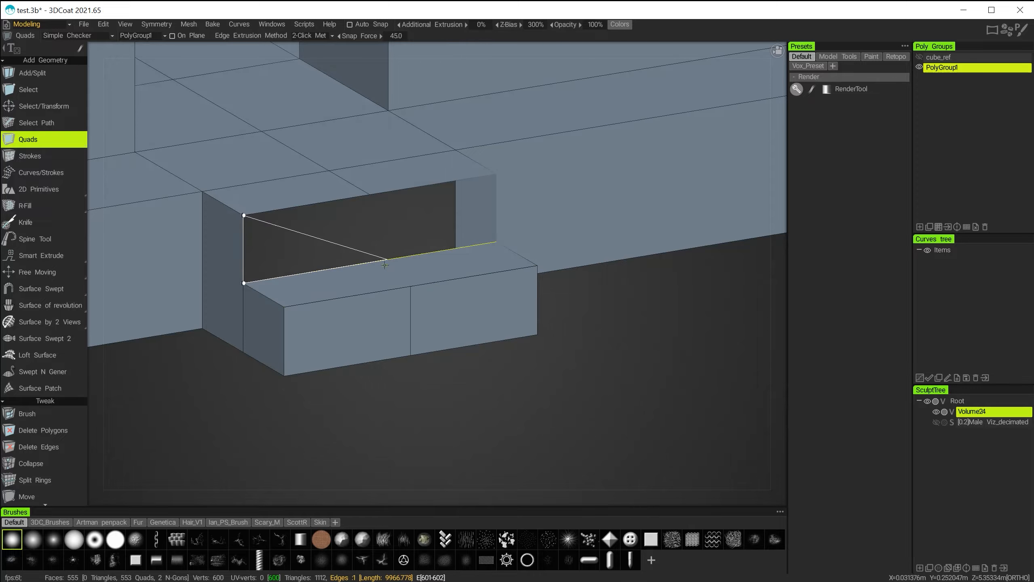
left_click_drag(374, 228, 264, 230, "alt")
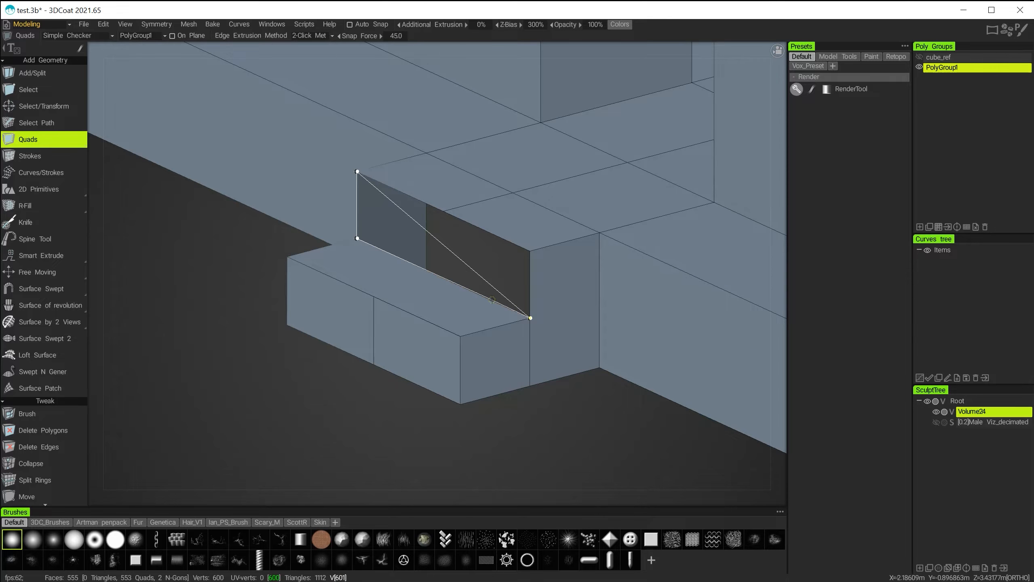
left_click(528, 317)
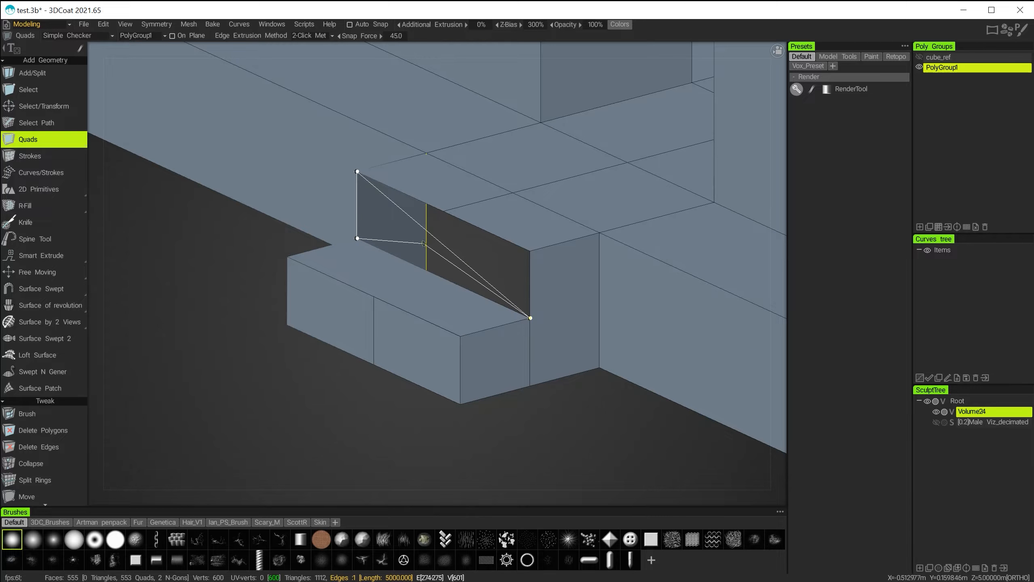
left_click(425, 257)
left_click_drag(298, 383, 415, 350)
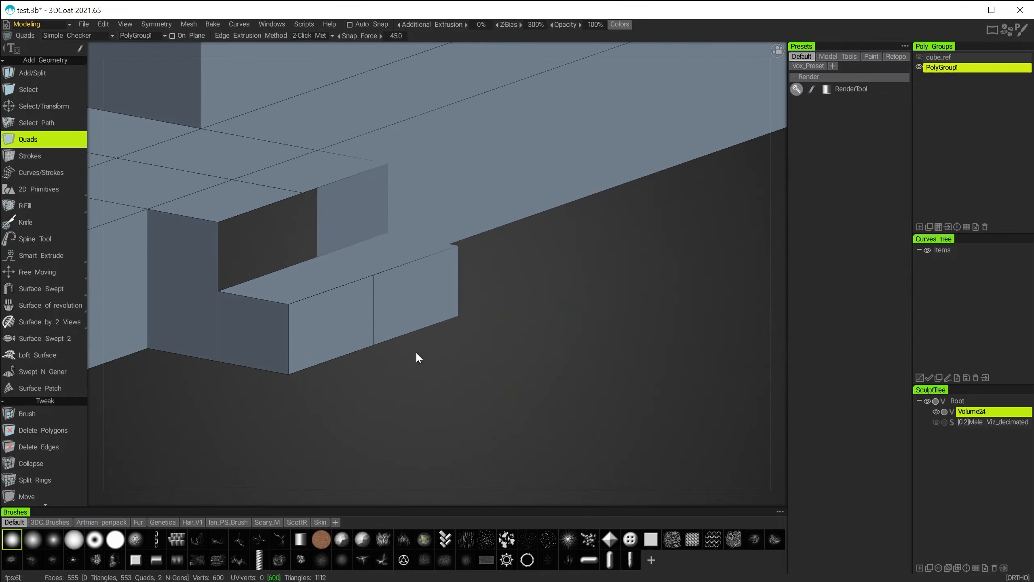
left_click(218, 235)
left_click_drag(228, 242, 307, 274)
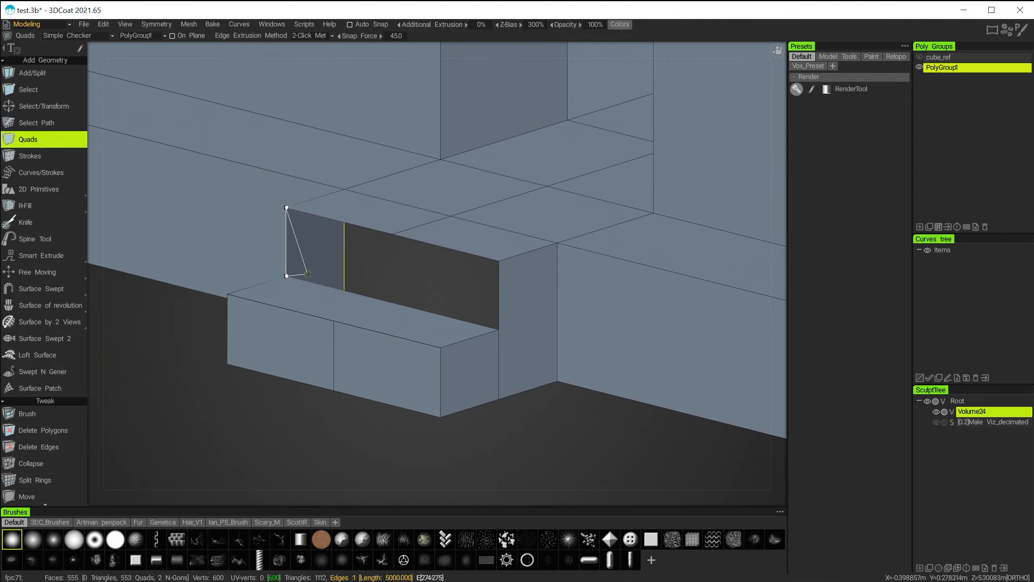
left_click(499, 260)
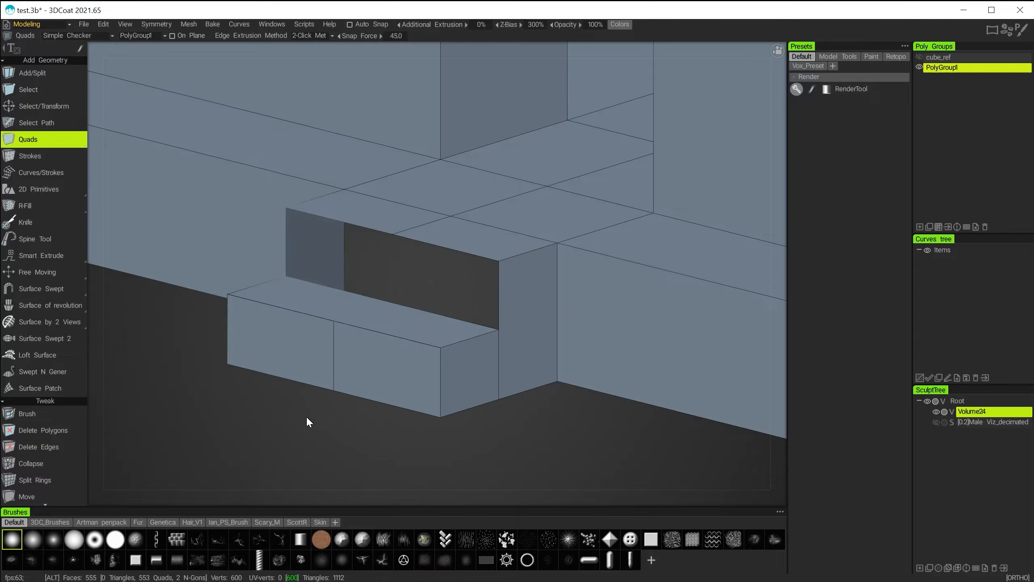
Try building the riser quad from the vertical edge to the opposite upper and lower corners, and undo it
left_click_drag(307, 416, 412, 427, "alt")
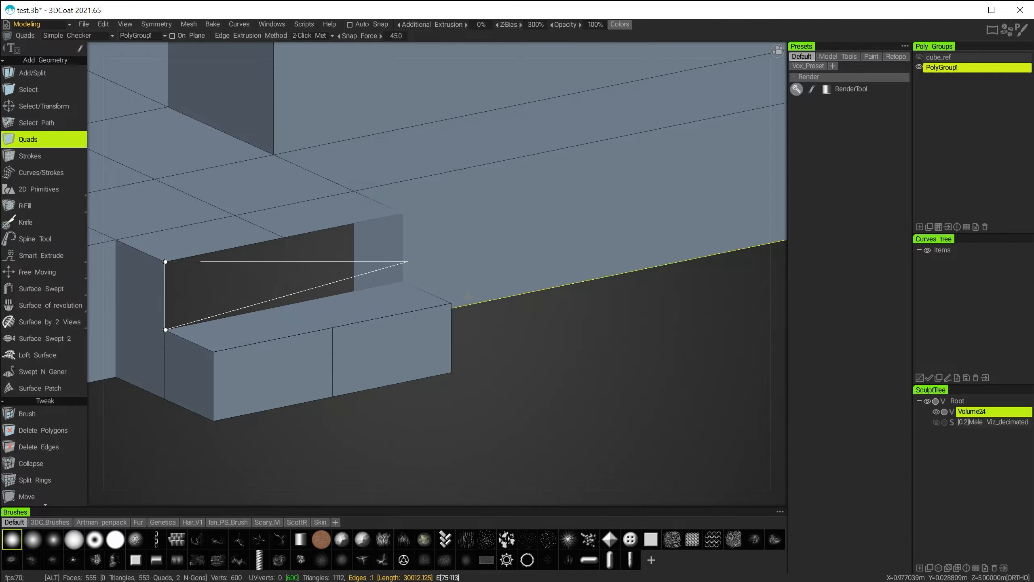
left_click_drag(469, 296, 334, 279, "alt")
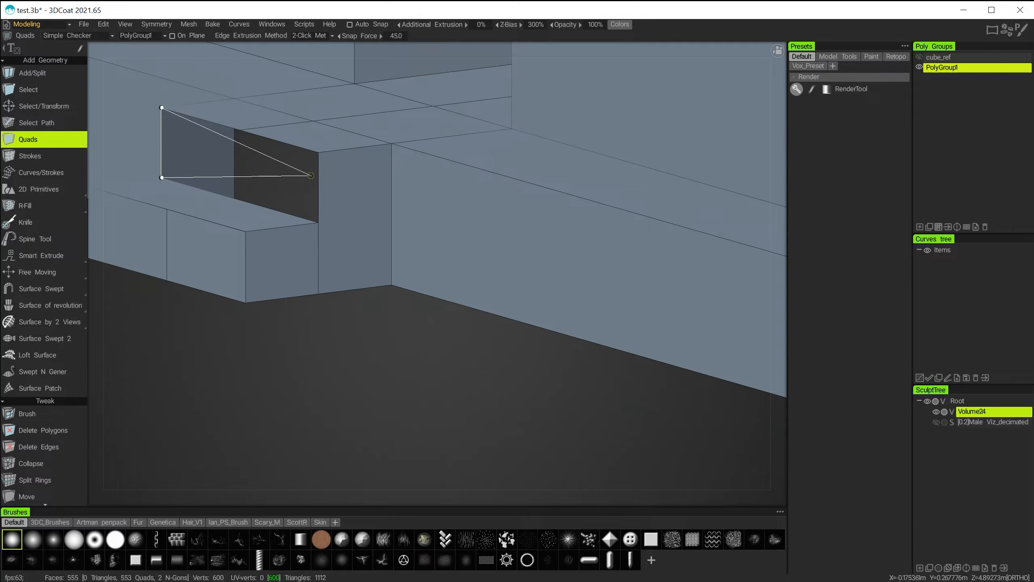
left_click(320, 150)
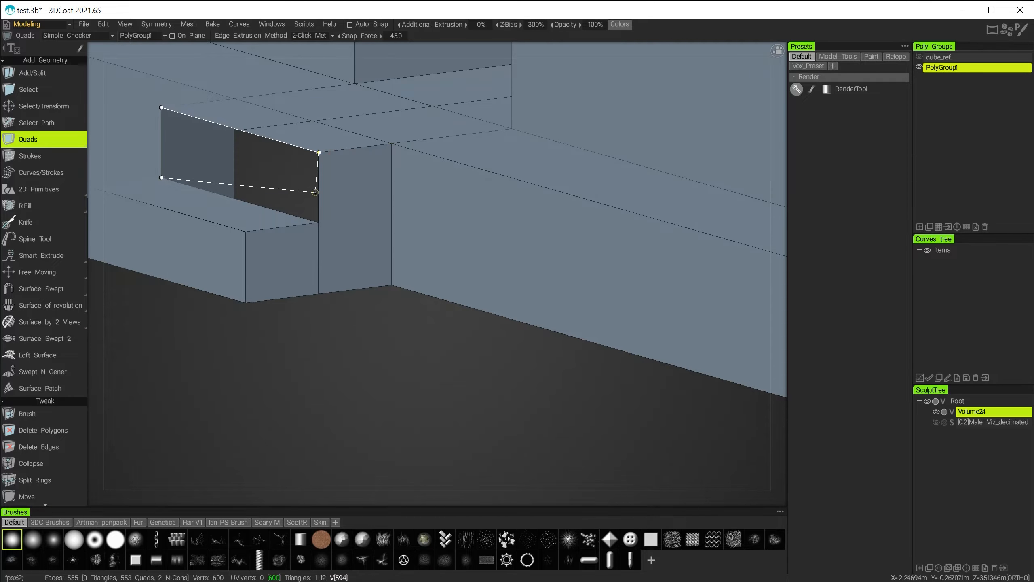
left_click(319, 222)
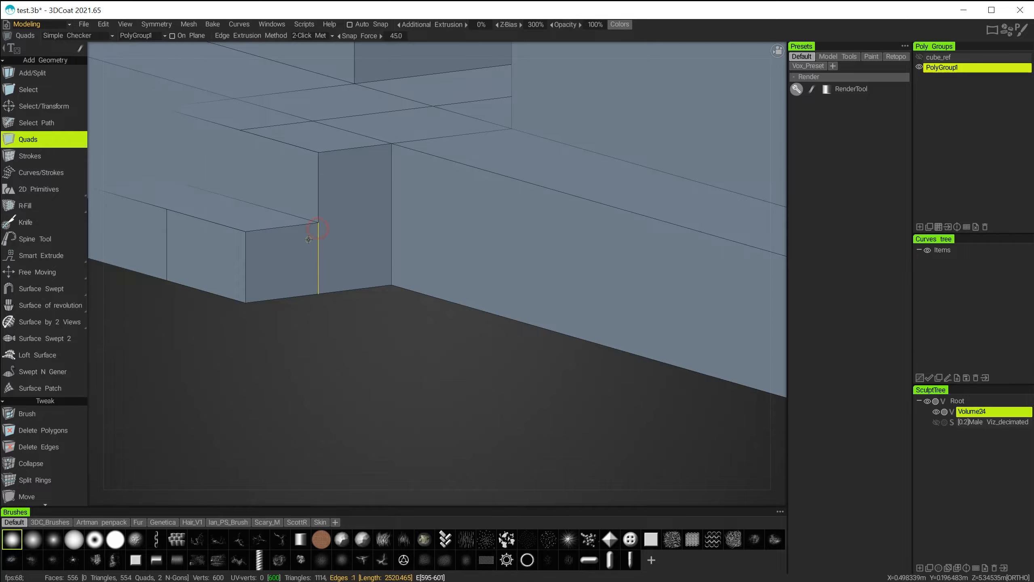
mouse_move(351, 370)
left_mouse_down("alt")
mouse_move(499, 416)
mouse_move(523, 403)
mouse_move(548, 409)
mouse_move(527, 416)
mouse_move(537, 419)
left_mouse_up("alt")
key("ctrl+z")
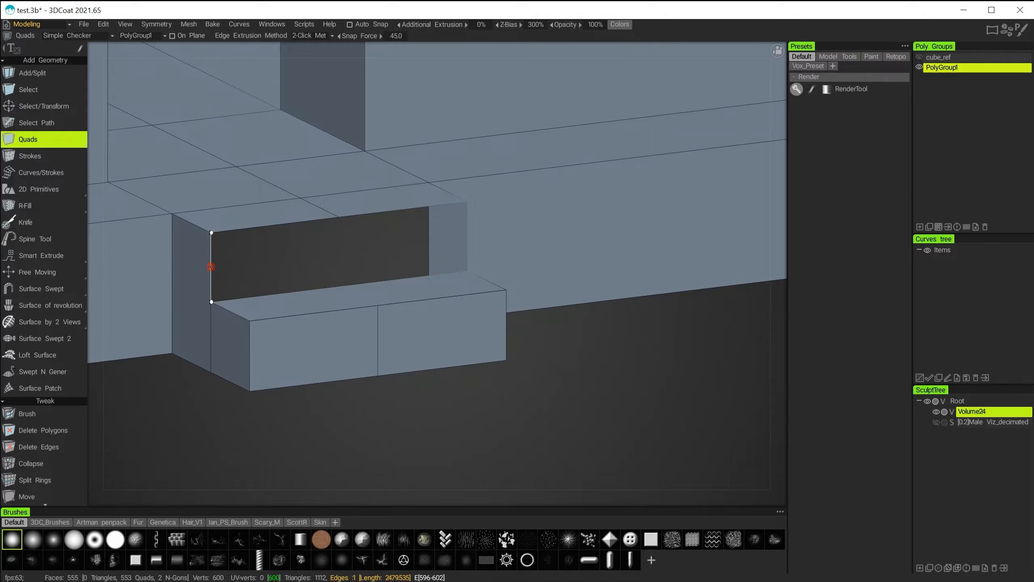
Fill the riser opening with one quad, from its short vertical edge to the two vertices on the opposite side
left_click_drag(292, 267, 199, 261, "alt")
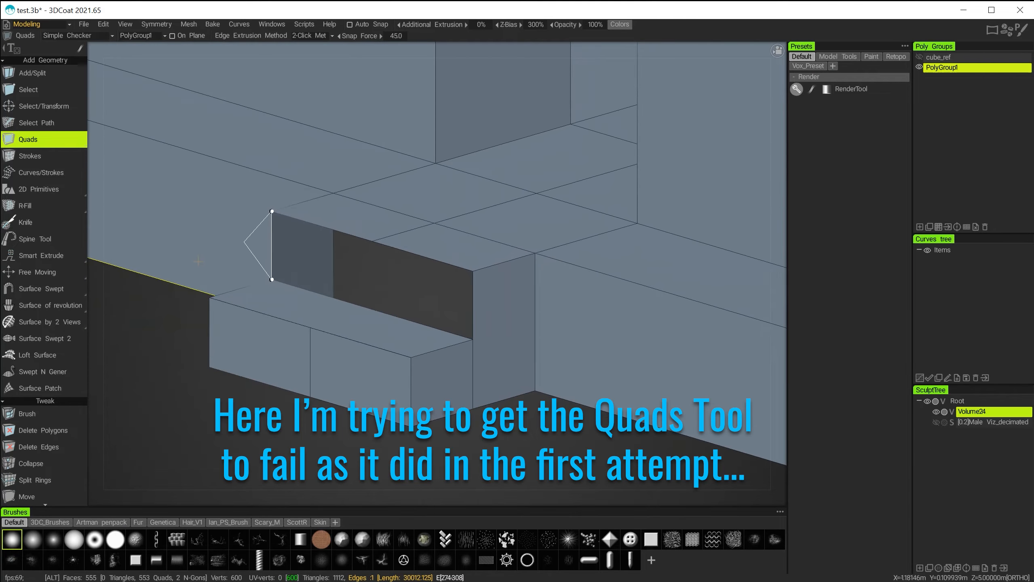
left_click(473, 276)
left_click(471, 346)
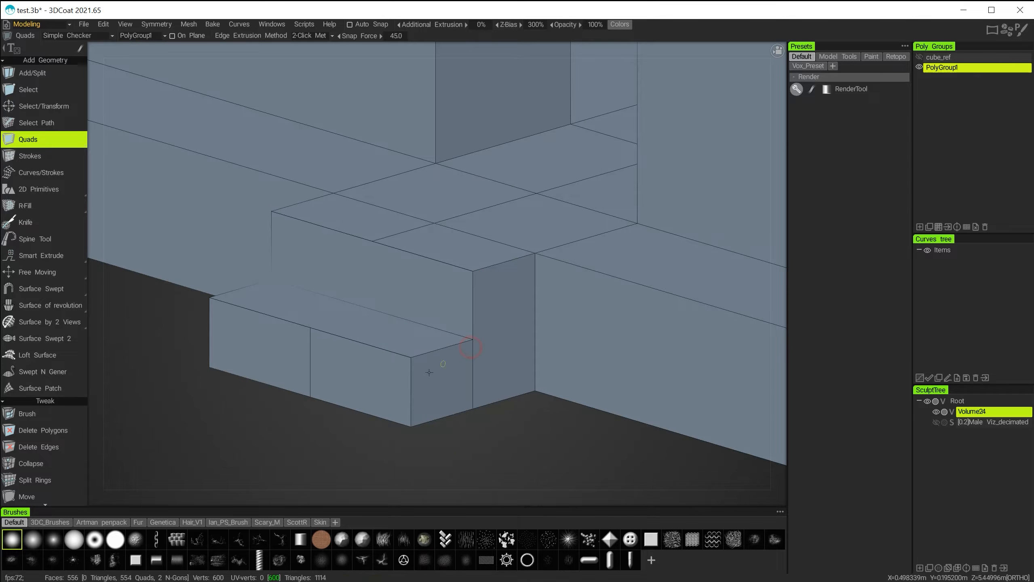
left_click_drag(471, 346, 319, 314, "alt")
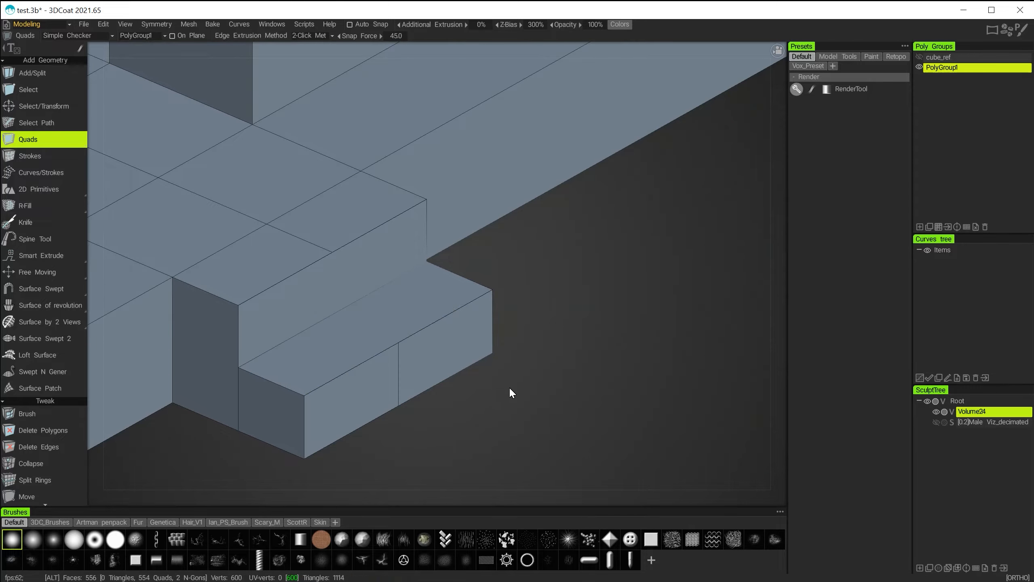
left_click_drag(511, 392, 199, 318)
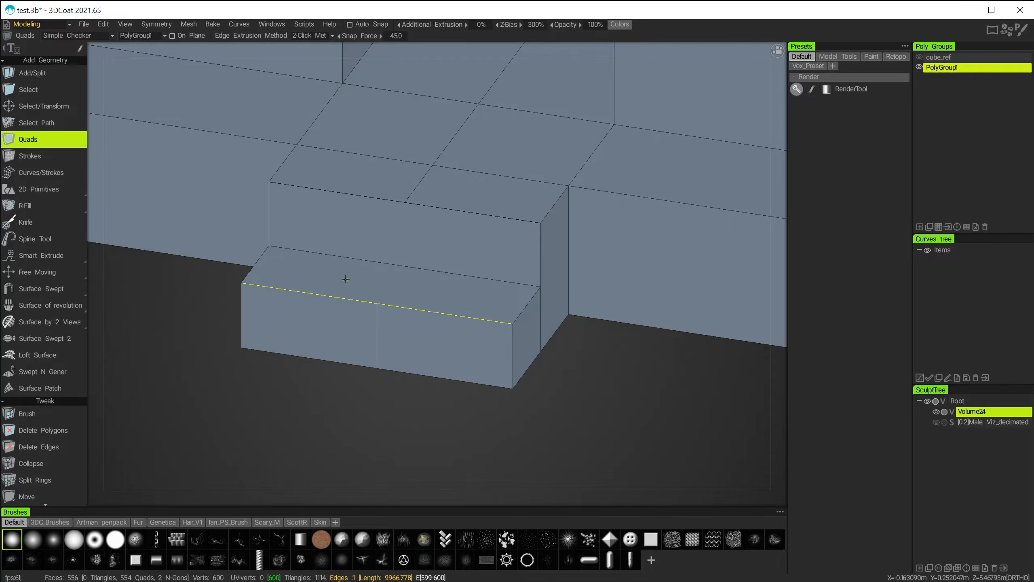
left_click_drag(234, 386, 196, 404, "alt")
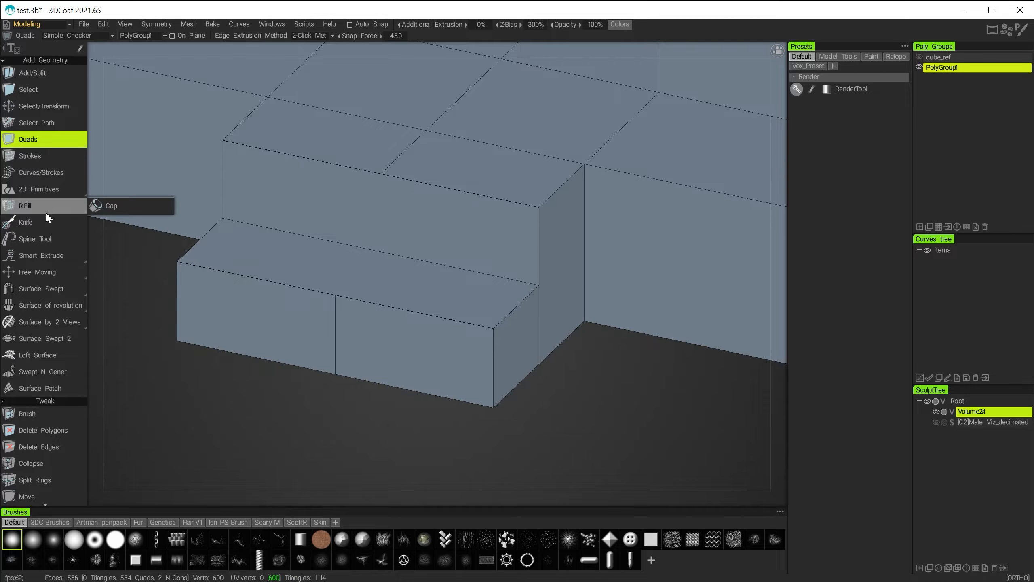
Split the lower step's tread and riser ring at 0.5 to continue the central lengthwise edge
scroll(51, 282, "down", 7)
scroll(48, 292, "down", 2)
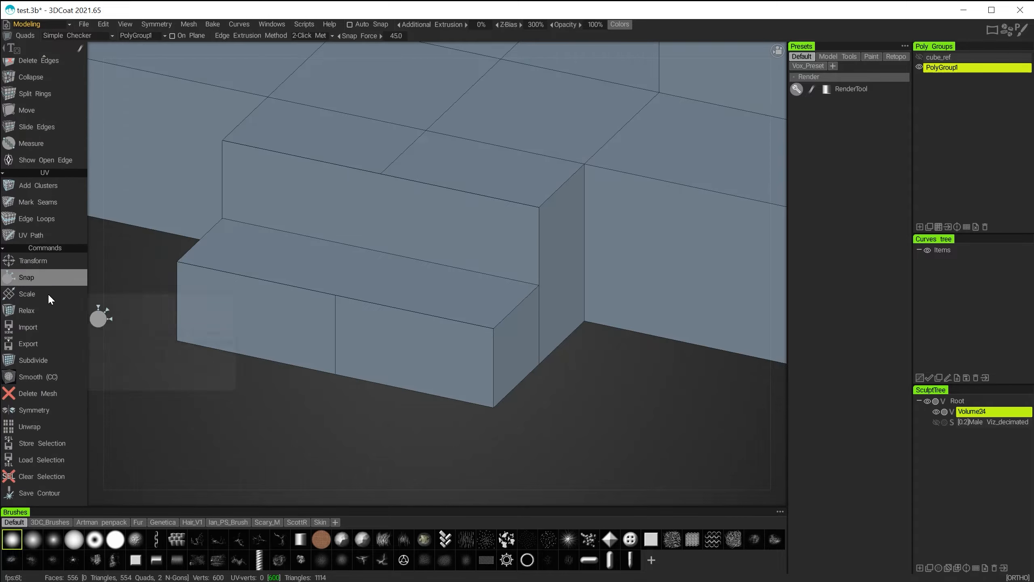
scroll(49, 287, "up", 3)
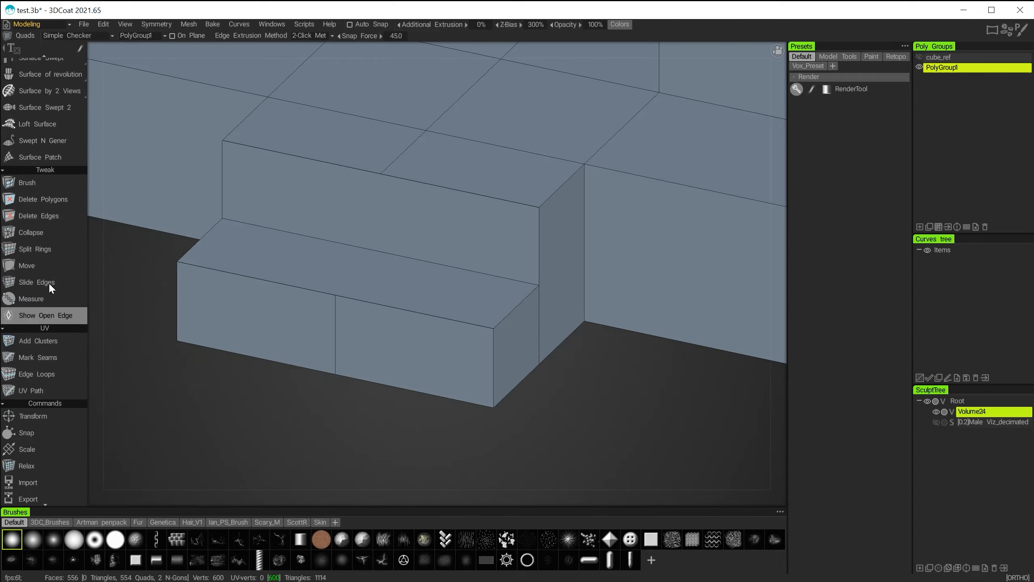
left_click(34, 250)
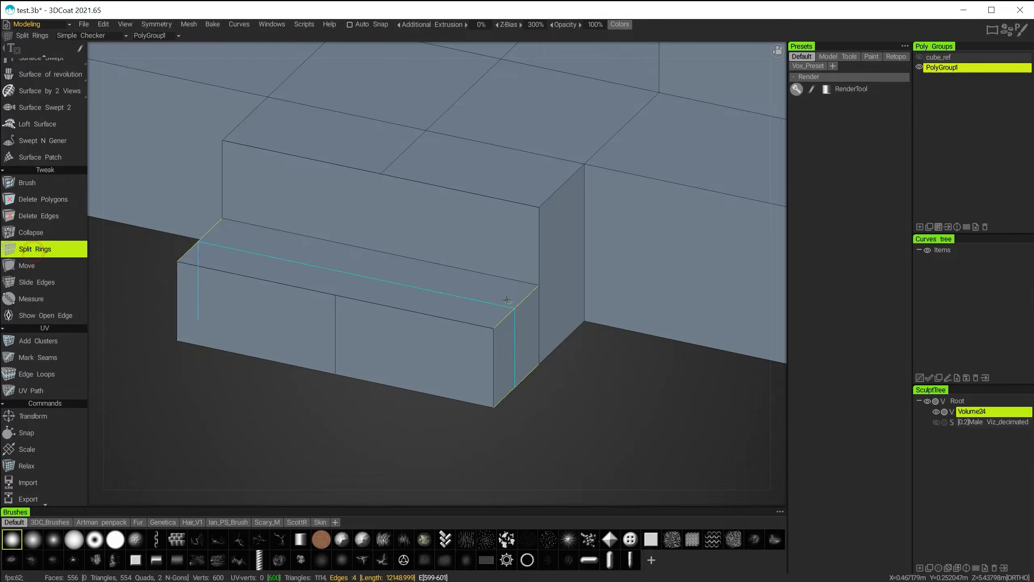
right_click(373, 271)
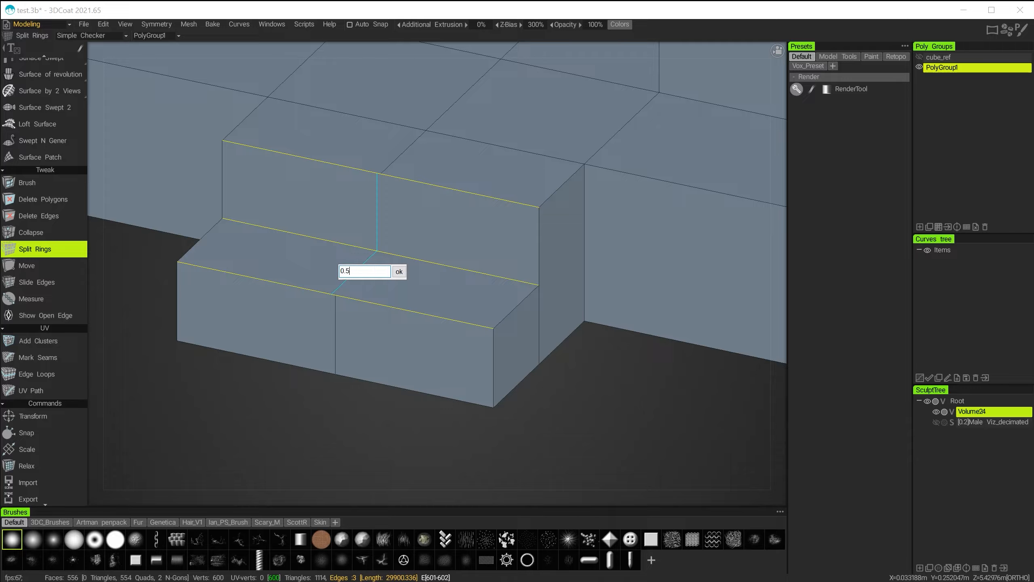
type("0.5")
key("Return")
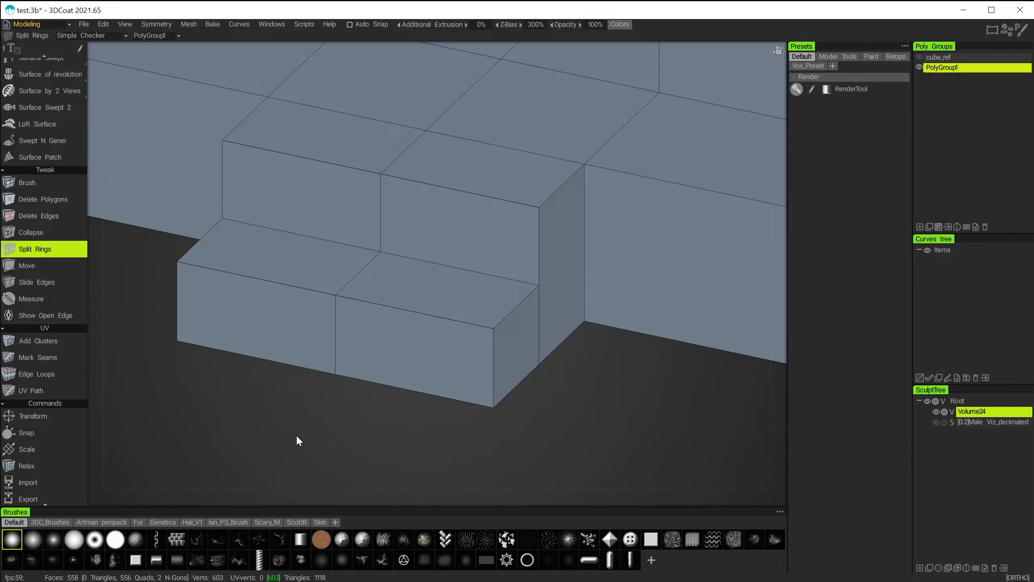
Inspect the two-step doorstep from several sides for unconnected borders using Show Open Edge
left_click_drag(297, 435, 234, 433)
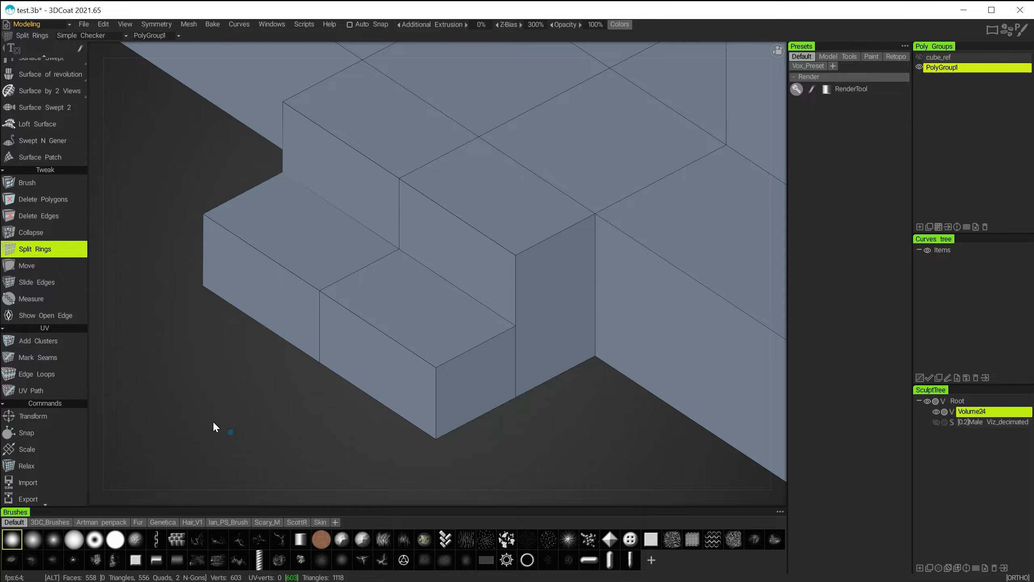
right_click_drag(214, 422, 230, 399, "alt")
middle_click_drag(229, 399, 228, 419, "alt")
left_click_drag(229, 419, 267, 399, "alt")
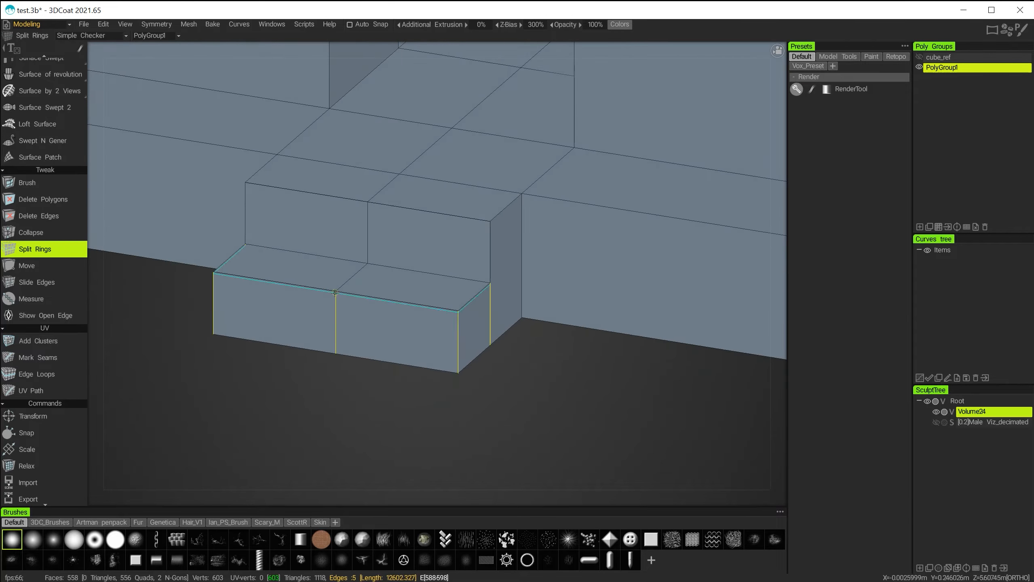
left_click(27, 267)
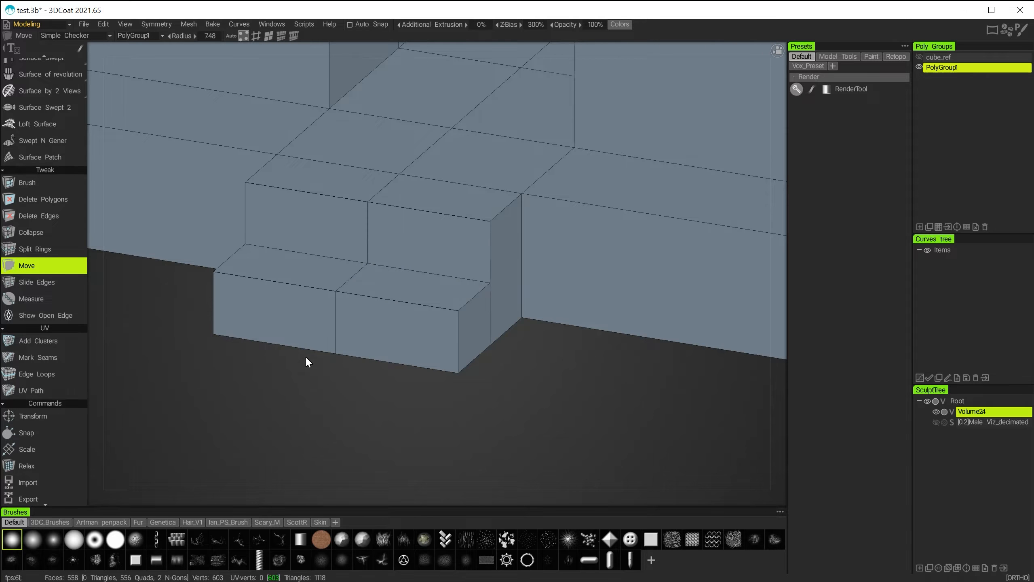
right_click_drag(238, 368, 272, 397)
middle_click_drag(294, 399, 312, 378)
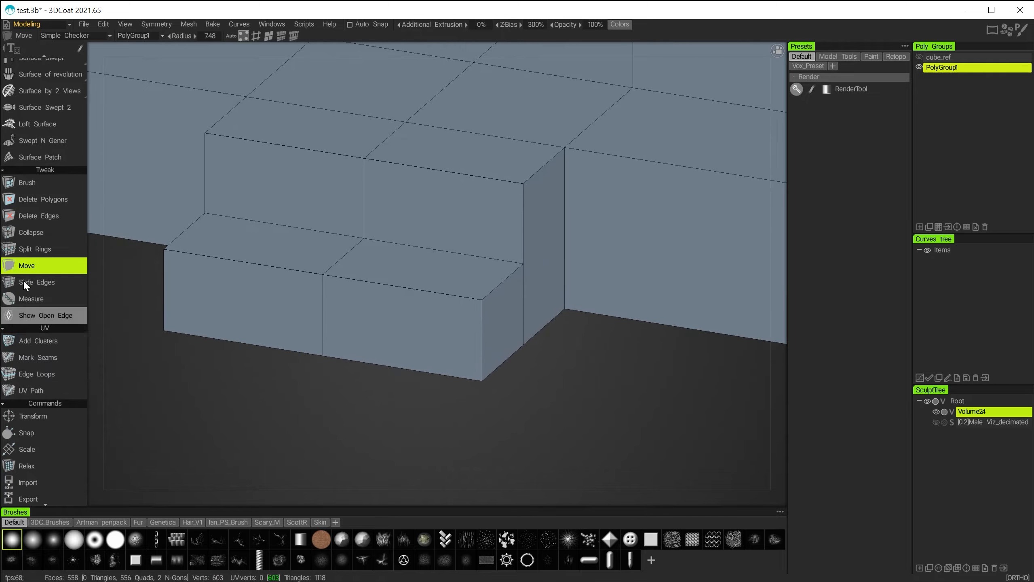
scroll(48, 342, "down", 3)
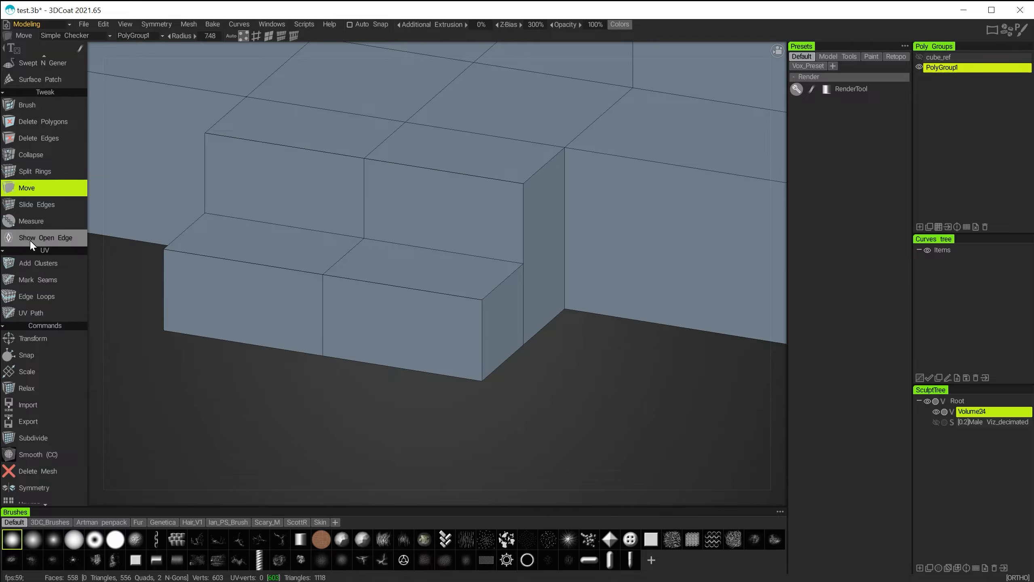
left_click(47, 238)
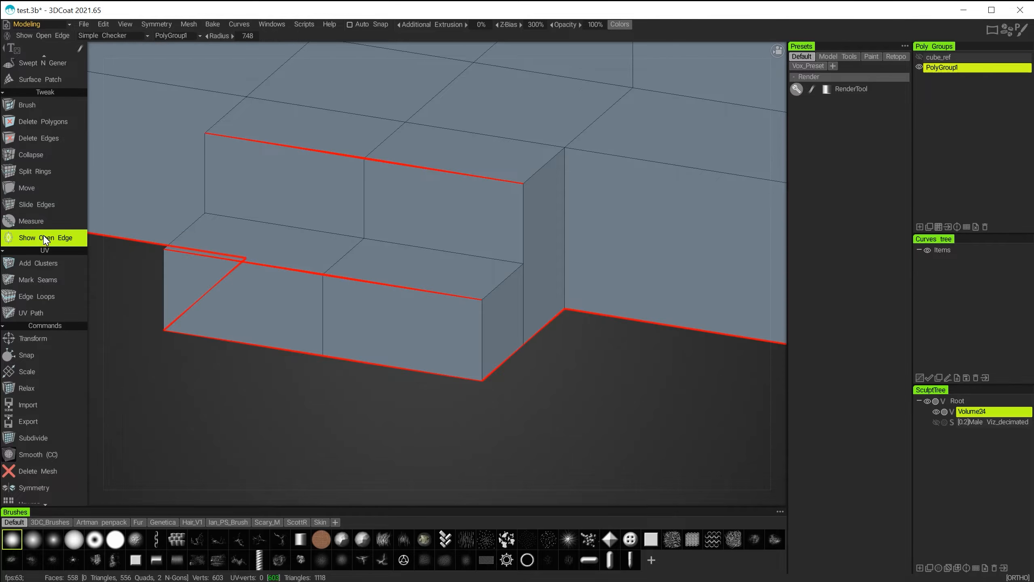
left_click_drag(325, 447, 641, 372, "alt")
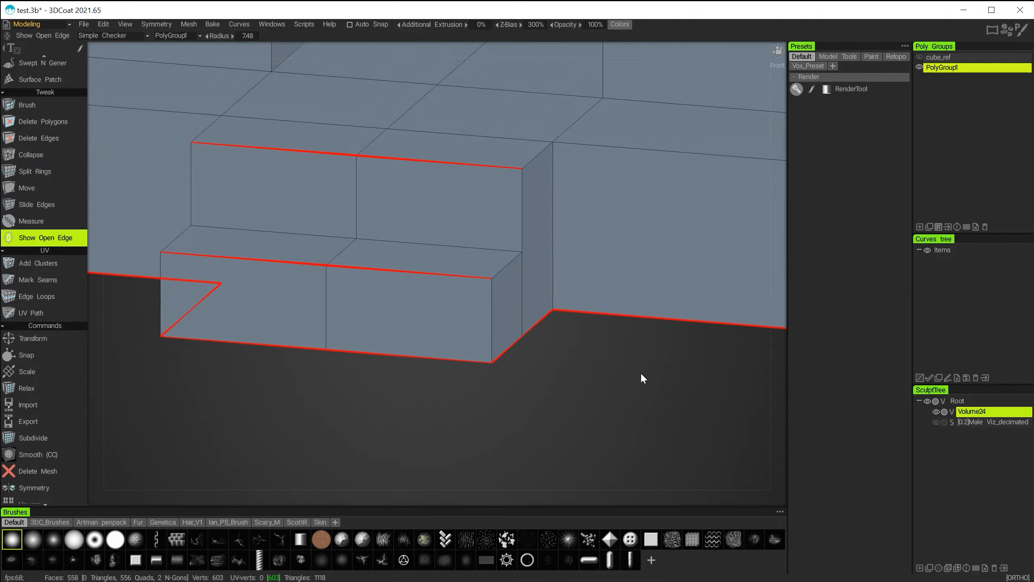
mouse_move(311, 421)
left_mouse_down("alt")
mouse_move(302, 434)
mouse_move(252, 442)
left_mouse_up("alt")
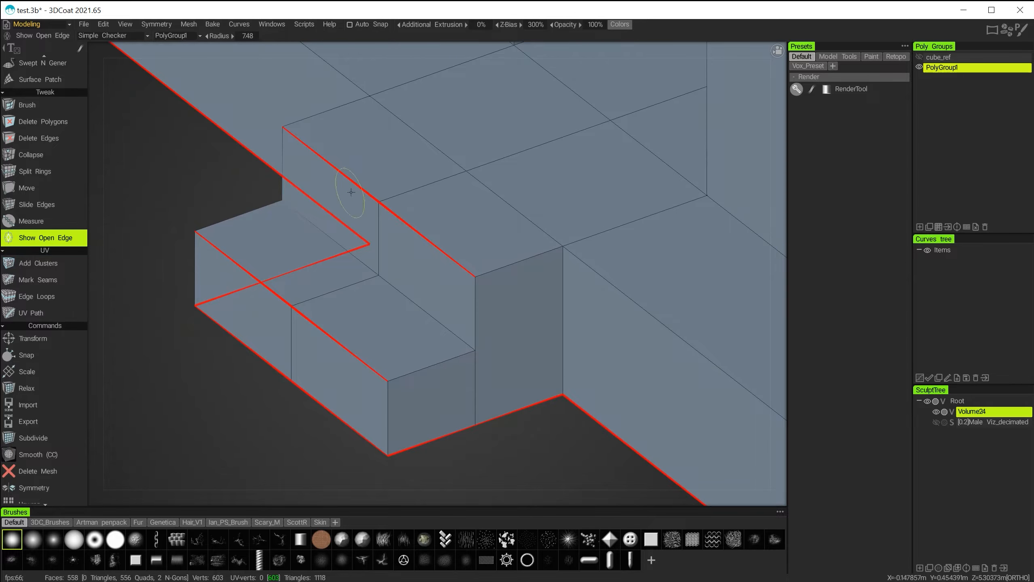
mouse_move(244, 438)
left_mouse_down("alt")
mouse_move(341, 418)
mouse_move(273, 415)
mouse_move(315, 345)
left_mouse_up("alt")
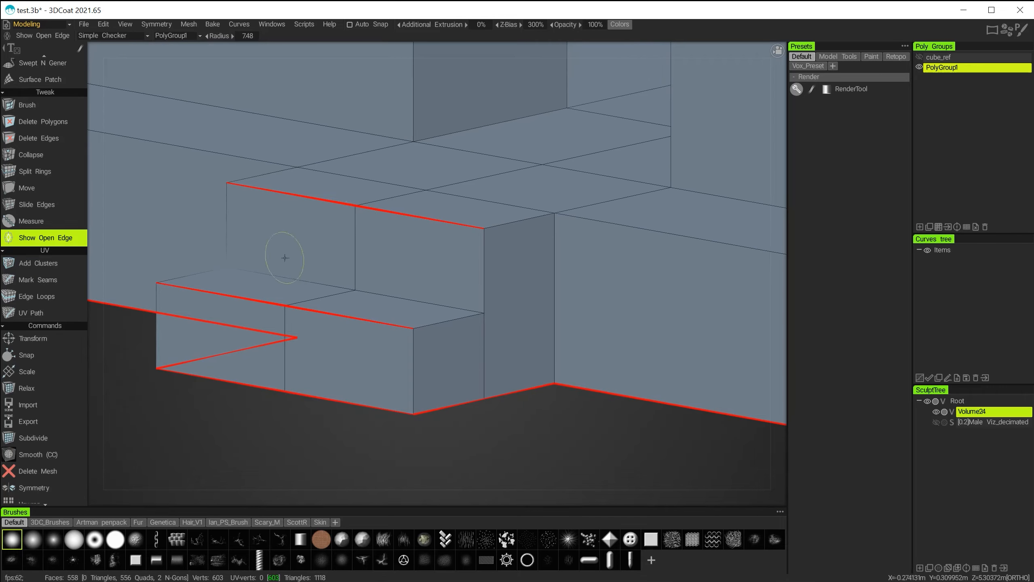
Using Move in vertex mode, weld the duplicate vertex midway along the upper step's front edge and pull up the lower step's matching vertex
left_click(38, 190)
mouse_move(283, 268)
right_mouse_down("alt")
mouse_move(387, 275)
mouse_move(459, 314)
mouse_move(717, 344)
mouse_move(559, 285)
right_mouse_up("alt")
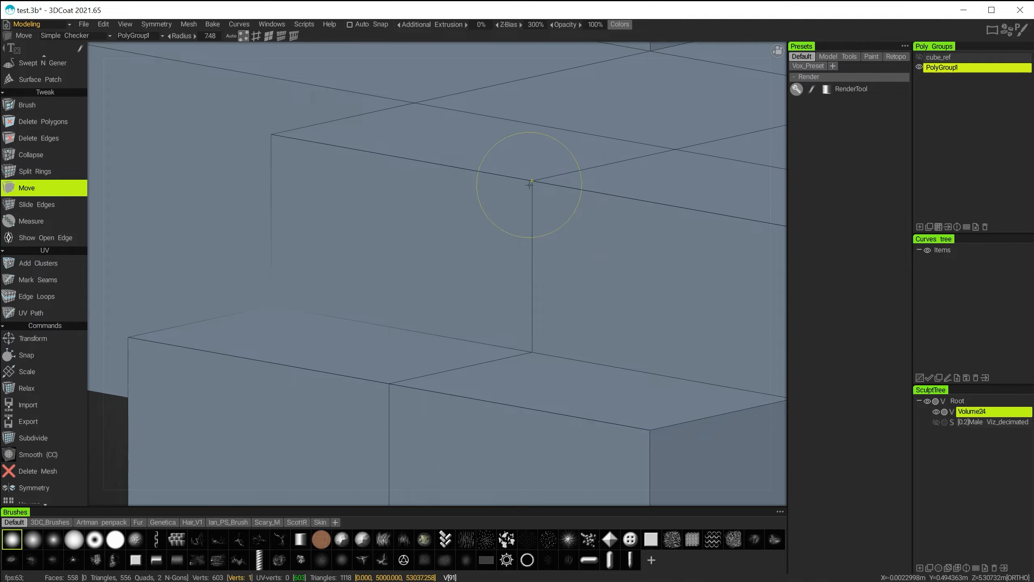
left_click(243, 36)
mouse_move(530, 186)
left_mouse_down()
mouse_move(533, 200)
mouse_move(532, 184)
left_mouse_up()
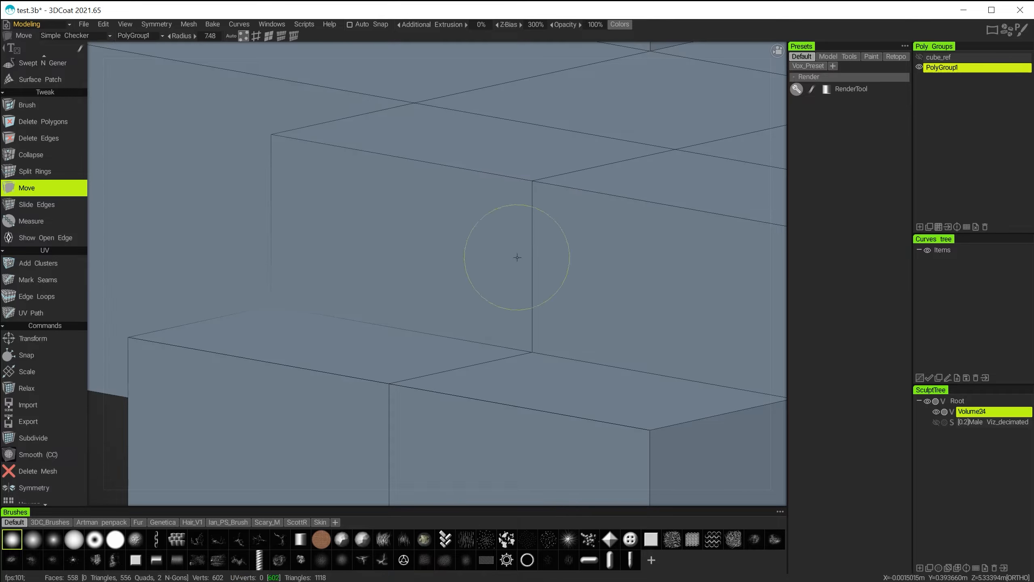
middle_click_drag(493, 282, 484, 196, "alt")
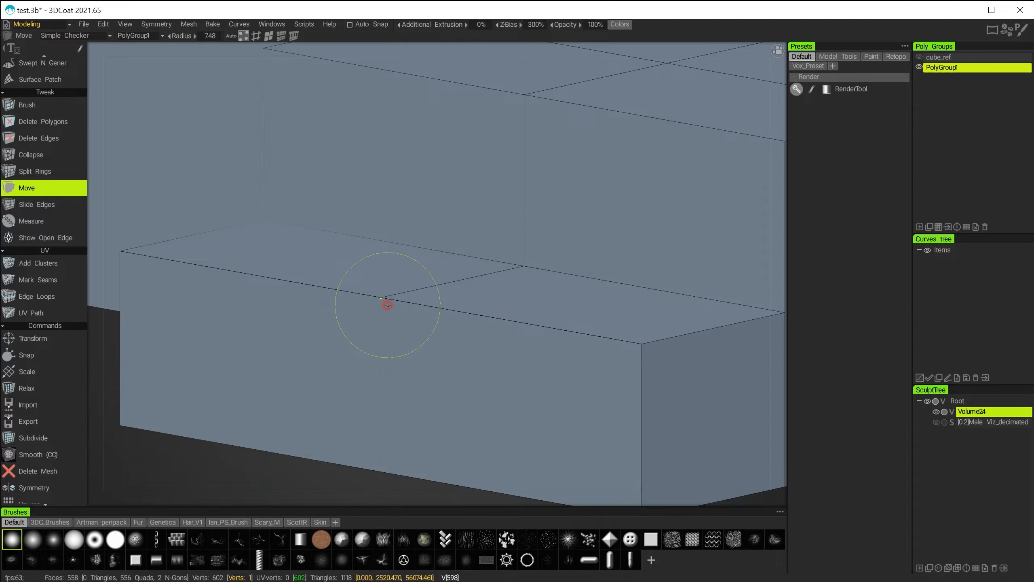
left_click_drag(388, 303, 404, 283)
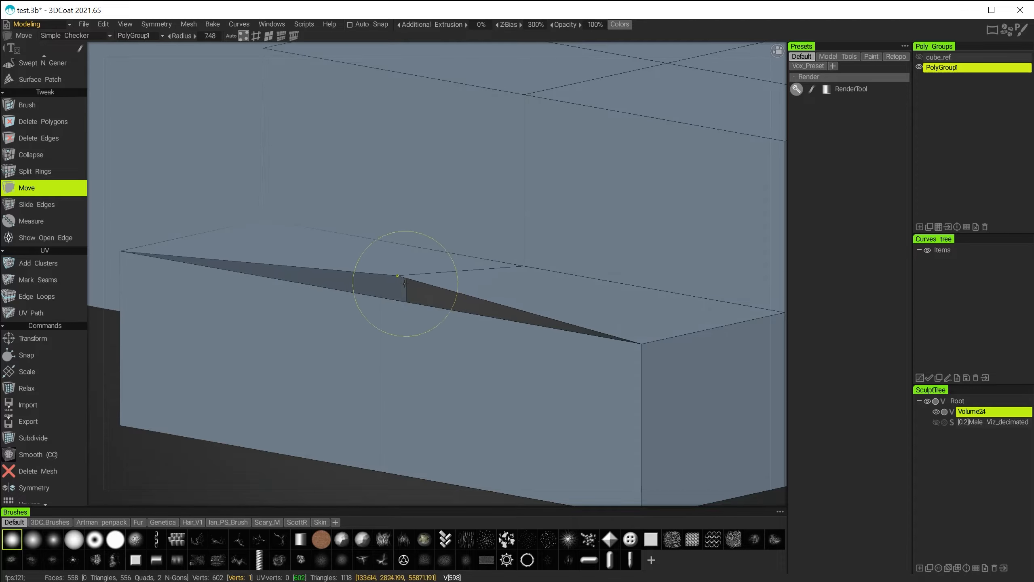
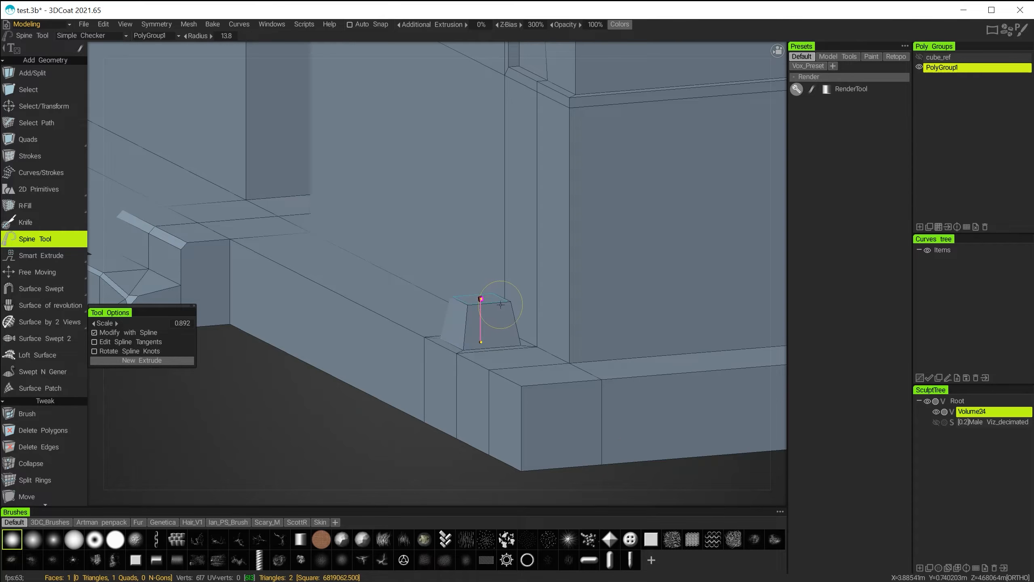
Adjust the end knot of the first Spine Tool segment on the corner ledge so the tapered block rises straight up
left_click_drag(480, 337, 462, 285)
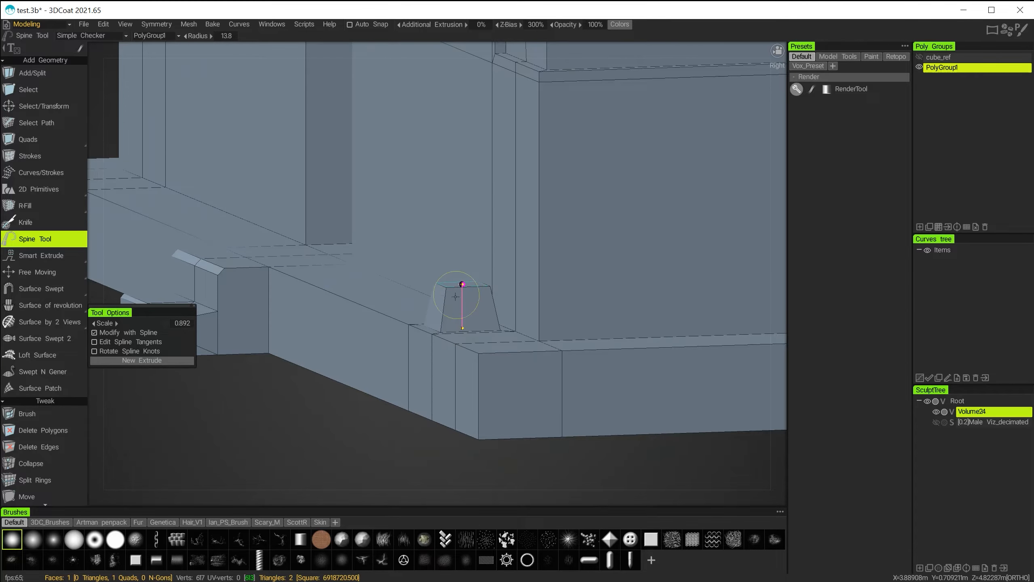
left_click_drag(457, 297, 498, 356)
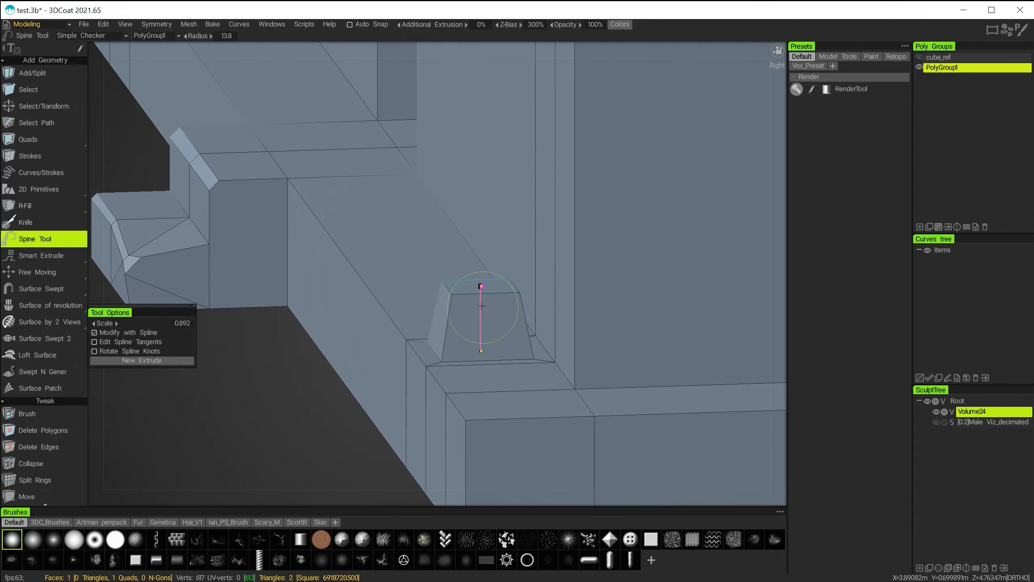
left_click_drag(481, 286, 378, 342)
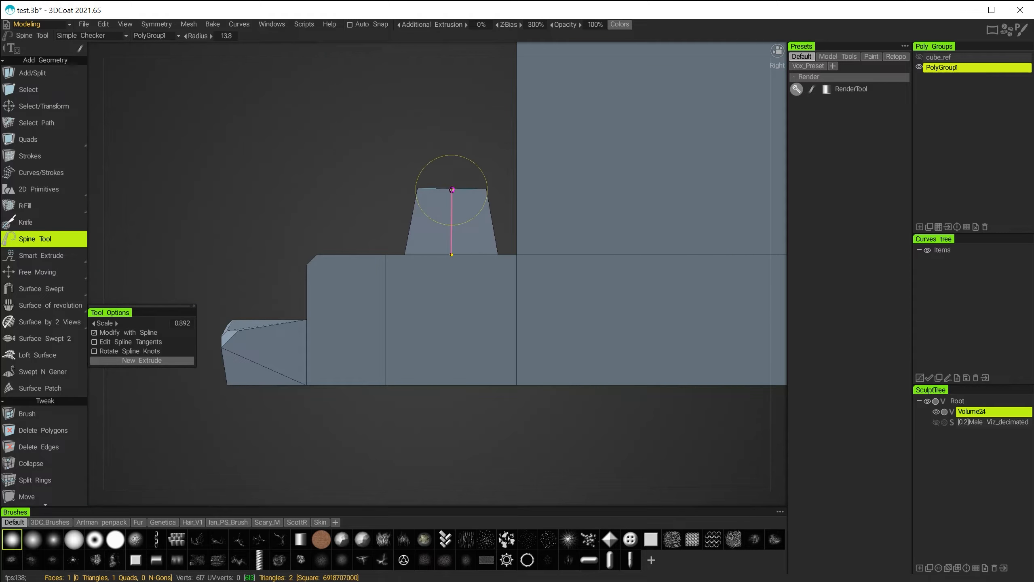
mouse_move(452, 190)
left_mouse_down("alt")
mouse_move(361, 248)
mouse_move(332, 301)
mouse_move(355, 313)
mouse_move(335, 312)
mouse_move(346, 313)
left_mouse_up("alt")
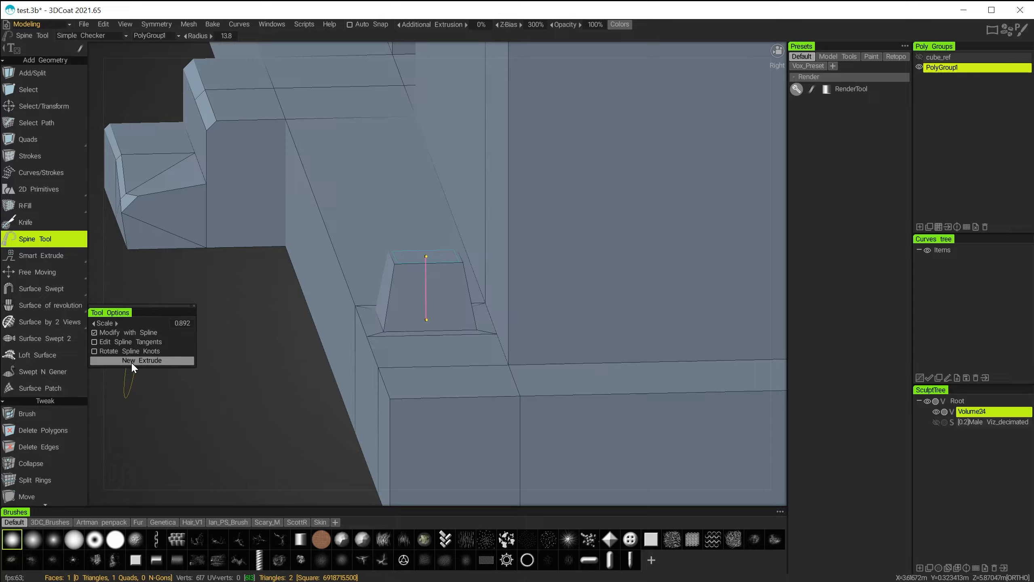
Extrude a second, taller spine segment above the tapered base block and scale its end face down to narrow the shaft
left_click(132, 363)
mouse_move(279, 395)
left_mouse_down("alt")
mouse_move(295, 383)
mouse_move(273, 384)
left_mouse_up("alt")
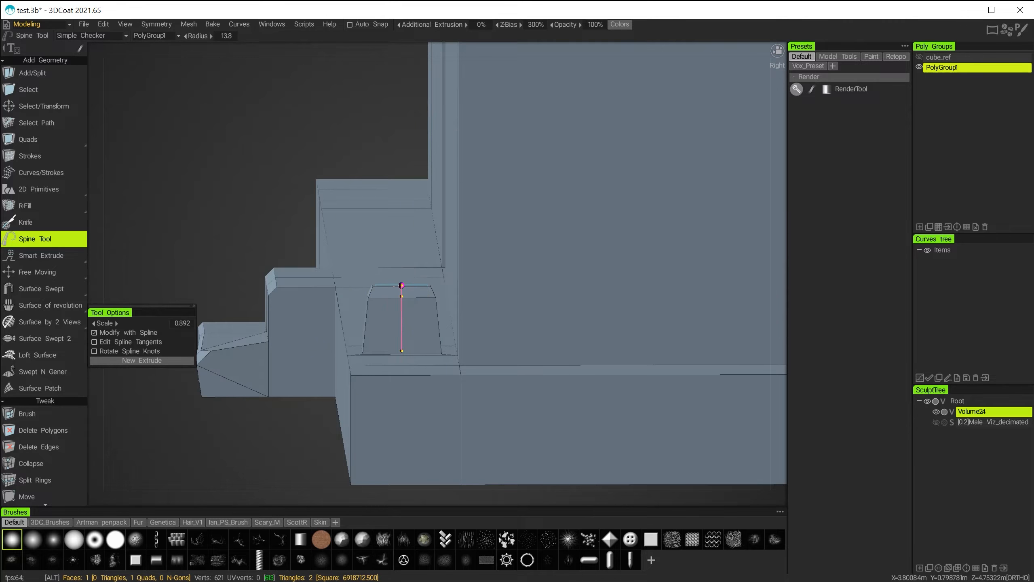
left_click_drag(283, 414, 276, 410, "alt")
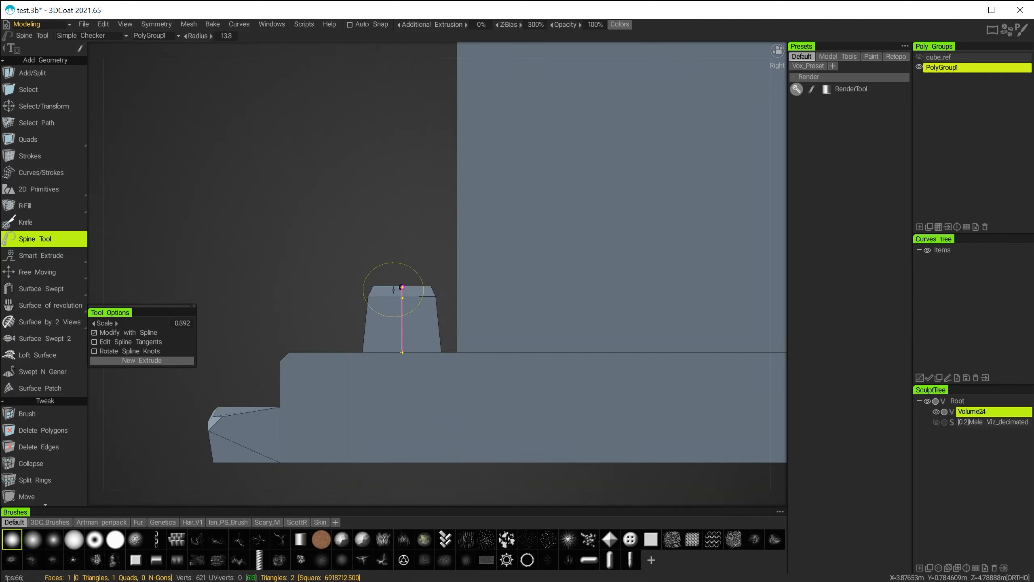
left_click_drag(399, 288, 404, 168)
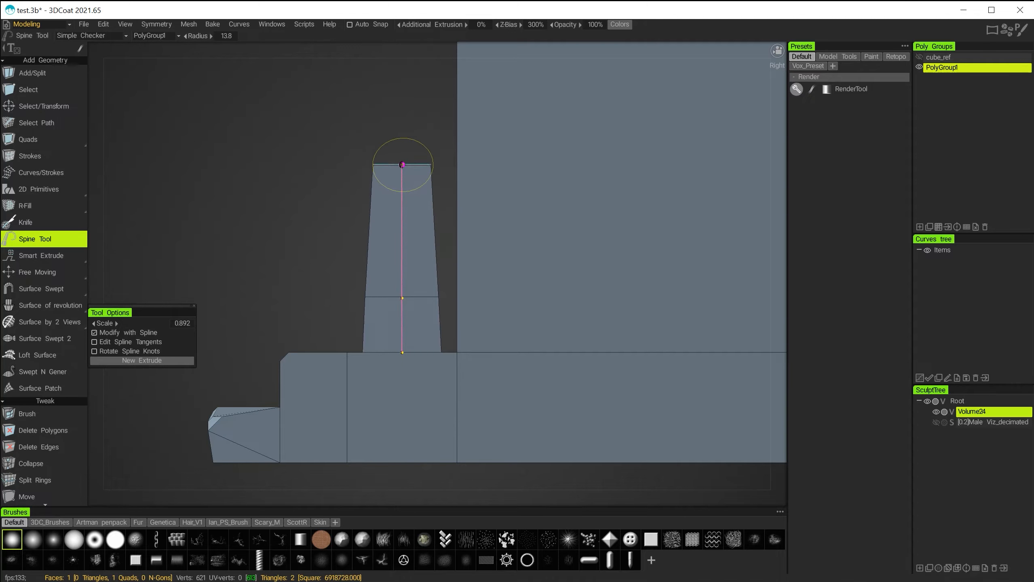
right_click_drag(416, 165, 409, 163)
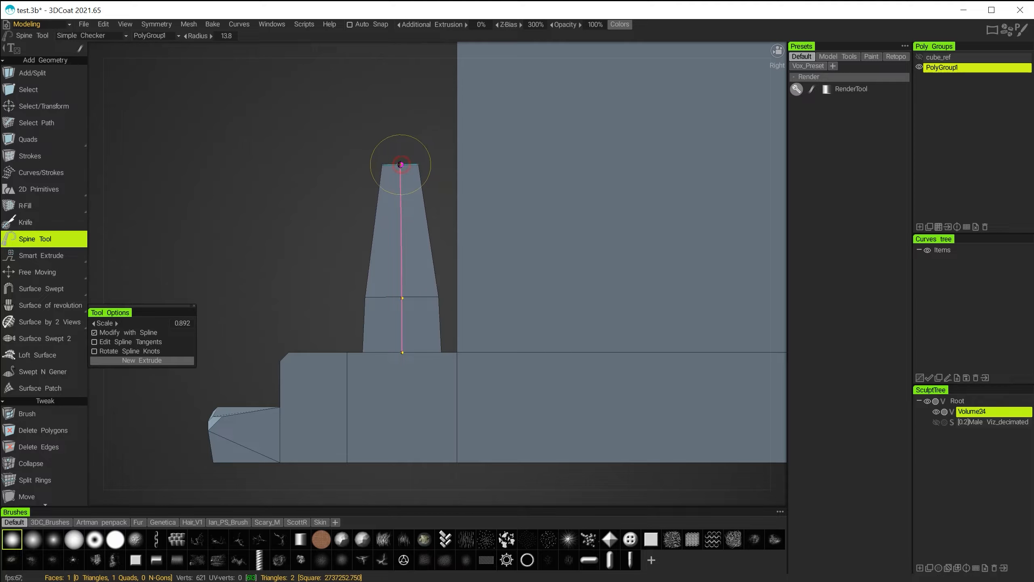
In the front view, shift the shaft's lower knot over the base and adjust the top knot of the spine
left_click_drag(313, 215, 438, 210, "alt")
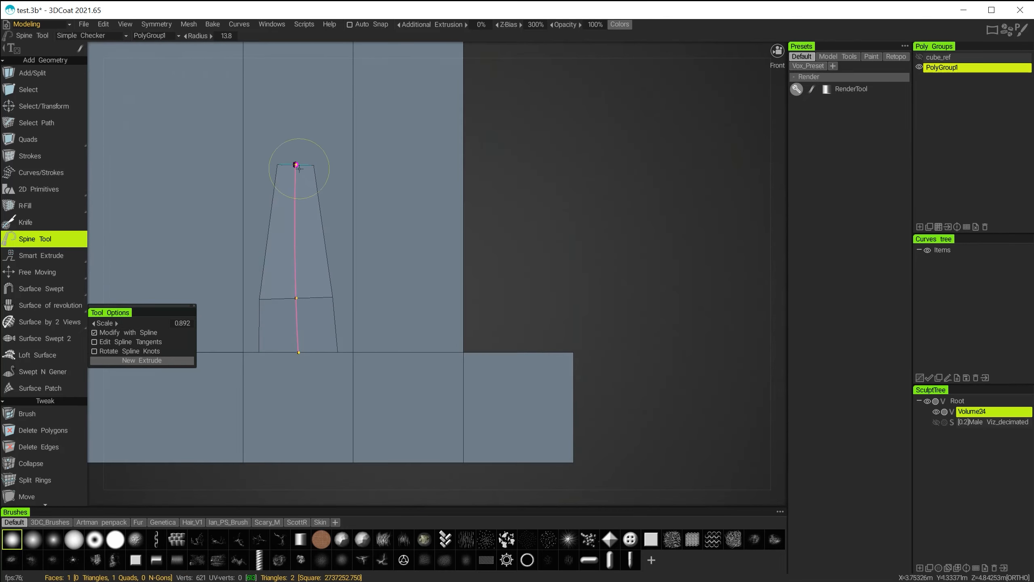
left_click_drag(300, 168, 295, 166)
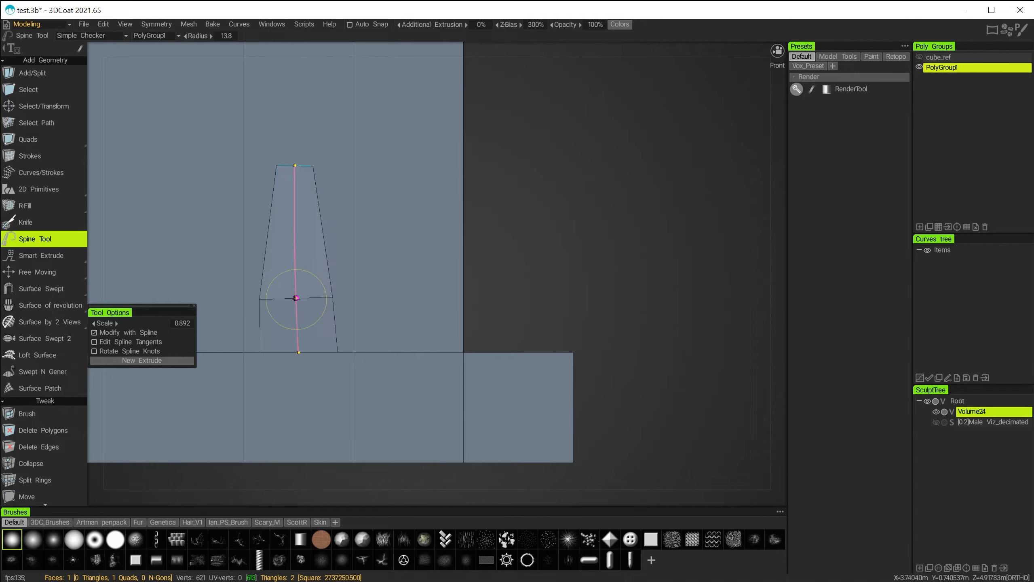
left_click_drag(296, 298, 301, 296)
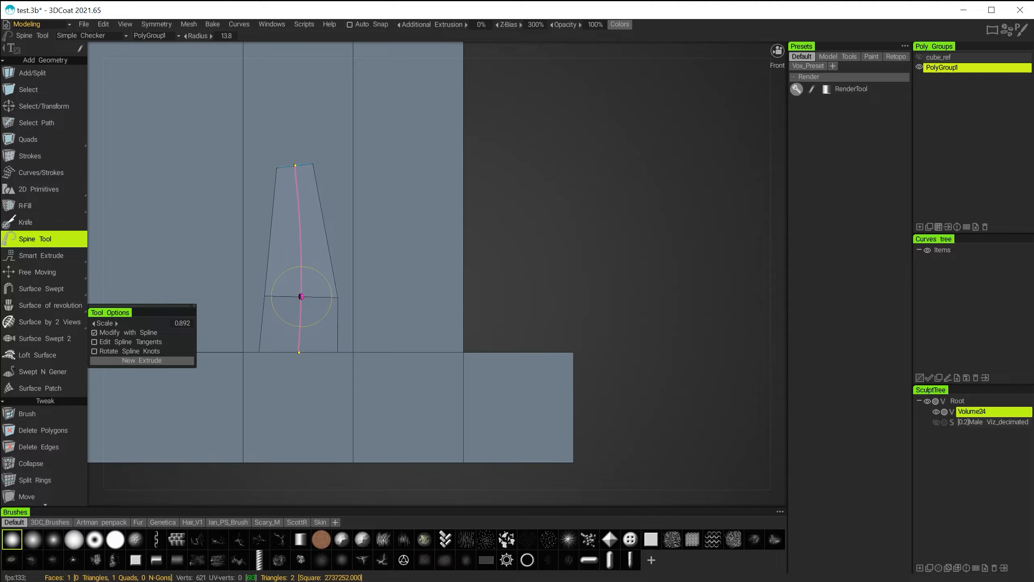
left_click_drag(294, 166, 569, 341)
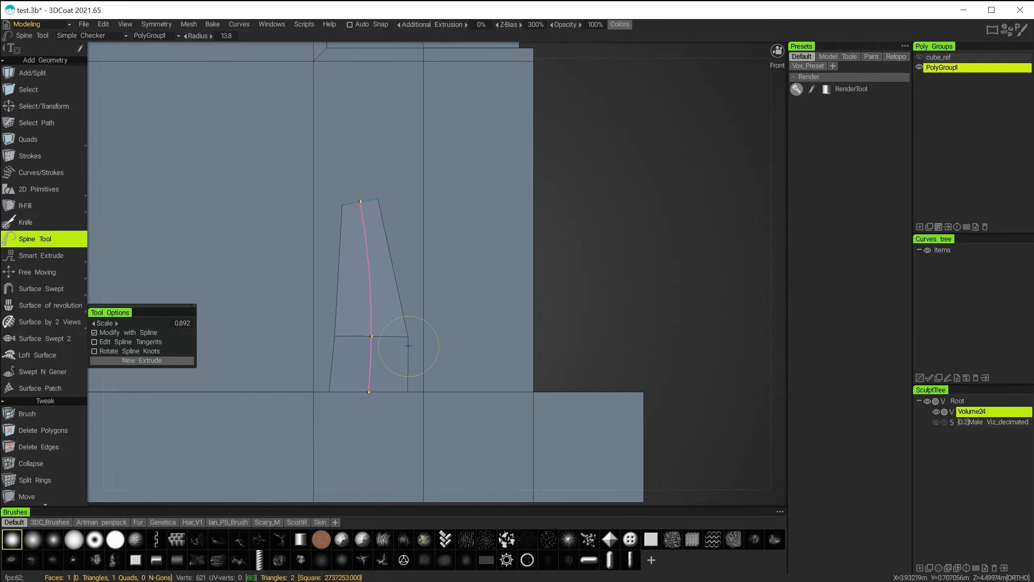
Extrude a third short spine segment on top of the shaft and scale its end face down to continue the taper
left_click_drag(330, 315, 280, 279, "alt")
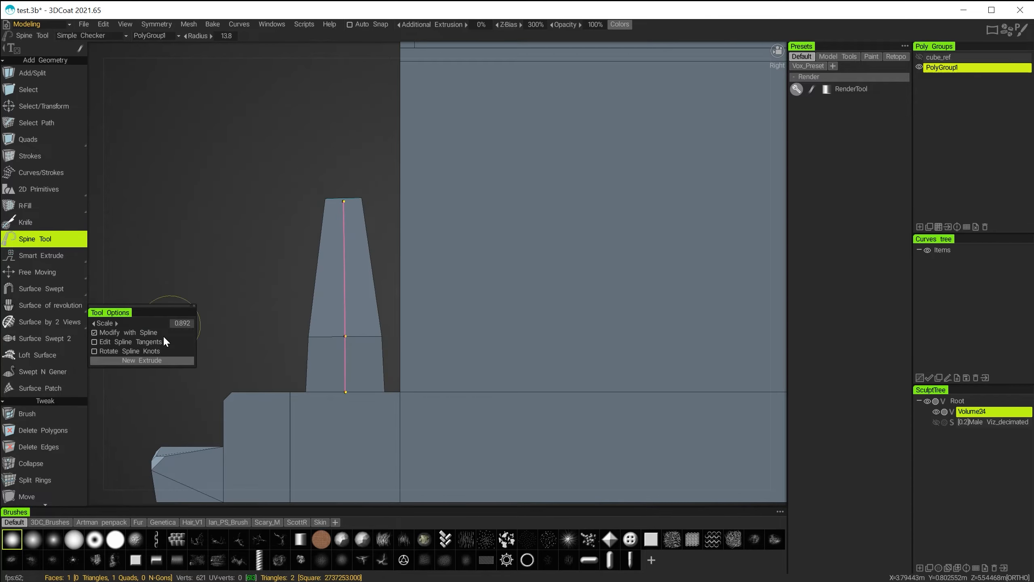
left_click(148, 361)
mouse_move(342, 162)
left_mouse_down()
mouse_move(351, 129)
mouse_move(346, 137)
left_mouse_up()
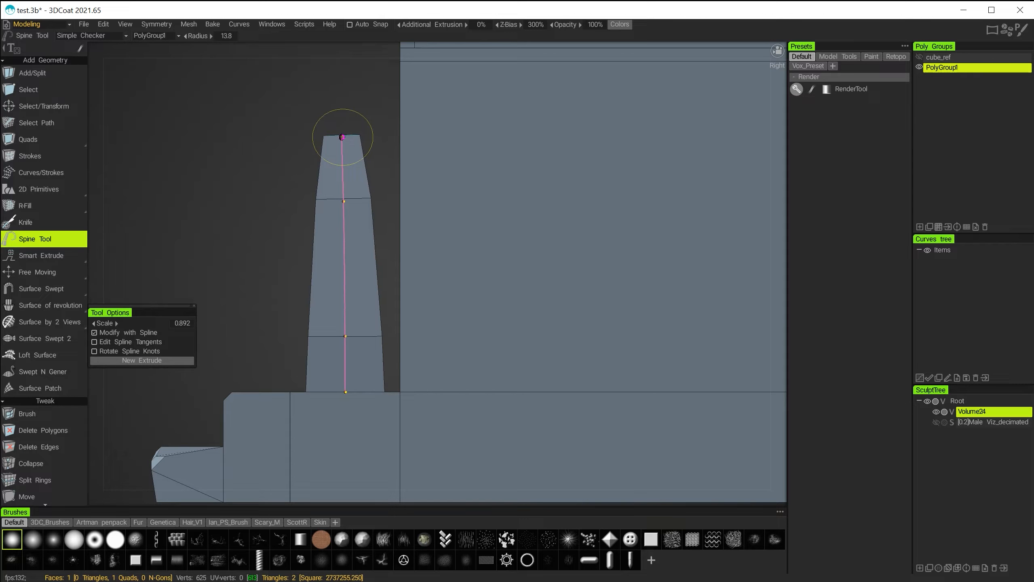
right_click_drag(352, 137, 348, 137)
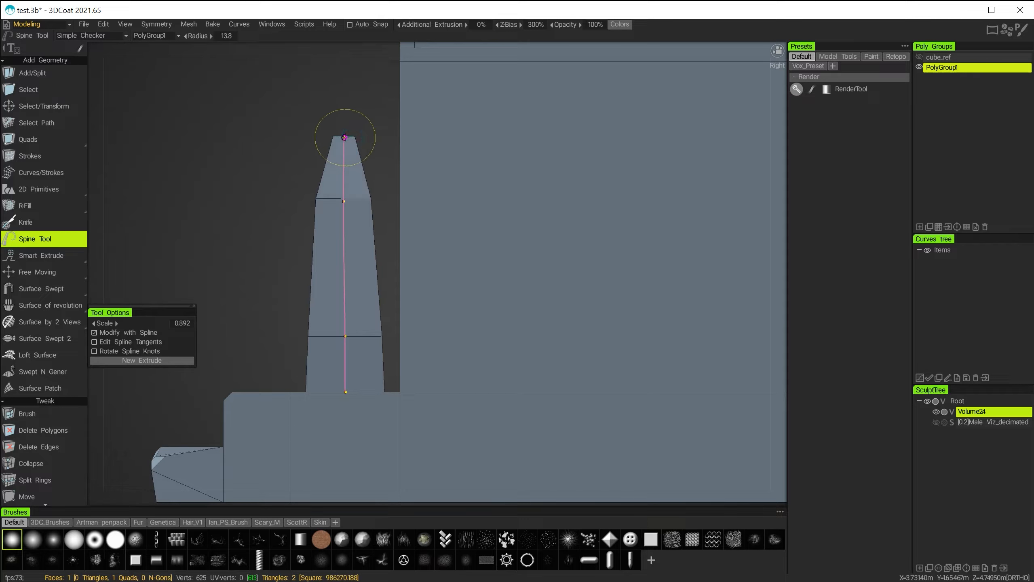
Extrude a fourth spine segment scaled outward as a flared capital, and add a thin cap segment above it
left_click(171, 358)
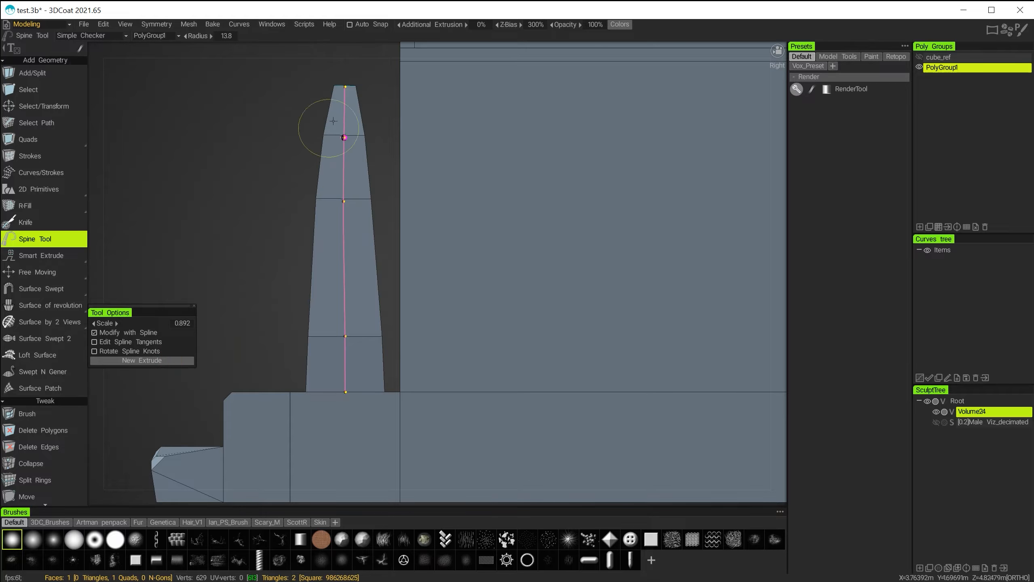
right_click_drag(345, 87, 352, 92)
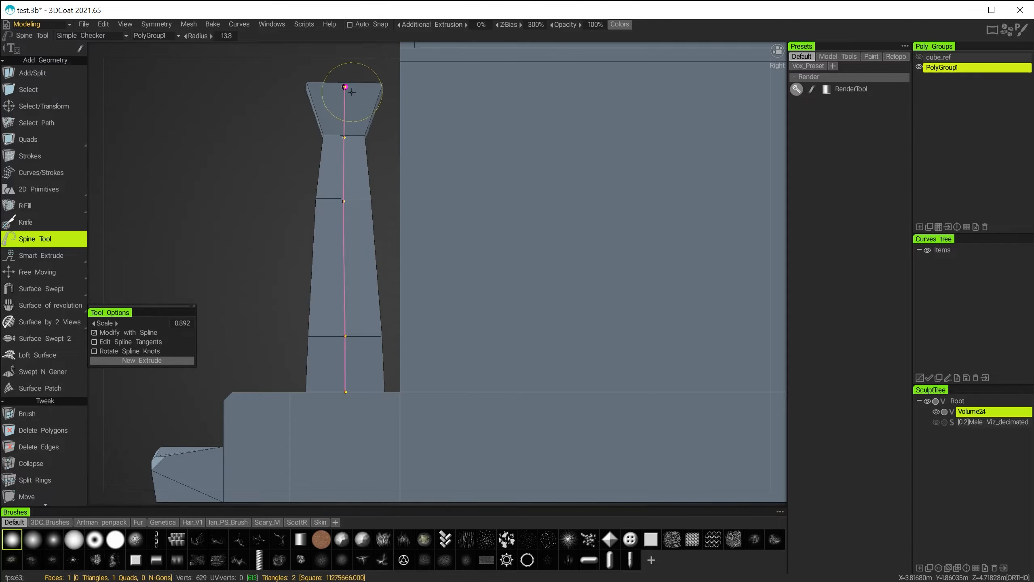
mouse_move(356, 95)
left_mouse_down("alt")
mouse_move(312, 149)
mouse_move(443, 140)
mouse_move(553, 288)
mouse_move(437, 306)
mouse_move(404, 295)
left_mouse_up("alt")
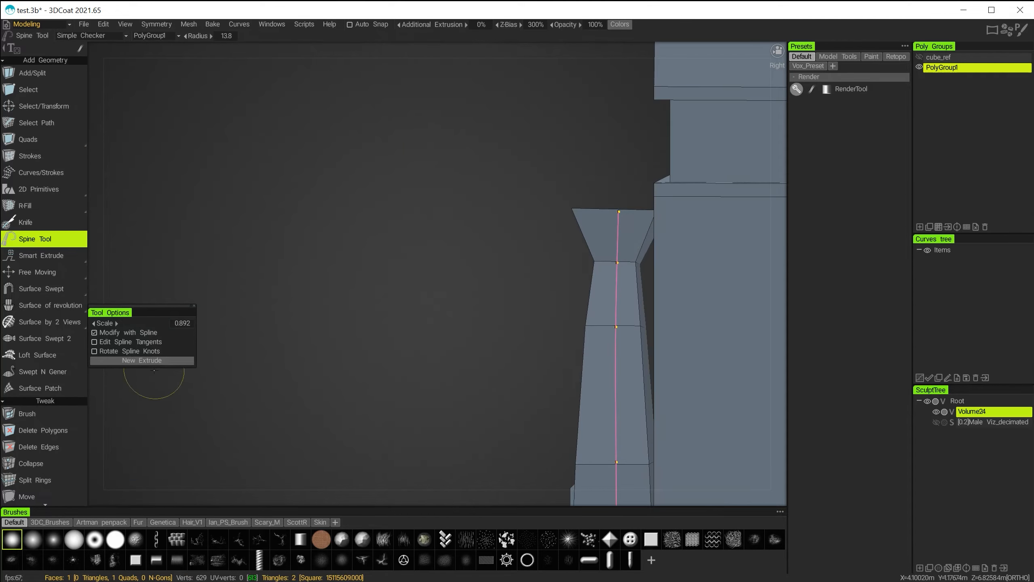
left_click(145, 360)
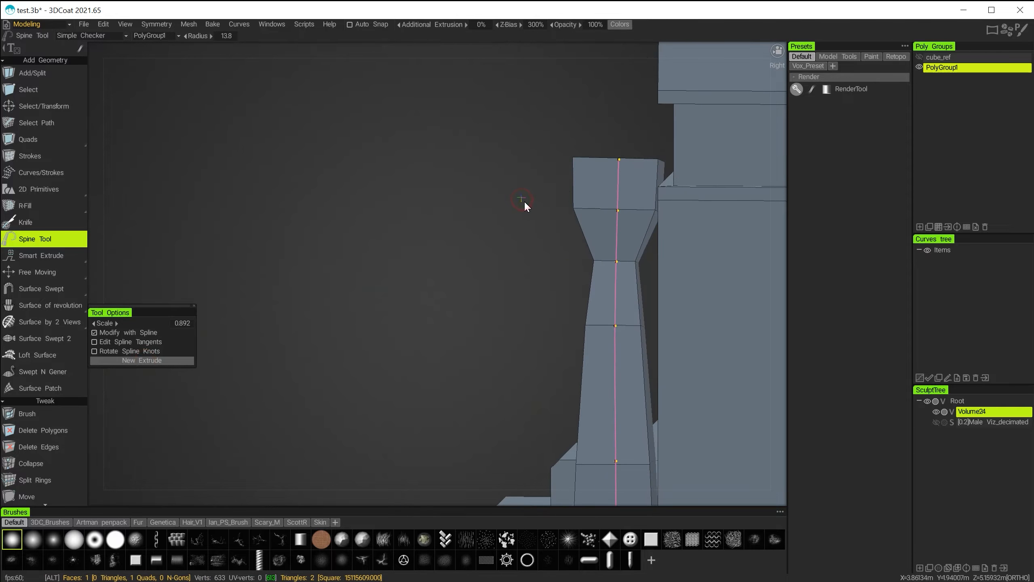
left_click_drag(619, 160, 618, 192)
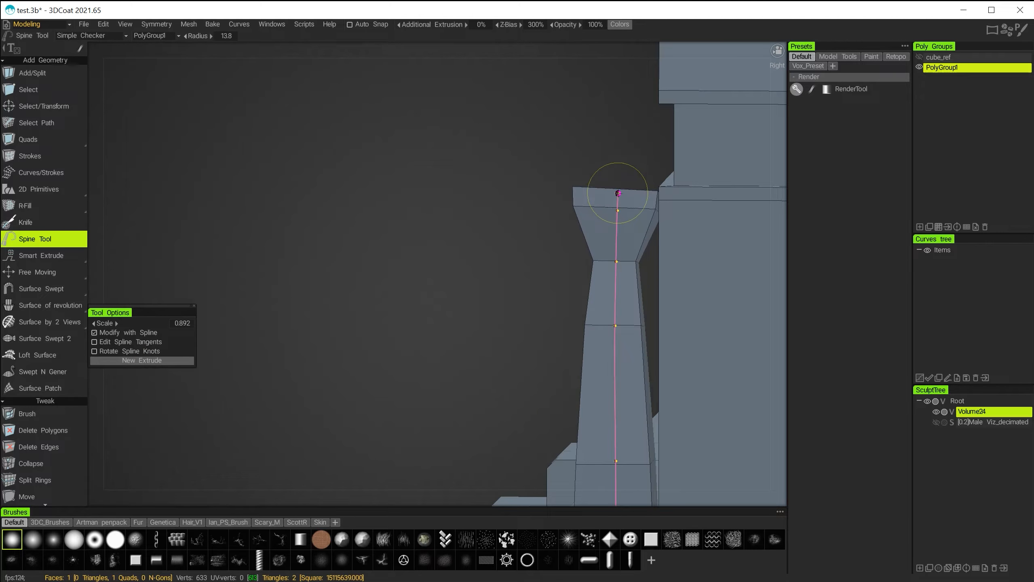
Reposition the shaft's middle and neck knots sideways in the front view to correct the column's lean
left_click_drag(505, 218, 628, 270, "alt")
middle_click_drag(645, 281, 688, 251, "alt")
mouse_move(689, 251)
right_mouse_down("alt")
mouse_move(664, 242)
mouse_move(694, 258)
right_mouse_up("alt")
left_click_drag(694, 258, 688, 255, "alt")
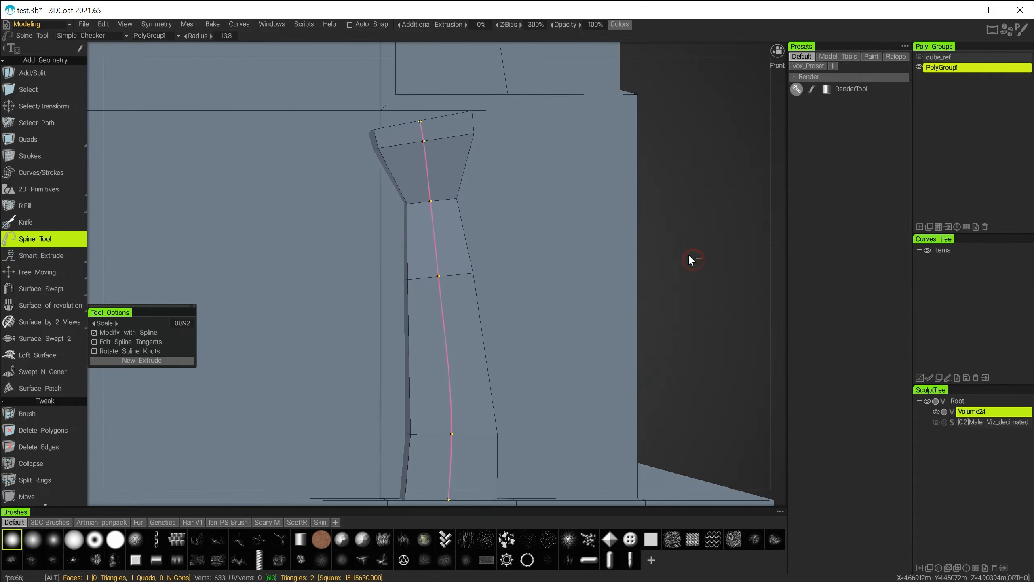
mouse_move(689, 255)
middle_mouse_down("alt")
mouse_move(677, 196)
mouse_move(681, 273)
middle_mouse_up("alt")
right_click_drag(681, 274, 631, 277, "alt")
left_click_drag(630, 277, 593, 280, "alt")
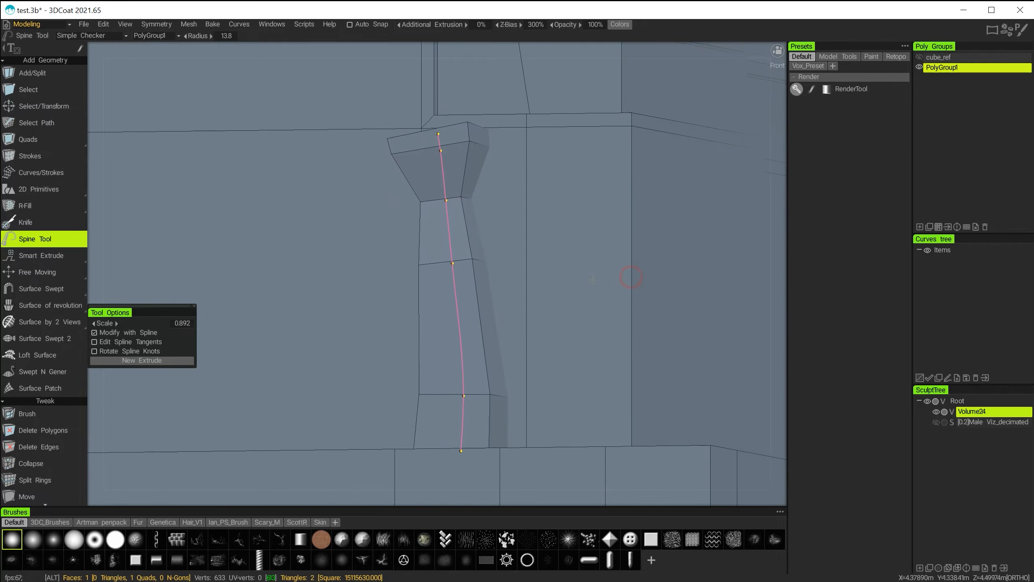
mouse_move(408, 344)
left_mouse_down("alt")
mouse_move(443, 356)
mouse_move(424, 345)
left_mouse_up("alt")
left_click_drag(467, 264, 452, 267)
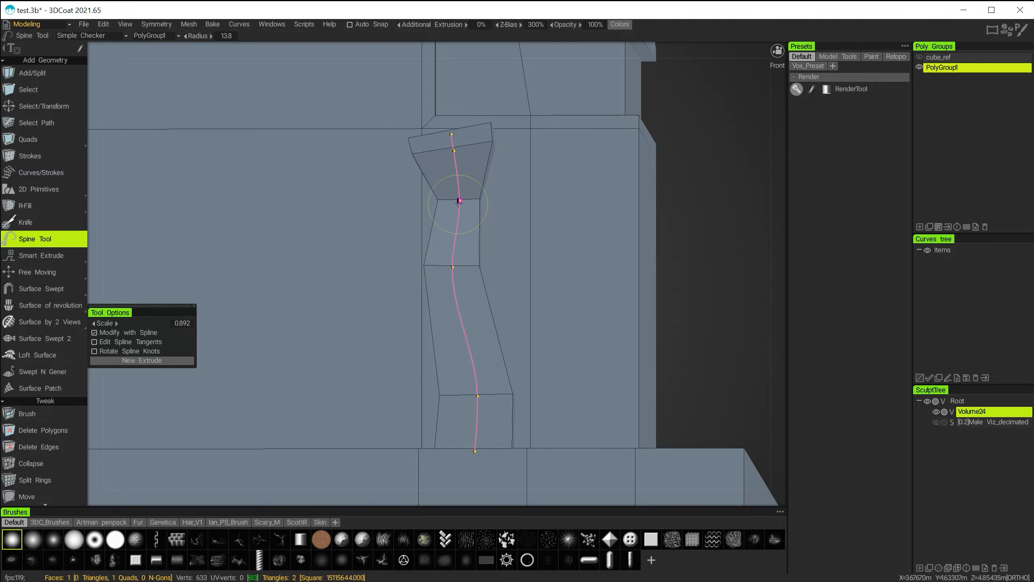
left_click_drag(458, 200, 462, 201)
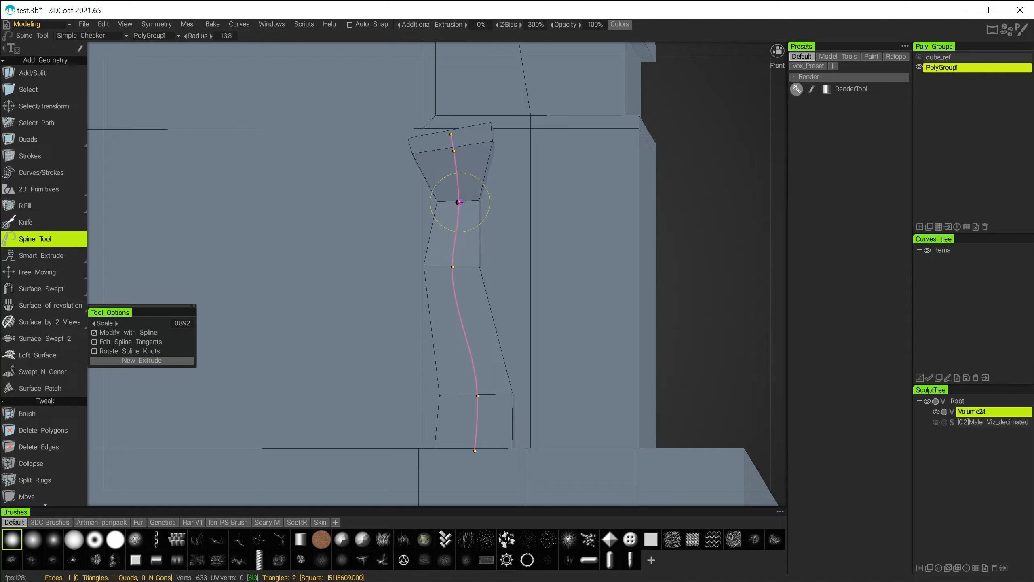
left_click_drag(453, 267, 460, 265)
Align the neck and middle knots over the column's base, and lower the capital's knots slightly toward the shaft's axis
left_click_drag(486, 312, 464, 318, "alt")
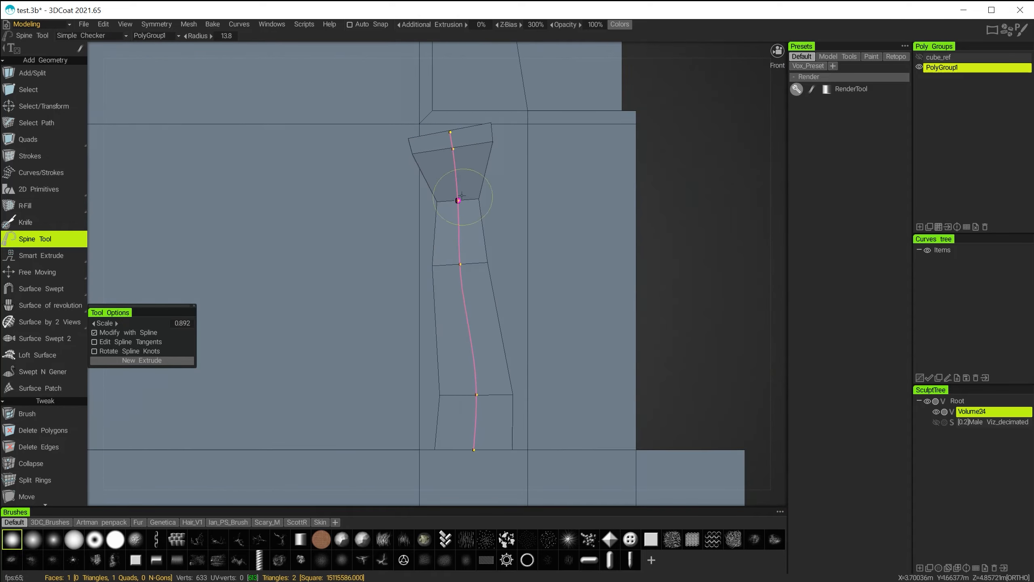
left_click_drag(462, 196, 472, 194)
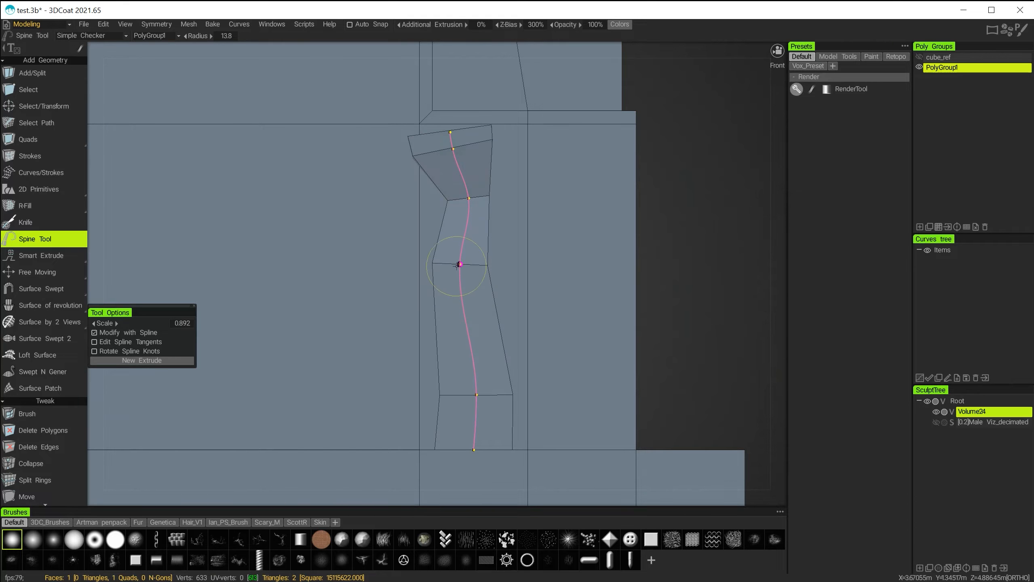
left_click_drag(459, 265, 470, 264)
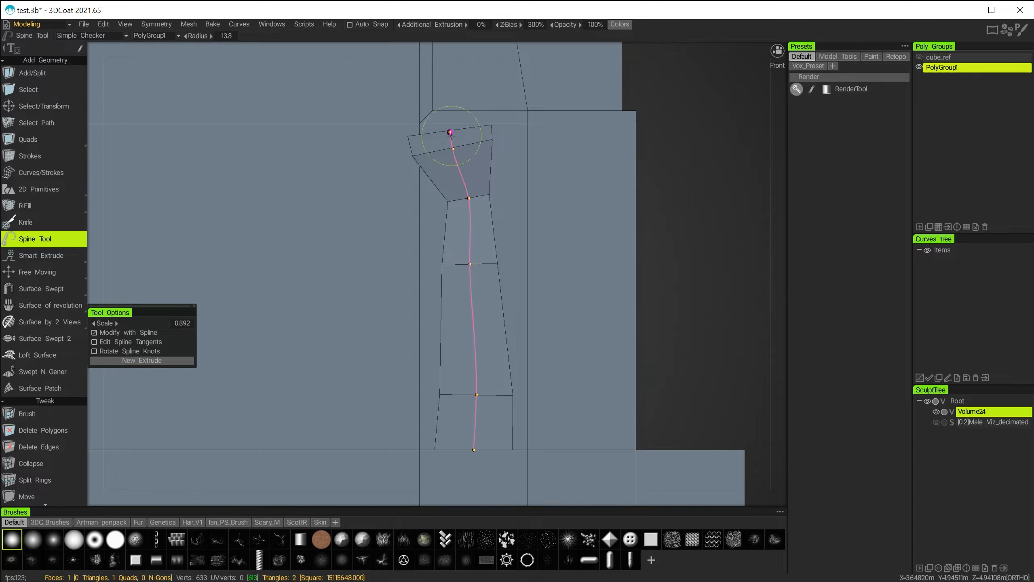
left_click_drag(450, 132, 458, 153)
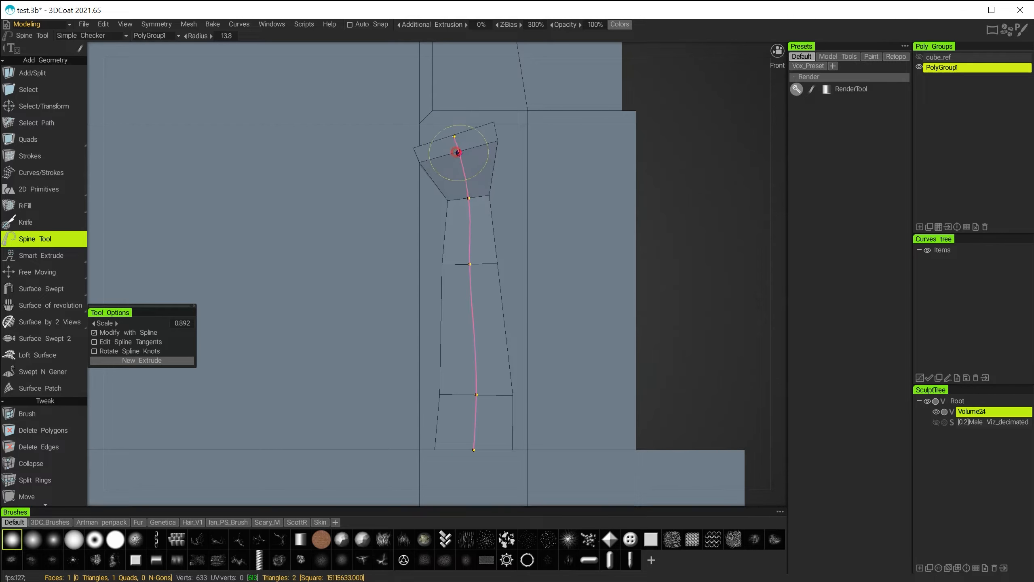
Check the finished column at the building corner and end its spine extrusion, returning to face selection
left_click_drag(487, 277, 464, 306, "alt")
right_click_drag(464, 305, 454, 281, "alt")
left_click_drag(455, 281, 378, 266, "alt")
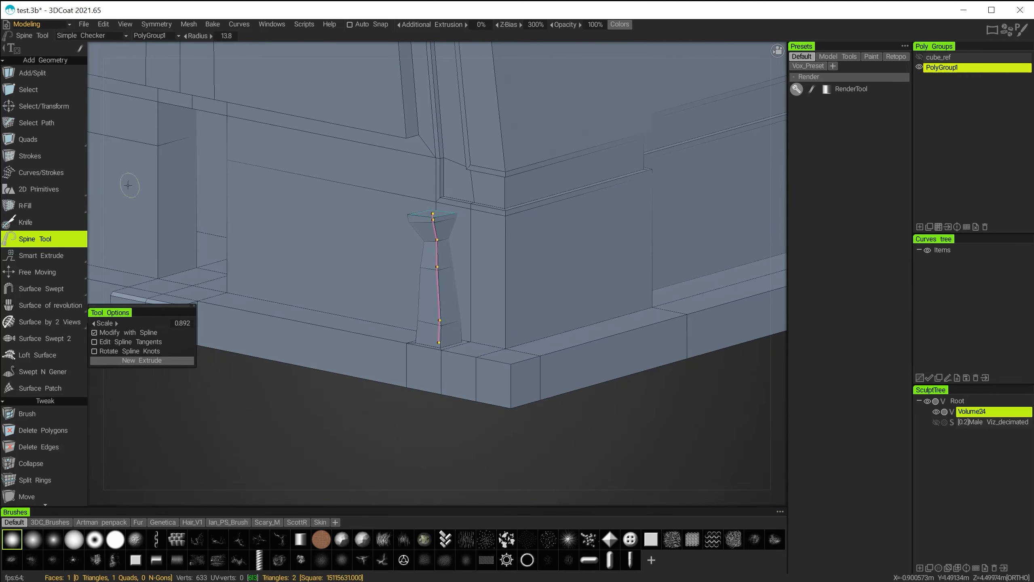
key("Escape")
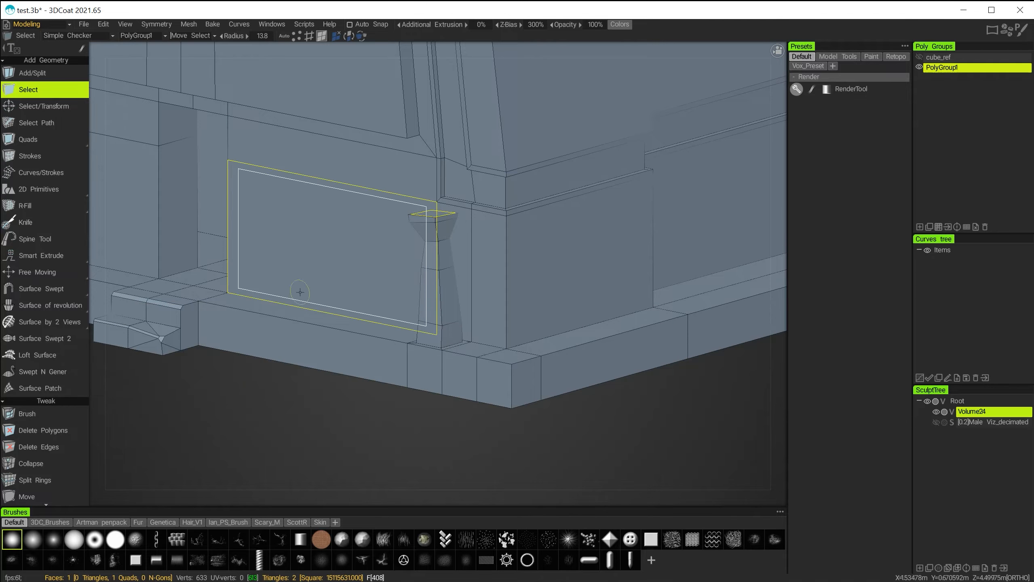
Clear the current selection, select the corner column's top face and expand the selection down to the column's base
key("Escape")
right_click_drag(332, 420, 308, 404, "alt")
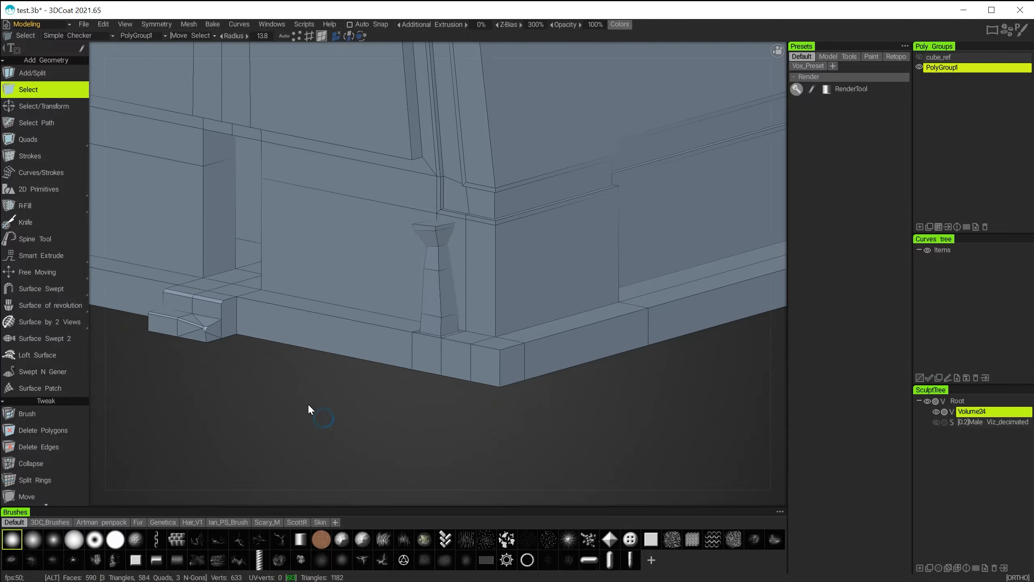
left_click_drag(308, 402, 331, 386, "alt")
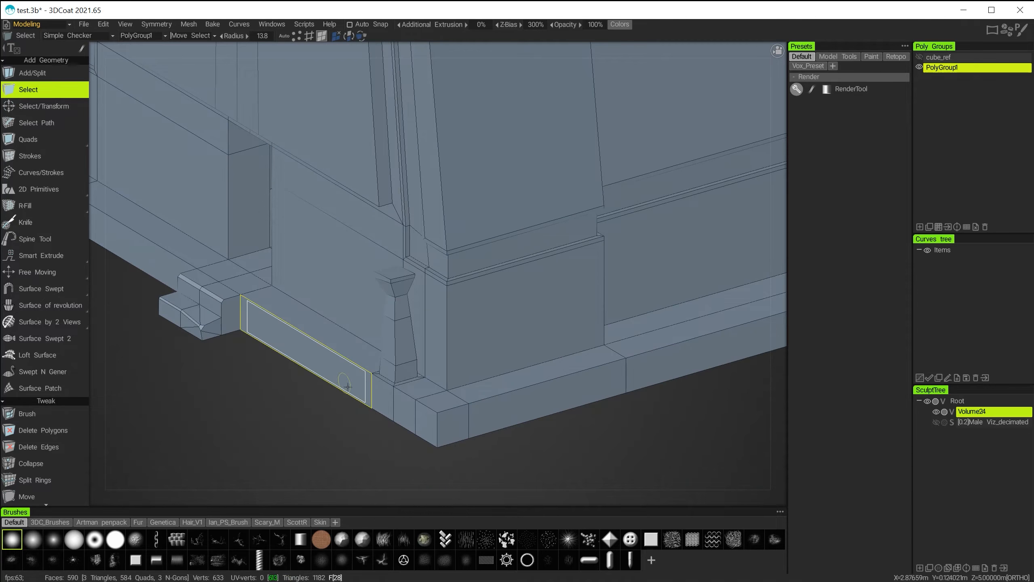
right_click_drag(306, 383, 346, 442, "alt")
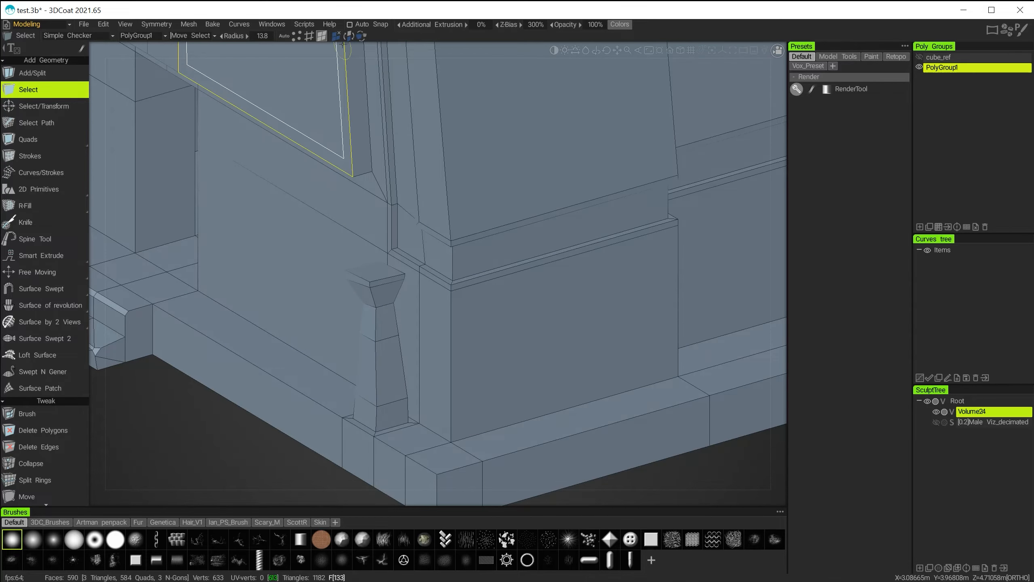
left_click(376, 271)
middle_click_drag(337, 295, 360, 197, "alt")
scroll(56, 384, "down", 8)
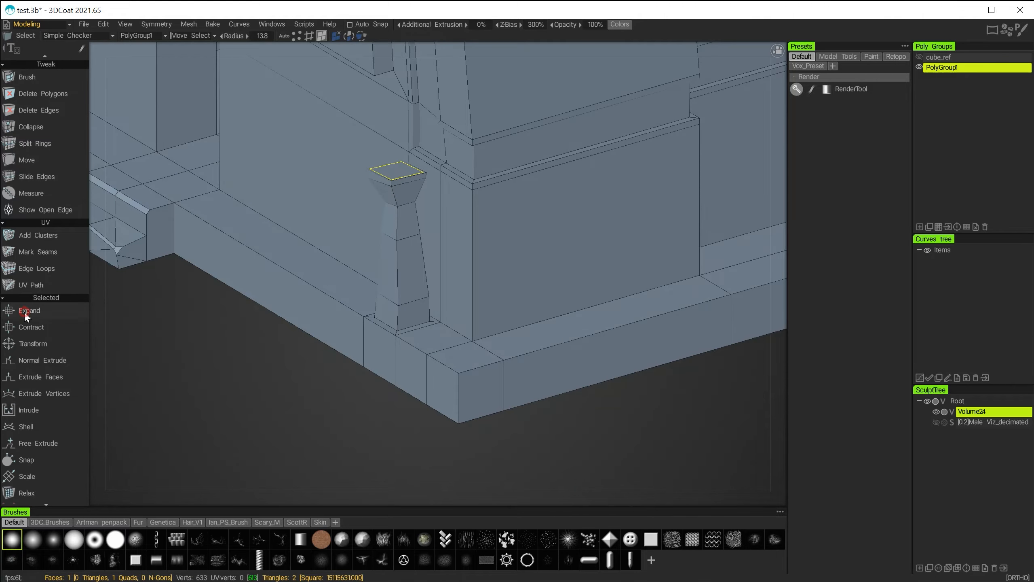
left_click(25, 310)
left_click(24, 311)
left_click(25, 311)
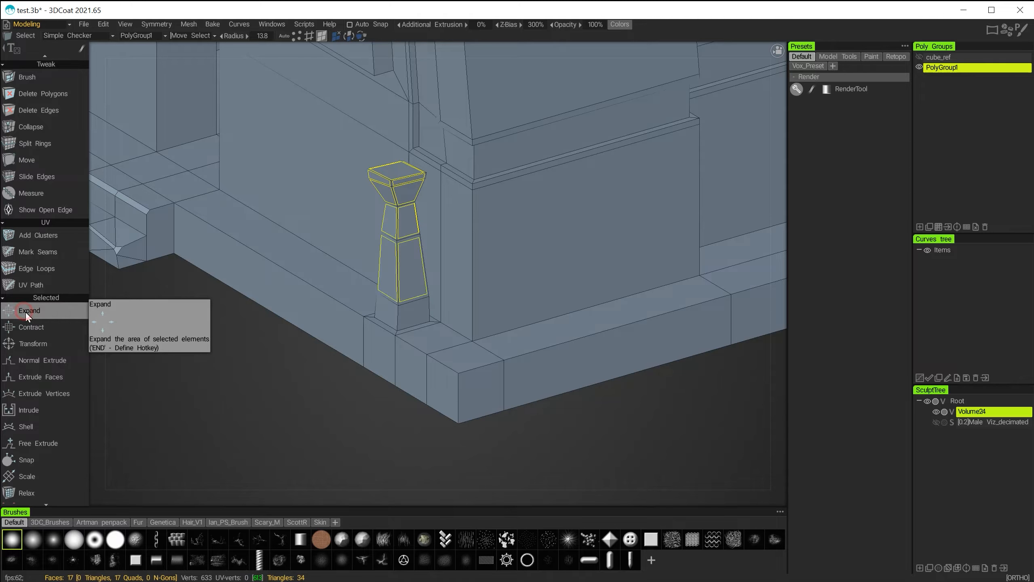
left_click(26, 312)
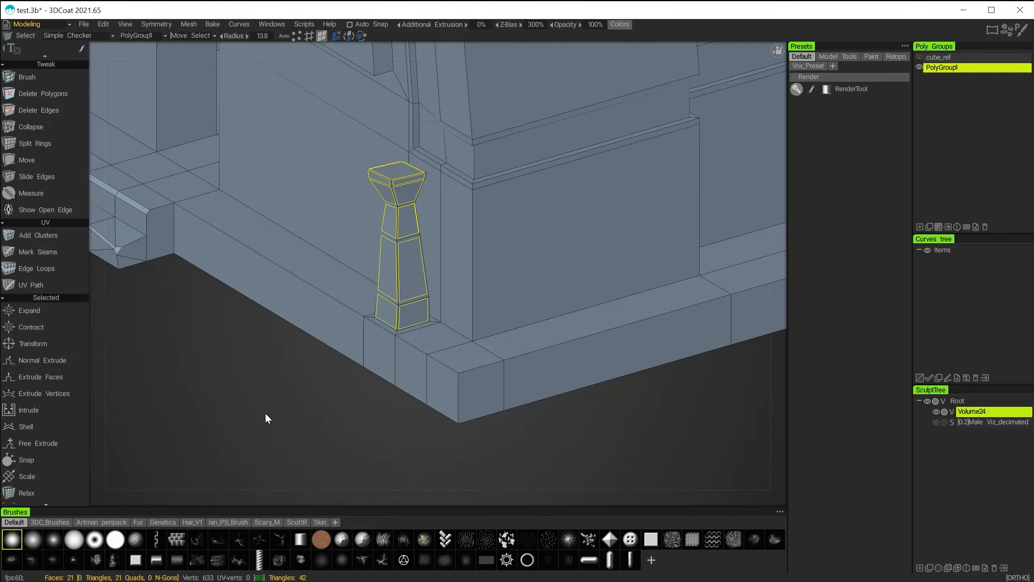
left_click_drag(265, 411, 296, 407, "alt")
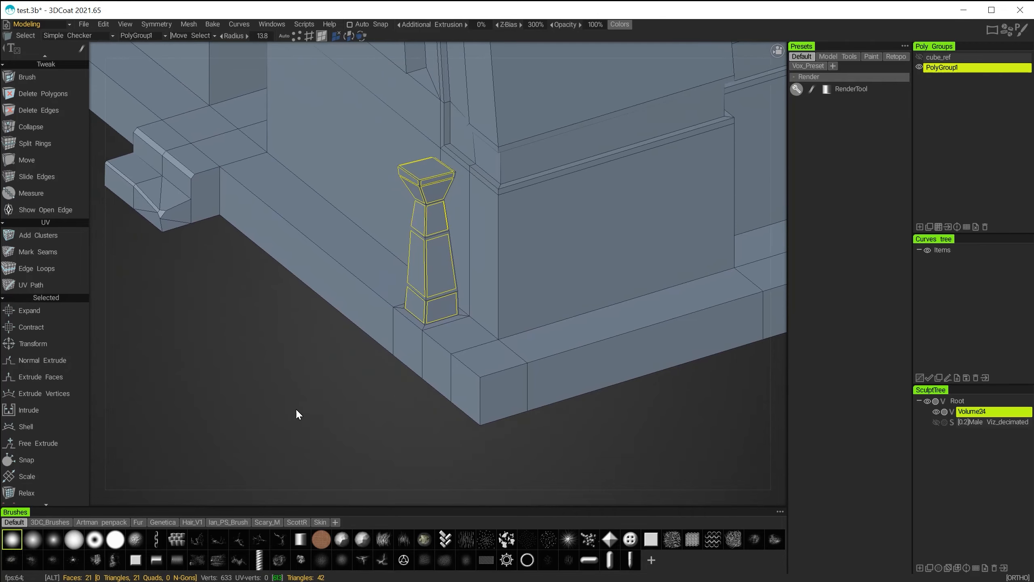
Clone the selected column faces and move the copy along the front wall past the doorway to X about -2.33
scroll(61, 400, "down", 6)
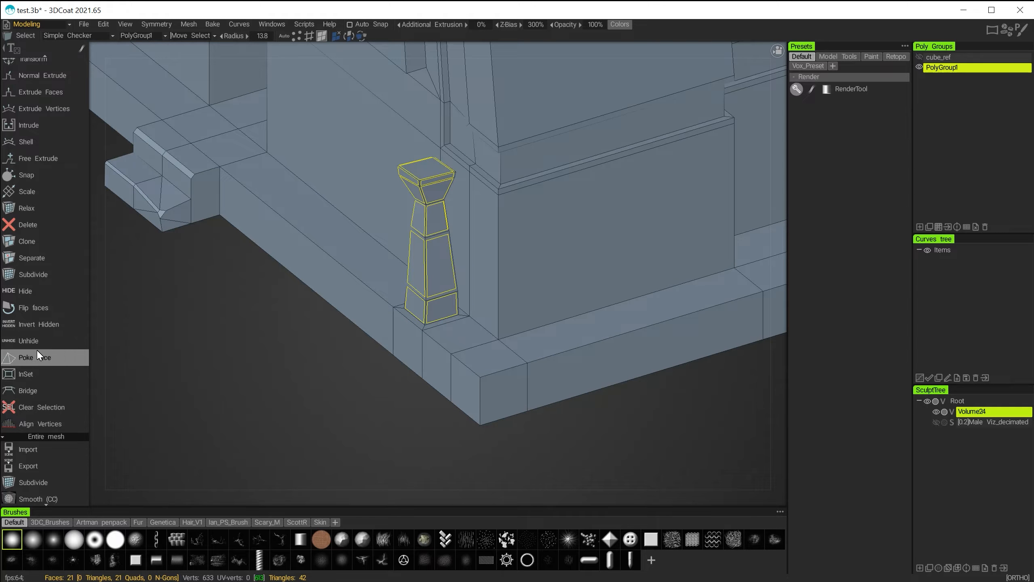
left_click(19, 241)
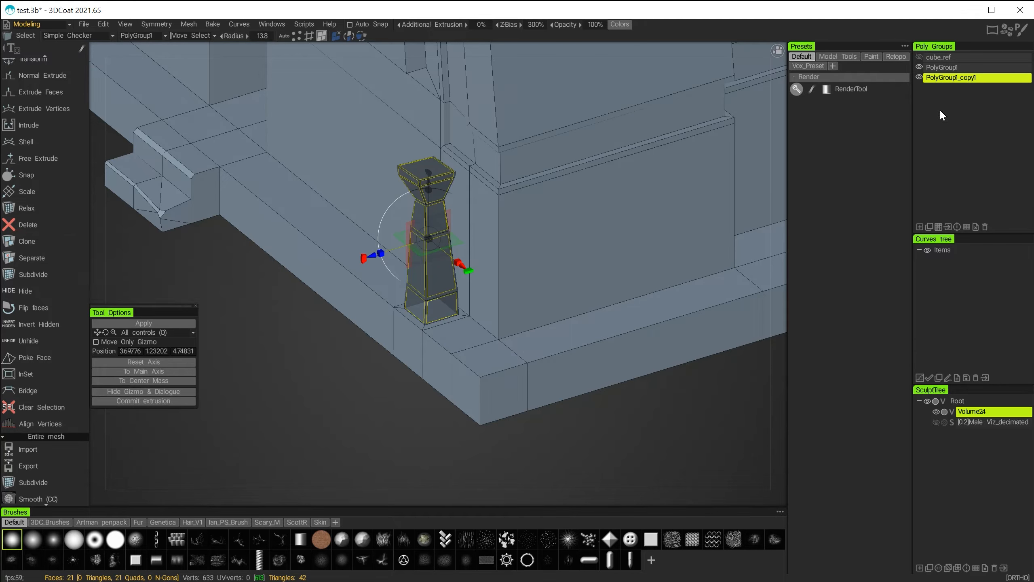
left_click(940, 78)
mouse_move(326, 367)
left_mouse_down("alt")
mouse_move(396, 409)
mouse_move(441, 384)
mouse_move(662, 421)
left_mouse_up("alt")
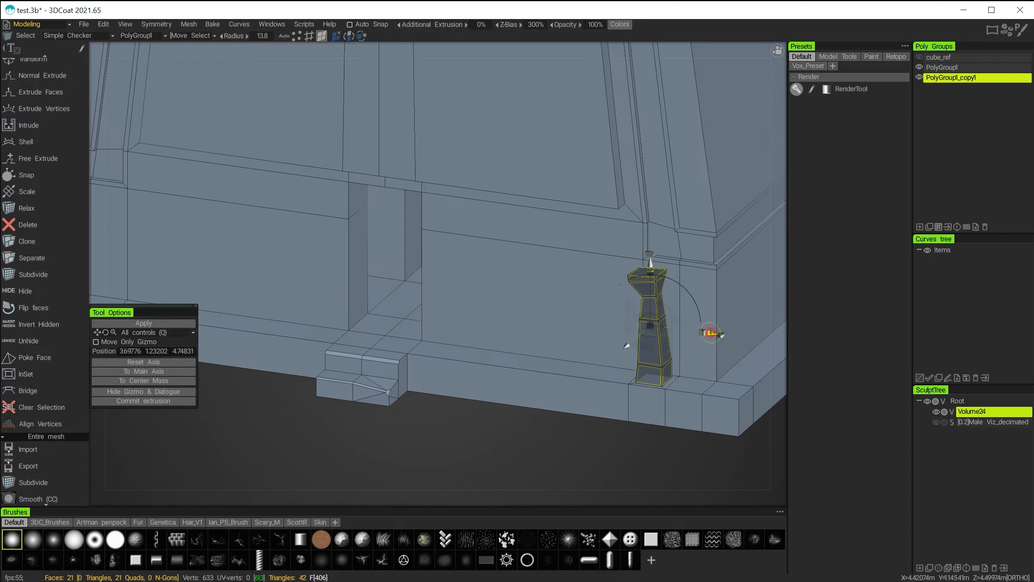
mouse_move(710, 333)
left_mouse_down()
mouse_move(668, 315)
mouse_move(267, 272)
left_mouse_up()
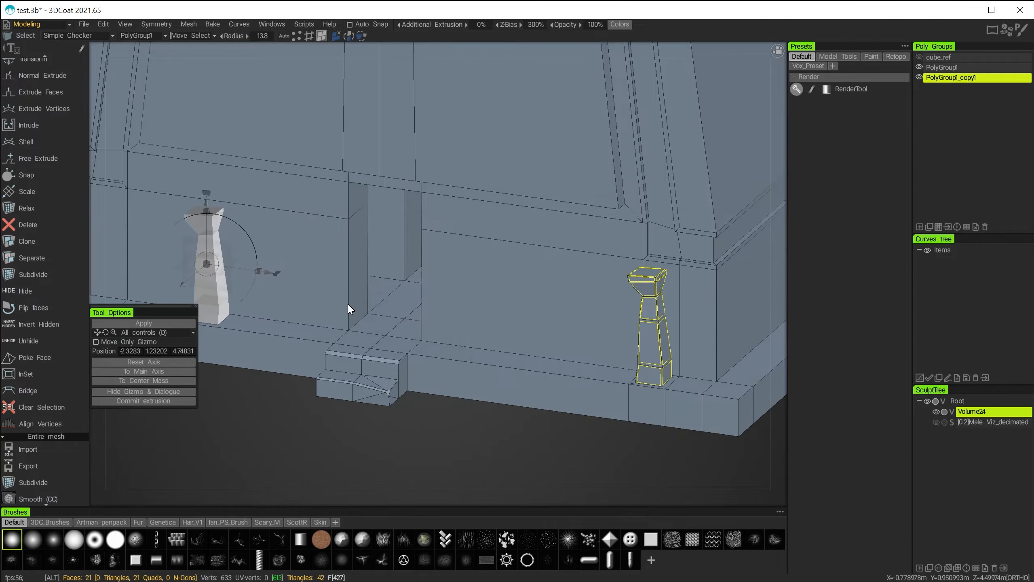
left_click_drag(347, 302, 529, 359, "alt")
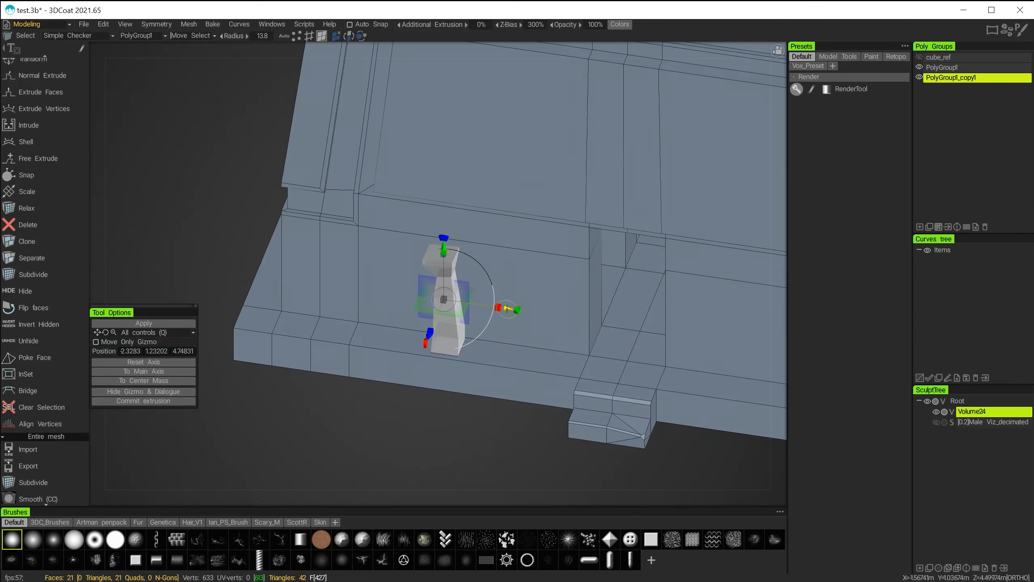
Move the cloned column onto the plinth at the opposite front corner, X about -3.80, and apply the clone
left_click_drag(507, 308, 401, 294)
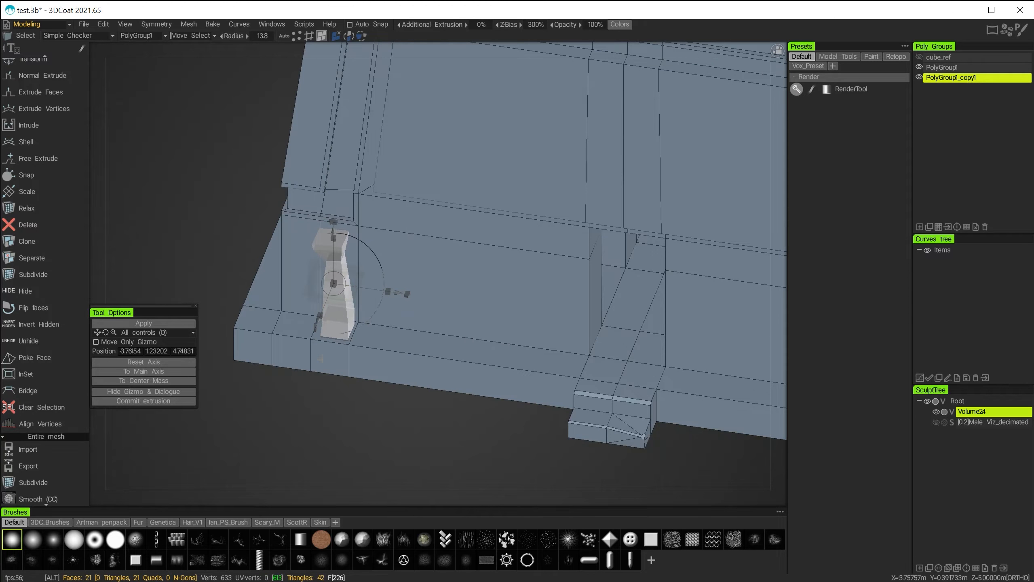
right_click_drag(321, 358, 449, 426, "alt")
middle_click_drag(449, 426, 639, 291, "alt")
mouse_move(473, 328)
left_mouse_down("alt")
mouse_move(531, 335)
mouse_move(335, 228)
mouse_move(339, 197)
left_mouse_up("alt")
right_click_drag(579, 309, 528, 281, "alt")
left_click_drag(527, 280, 388, 312, "alt")
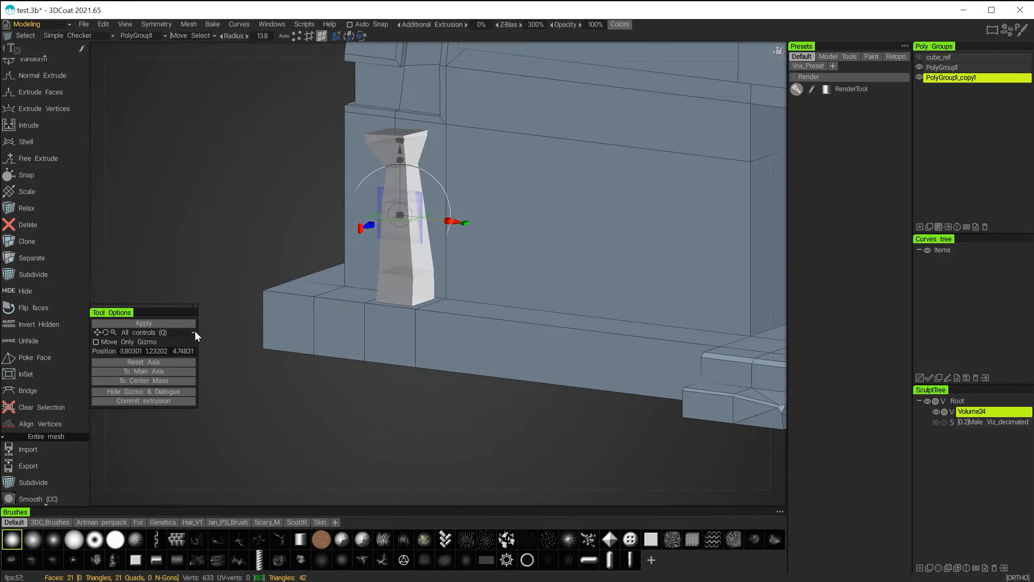
left_click(172, 325)
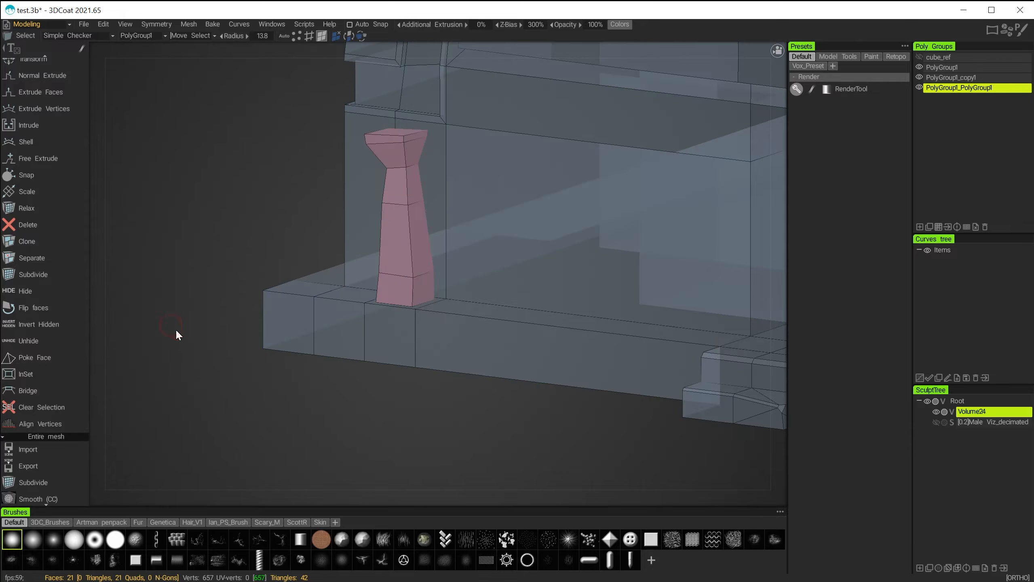
Inspect both front columns and delete the unneeded poly group PolyGroup1_copy1
right_click_drag(445, 305, 432, 274, "alt")
middle_click_drag(432, 274, 241, 251, "alt")
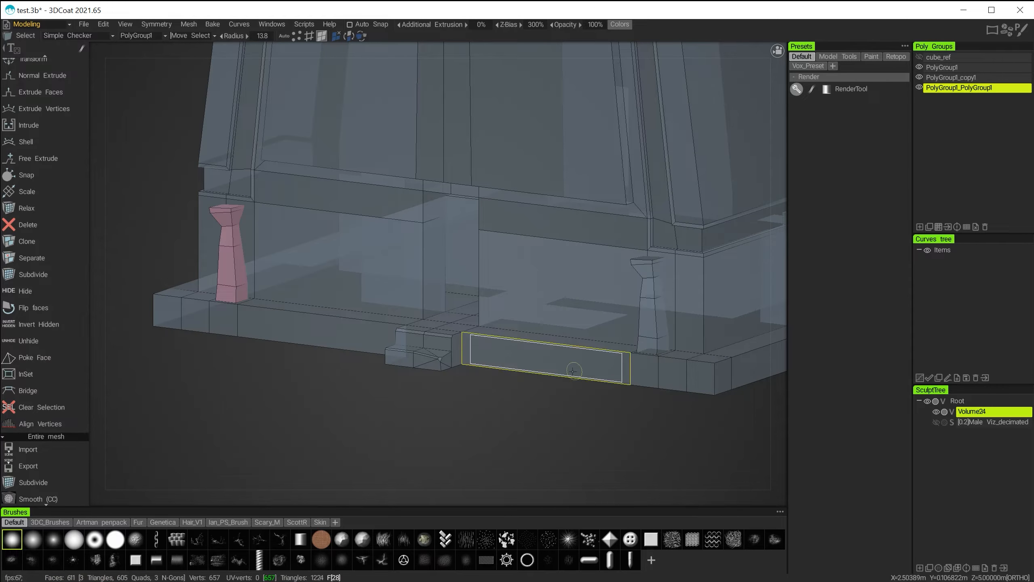
right_click_drag(542, 396, 518, 395)
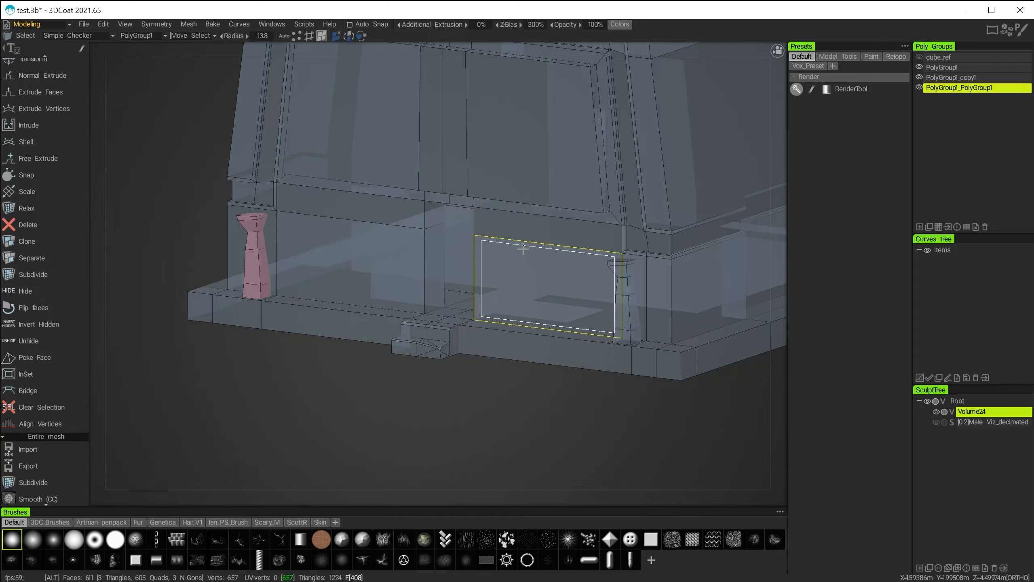
middle_click_drag(523, 248, 447, 315, "alt")
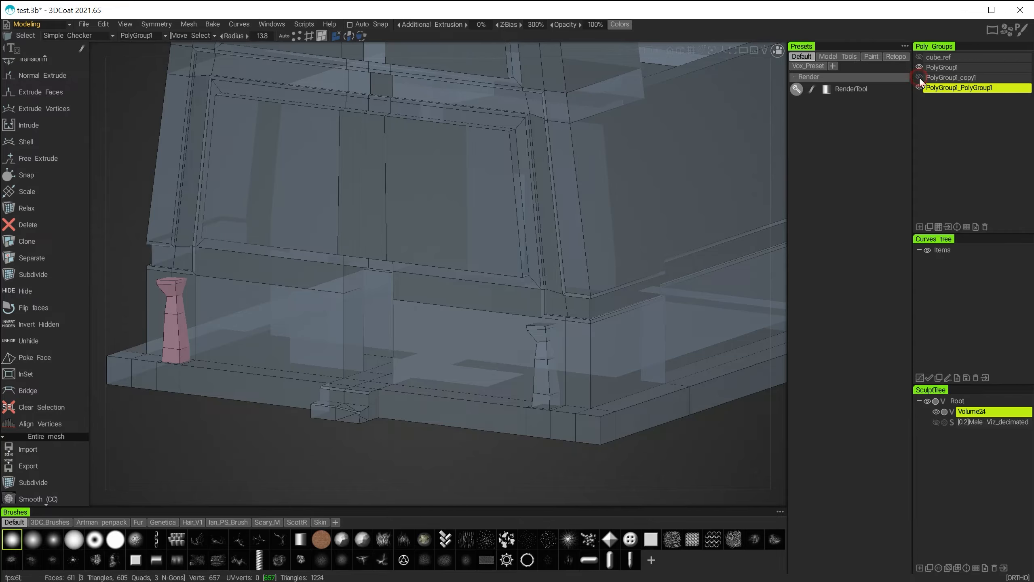
left_click(943, 79)
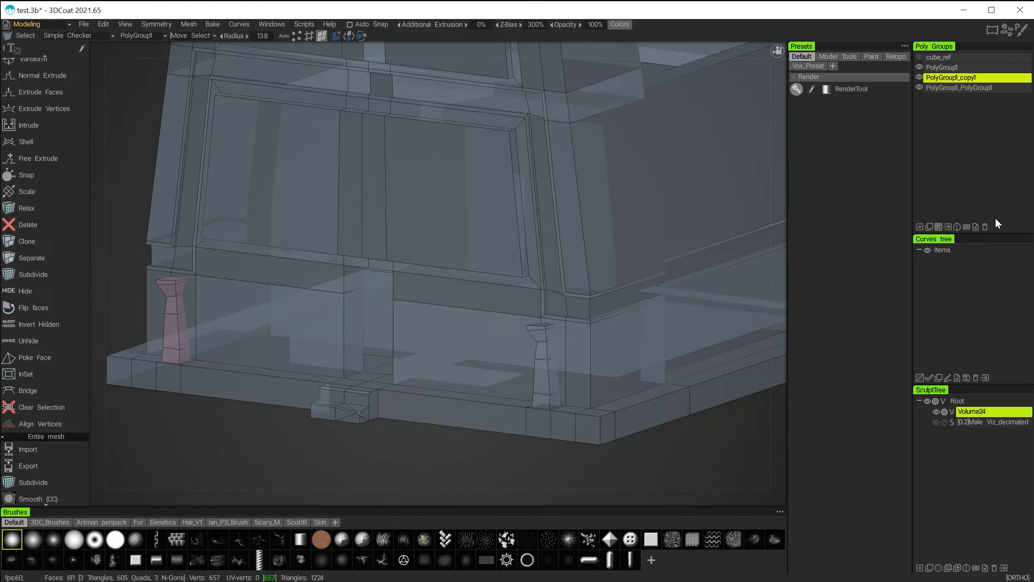
left_click(986, 227)
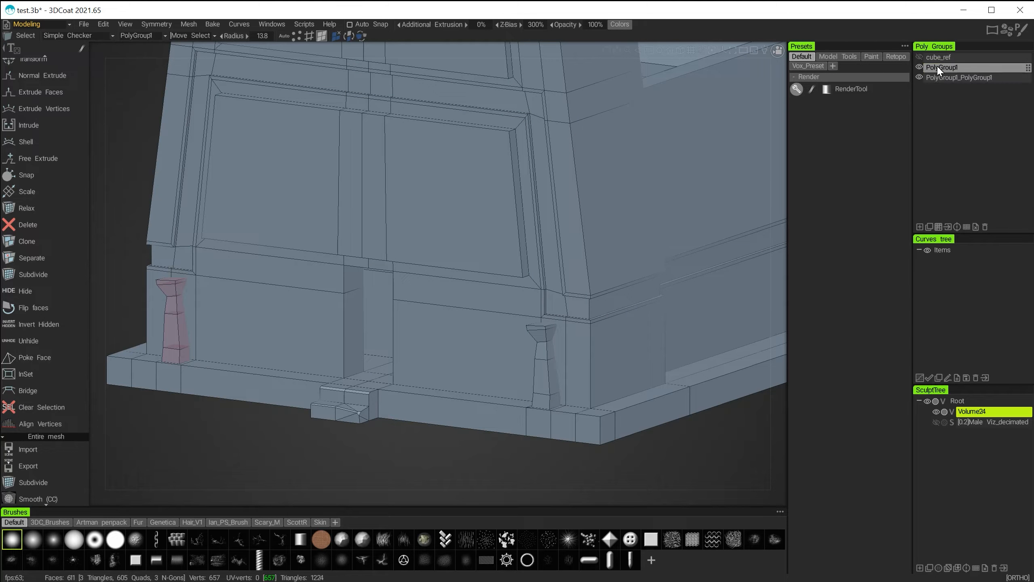
Identify the poly group holding the main building and rename it as temple
left_click(919, 65)
left_click(920, 65)
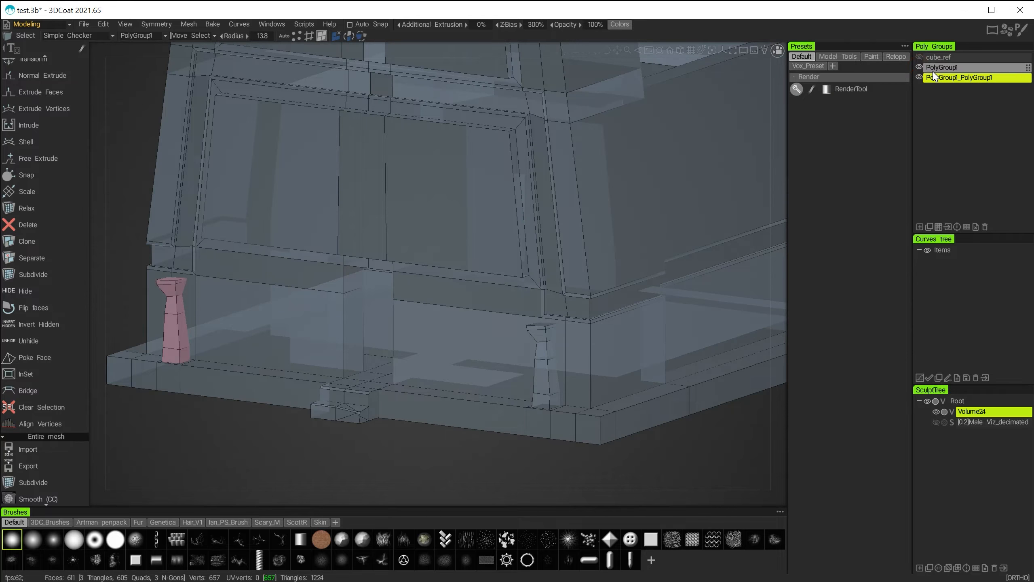
left_click(938, 66)
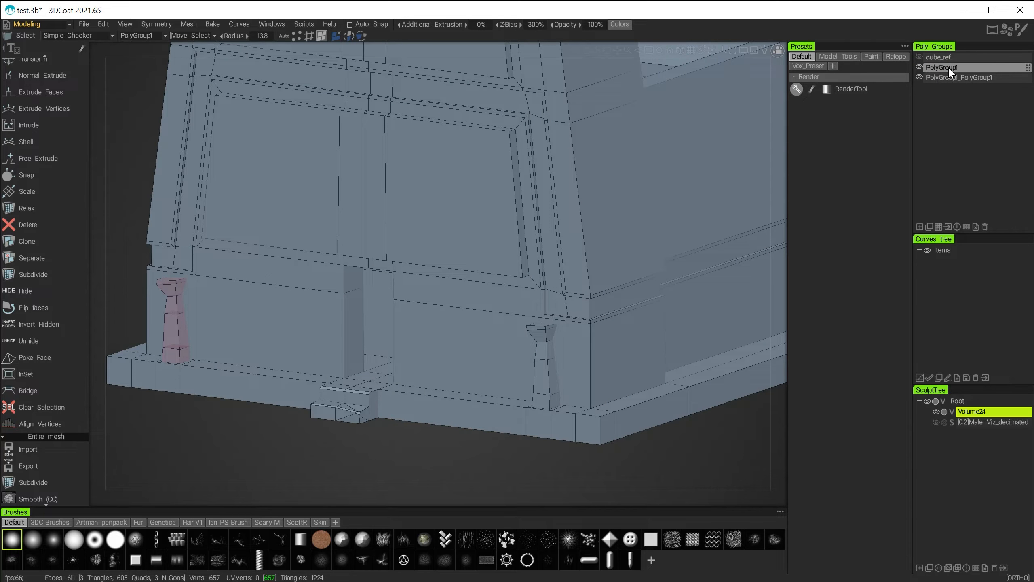
double_click(949, 68)
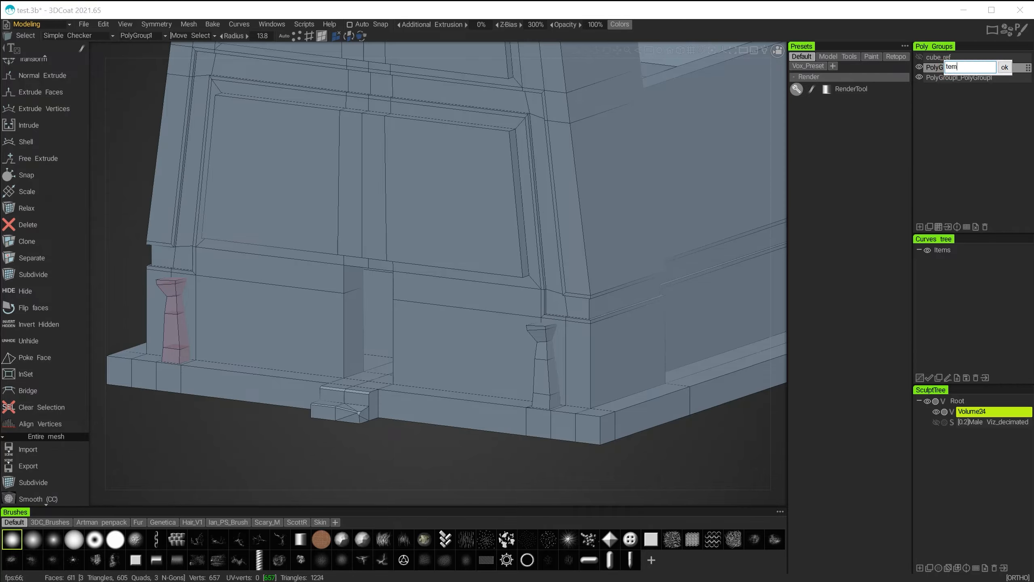
key("Return")
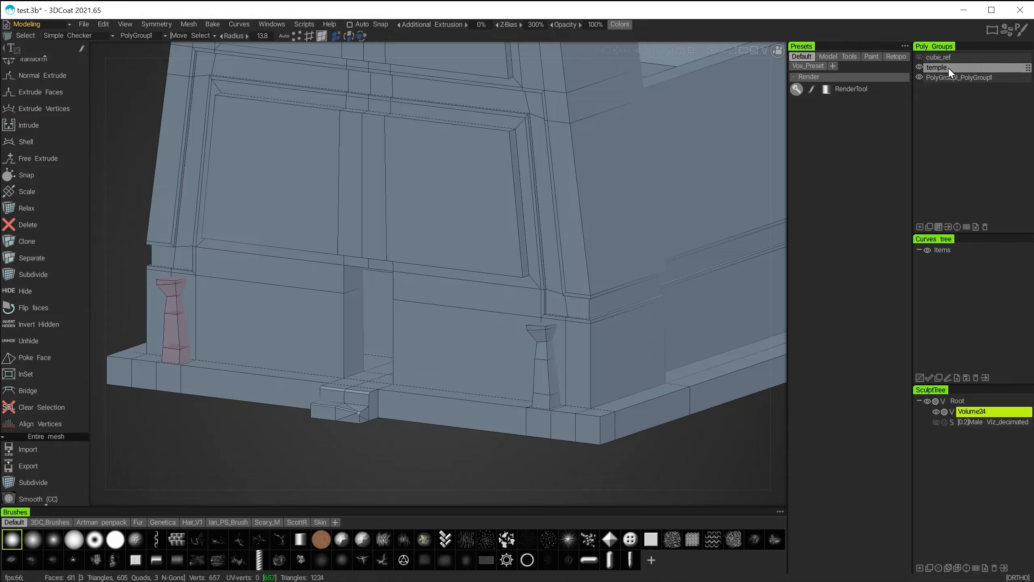
Toggle the cloned column's poly group off and on to identify it, and open its name for editing
left_click(920, 77)
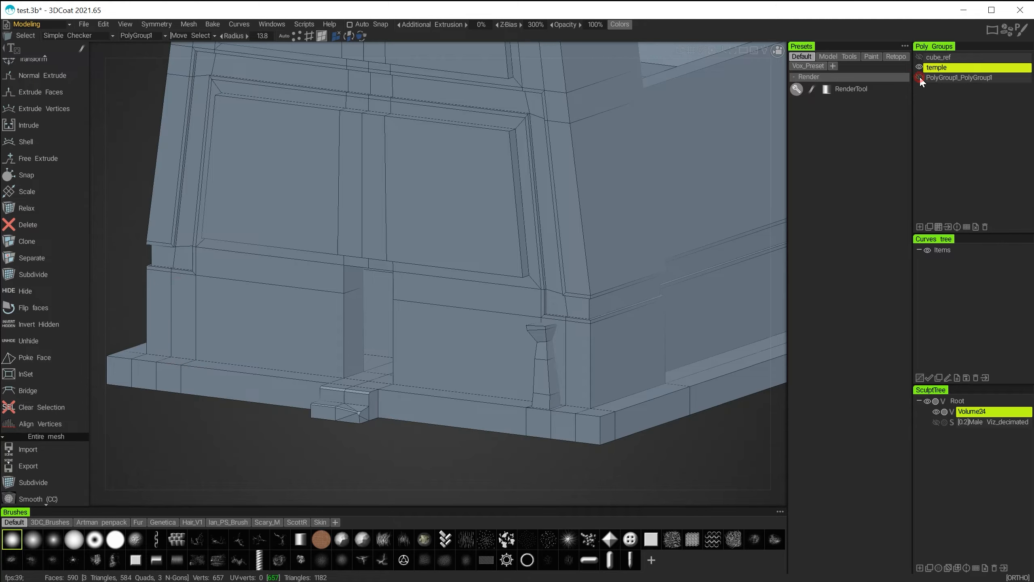
left_click(920, 77)
double_click(949, 77)
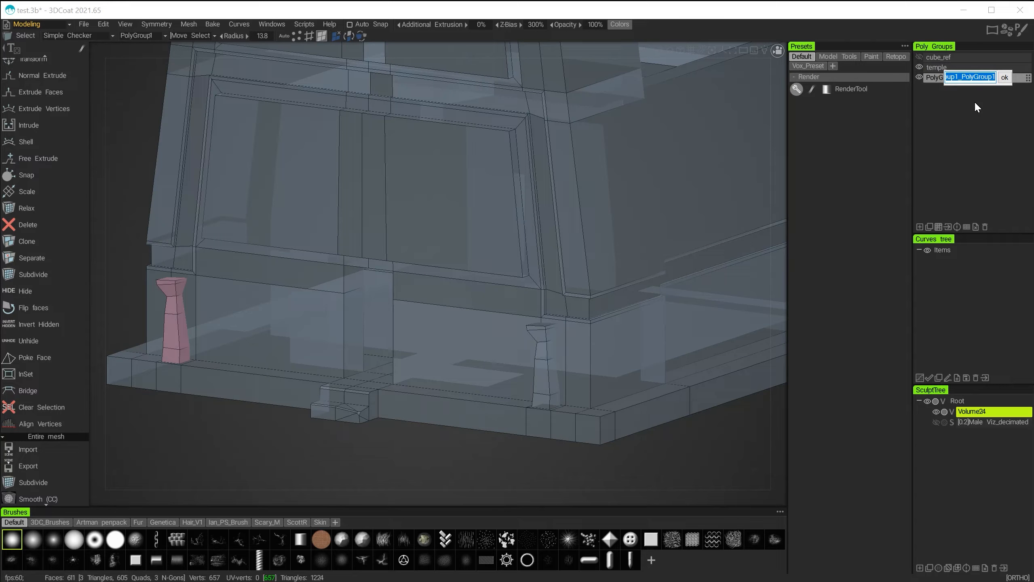
Rename the new poly group as "stand" and toggle its visibility off and back on
type("stand")
key("Return")
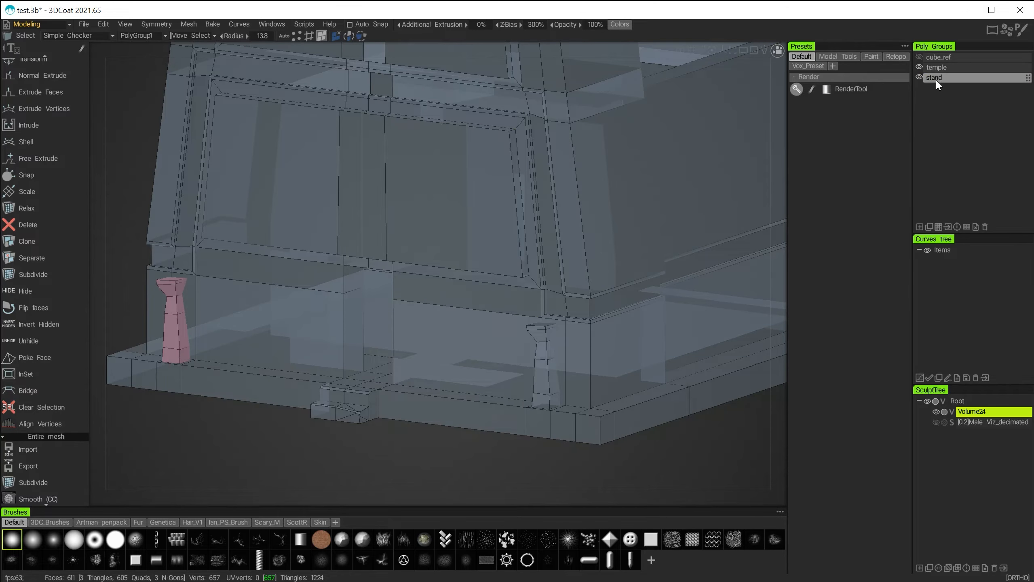
left_click(919, 77)
left_click(919, 77)
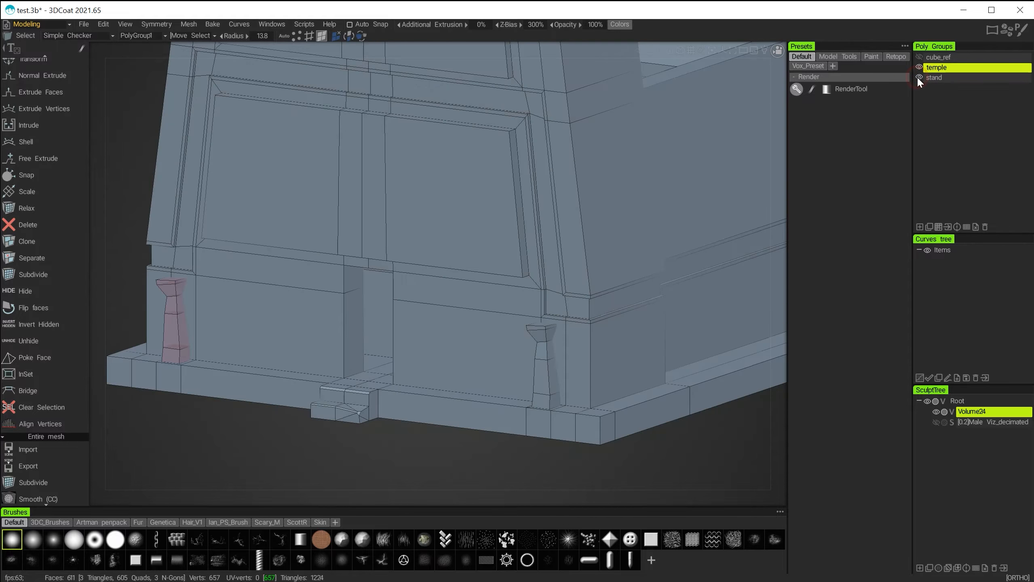
Move the stand poly group above temple in the poly group order and make temple the active group
middle_click_drag(358, 340, 458, 291, "alt")
left_click_drag(458, 292, 495, 278, "alt")
middle_click_drag(495, 278, 446, 321, "alt")
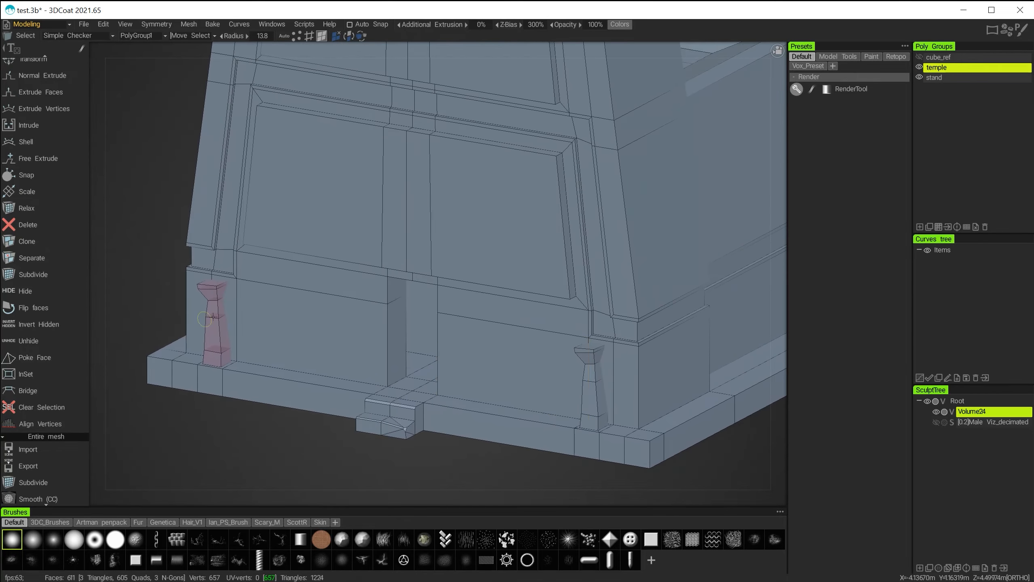
left_click(954, 78)
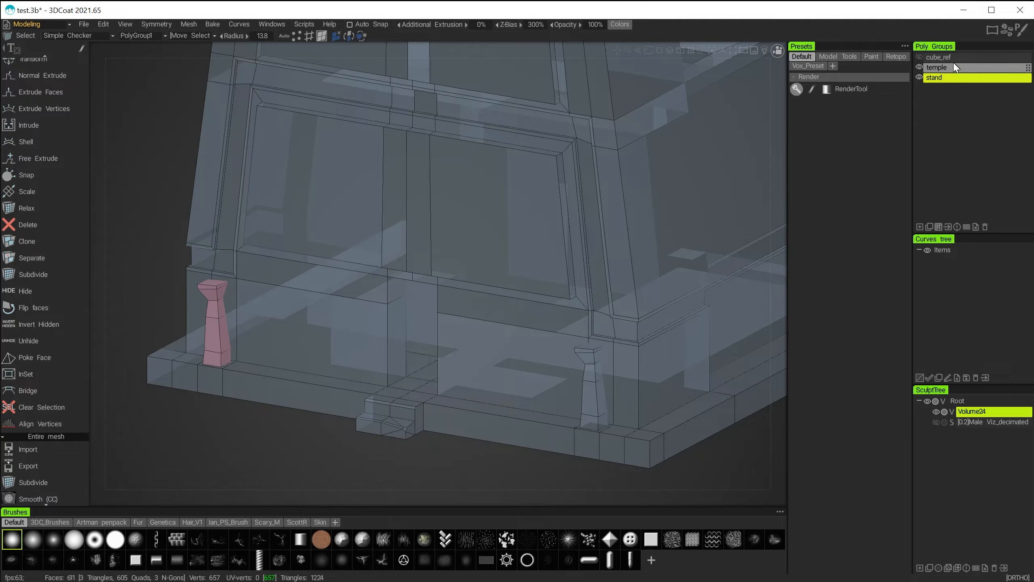
left_click(951, 78)
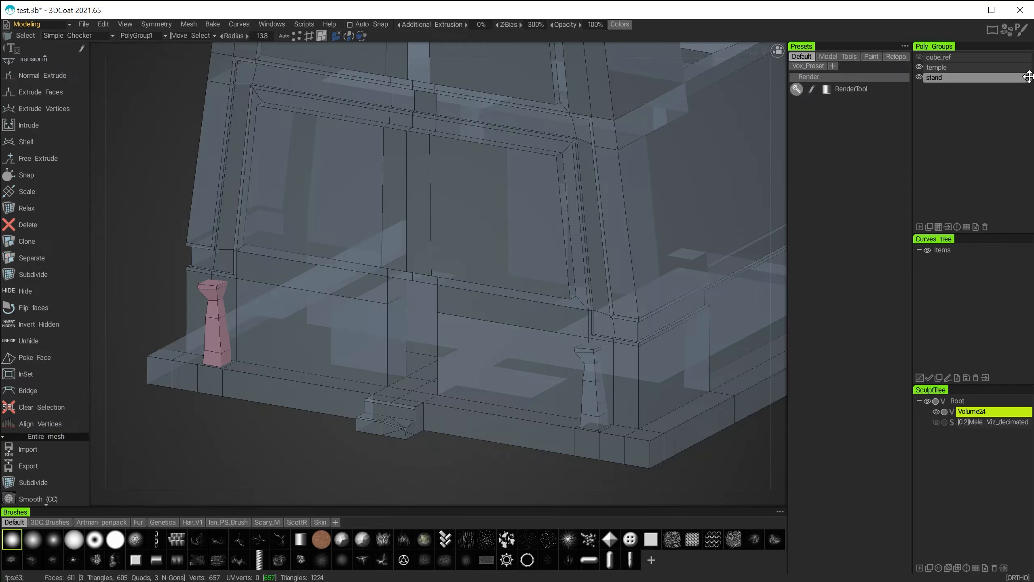
mouse_move(1028, 77)
left_mouse_down()
mouse_move(1025, 68)
mouse_move(1014, 90)
mouse_move(1021, 78)
left_mouse_up()
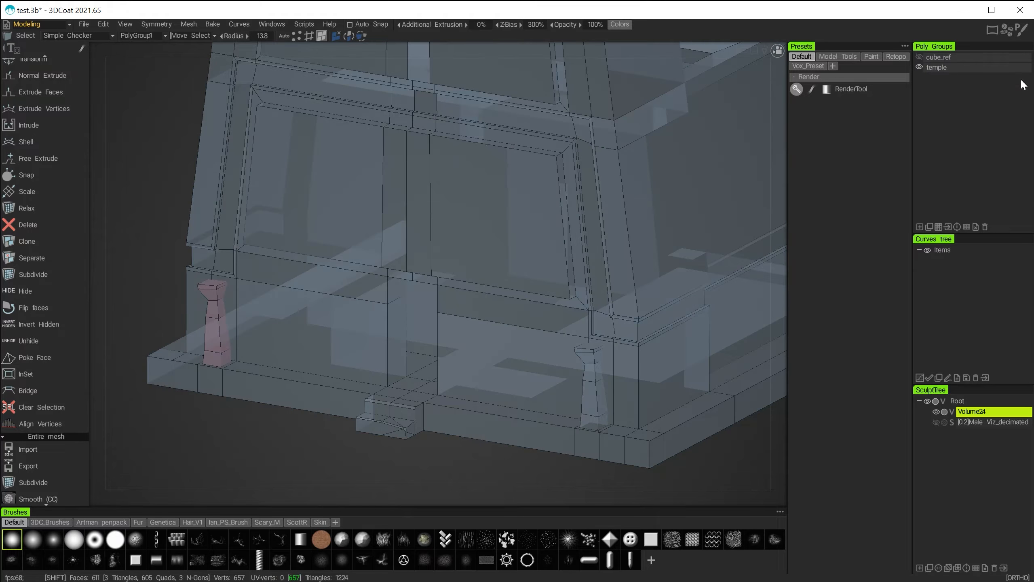
left_click(959, 66)
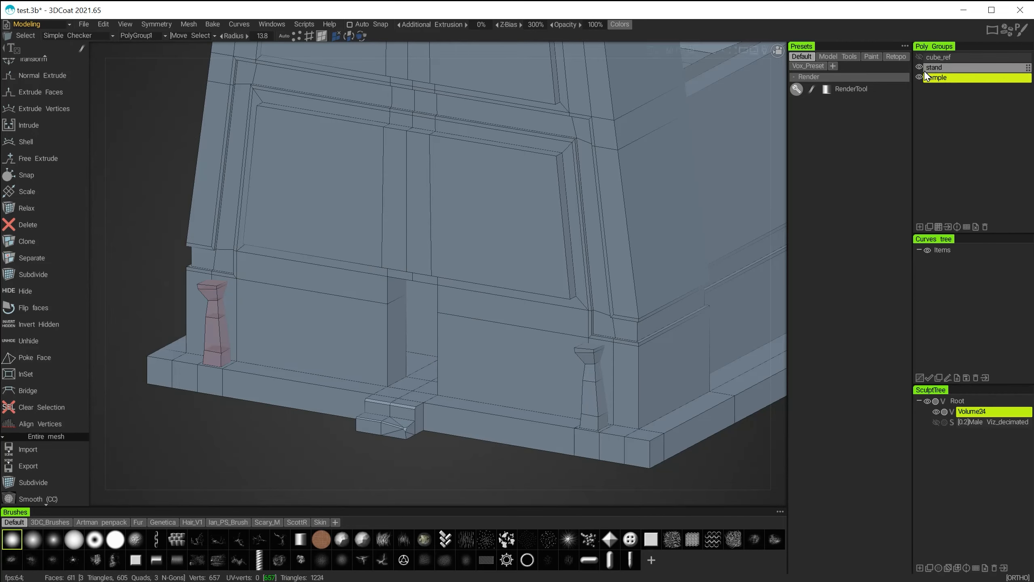
Merge the stand poly group into the temple poly group
left_click(945, 77)
left_click(950, 66)
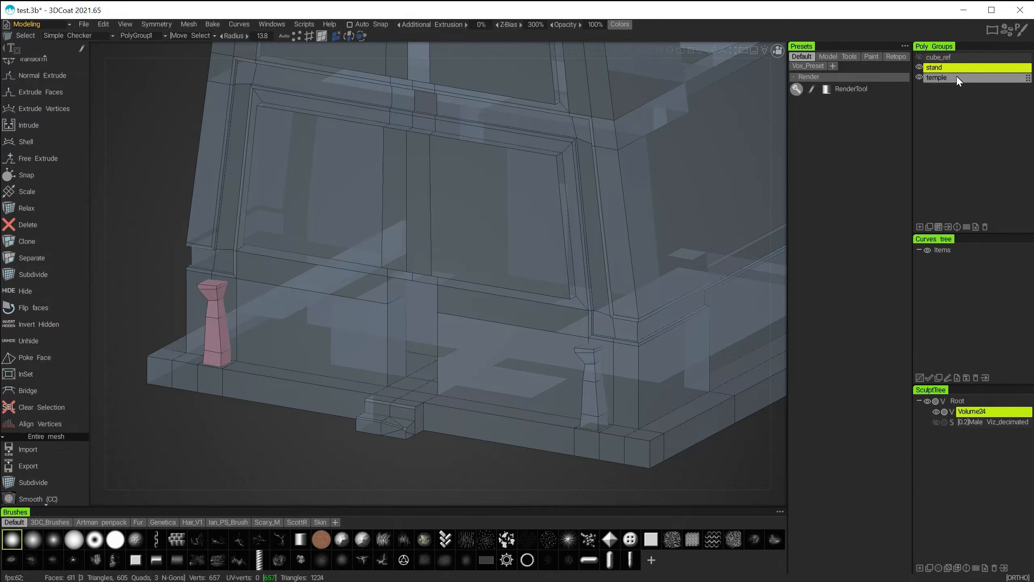
left_click(994, 68)
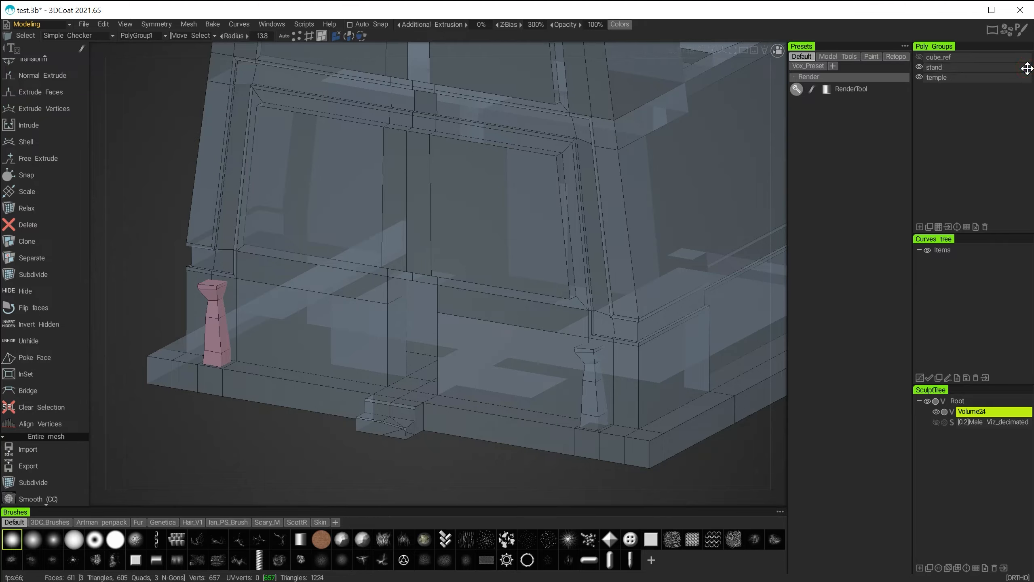
key("shift")
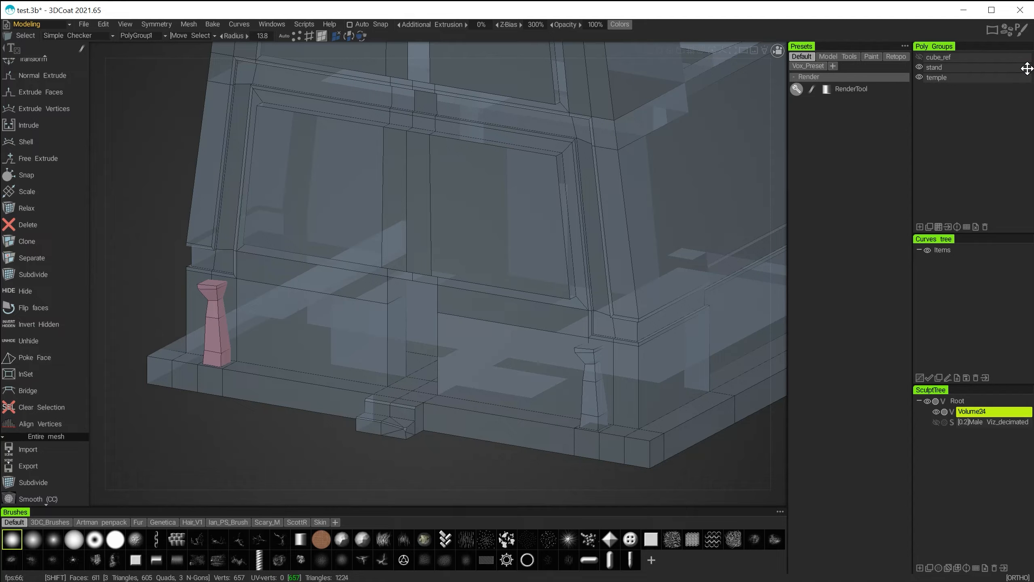
left_click_drag(1027, 69, 1025, 83, "shift")
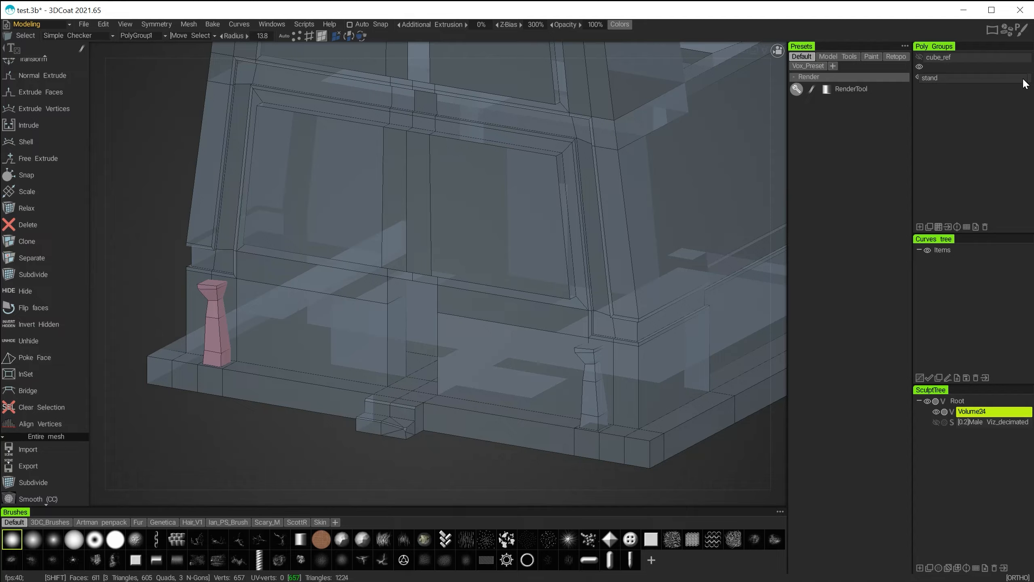
left_click_drag(1025, 83, 1025, 84, "shift")
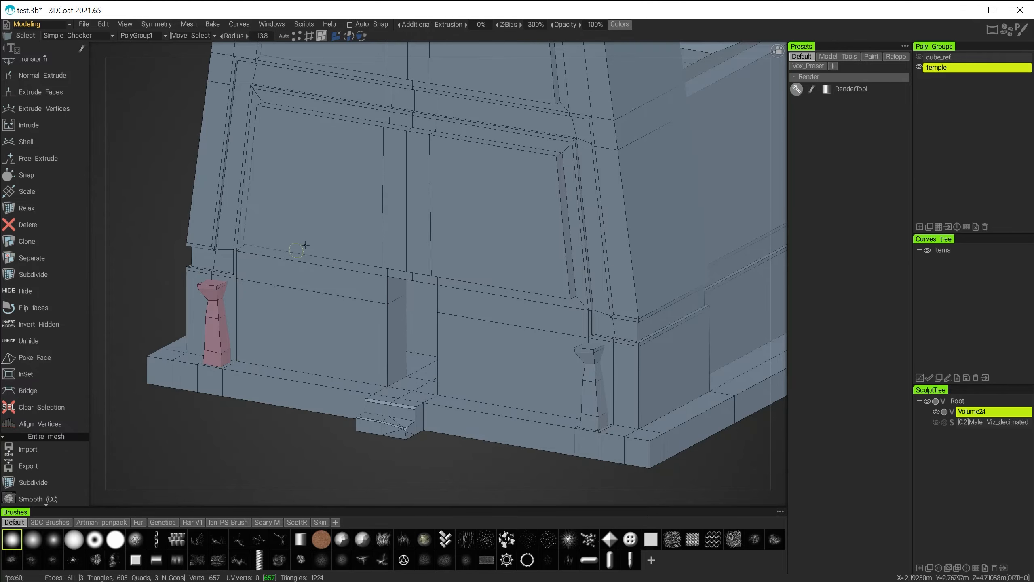
Examine where the base of the pink stand meets the temple's front platform and steps
middle_click_drag(331, 270, 521, 177, "alt")
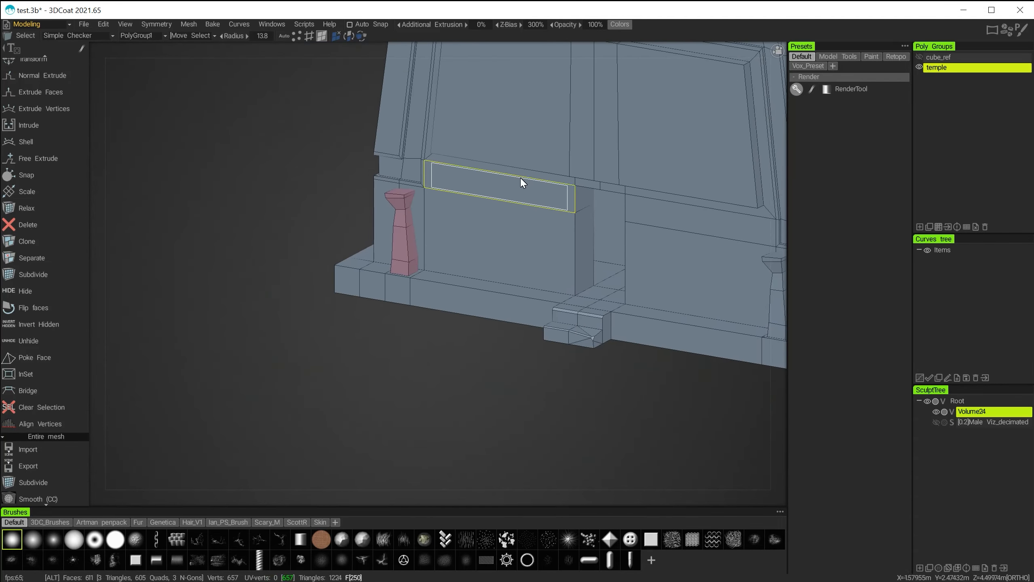
right_click_drag(405, 274, 571, 351, "alt")
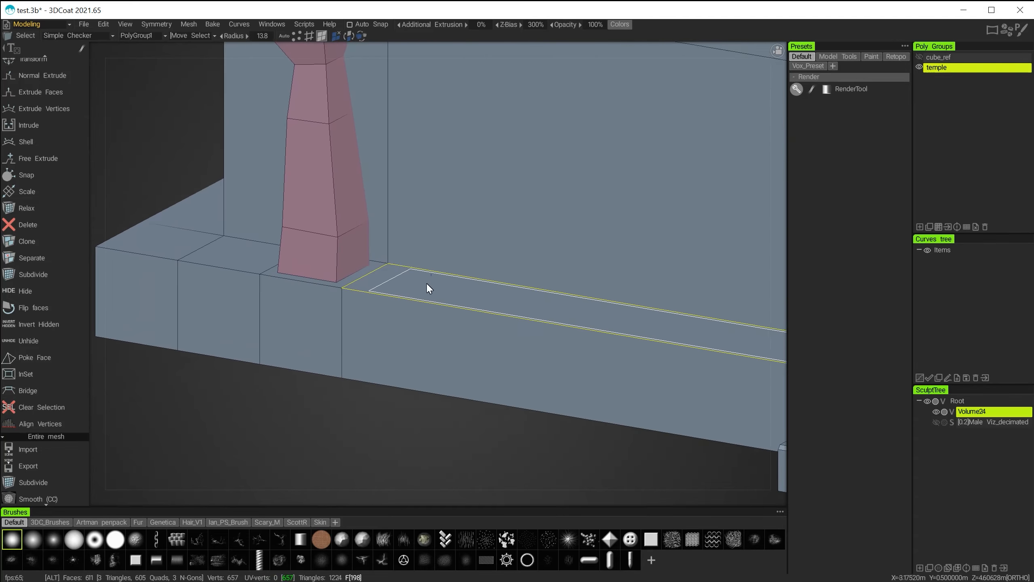
middle_click_drag(426, 284, 378, 373, "alt")
mouse_move(374, 335)
left_mouse_down("alt")
mouse_move(349, 346)
mouse_move(365, 370)
mouse_move(383, 360)
mouse_move(306, 369)
mouse_move(334, 388)
mouse_move(361, 387)
mouse_move(474, 338)
mouse_move(376, 351)
left_mouse_up("alt")
right_click_drag(545, 342, 346, 268, "alt")
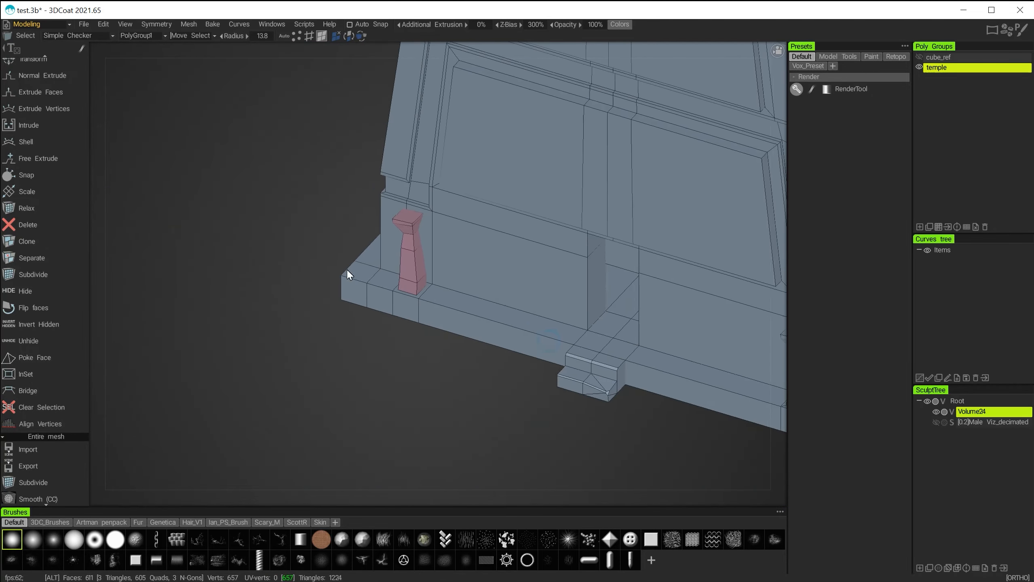
middle_click_drag(547, 323, 428, 328, "alt")
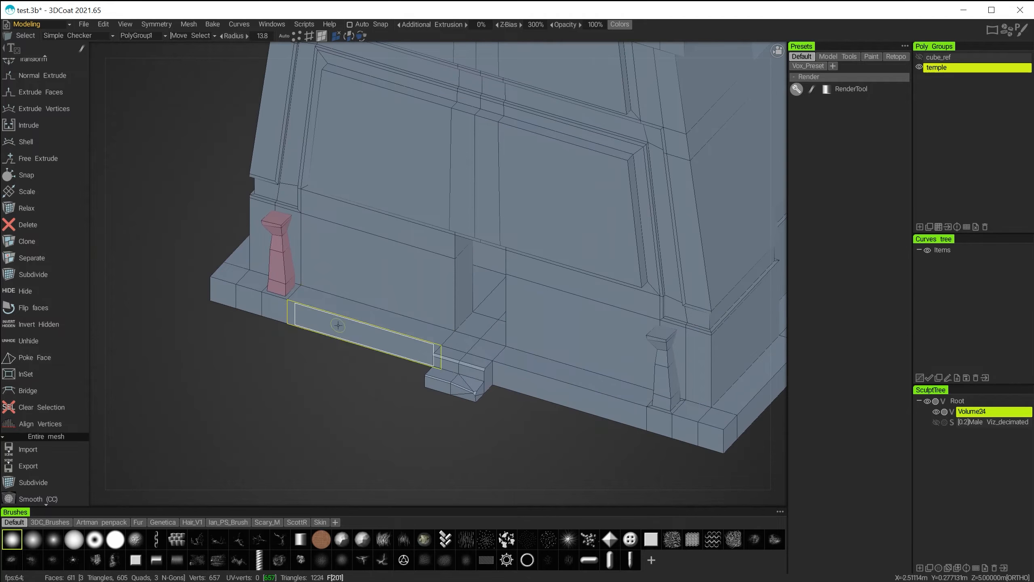
right_click_drag(270, 325, 341, 347, "alt")
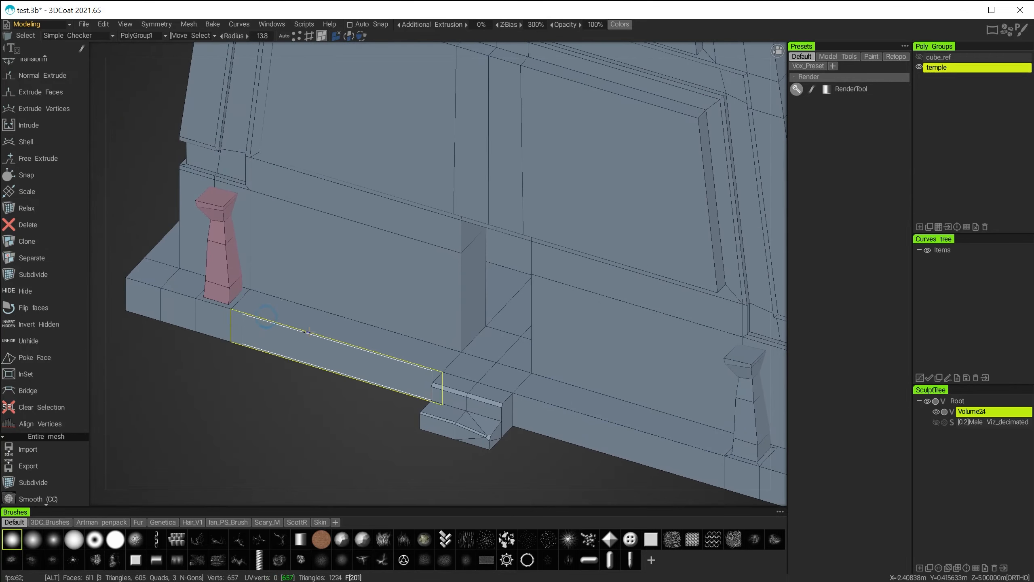
middle_click_drag(347, 272, 444, 247, "alt")
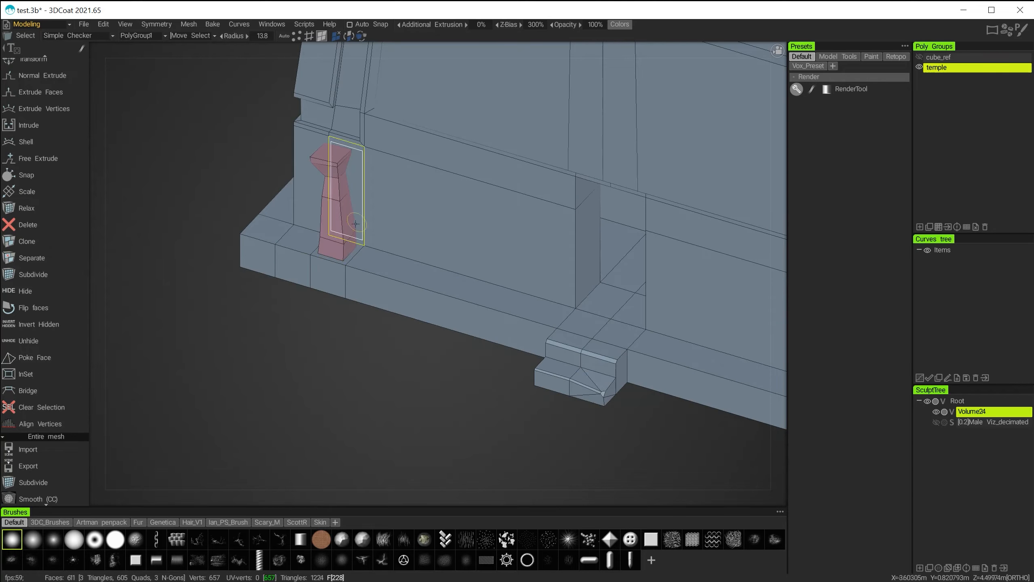
right_click_drag(311, 273, 364, 287, "alt")
middle_click_drag(363, 288, 181, 299, "alt")
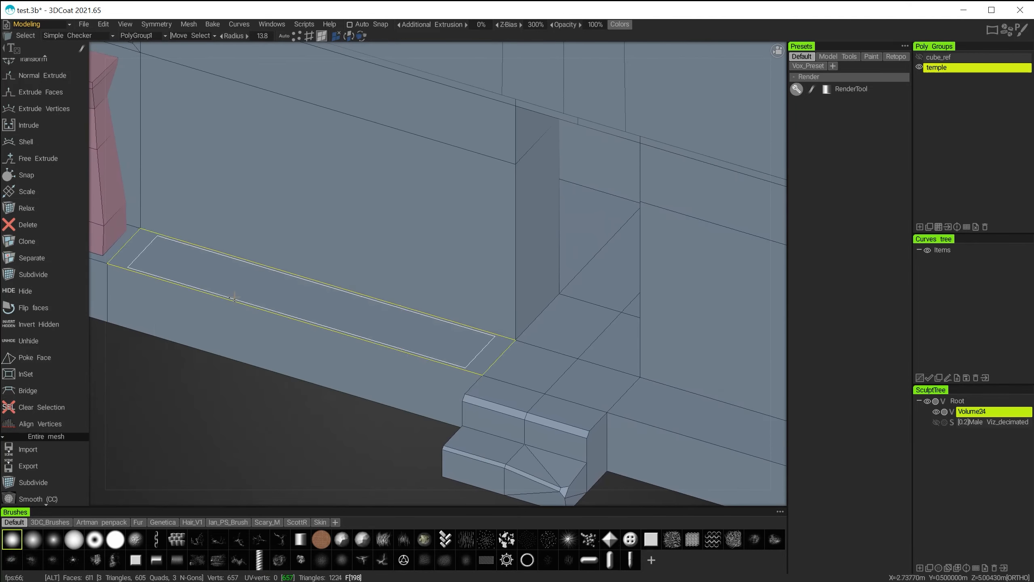
Delete the platform face directly beneath the pink stand
right_click_drag(412, 305, 579, 373, "alt")
middle_click_drag(422, 320, 539, 272, "alt")
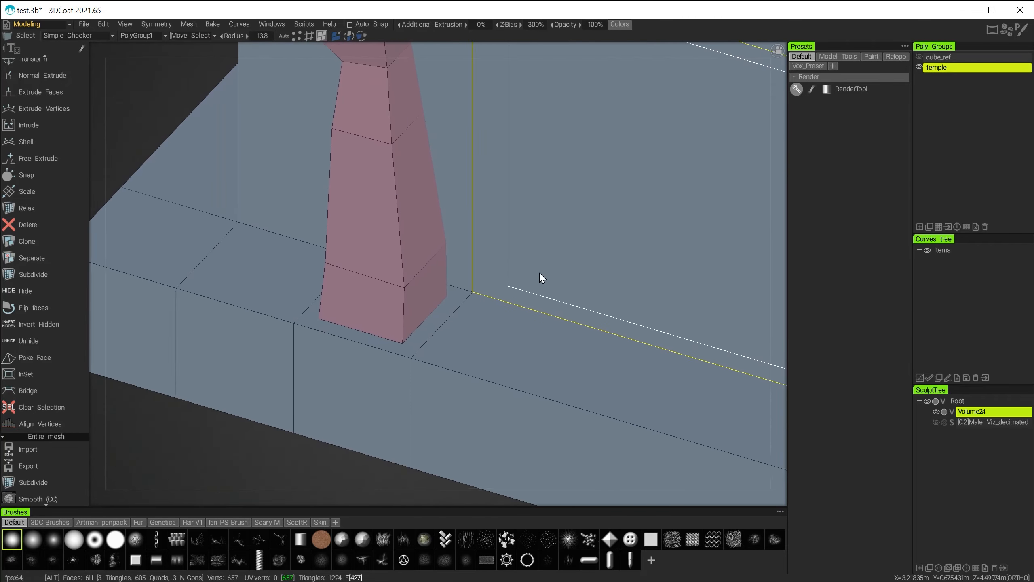
left_click(429, 325)
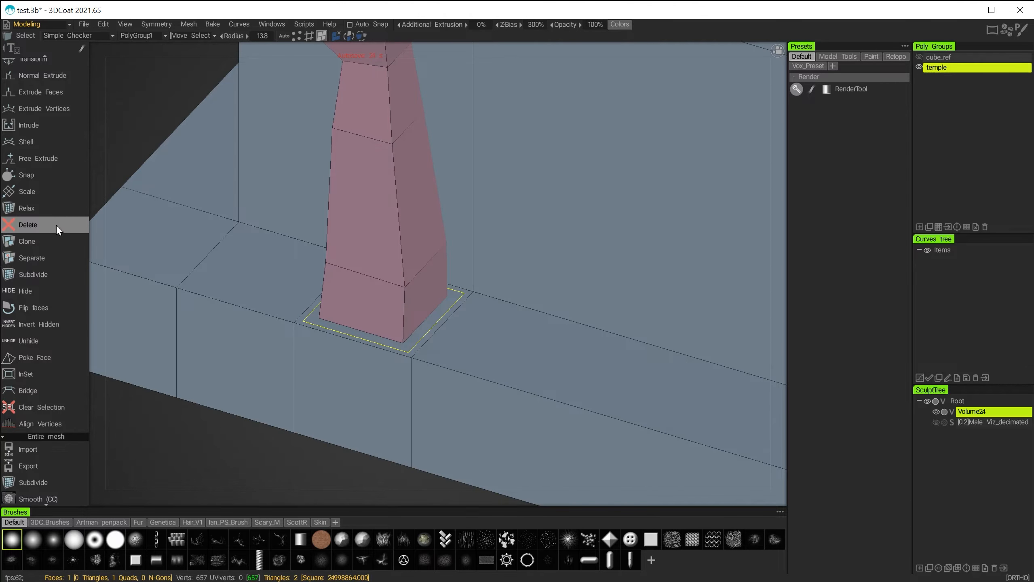
scroll(57, 225, "up", 3)
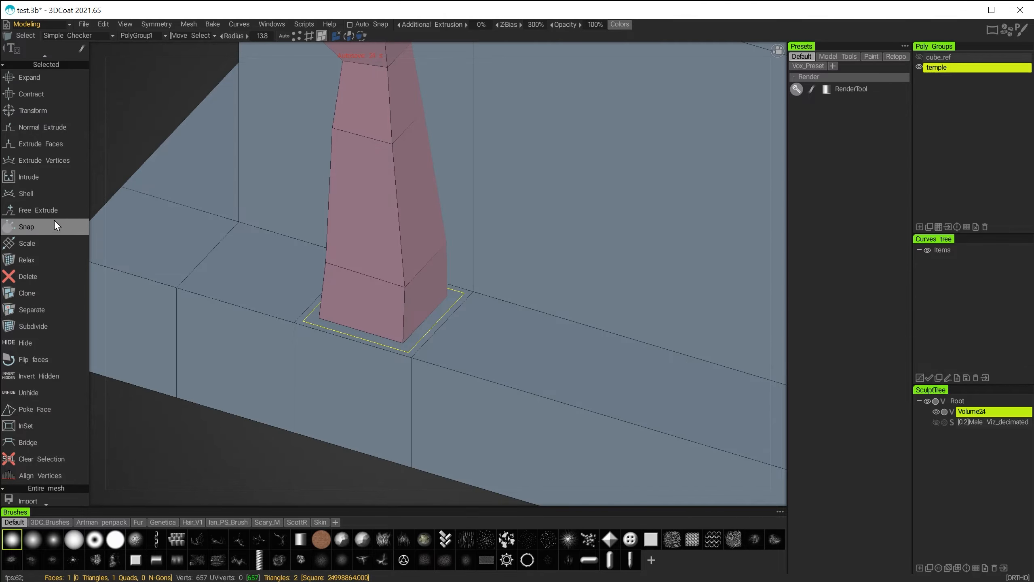
left_click(30, 277)
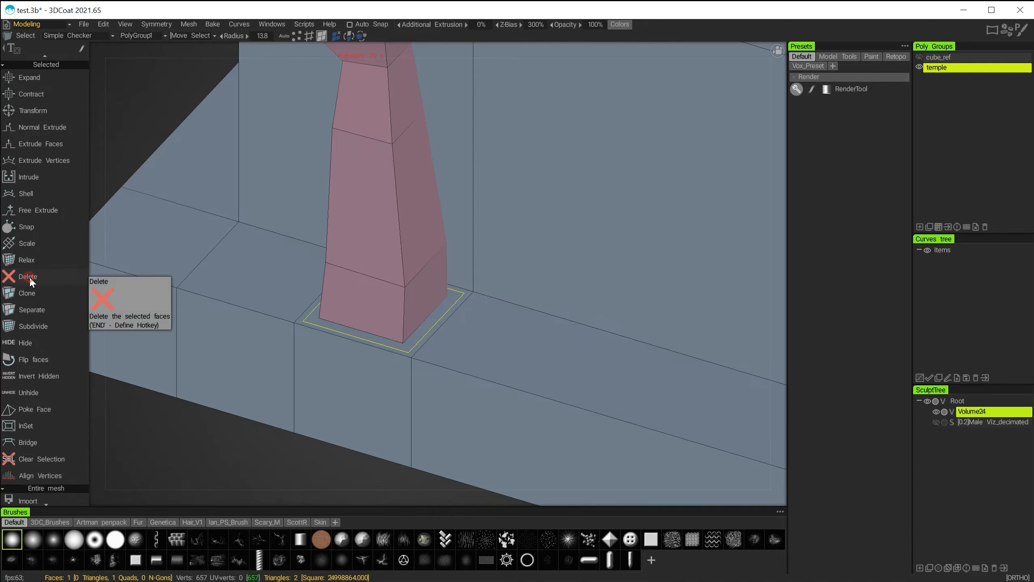
Use the Quads tool to bridge the stand's base to the platform hole on the side facing the steps
scroll(331, 307, "down", 6)
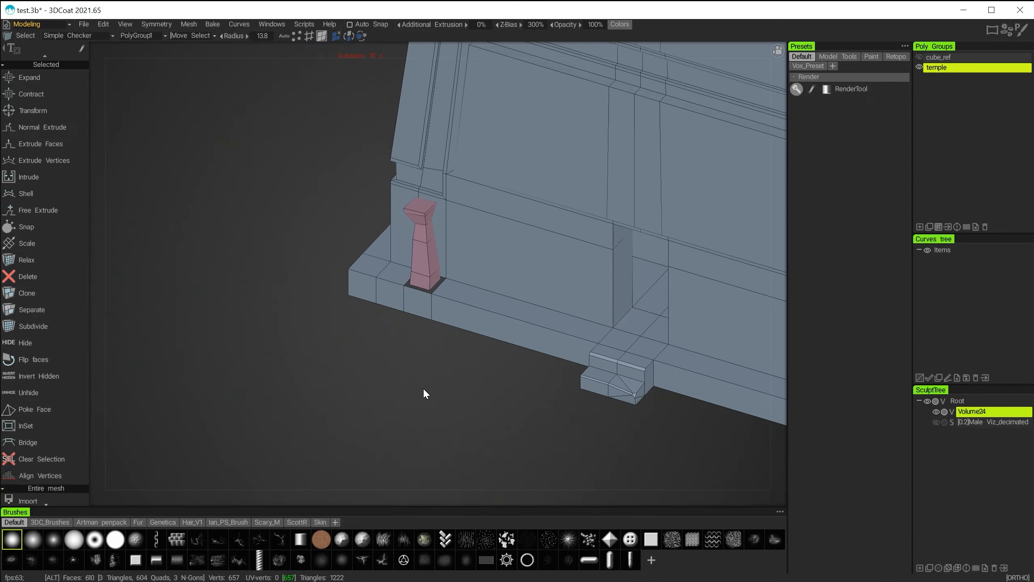
left_click_drag(423, 393, 380, 255)
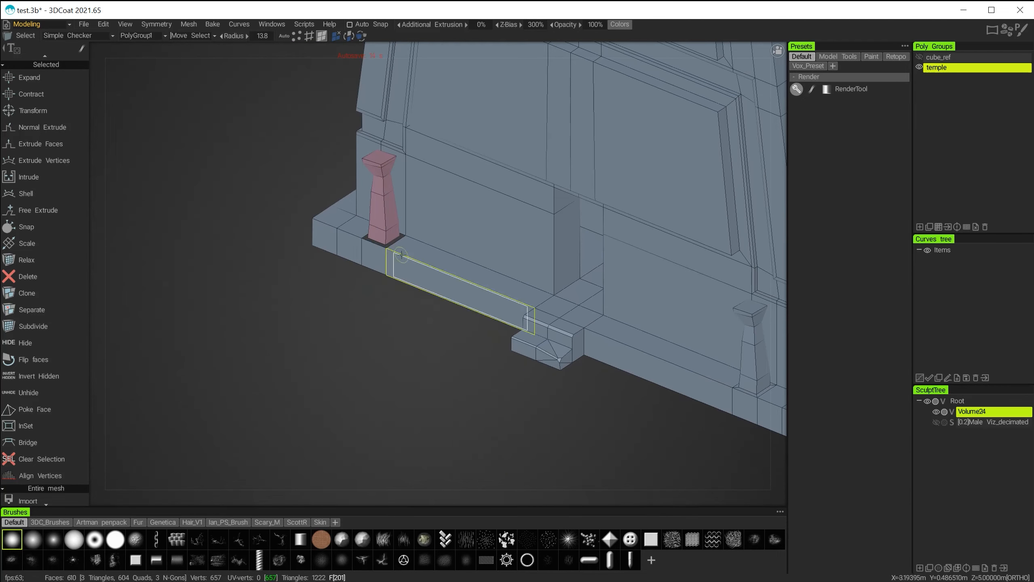
scroll(421, 335, "up", 8)
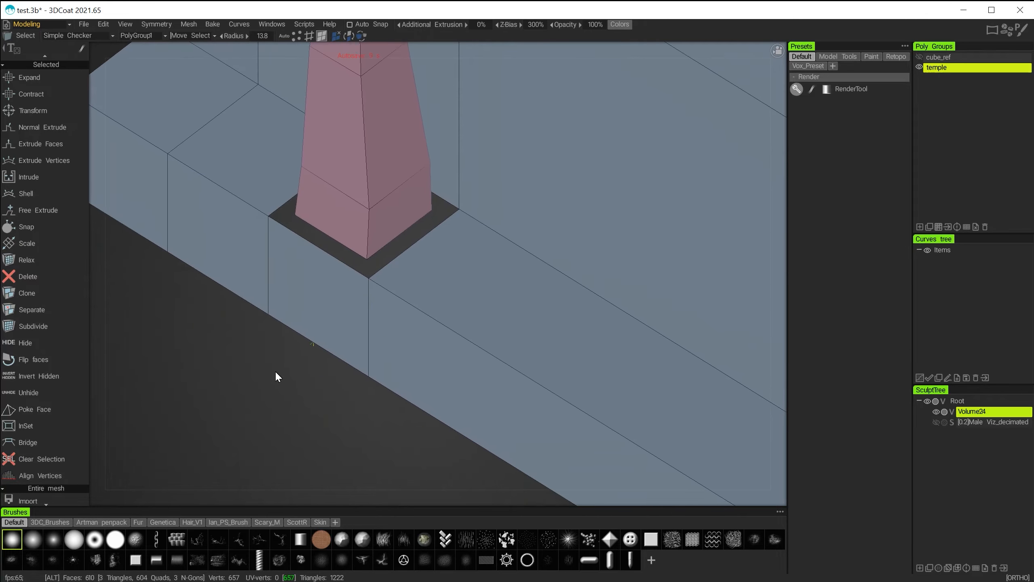
scroll(281, 391, "up", 4)
scroll(45, 171, "up", 1)
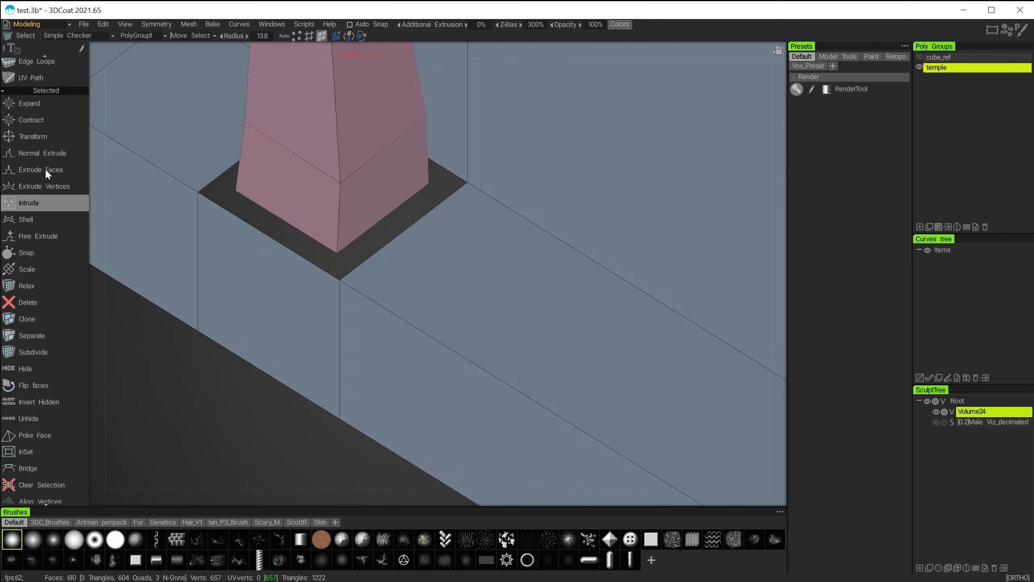
scroll(42, 175, "up", 10)
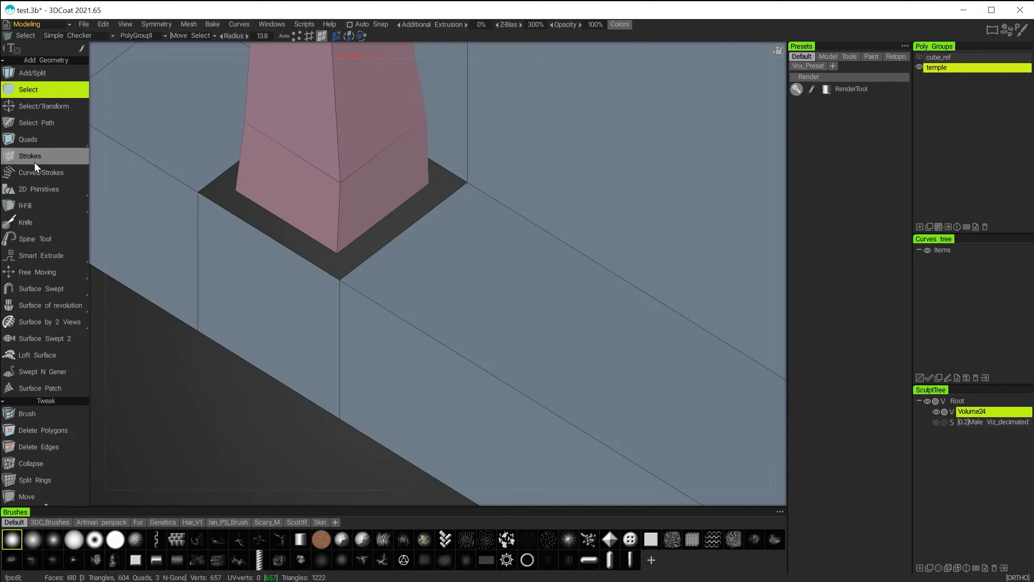
left_click(32, 139)
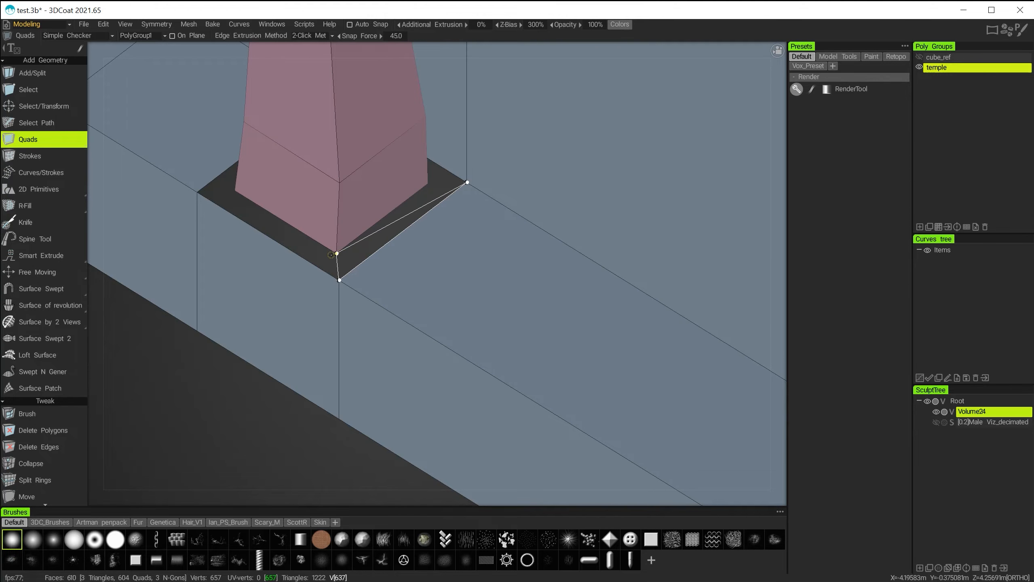
left_click(425, 180)
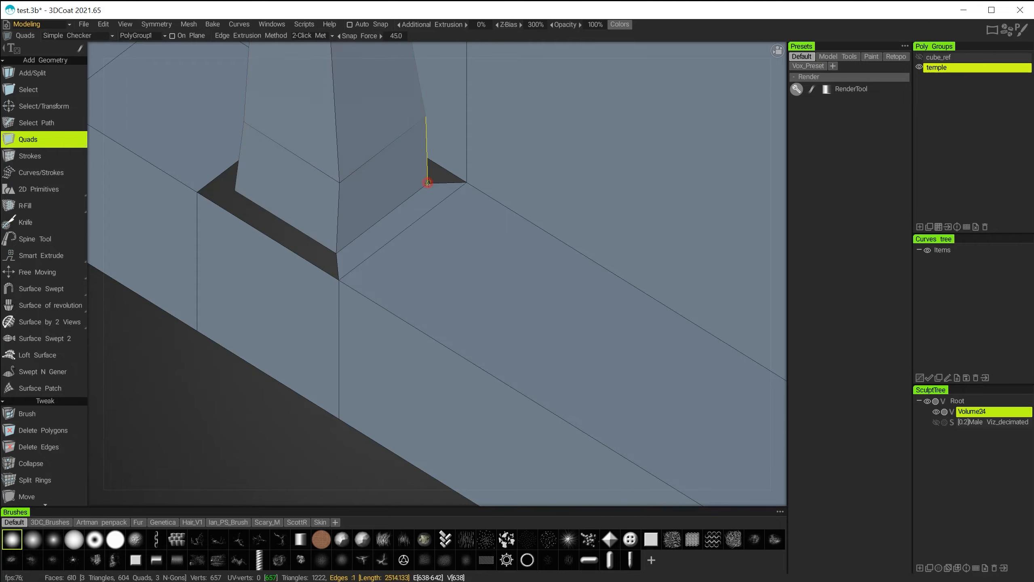
Add a quad closing the front gap between the stand's base and the platform's front edge
left_click_drag(370, 272, 378, 222, "alt")
scroll(413, 295, "down", 5)
scroll(395, 282, "down", 1)
left_click(391, 286)
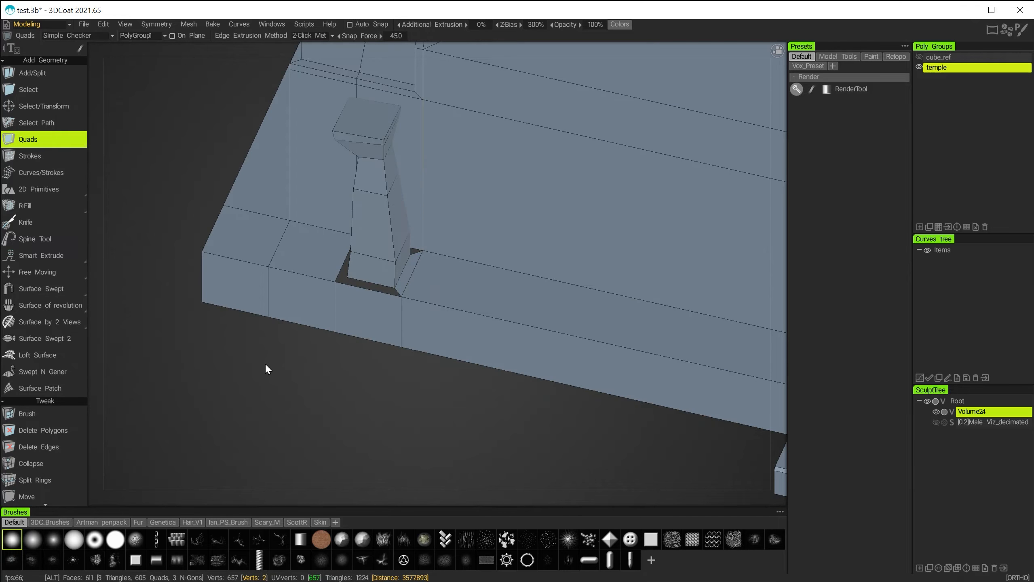
right_click_drag(265, 362, 346, 420, "alt")
middle_click_drag(257, 401, 289, 398, "alt")
mouse_move(289, 403)
left_mouse_down("alt")
mouse_move(296, 434)
mouse_move(233, 416)
mouse_move(282, 424)
mouse_move(274, 399)
left_mouse_up("alt")
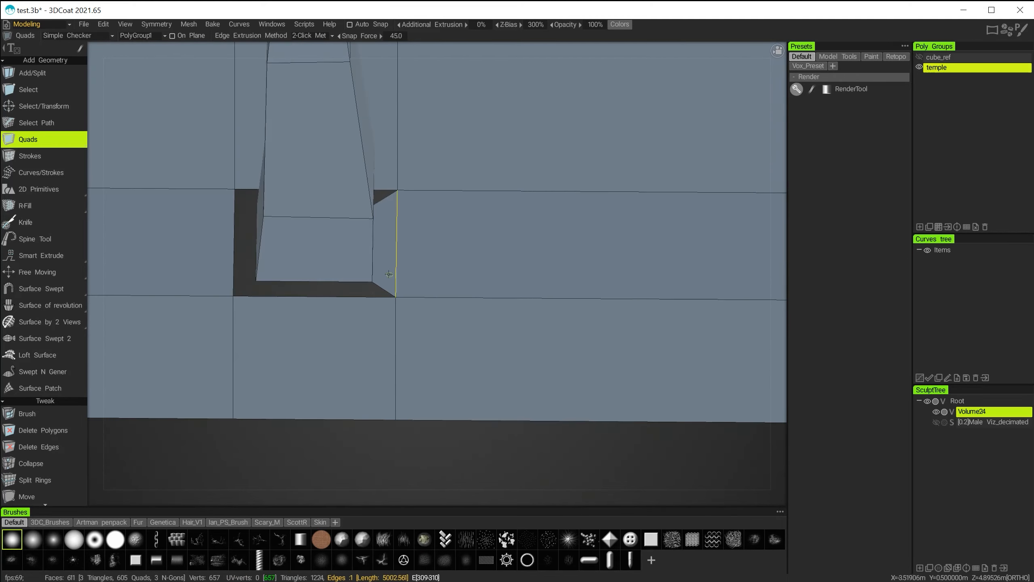
left_click_drag(367, 260, 276, 345, "alt")
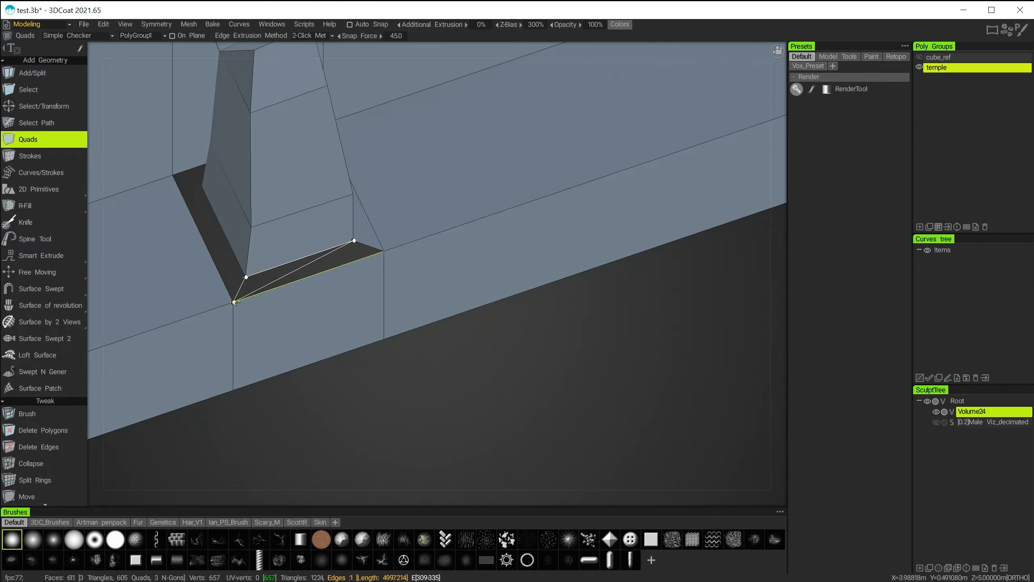
left_click(389, 249)
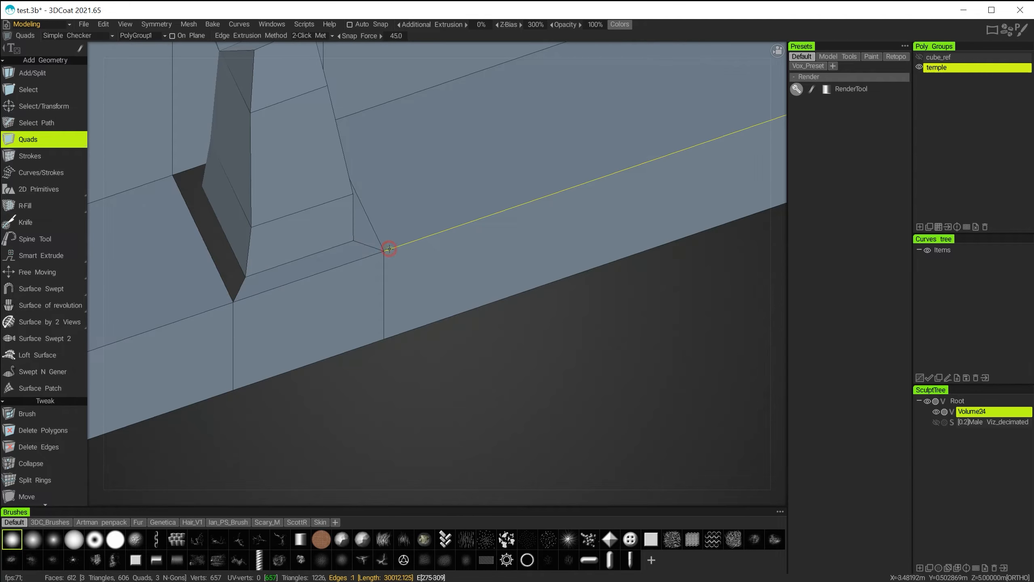
Use Add/Split to close the gap between the stand's base and the platform on the side away from the steps
left_click_drag(514, 391, 254, 247, "alt")
left_click(32, 73)
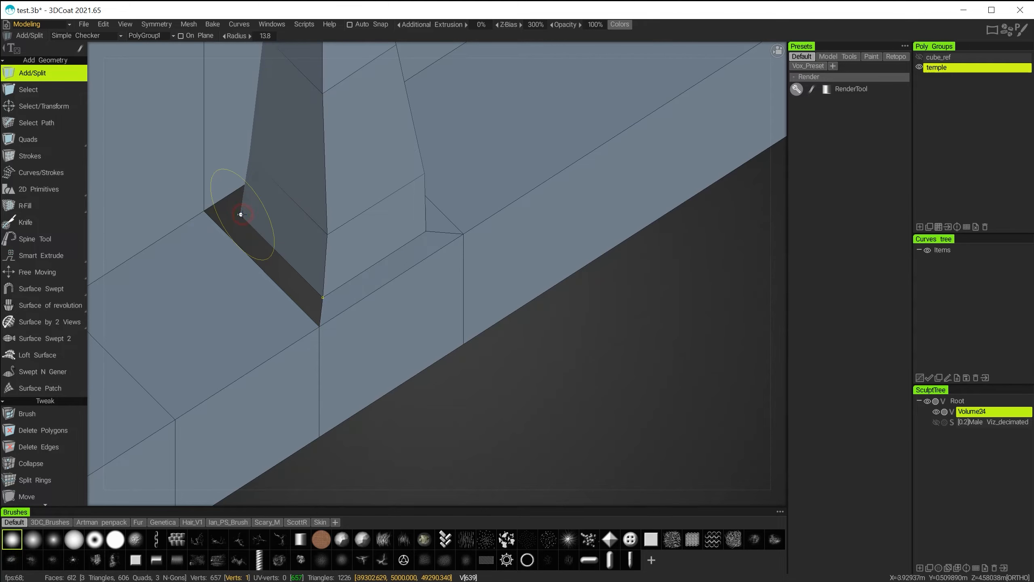
left_click(204, 211)
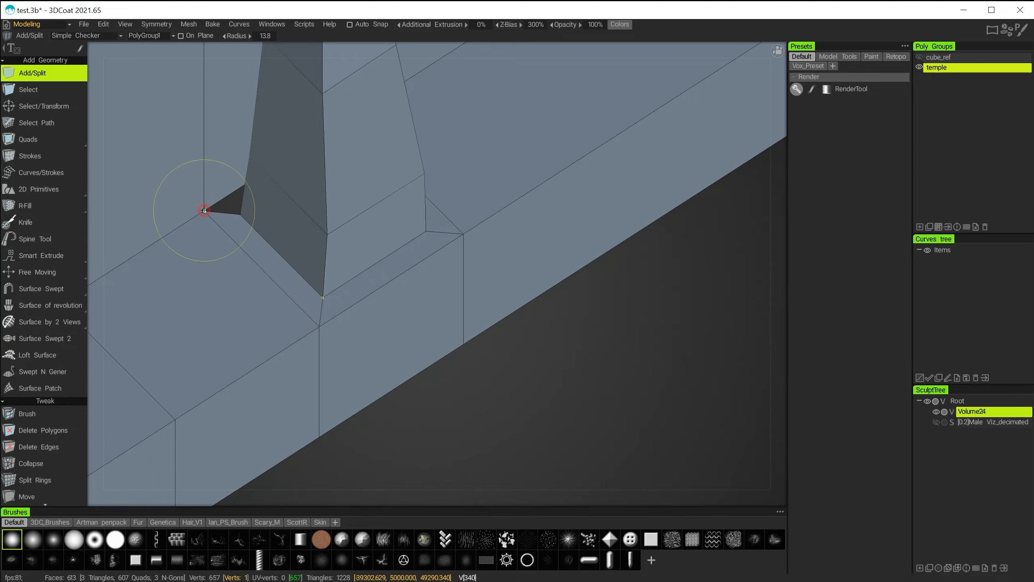
left_click_drag(400, 355, 219, 236, "alt")
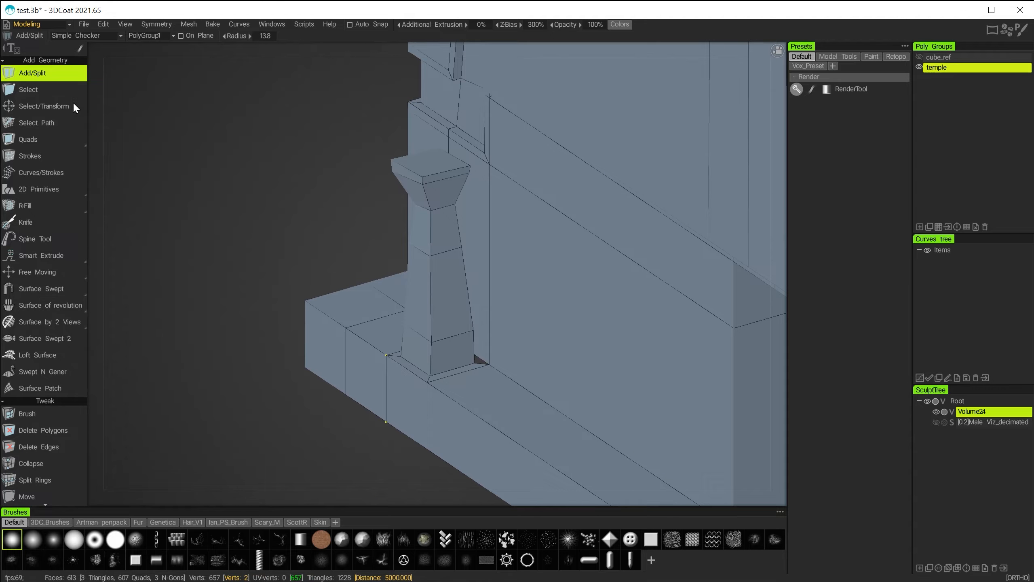
key("Escape")
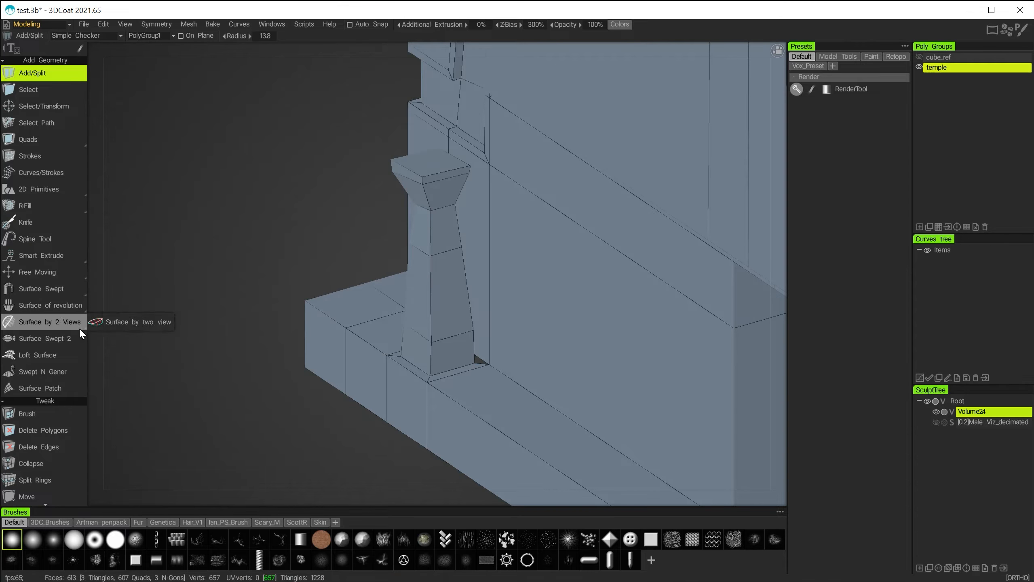
Select the stand's top face, expand the selection over all the stand's faces, and hide them
left_click(32, 89)
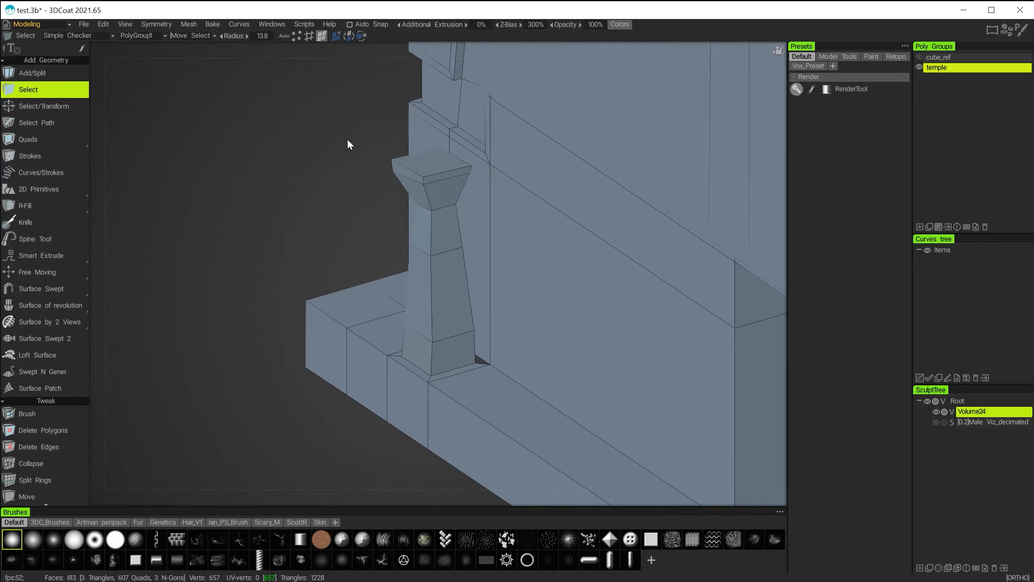
left_click_drag(298, 133, 297, 153)
left_click(433, 223)
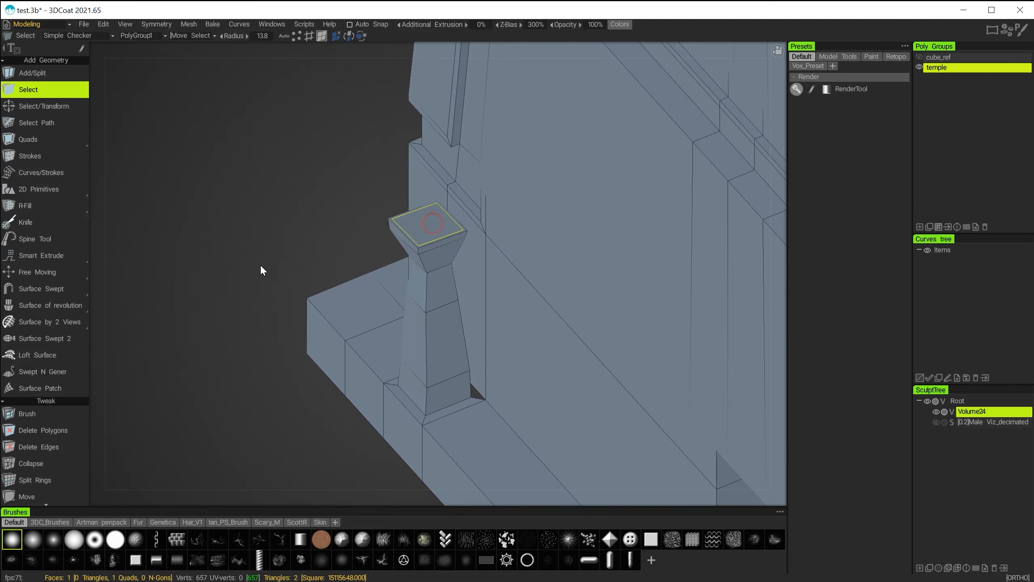
left_click_drag(260, 264, 199, 182, "alt")
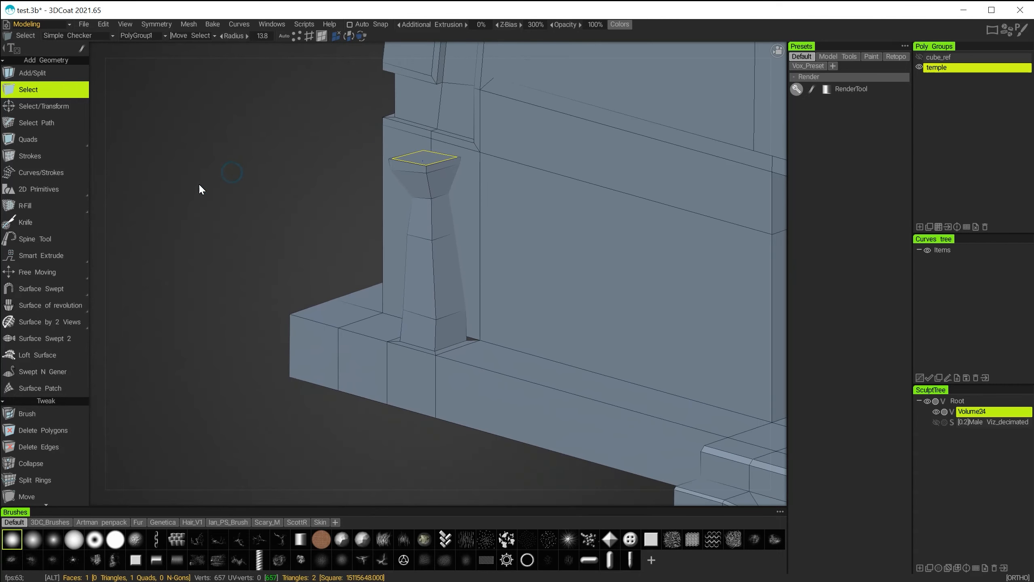
scroll(69, 359, "down", 15)
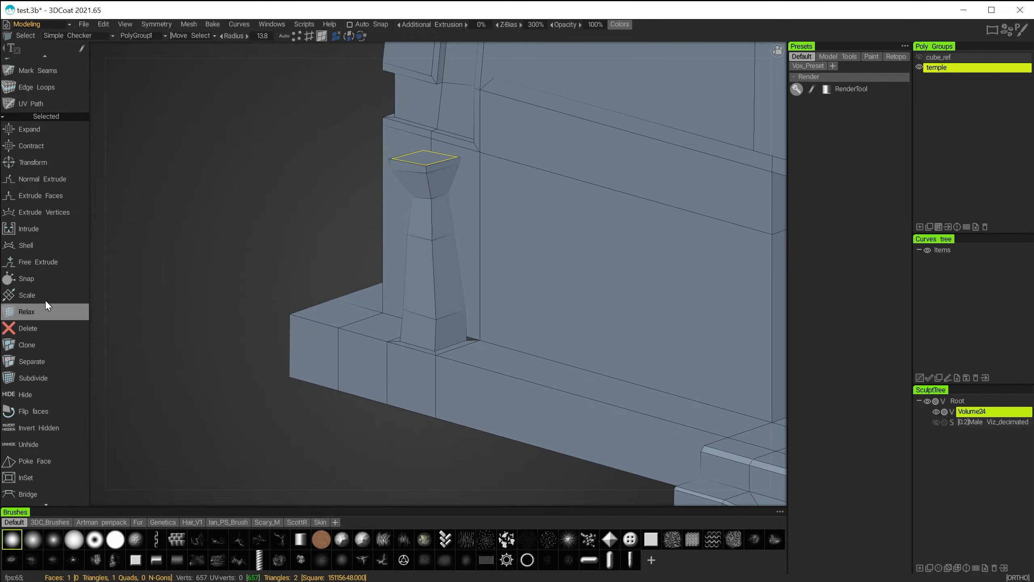
left_click(56, 128)
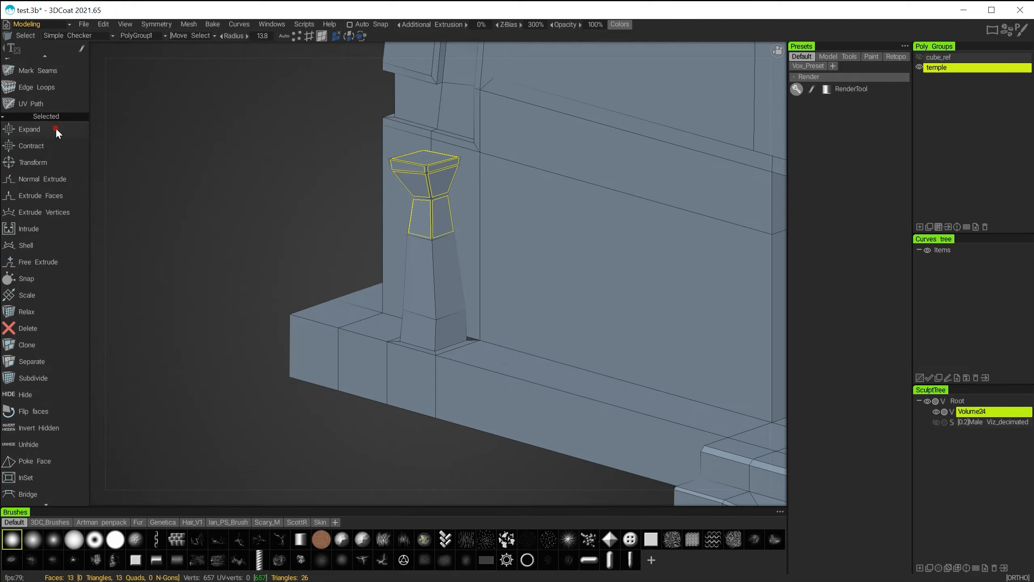
left_click(56, 129)
left_click(55, 128)
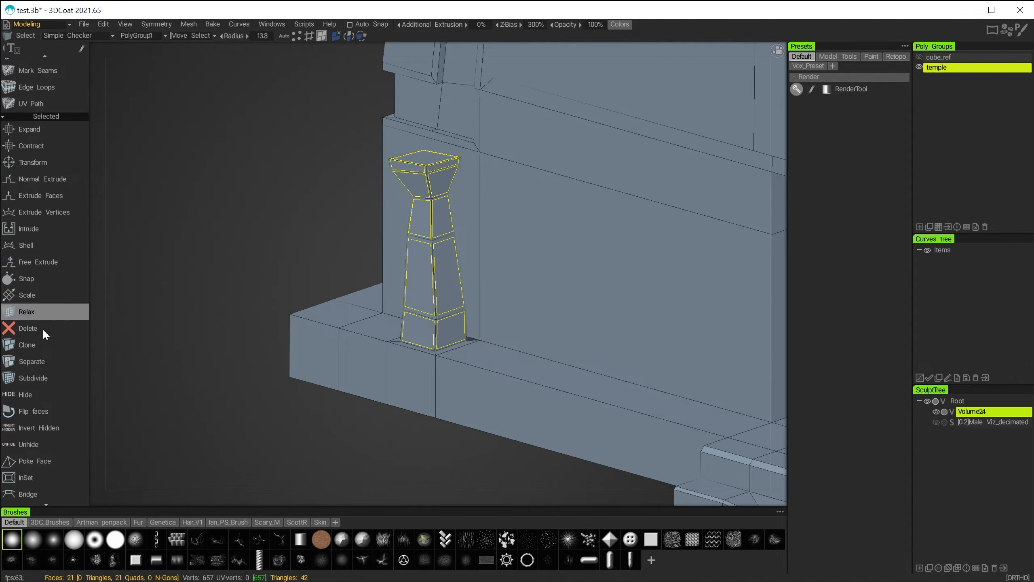
scroll(43, 328, "down", 3)
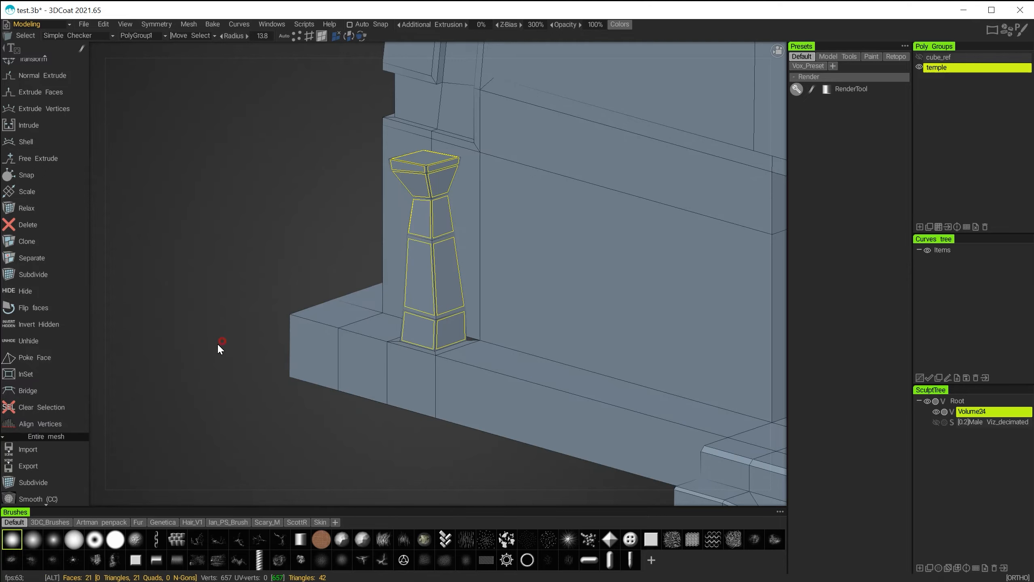
left_click_drag(218, 344, 187, 353)
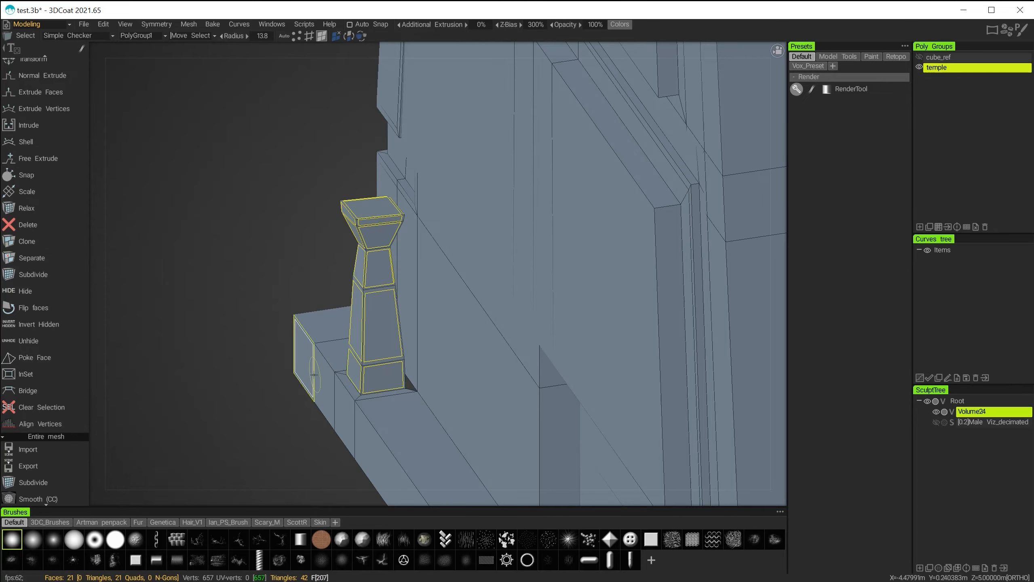
mouse_move(313, 374)
left_mouse_down()
mouse_move(288, 370)
mouse_move(350, 368)
mouse_move(317, 363)
left_mouse_up()
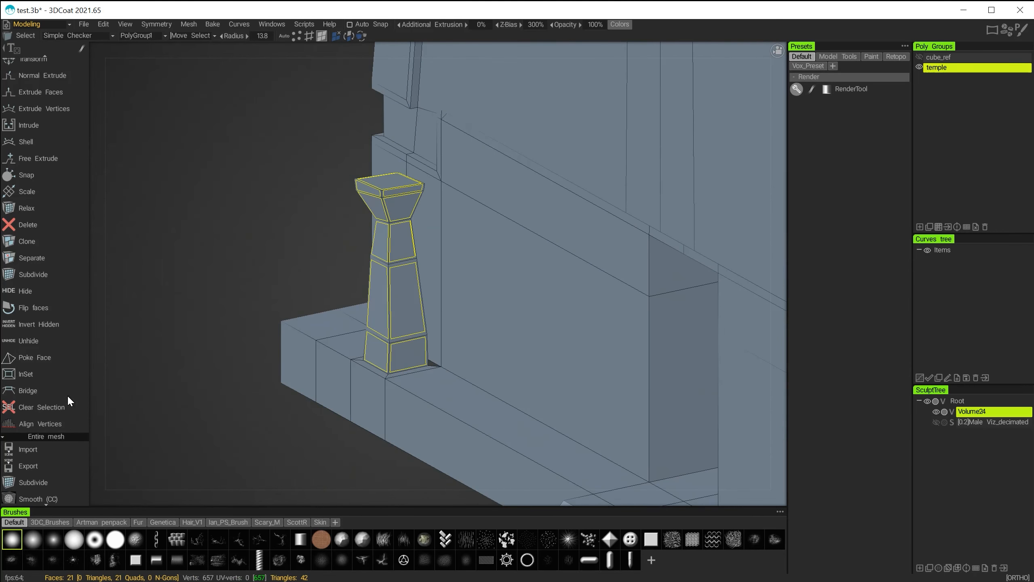
left_click(25, 290)
Fill the gap along the temple wall behind the stand's base using Quads with the Direct edge extrusion method
left_click_drag(248, 323, 365, 372, "alt")
right_click_drag(365, 372, 516, 386, "alt")
middle_click_drag(516, 386, 589, 381, "alt")
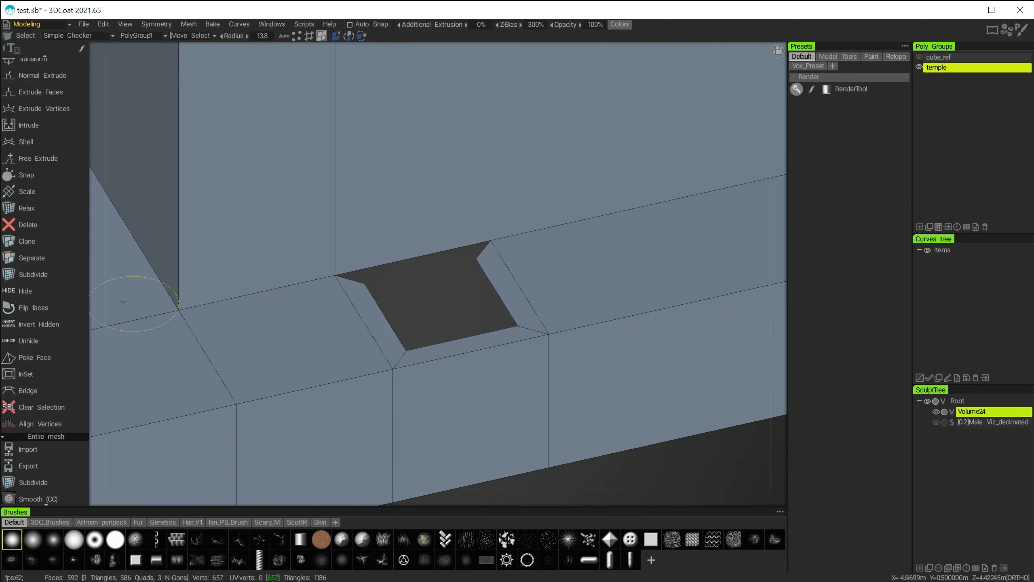
scroll(62, 171, "up", 10)
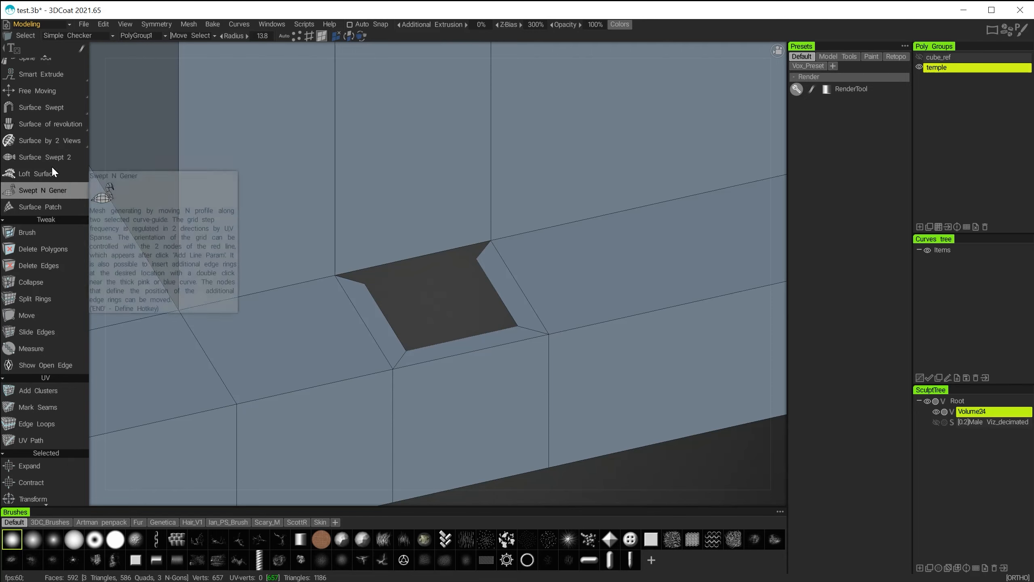
scroll(45, 228, "up", 4)
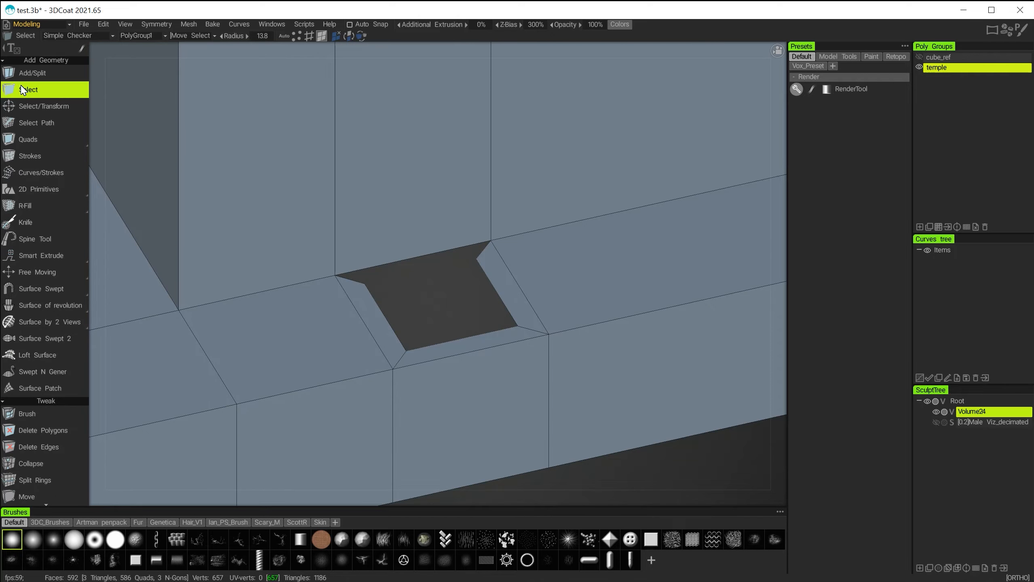
mouse_move(35, 143)
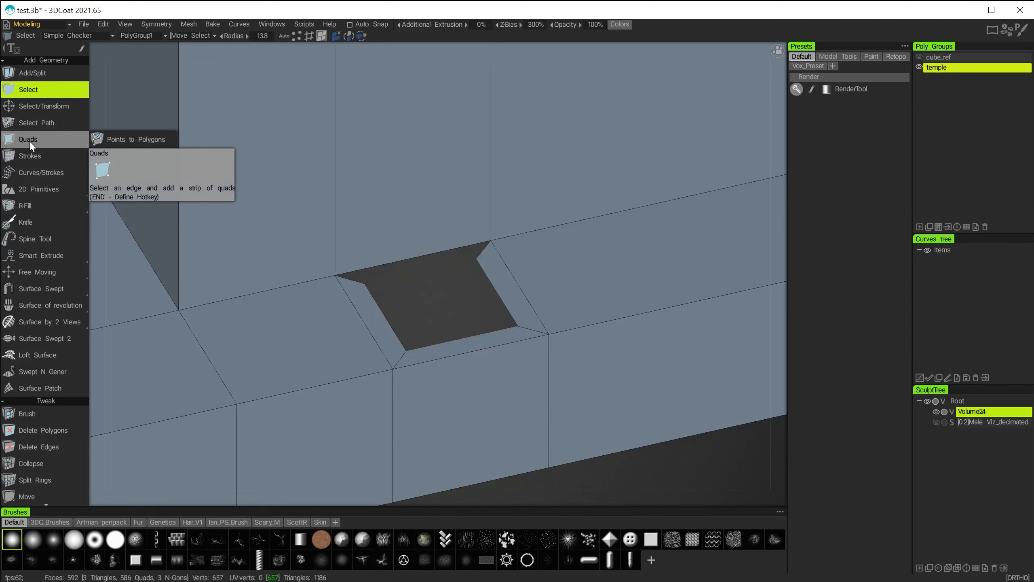
left_click(28, 138)
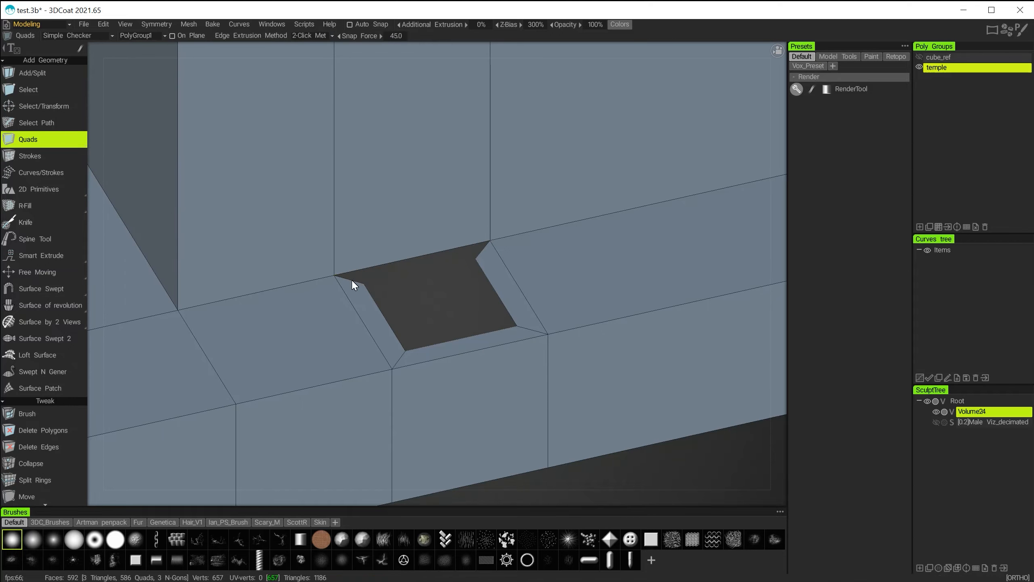
left_click(304, 36)
left_click(311, 57)
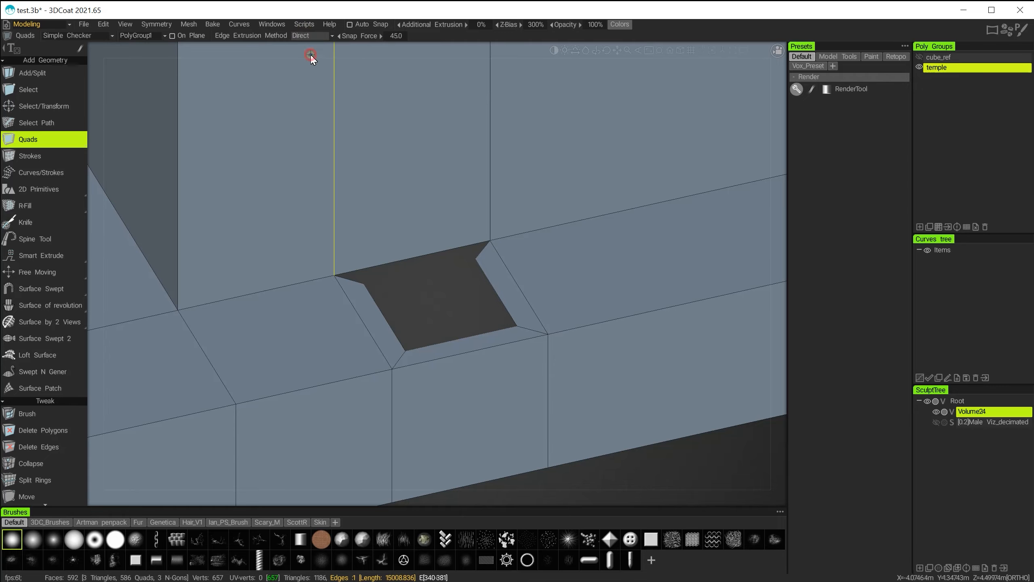
left_click(481, 253)
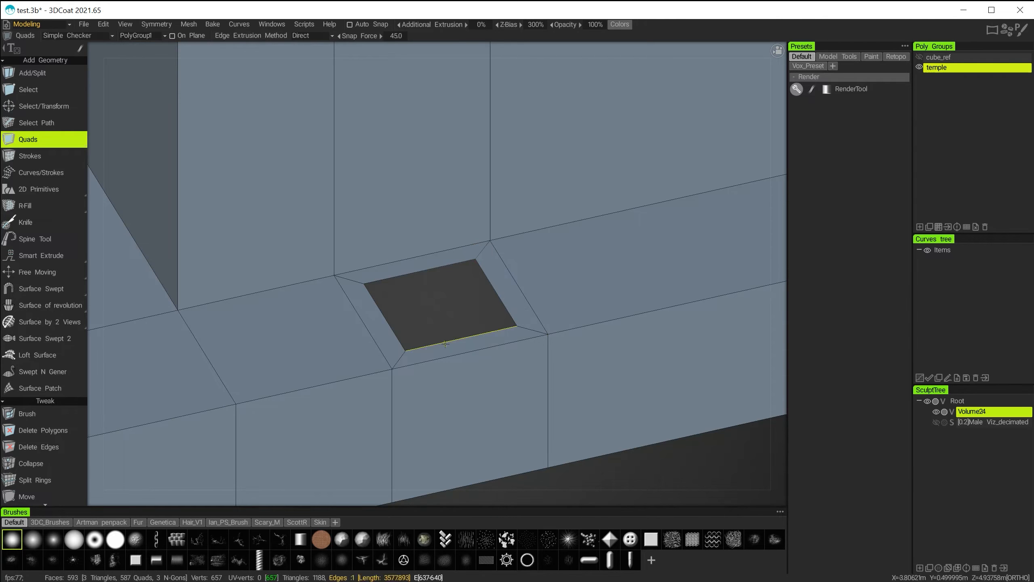
Unhide the stand's faces above the platform opening
right_click_drag(605, 476, 523, 430, "alt")
left_click_drag(511, 438, 314, 405, "alt")
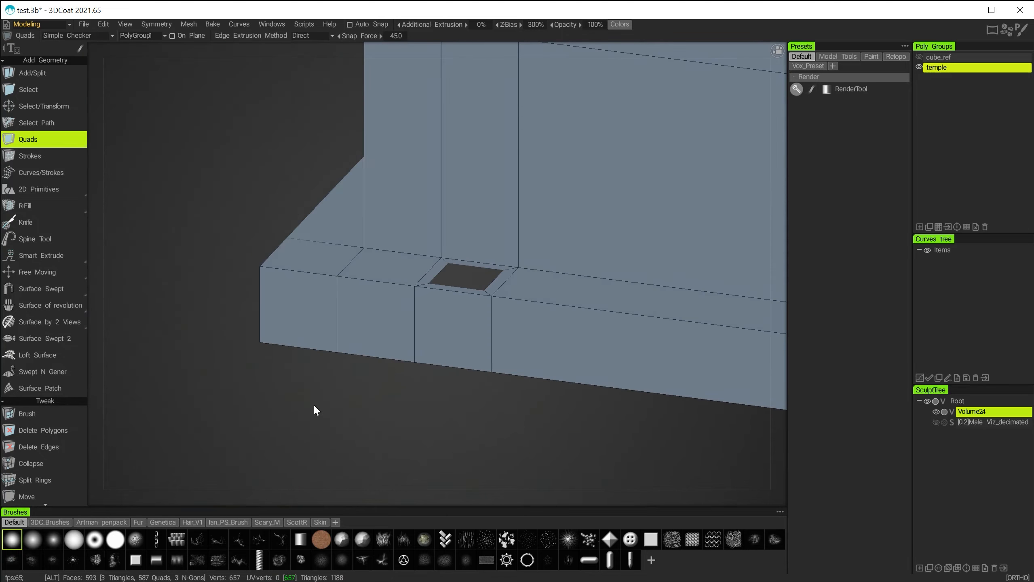
left_click(48, 94)
scroll(61, 310, "down", 2)
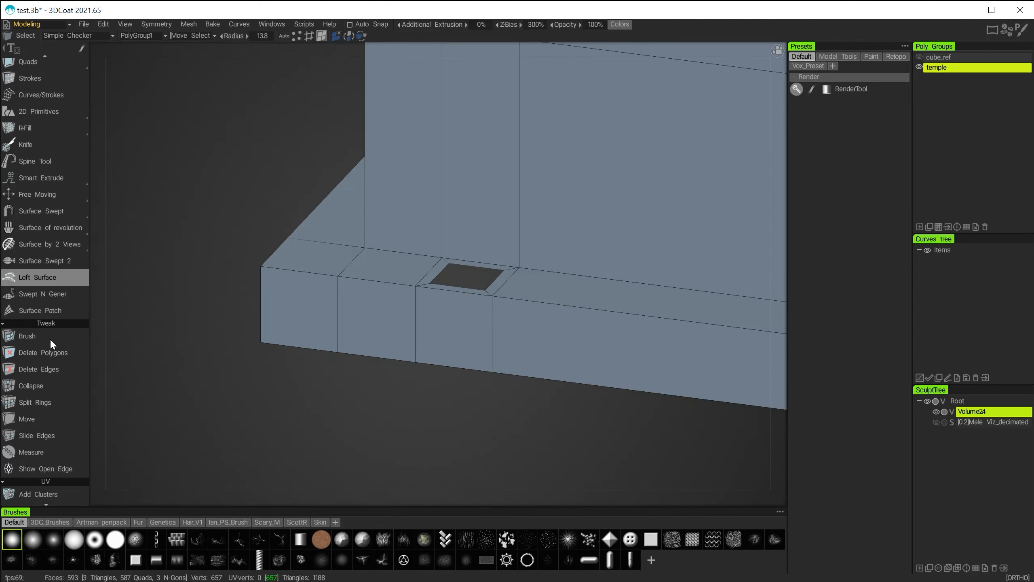
scroll(45, 379, "down", 10)
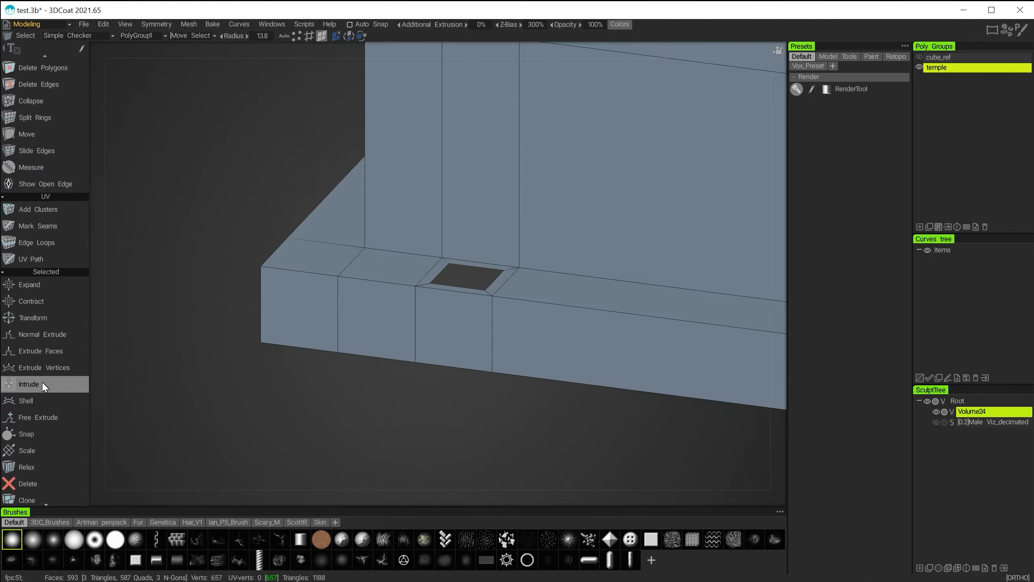
scroll(44, 381, "down", 2)
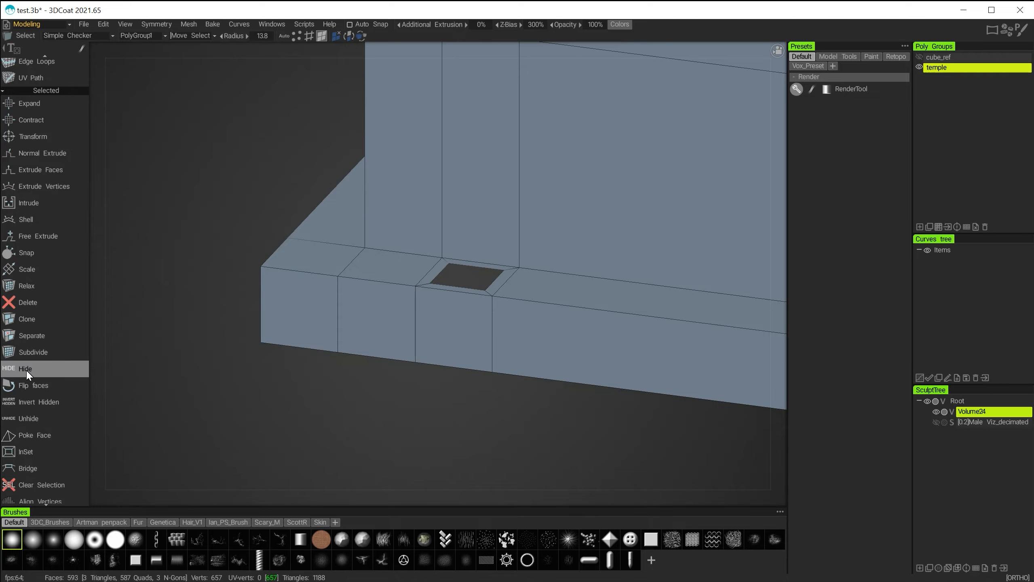
left_click(34, 417)
Check the joint between the stand and the platform with Show Open Edge
left_click_drag(352, 387, 473, 370, "alt")
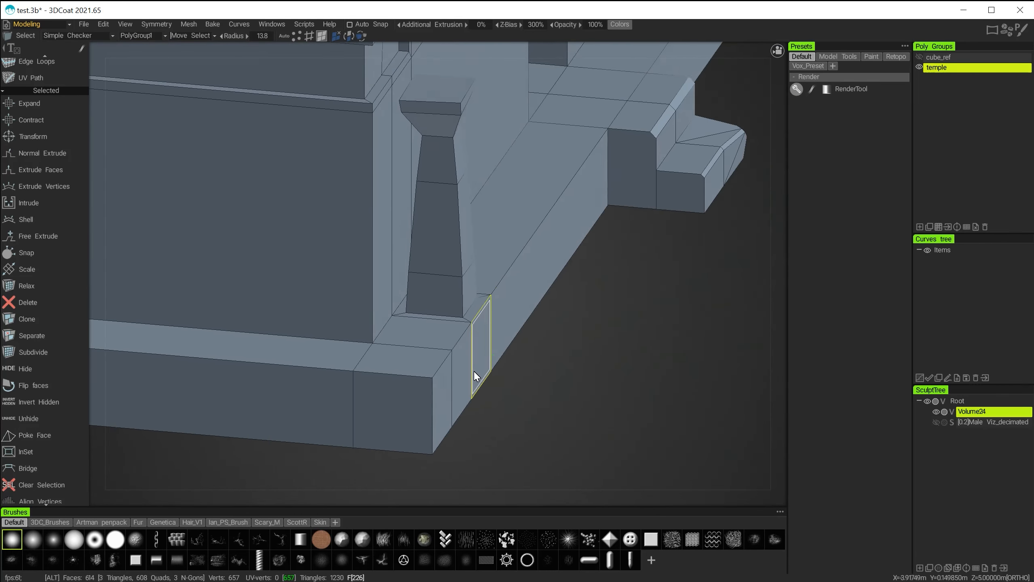
scroll(36, 337, "up", 2)
scroll(37, 338, "up", 3)
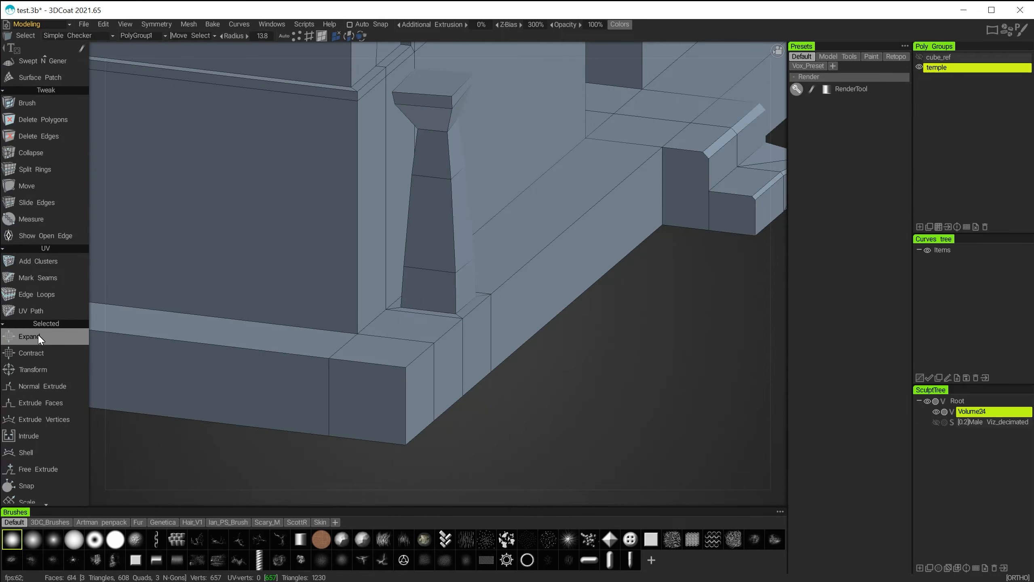
left_click(42, 234)
left_click_drag(529, 346, 505, 394, "alt")
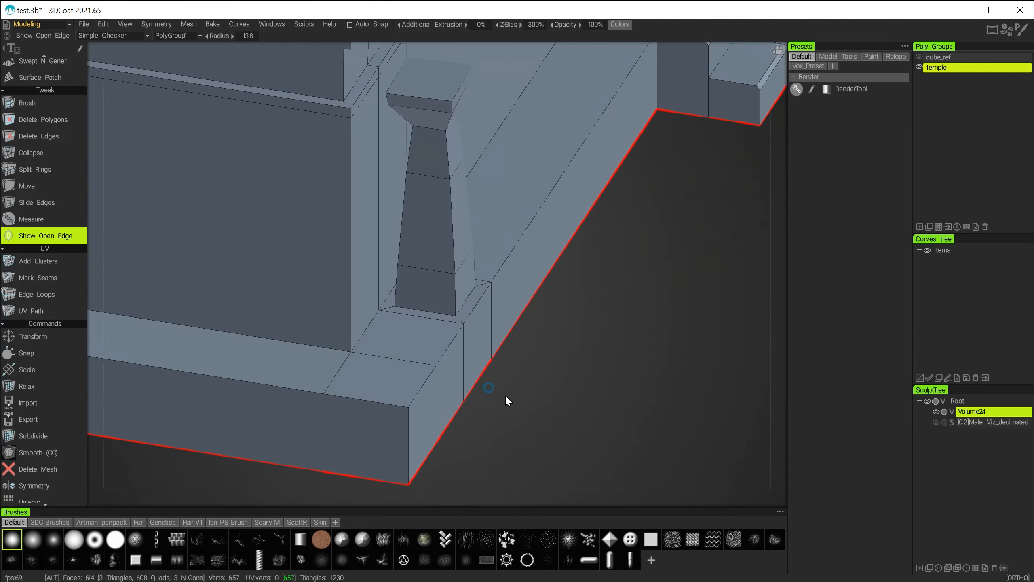
Set the Move tool to vertices, try raising the stand's rear base corner away from the steps, and undo the move
right_click_drag(505, 394, 602, 431, "alt")
left_click(37, 186)
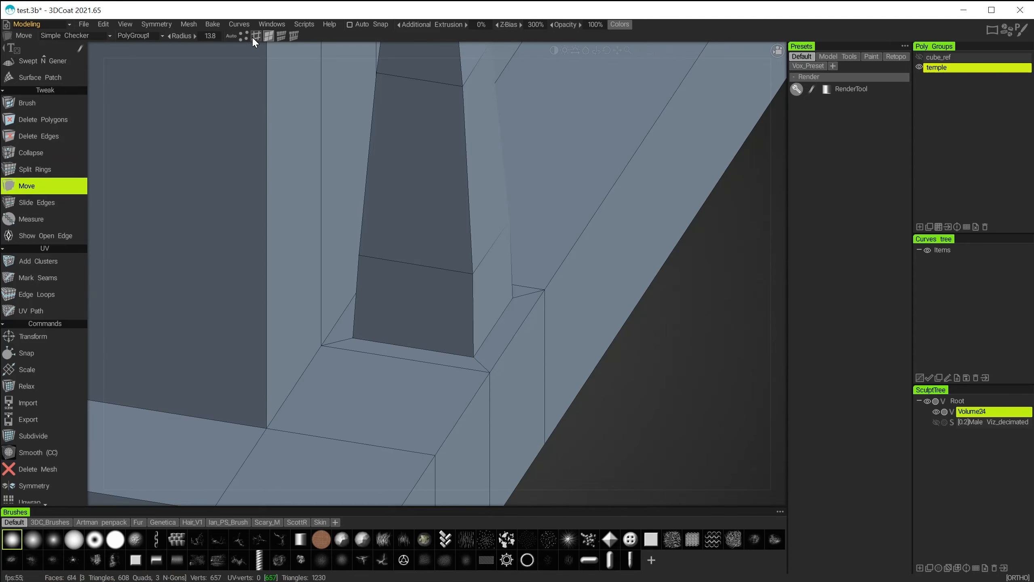
left_click(244, 36)
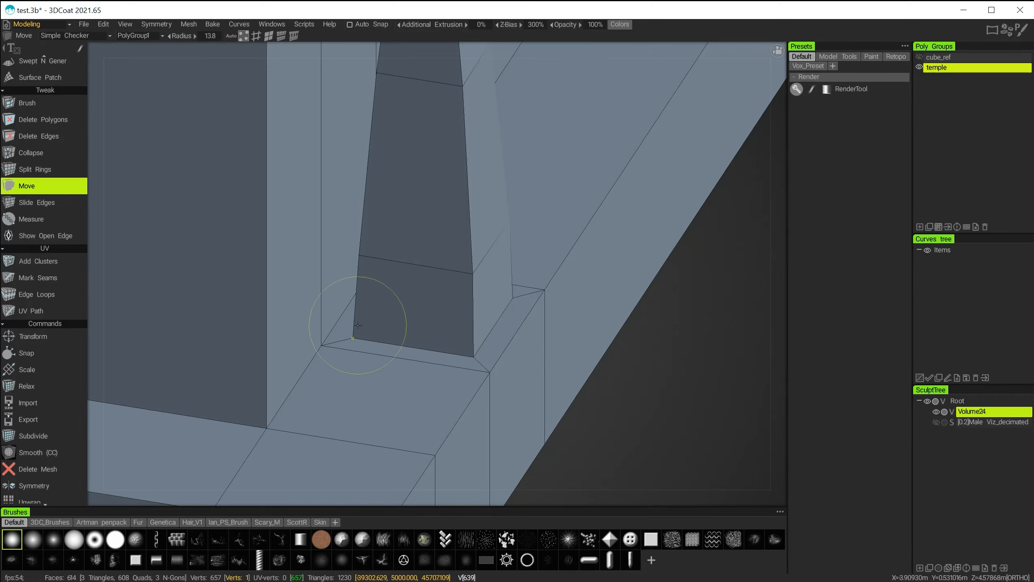
left_click_drag(354, 344, 354, 312)
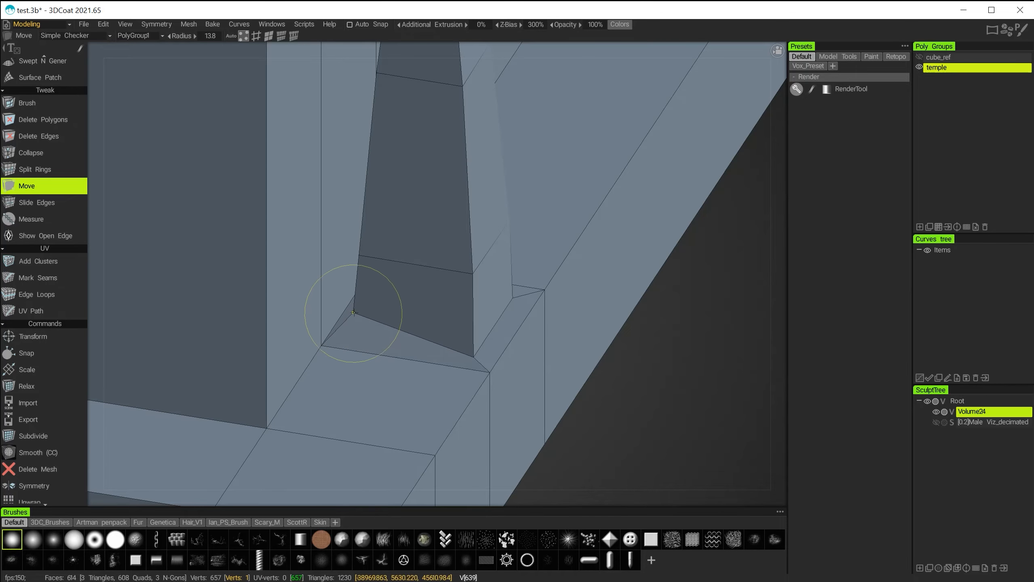
left_click_drag(399, 368, 381, 356, "alt")
key("ctrl+z")
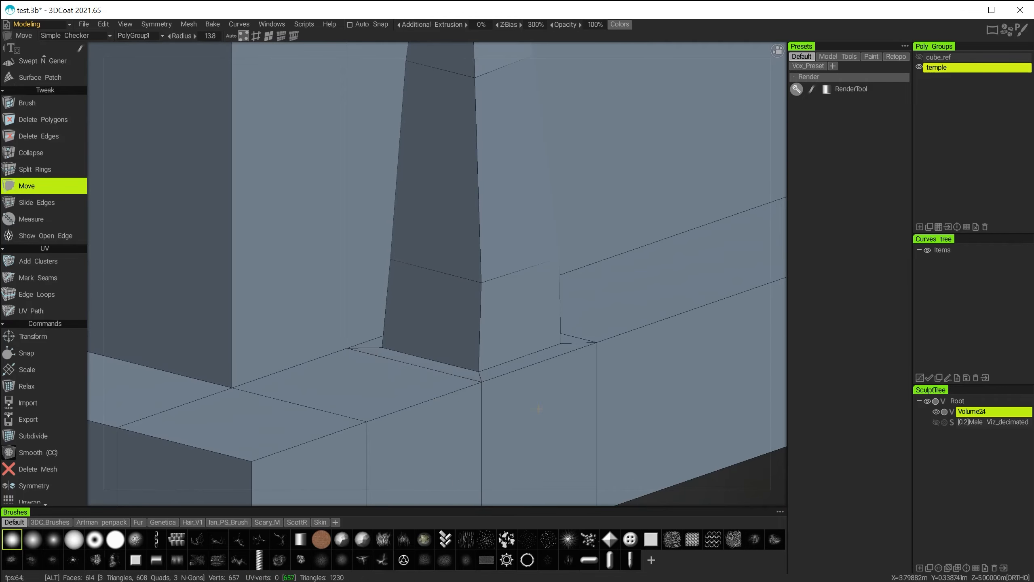
Try raising the front corners of the stand's base with the Move tool
right_click_drag(570, 427, 494, 376, "alt")
left_click_drag(494, 377, 396, 381, "alt")
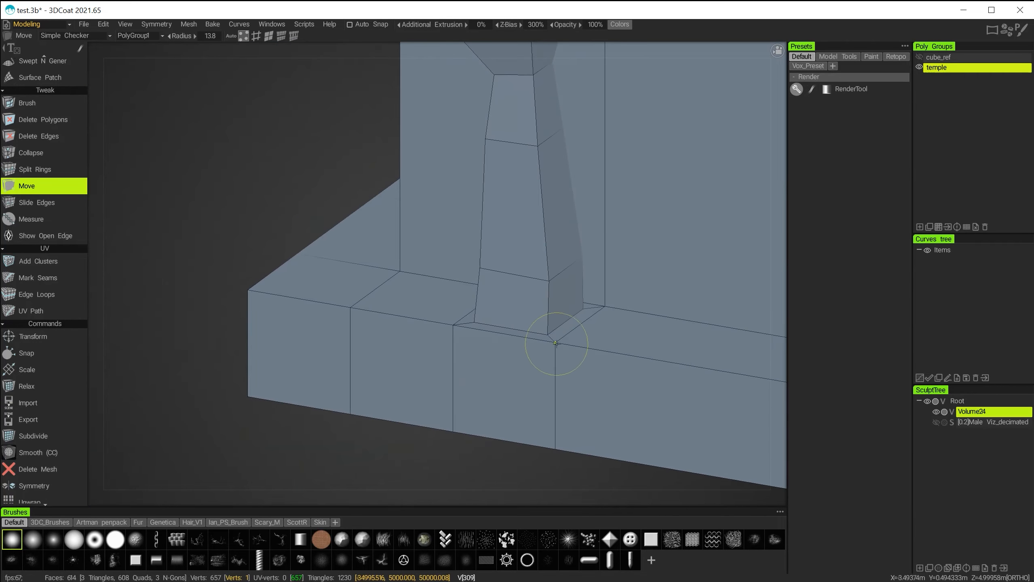
right_click_drag(468, 350, 570, 374, "alt")
middle_click_drag(570, 374, 460, 340, "alt")
right_click_drag(460, 340, 484, 370, "alt")
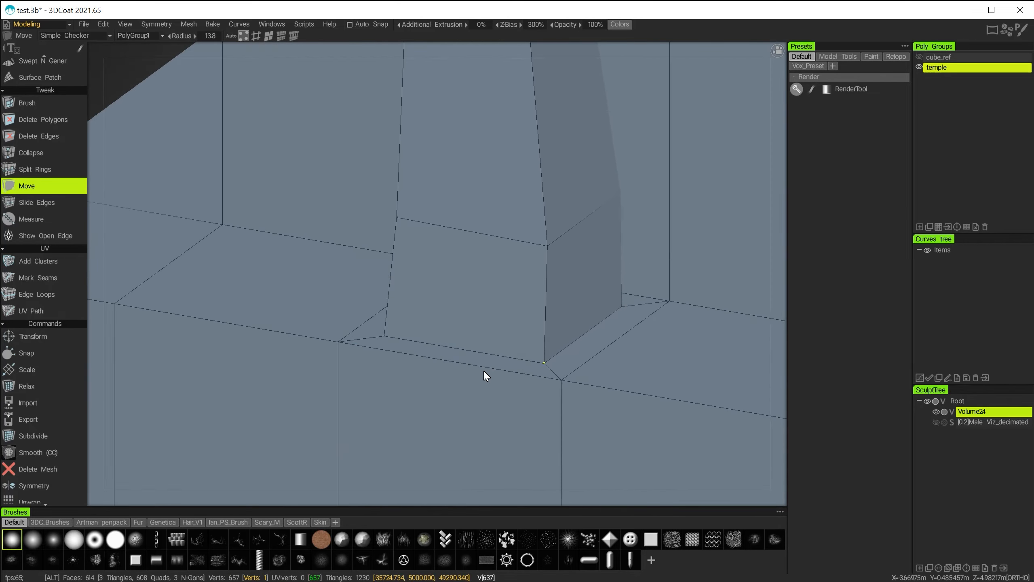
left_click_drag(484, 370, 544, 339, "alt")
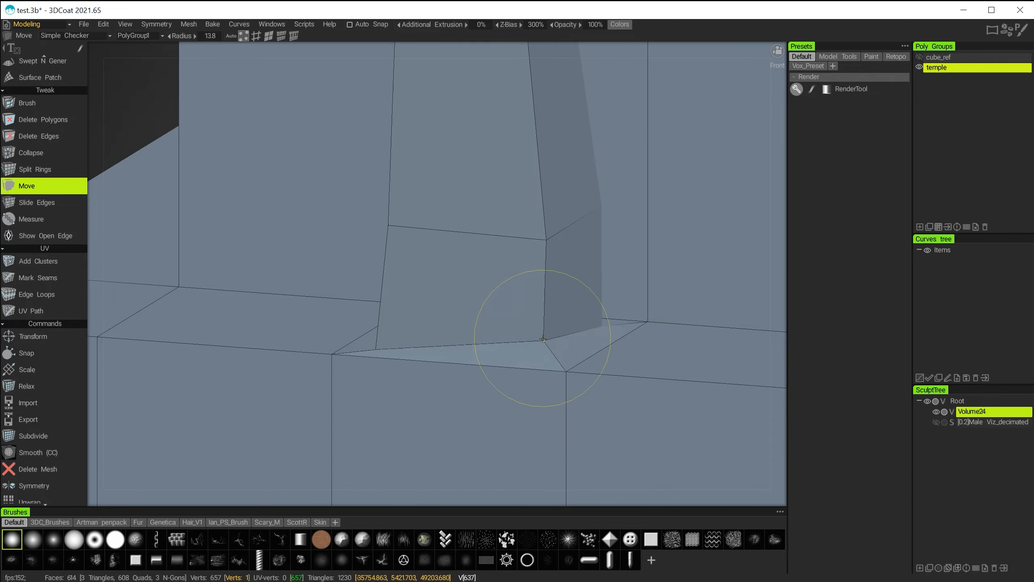
left_click_drag(379, 348, 457, 330, "alt")
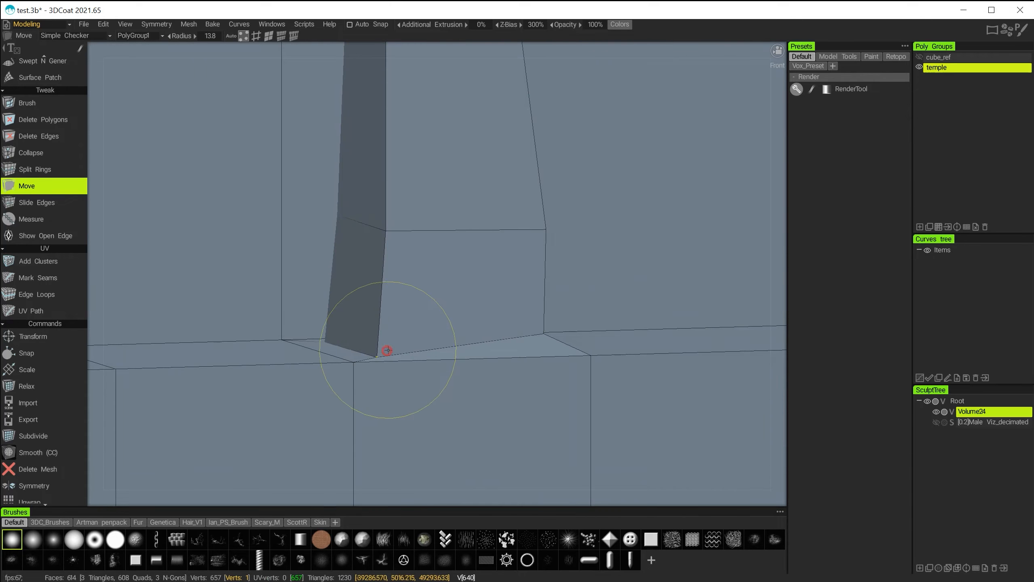
mouse_move(386, 351)
left_mouse_down()
mouse_move(388, 338)
mouse_move(440, 314)
mouse_move(358, 372)
left_mouse_up()
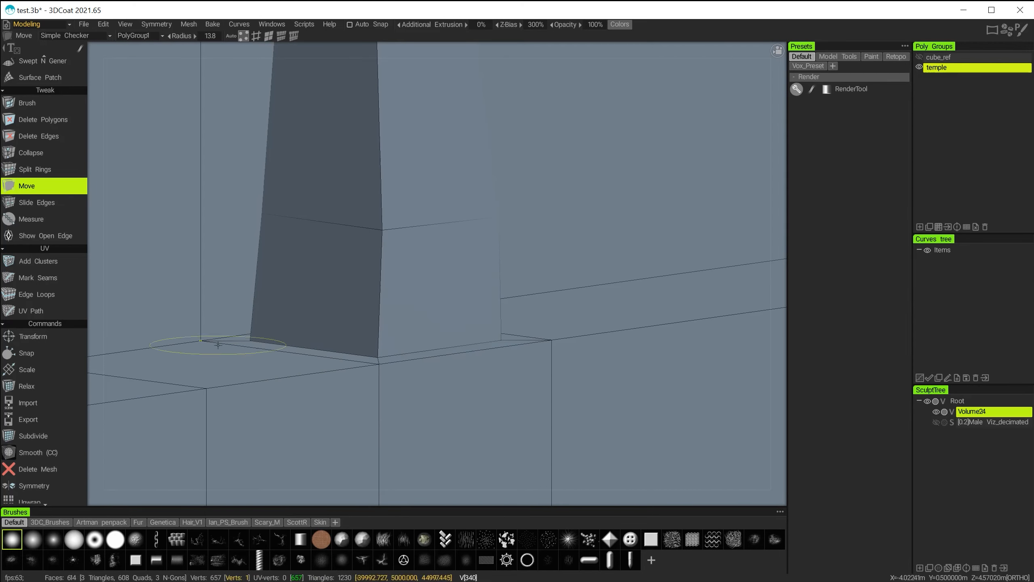
Raise the bottom corners of the stand's base with the Brush tool so the surrounding faces slope down to the platform
left_click(13, 102)
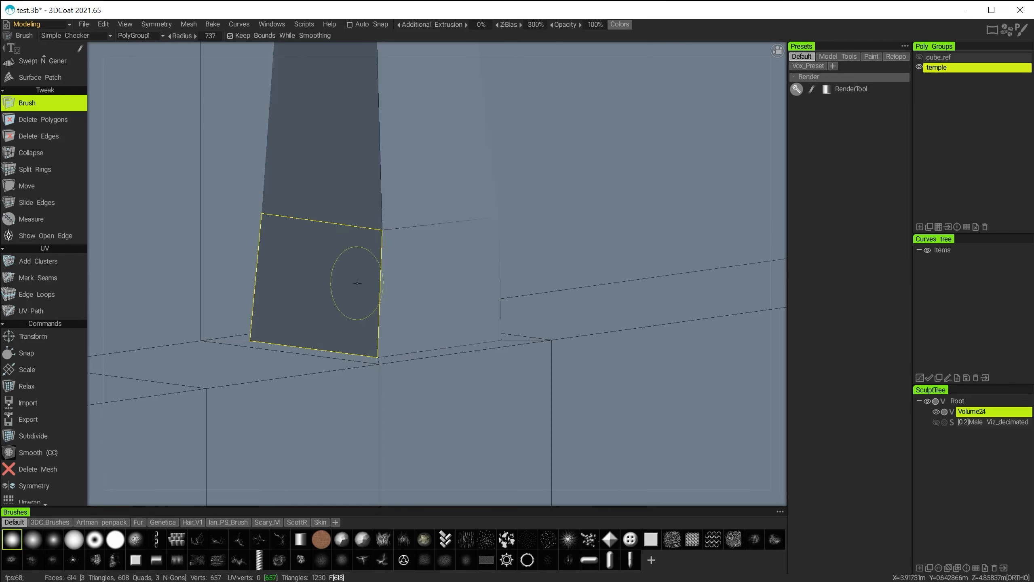
left_click_drag(357, 283, 291, 272, "alt")
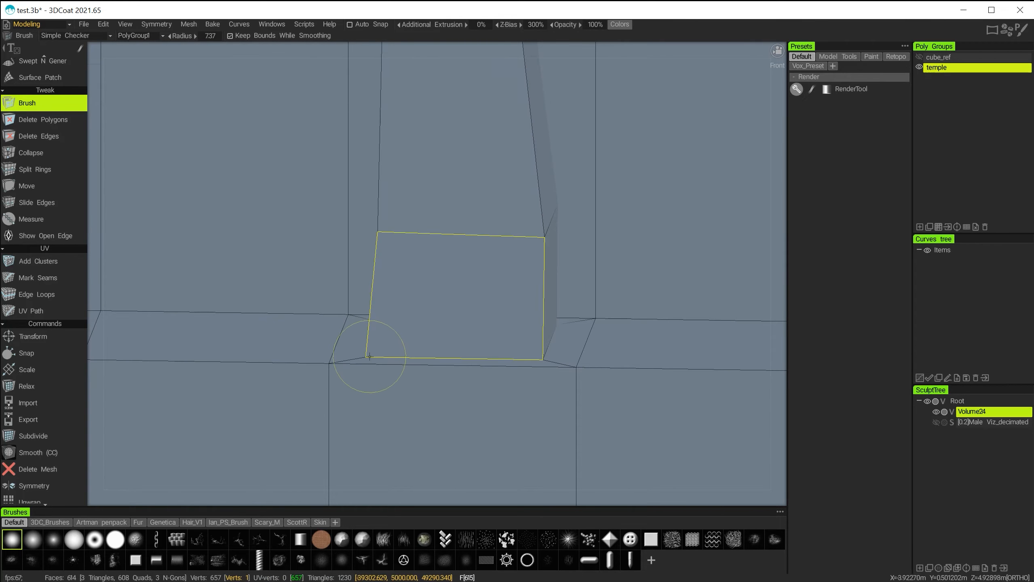
left_click_drag(369, 356, 362, 344)
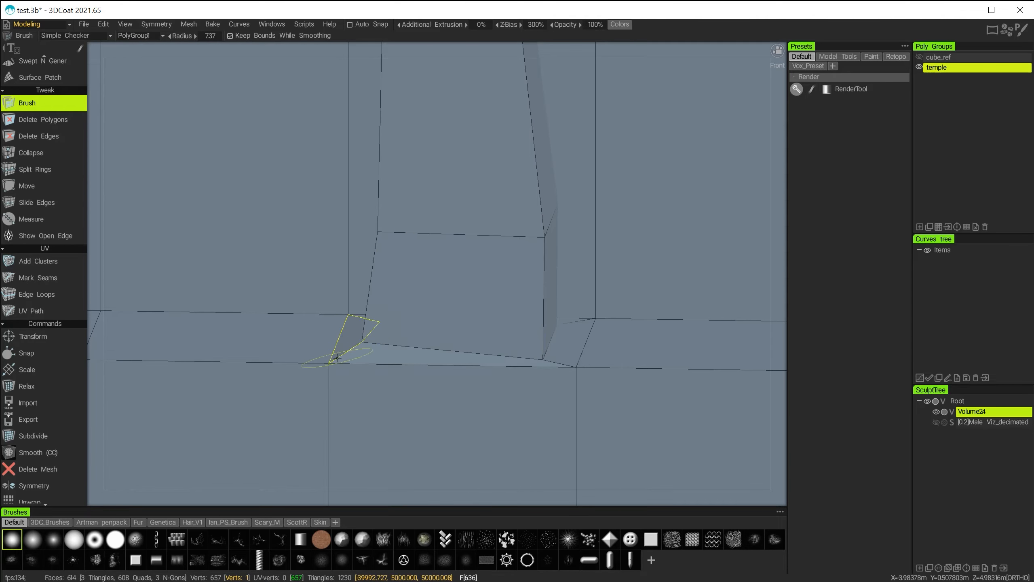
right_click_drag(367, 364, 406, 358)
mouse_move(336, 359)
left_mouse_down()
mouse_move(330, 351)
mouse_move(344, 358)
left_mouse_up()
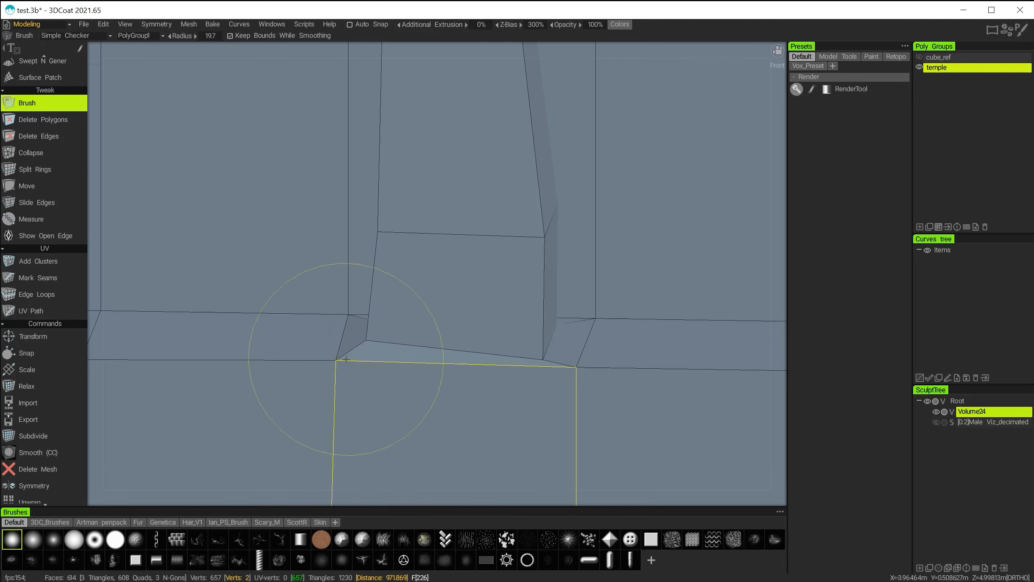
mouse_move(416, 375)
left_mouse_down("alt")
mouse_move(436, 383)
mouse_move(423, 361)
left_mouse_up("alt")
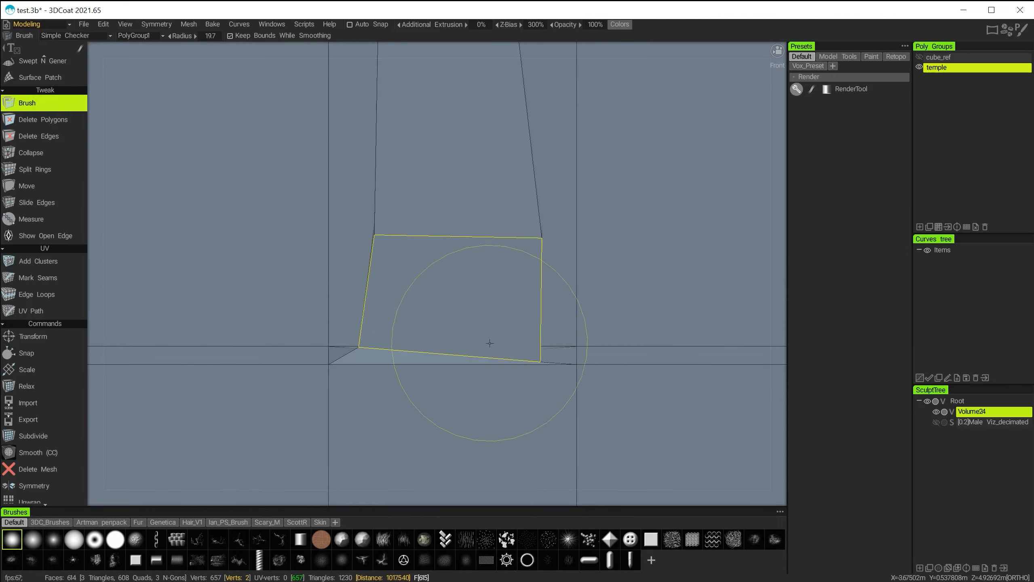
left_click_drag(511, 350, 635, 369, "alt")
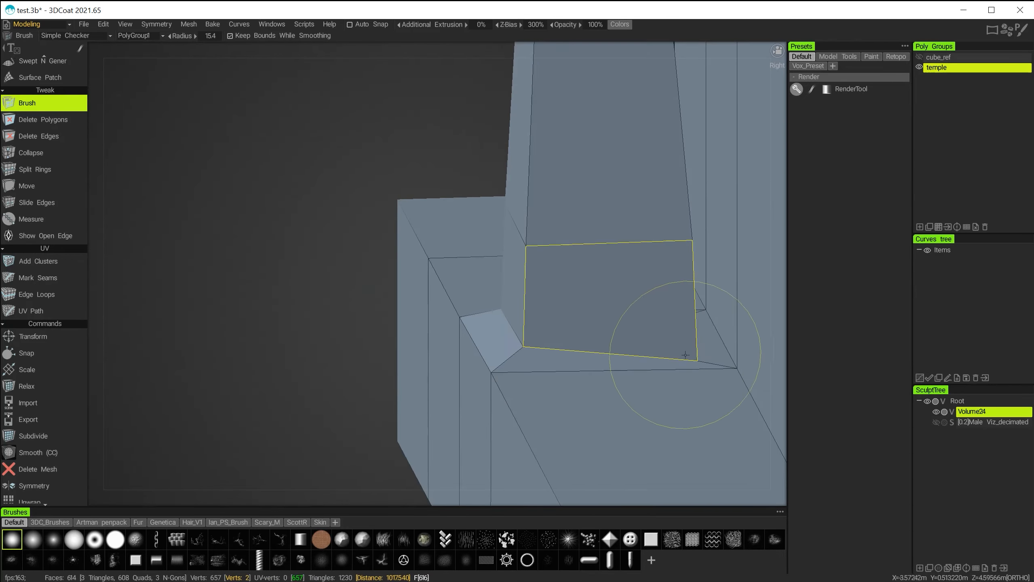
mouse_move(498, 310)
left_mouse_down("alt")
mouse_move(697, 313)
mouse_move(327, 290)
left_mouse_up("alt")
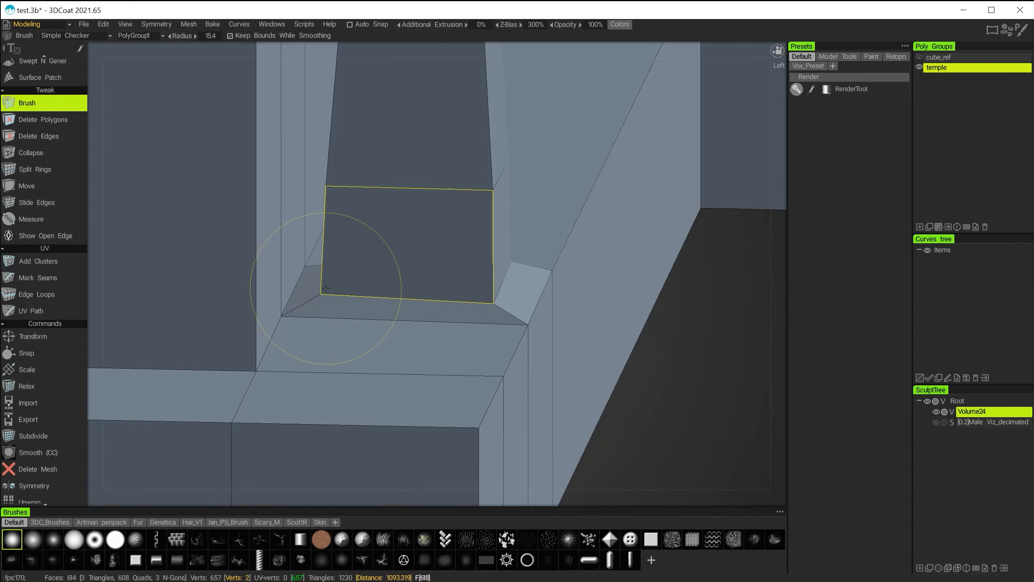
Enlarge the brush and nudge the middle edge of the stand's shaft slightly outward
right_click_drag(370, 334, 252, 256, "alt")
left_click_drag(503, 323, 365, 313, "alt")
middle_click_drag(436, 347, 435, 505, "alt")
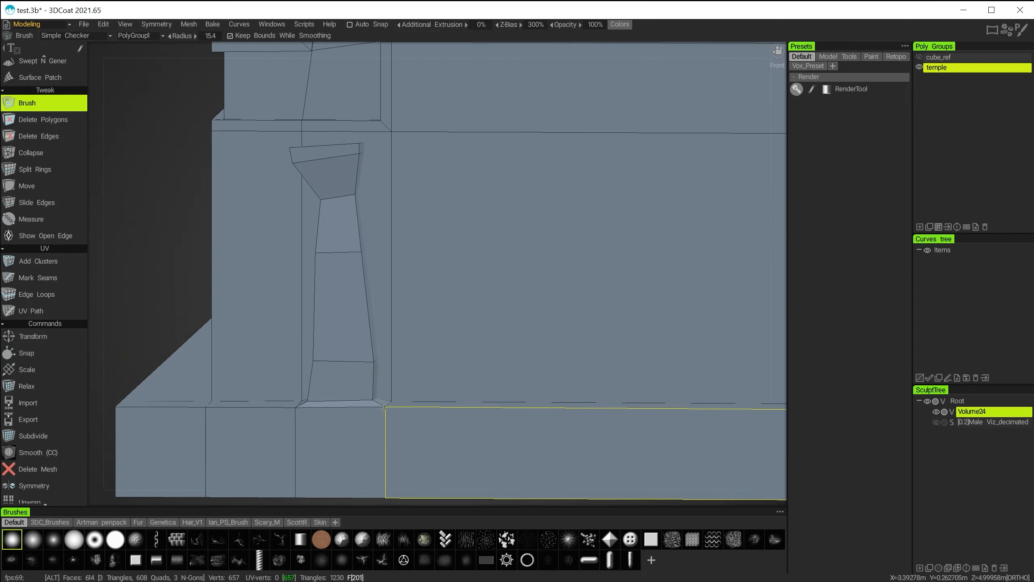
mouse_move(385, 342)
left_mouse_down("alt")
mouse_move(398, 331)
mouse_move(364, 328)
left_mouse_up("alt")
mouse_move(365, 329)
right_mouse_down("alt")
mouse_move(349, 291)
mouse_move(408, 302)
mouse_move(358, 282)
mouse_move(393, 297)
right_mouse_up("alt")
left_click_drag(392, 297, 368, 304, "alt")
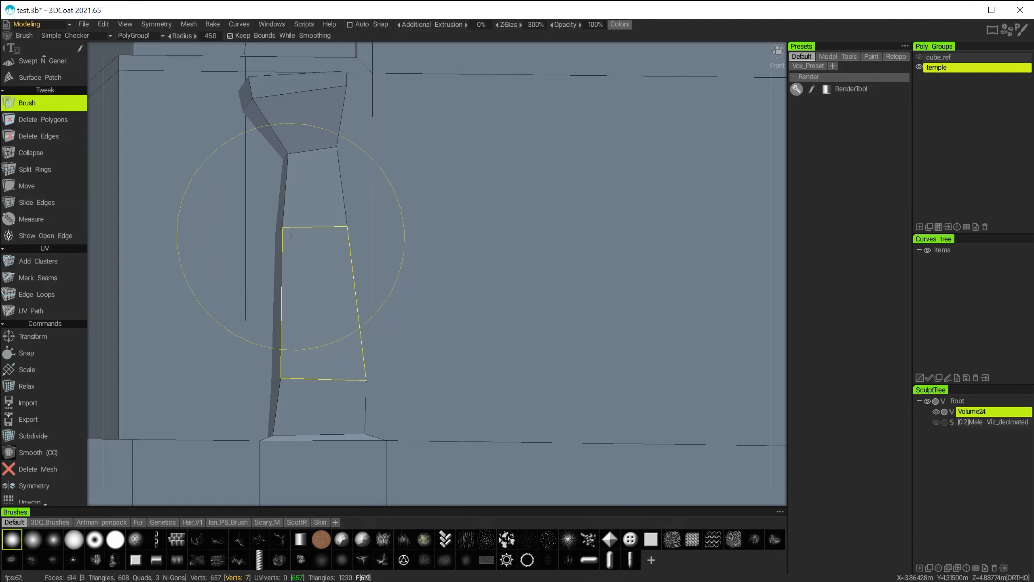
mouse_move(300, 255)
right_mouse_down()
mouse_move(365, 282)
mouse_move(336, 273)
right_mouse_up()
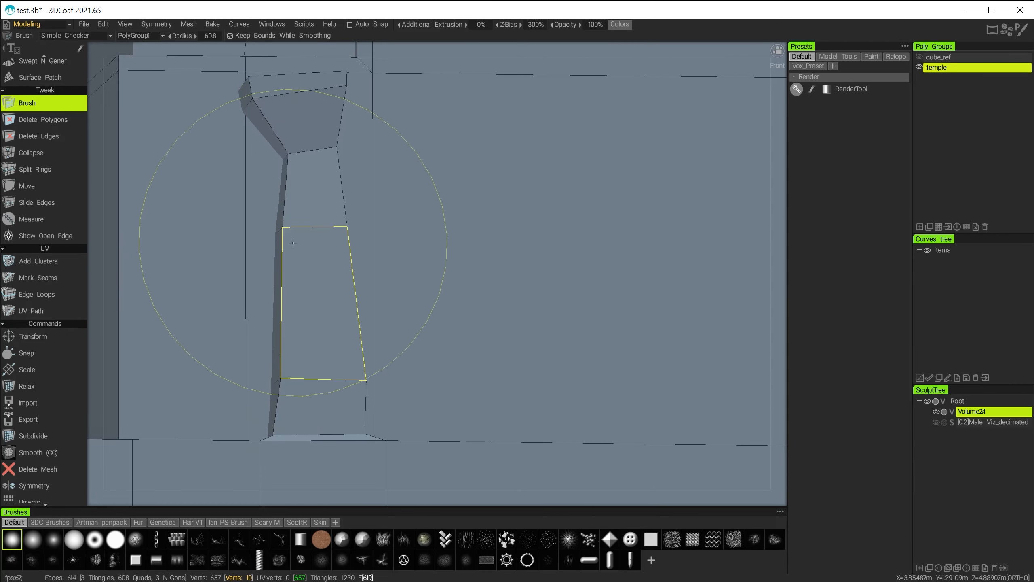
mouse_move(285, 233)
left_mouse_down()
mouse_move(305, 233)
mouse_move(271, 242)
mouse_move(301, 228)
mouse_move(280, 231)
left_mouse_up()
Try shifting the lower front corner of the stand's shaft with the brush, and undo the change
mouse_move(317, 309)
left_mouse_down("alt")
mouse_move(291, 310)
mouse_move(299, 311)
left_mouse_up("alt")
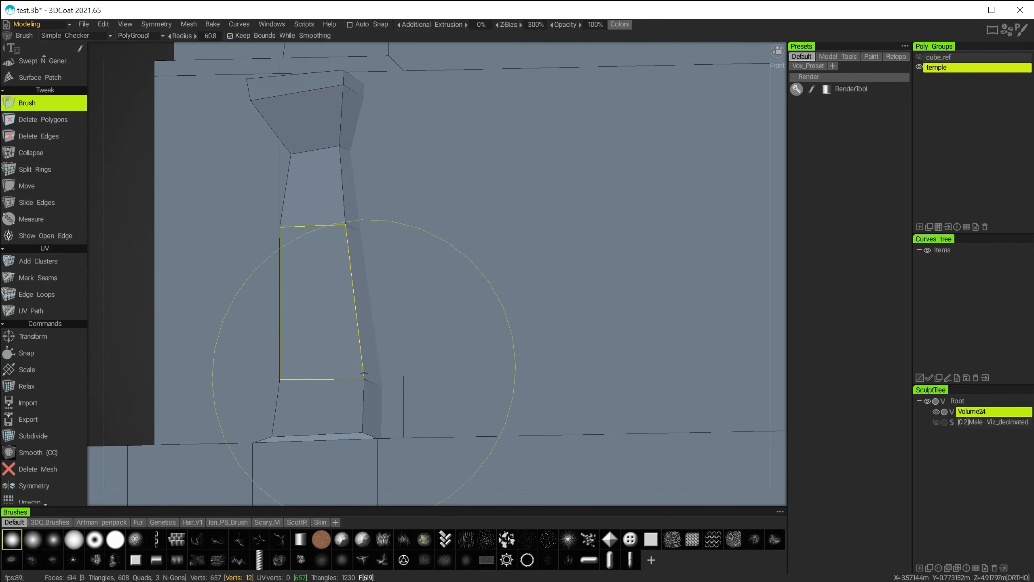
left_click_drag(366, 389, 356, 370)
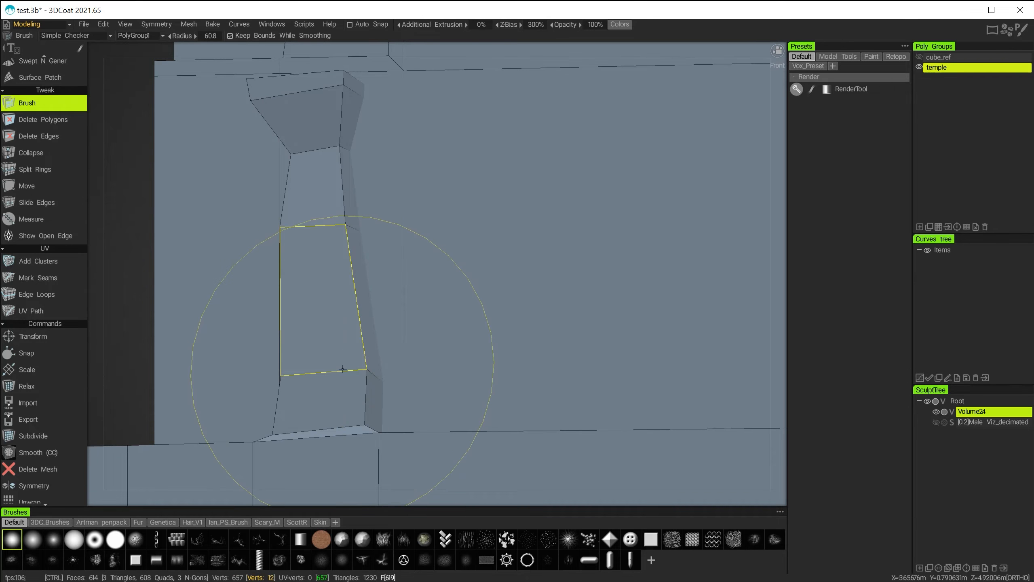
key("ctrl+z")
Increase the brush radius to 100 and nudge the stand's upper shaft and capital outward from the temple wall
mouse_move(375, 312)
right_mouse_down()
mouse_move(358, 305)
mouse_move(415, 333)
right_mouse_up()
left_click_drag(341, 348, 371, 361, "alt")
mouse_move(371, 360)
right_mouse_down("alt")
mouse_move(335, 346)
mouse_move(355, 232)
right_mouse_up("alt")
left_click_drag(364, 161, 371, 158)
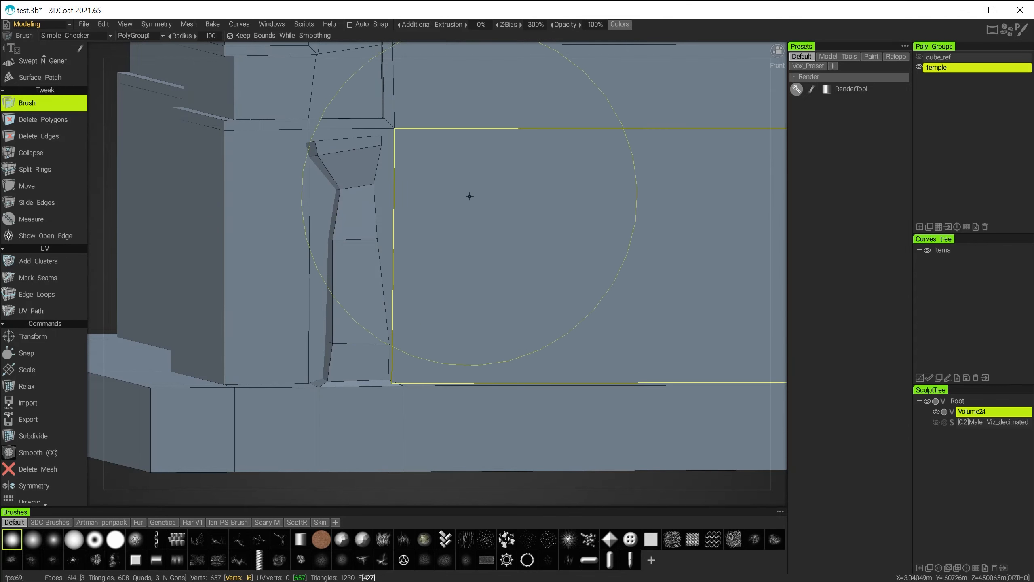
left_click_drag(418, 231, 477, 243, "alt")
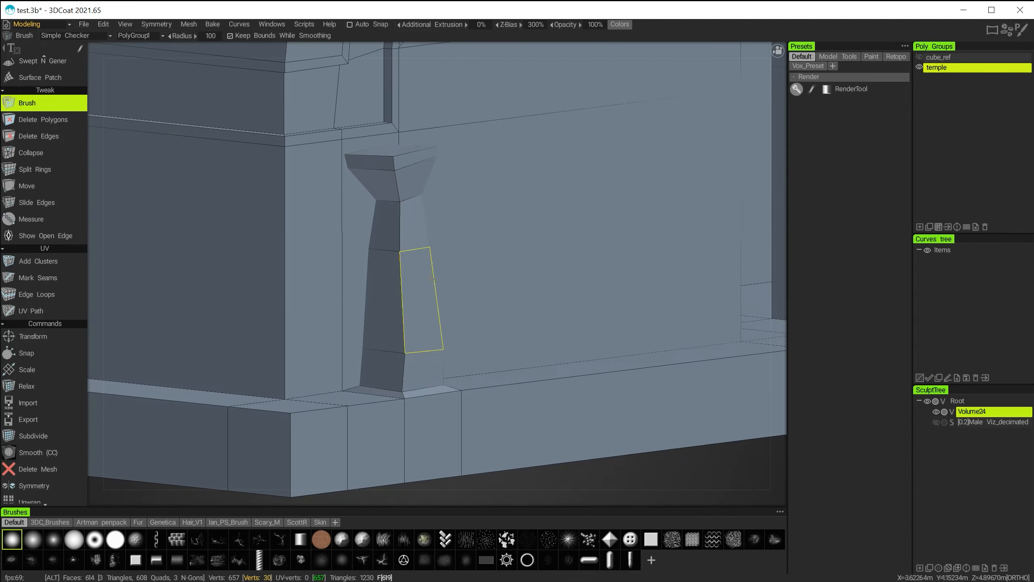
left_click_drag(424, 281, 461, 243, "alt")
right_click_drag(467, 277, 495, 322, "alt")
left_click_drag(426, 261, 430, 265)
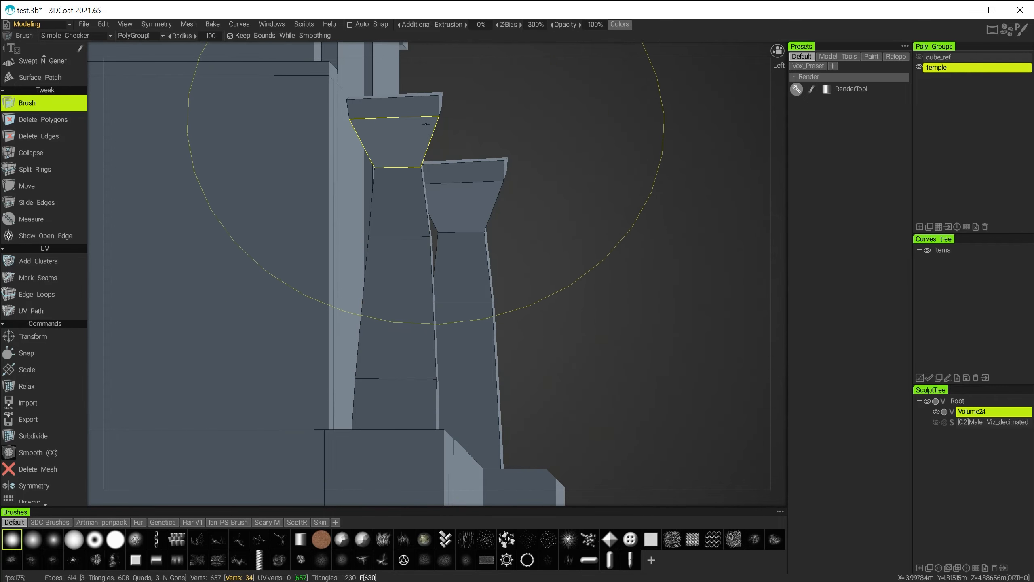
left_click_drag(432, 110, 438, 112)
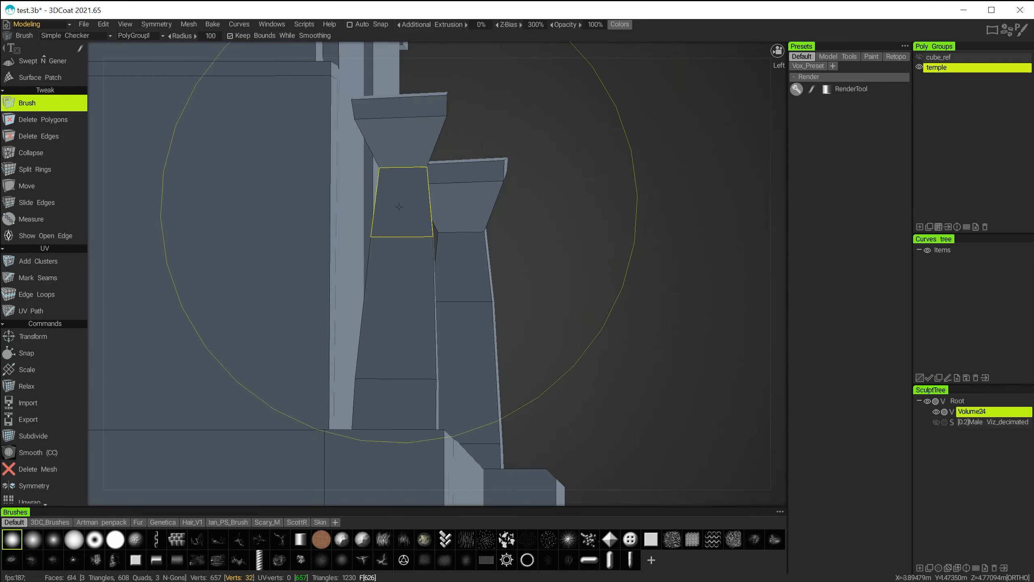
Set the Move tool to faces and shift the narrow side face at the capital's upper rim slightly downward
right_click_drag(468, 293, 465, 287, "alt")
left_click_drag(465, 287, 244, 309, "alt")
middle_click_drag(509, 301, 798, 381, "alt")
right_click_drag(453, 293, 498, 306, "alt")
left_click_drag(501, 311, 338, 294, "alt")
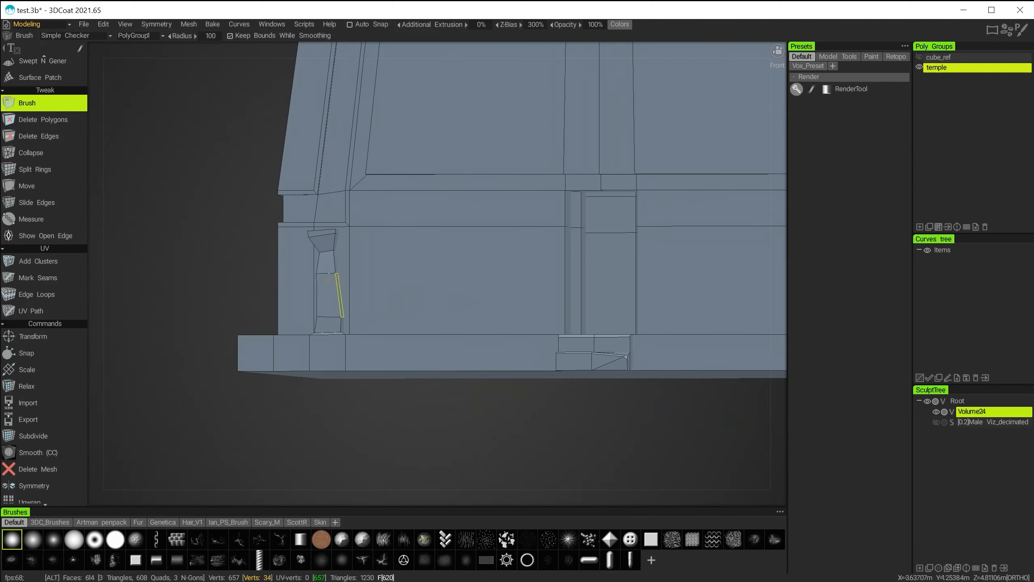
left_click(35, 186)
right_click_drag(234, 200, 335, 217, "alt")
middle_click_drag(335, 218, 406, 309, "alt")
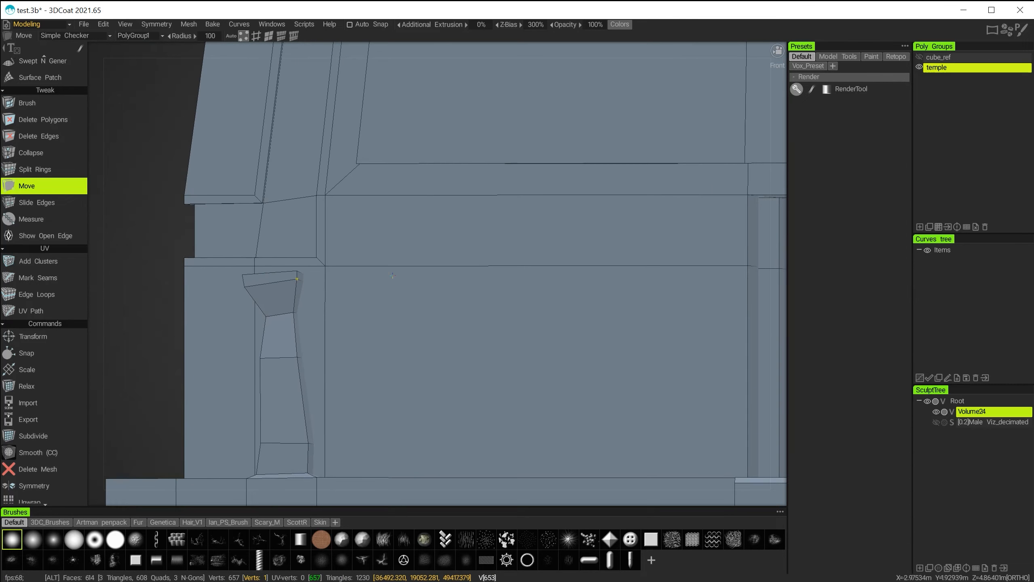
left_click(270, 38)
left_click_drag(375, 371, 299, 372, "alt")
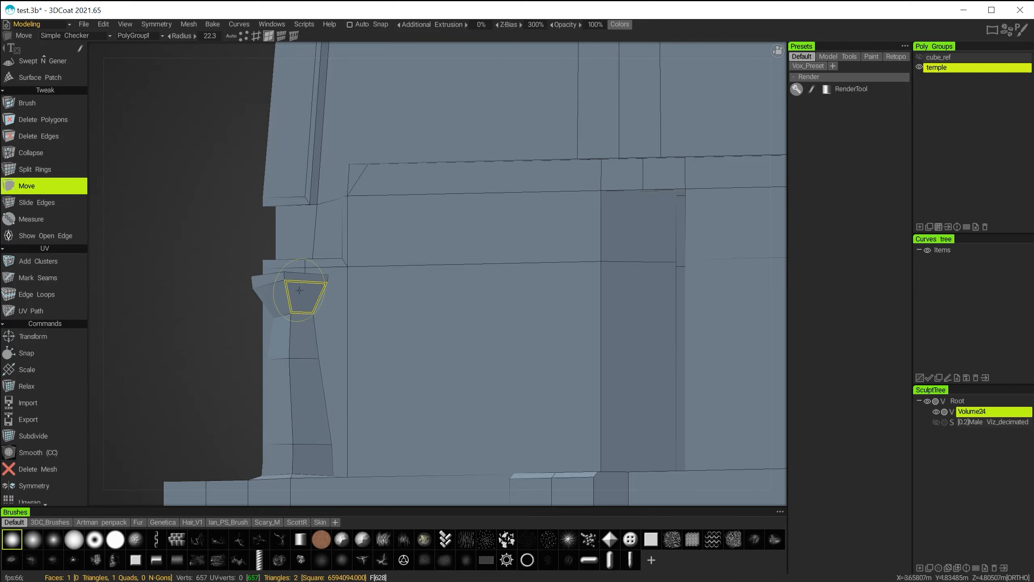
right_click_drag(299, 290, 372, 354, "alt")
left_click_drag(216, 308, 261, 345)
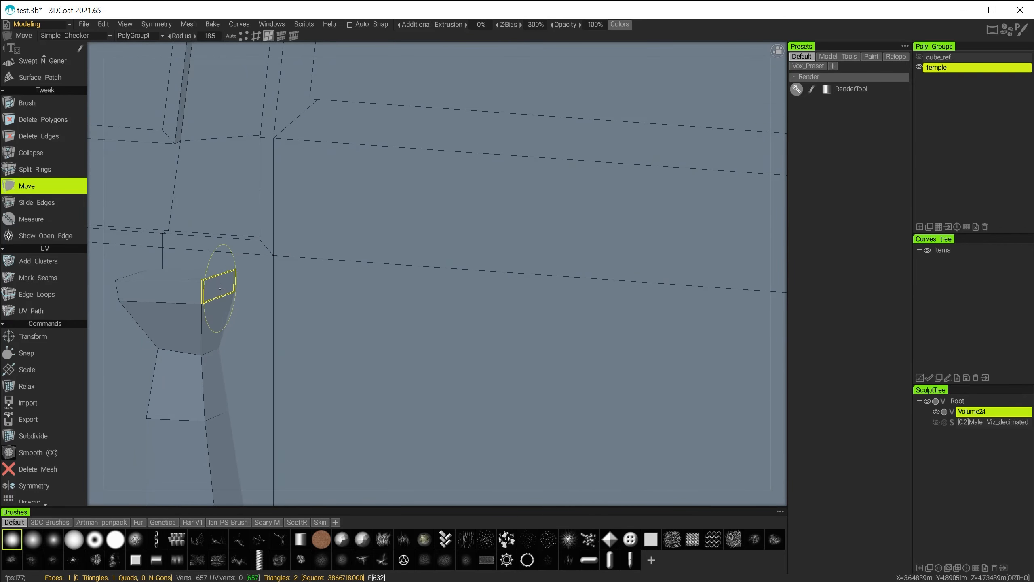
left_click_drag(220, 288, 221, 301)
Select the top face of the stand's capital with the Select tool
left_click_drag(265, 339, 412, 392, "alt")
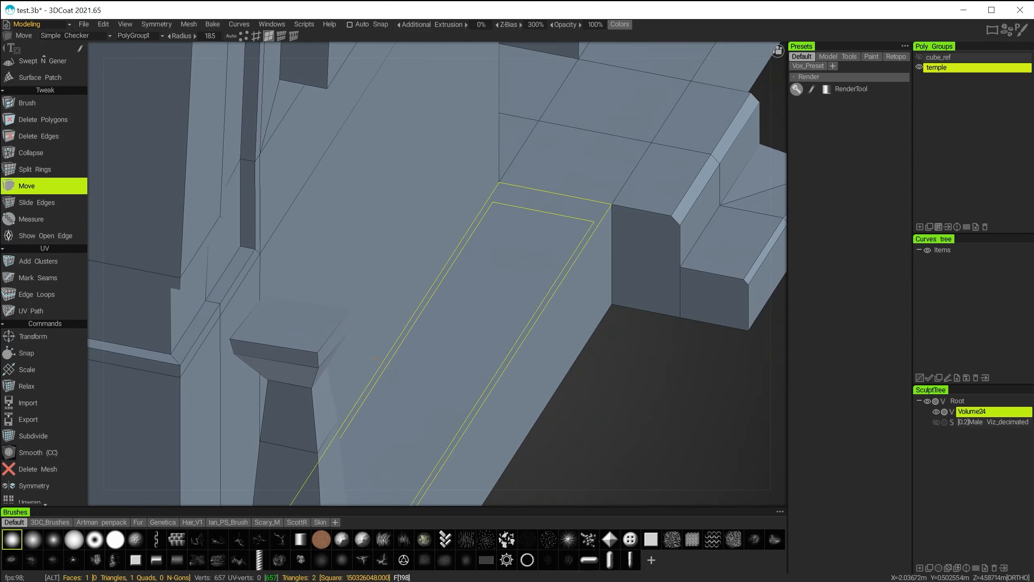
left_click_drag(301, 325, 334, 265, "alt")
left_click_drag(321, 206, 167, 243, "alt")
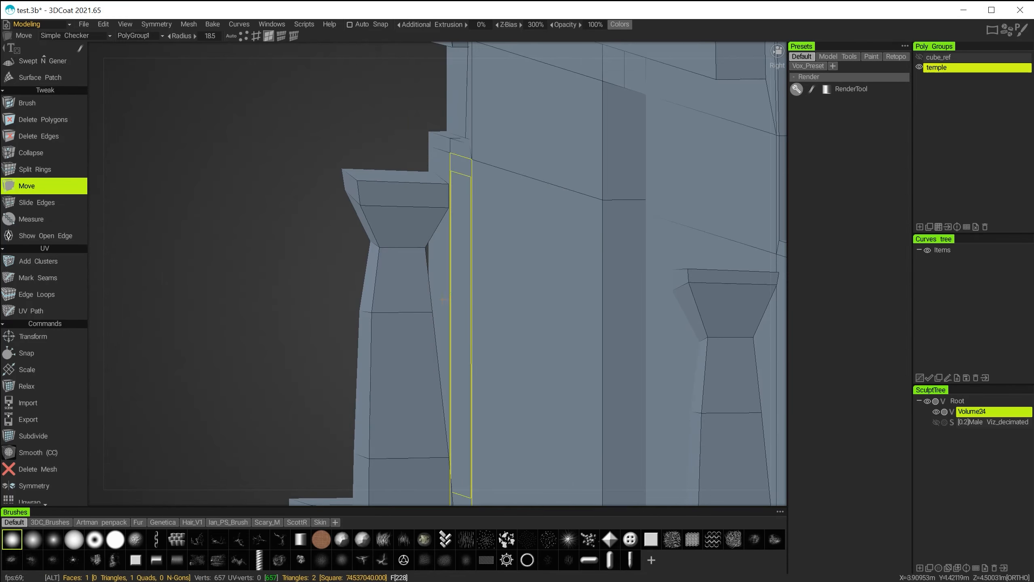
scroll(440, 329, "up", 2)
left_click_drag(434, 330, 409, 313, "alt")
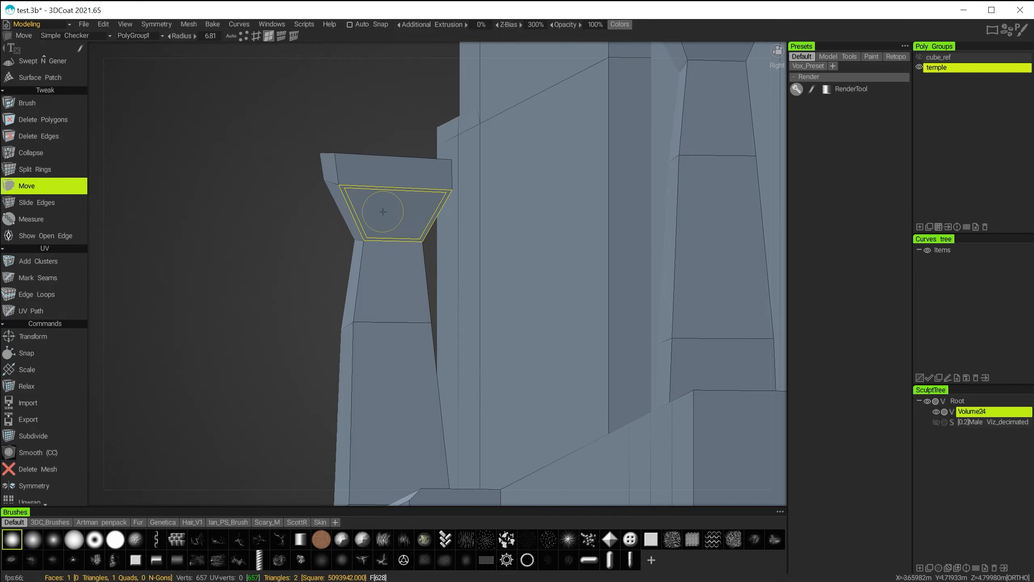
left_click_drag(383, 211, 388, 142, "alt")
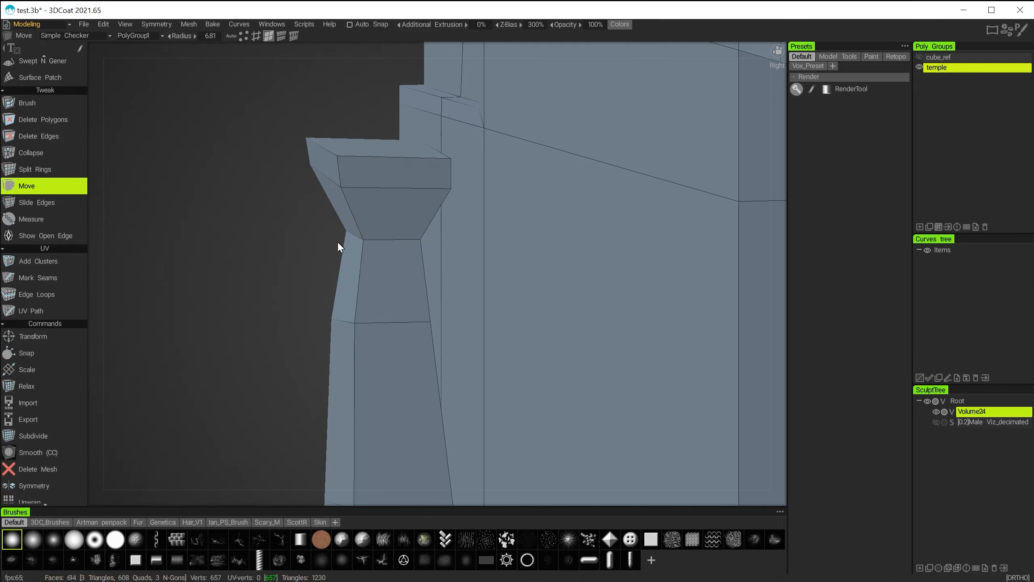
scroll(45, 209, "up", 10)
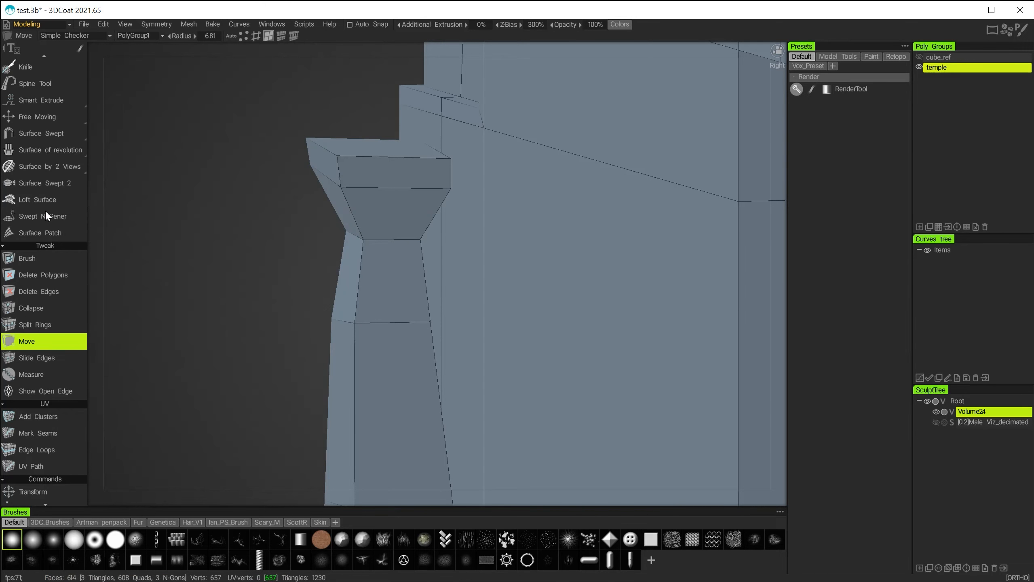
left_click(32, 95)
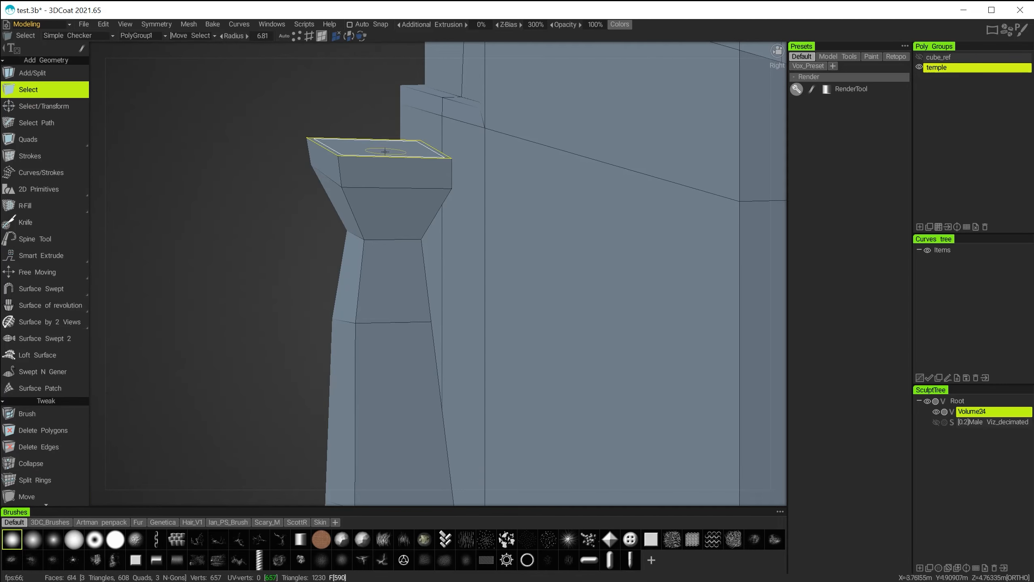
left_click(388, 146)
mouse_move(357, 350)
left_mouse_down("alt")
mouse_move(380, 362)
mouse_move(355, 345)
left_mouse_up("alt")
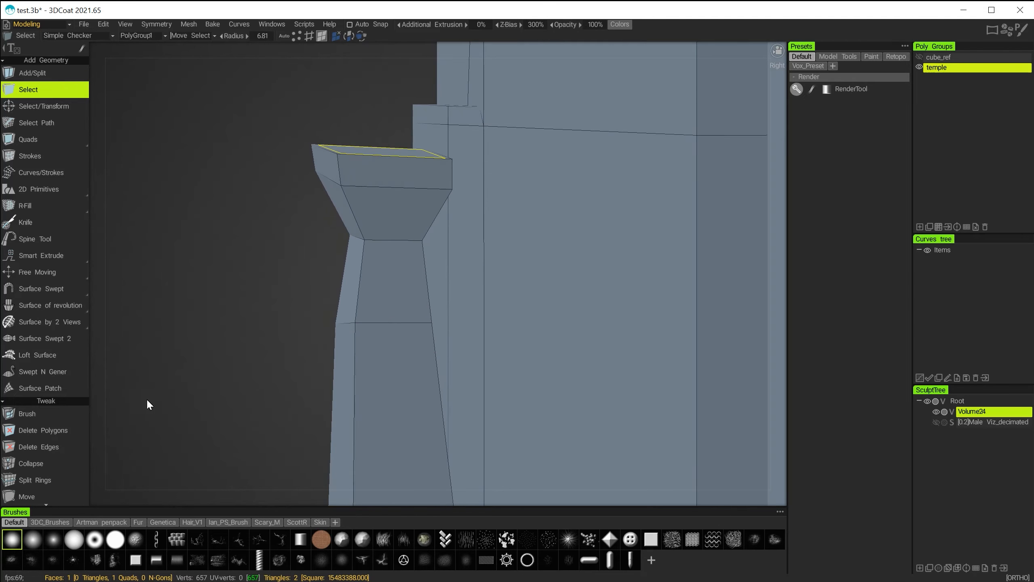
Expand the face selection twice to cover the rim and the tapered faces of the capital
scroll(57, 444, "down", 15)
scroll(57, 440, "down", 10)
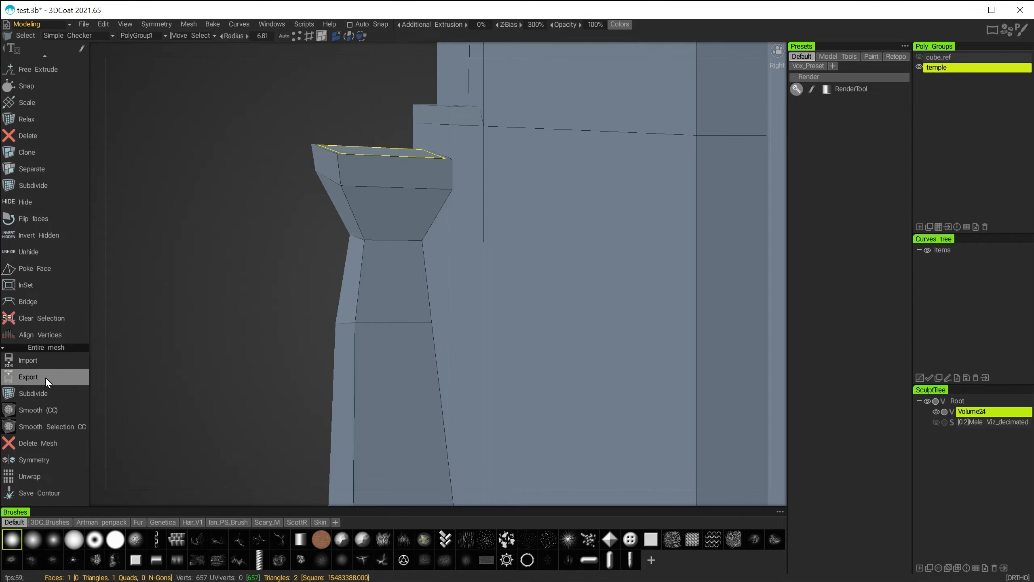
scroll(45, 378, "up", 7)
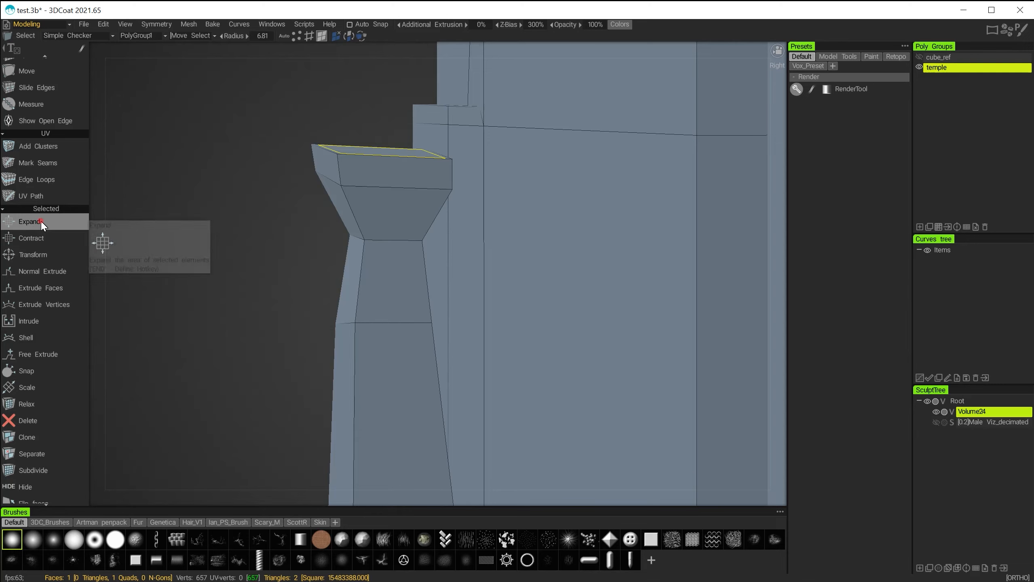
left_click(41, 221)
left_click(43, 221)
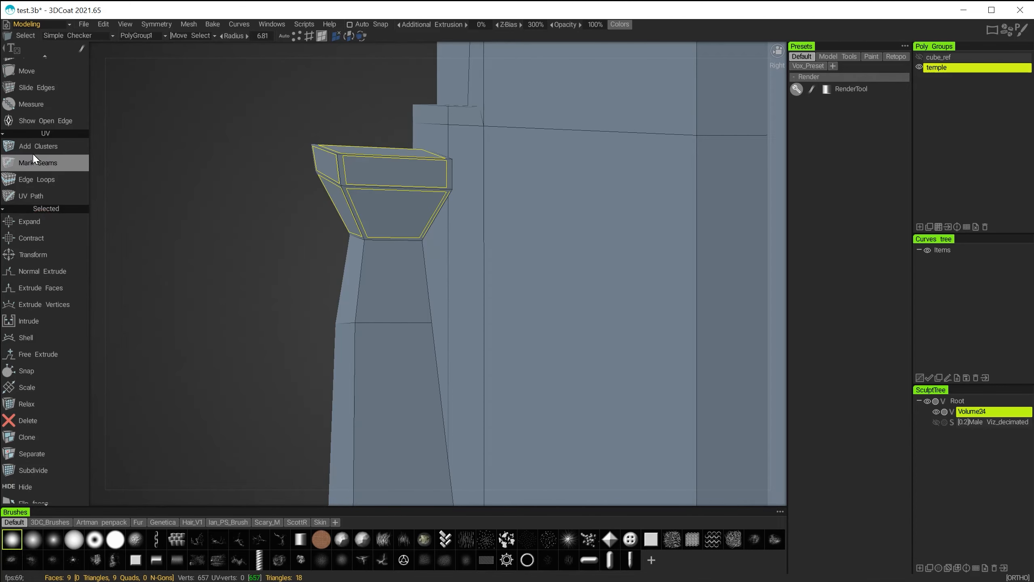
Turn on the Measure tool's fixed length of 0.1 m and place a guide line outward from the doorway's left edge at the horizontal wall edge
scroll(73, 187, "up", 3)
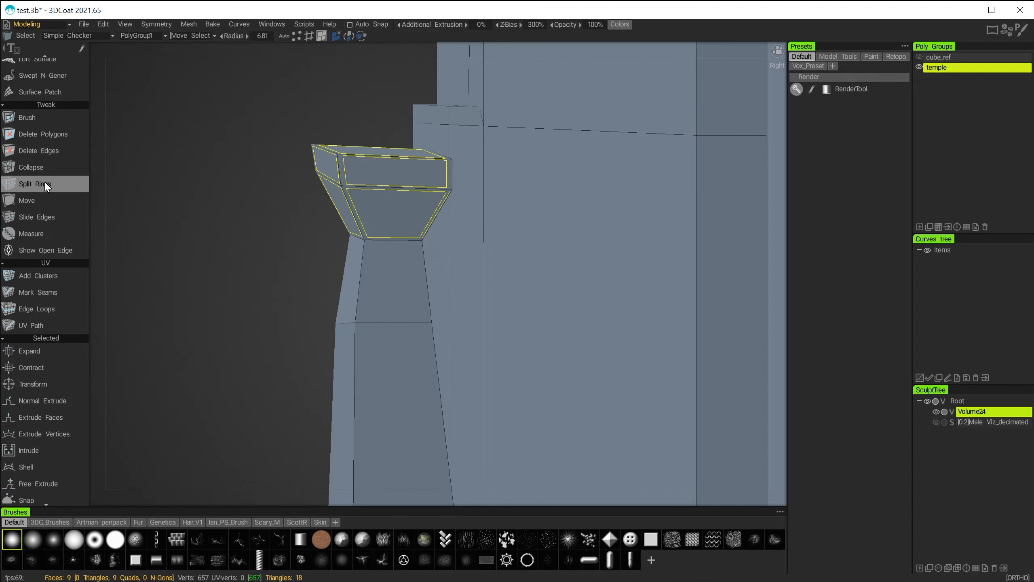
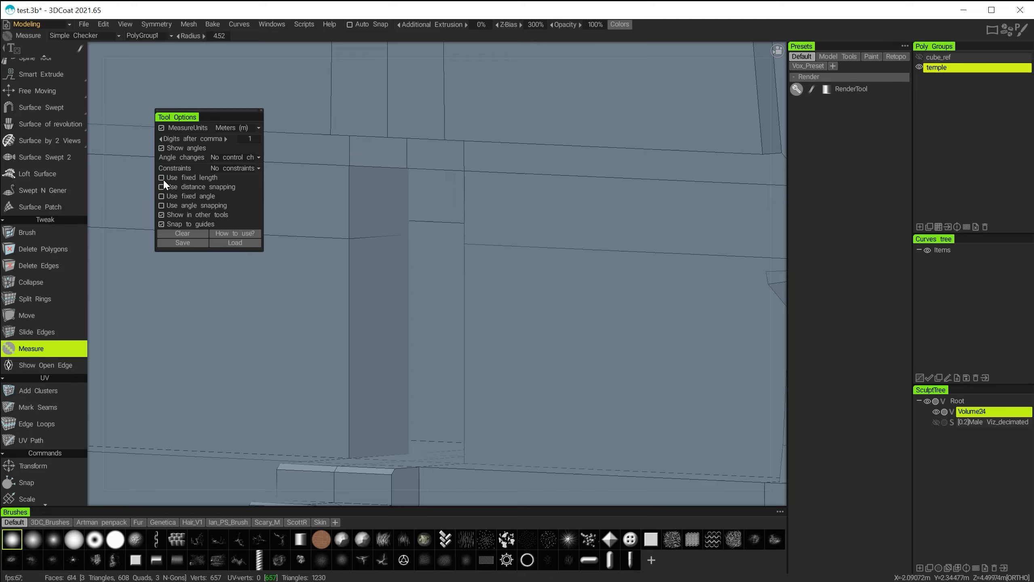
left_click(162, 178)
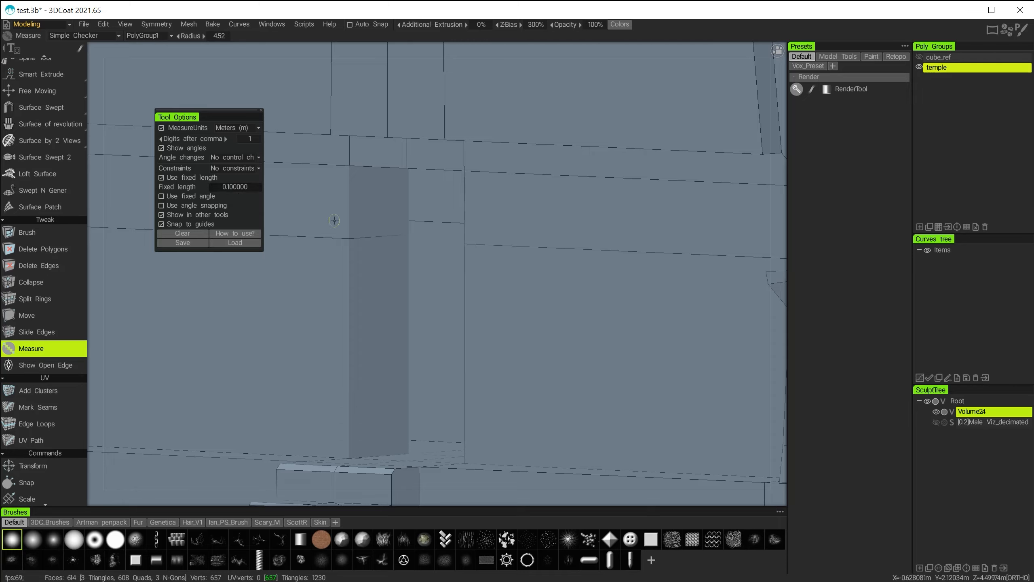
left_click_drag(346, 263, 362, 290, "alt")
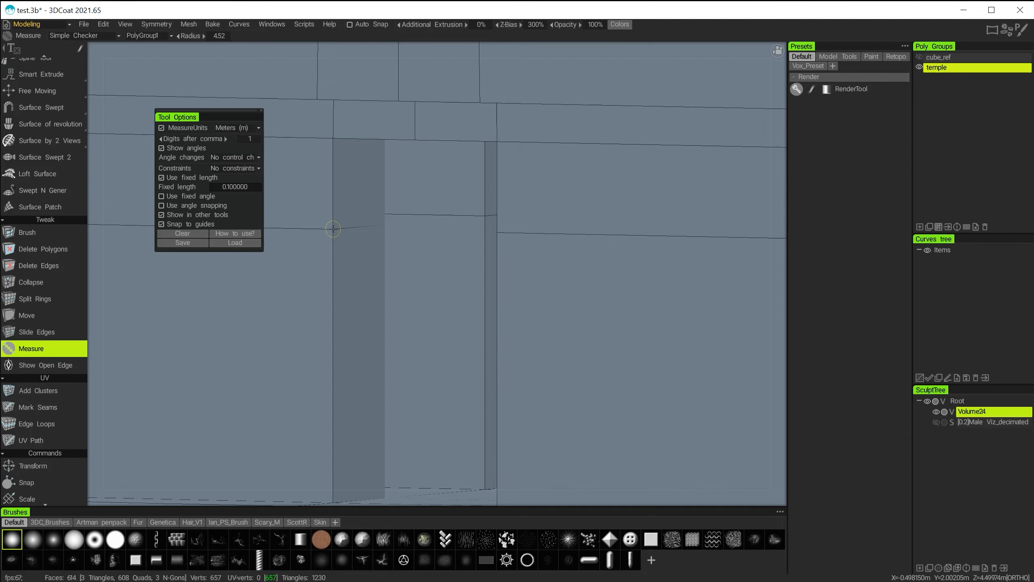
left_click_drag(333, 228, 320, 229)
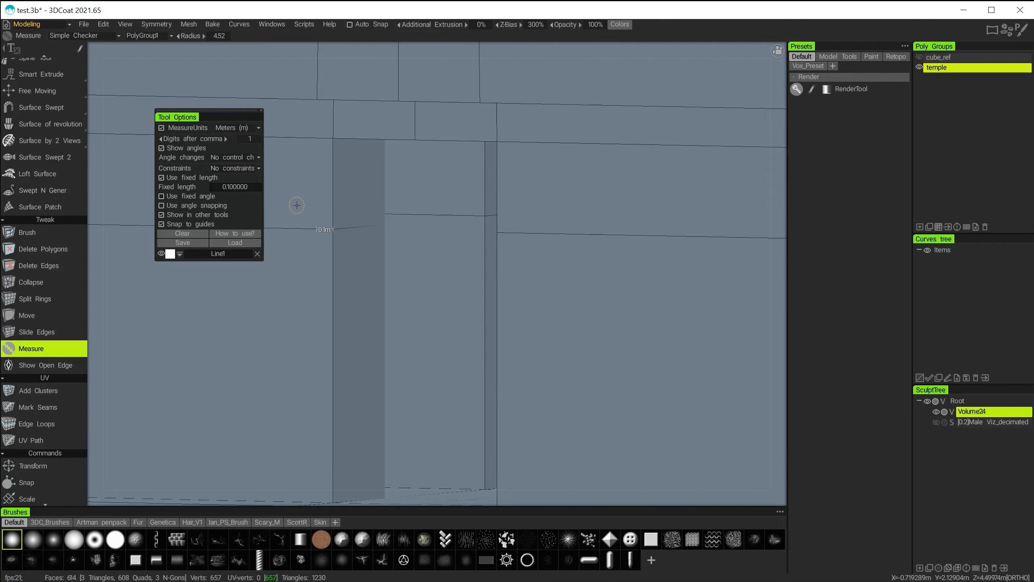
Place two more 0.1 m guide lines, one outward from the doorway's right edge and one upward from the middle of its top edge
left_click_drag(372, 344, 390, 325, "alt")
mouse_move(553, 273)
left_mouse_down("alt")
mouse_move(559, 284)
mouse_move(548, 254)
left_mouse_up("alt")
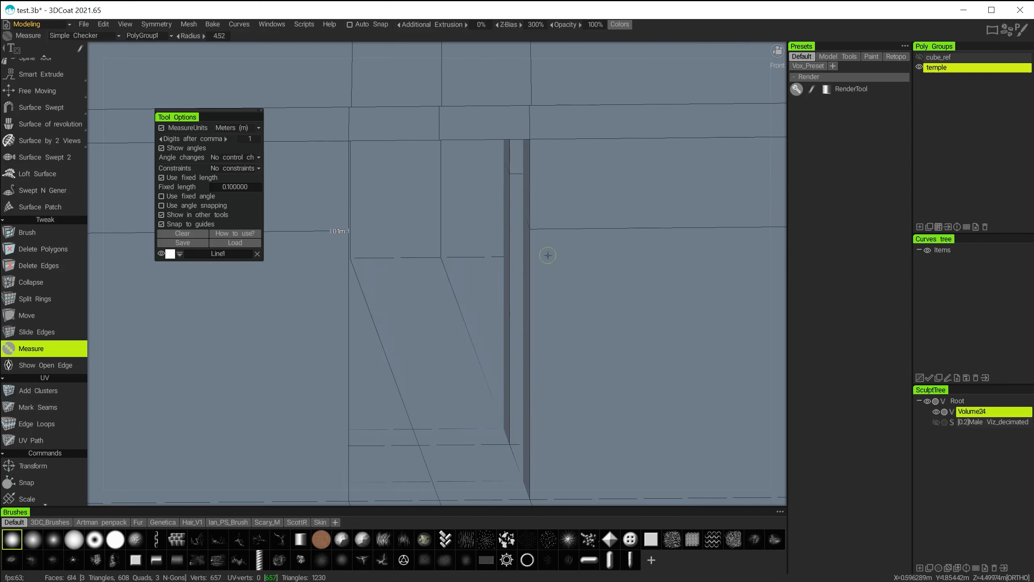
left_click(531, 228)
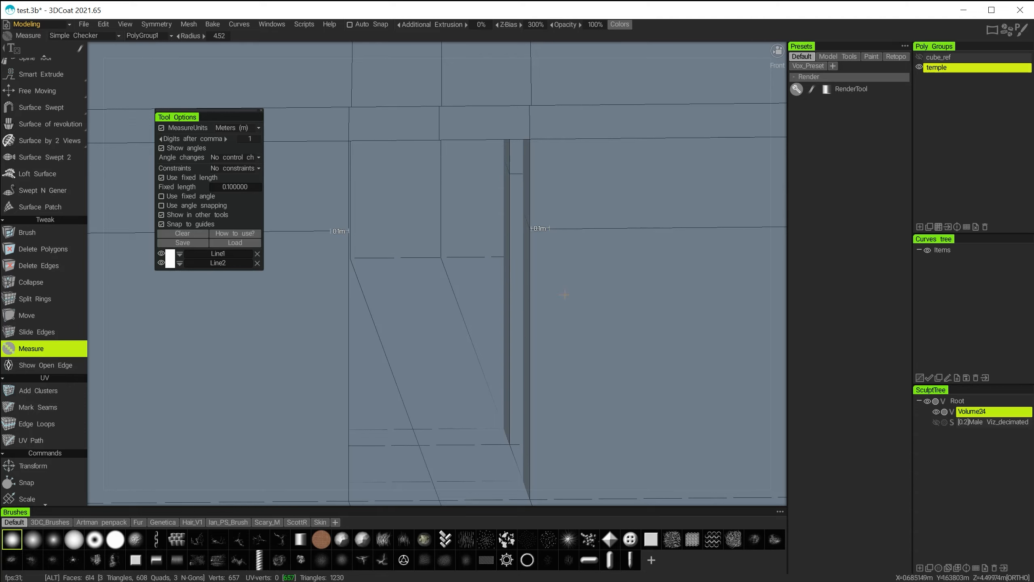
left_click_drag(526, 289, 511, 280, "alt")
middle_click_drag(517, 286, 572, 446, "alt")
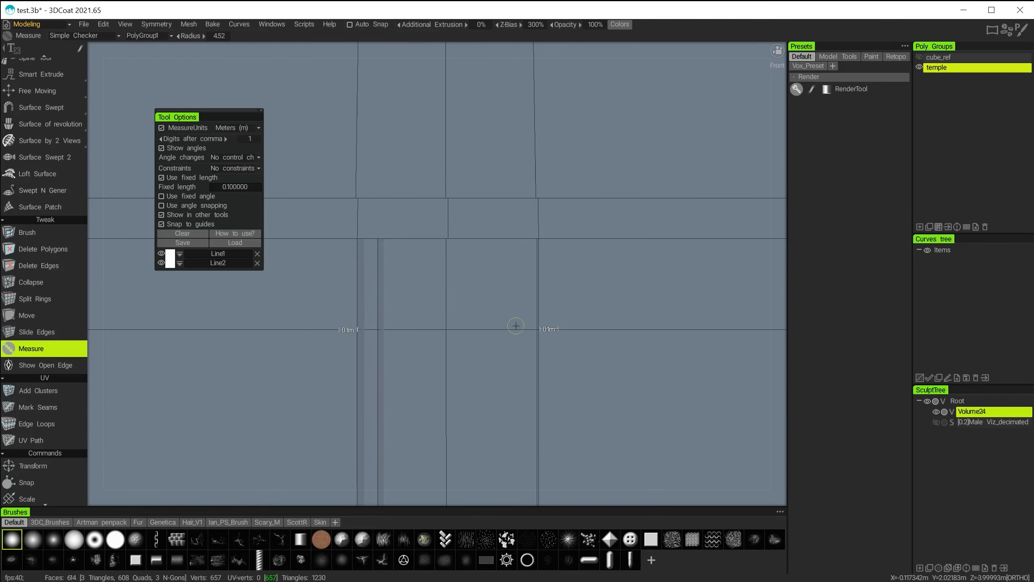
left_click_drag(515, 325, 486, 256, "alt")
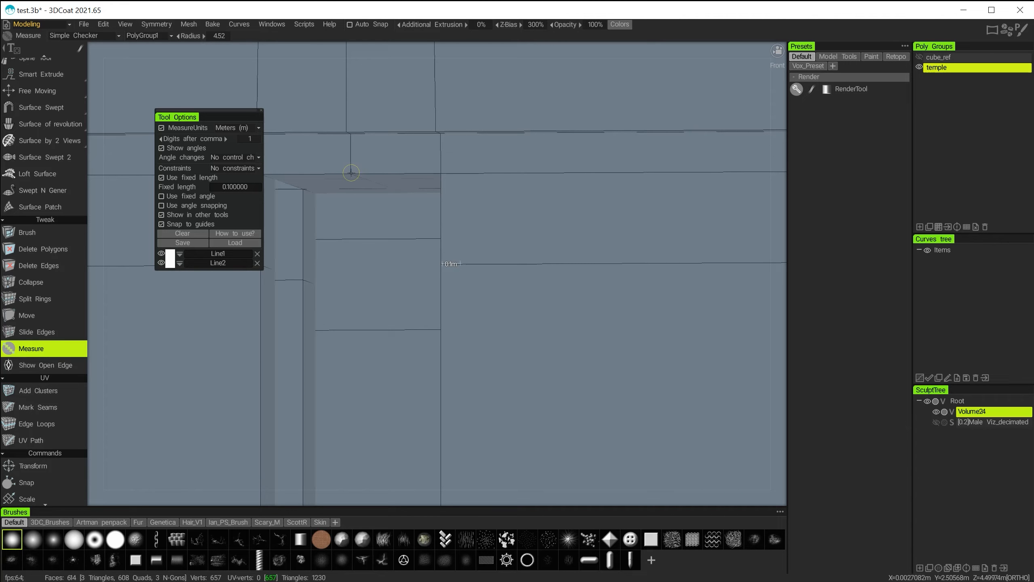
left_click_drag(351, 173, 351, 159)
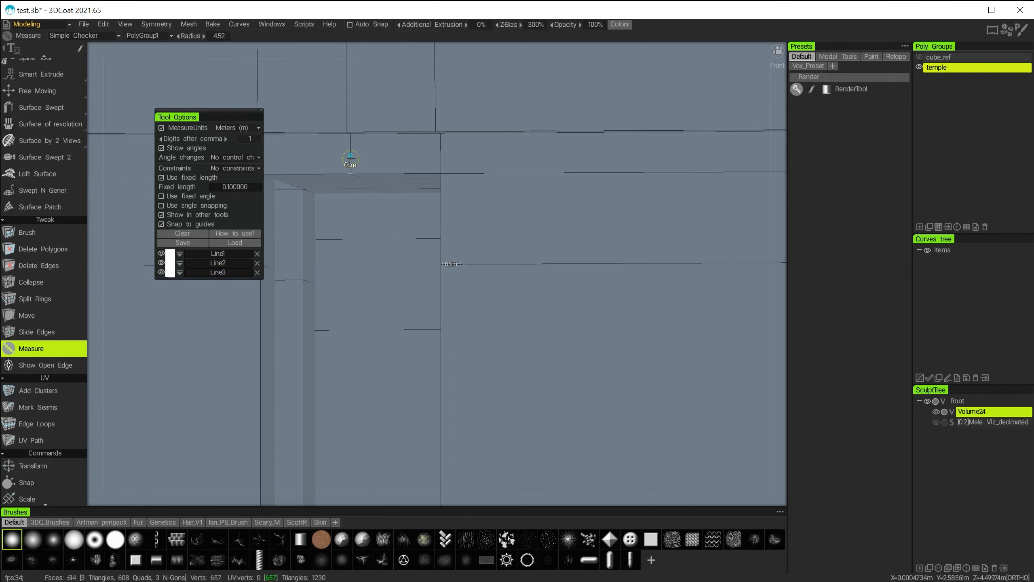
Examine the placement of the three guide lines around the doorway from several angles
right_click_drag(422, 288, 371, 281, "alt")
middle_click_drag(371, 281, 727, 390, "alt")
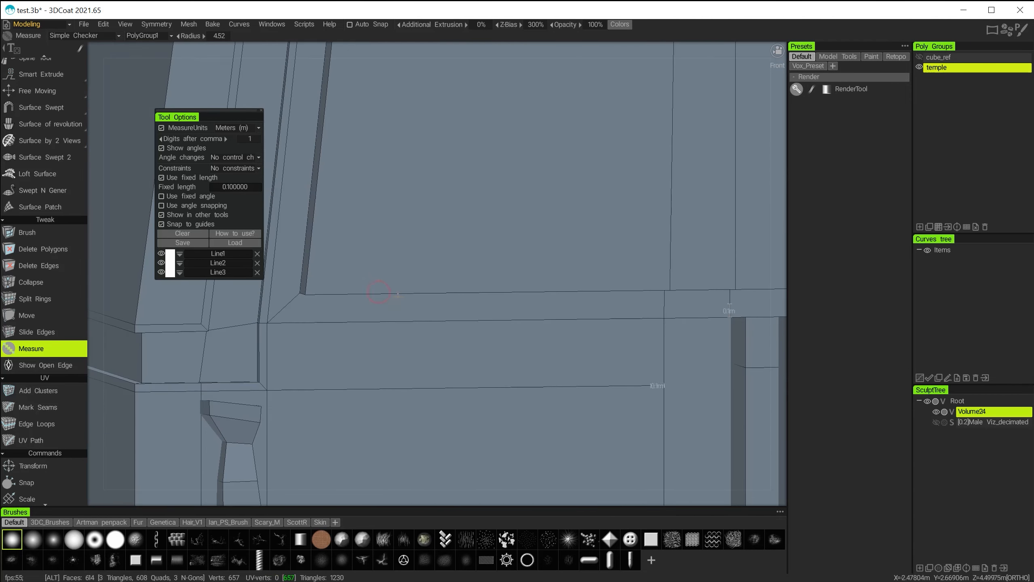
right_click_drag(455, 298, 429, 281, "alt")
middle_click_drag(463, 274, 328, 189, "alt")
right_click_drag(416, 272, 454, 313, "alt")
left_click_drag(455, 314, 458, 316, "alt")
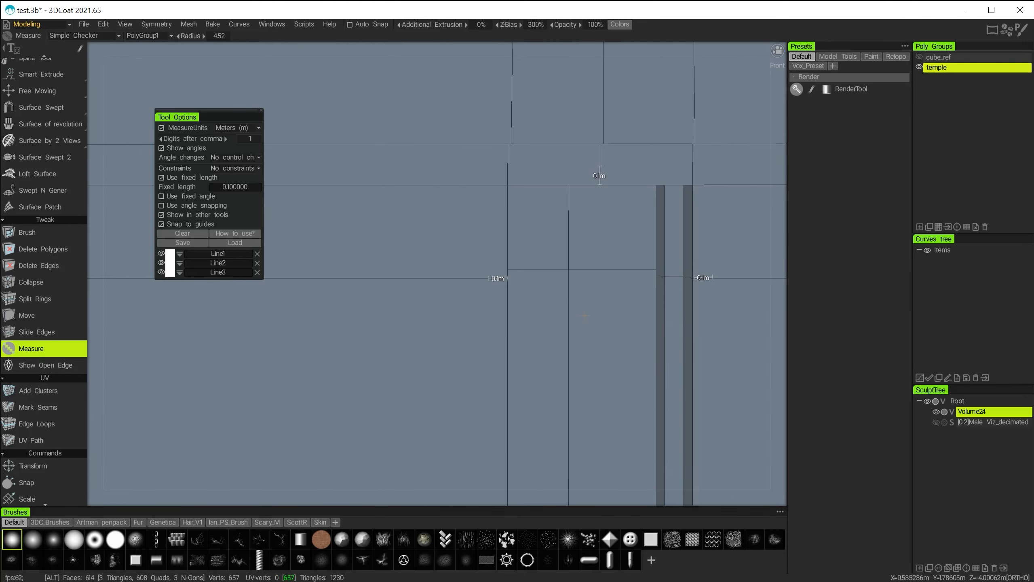
right_click_drag(584, 311, 525, 340, "alt")
left_click_drag(524, 339, 611, 339, "alt")
middle_click_drag(611, 339, 551, 333, "alt")
With Add/Split, cut a vertical edge from the right-hand guide's outer end up to the horizontal edge level with the doorway's top
scroll(49, 252, "up", 5)
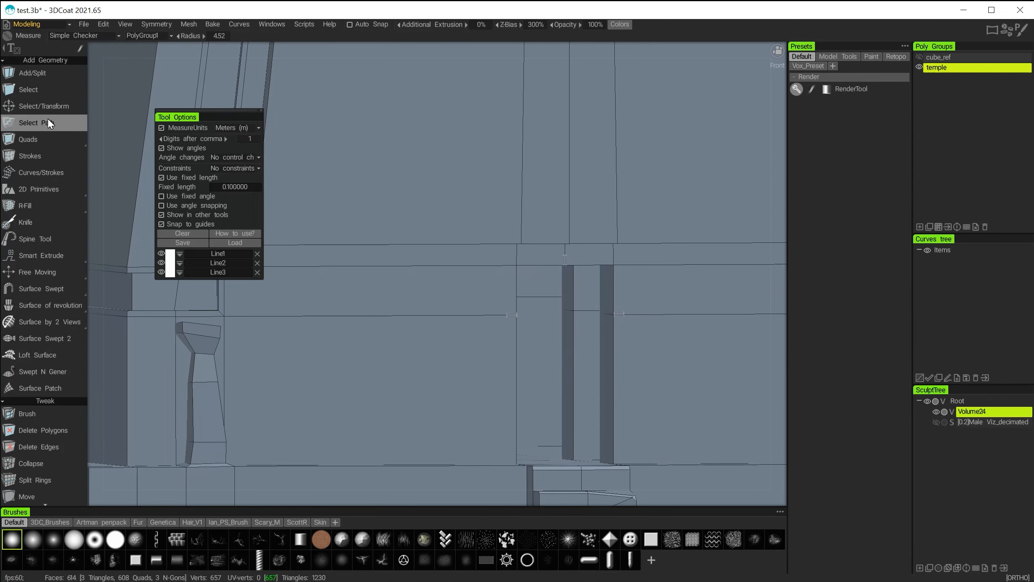
left_click(36, 73)
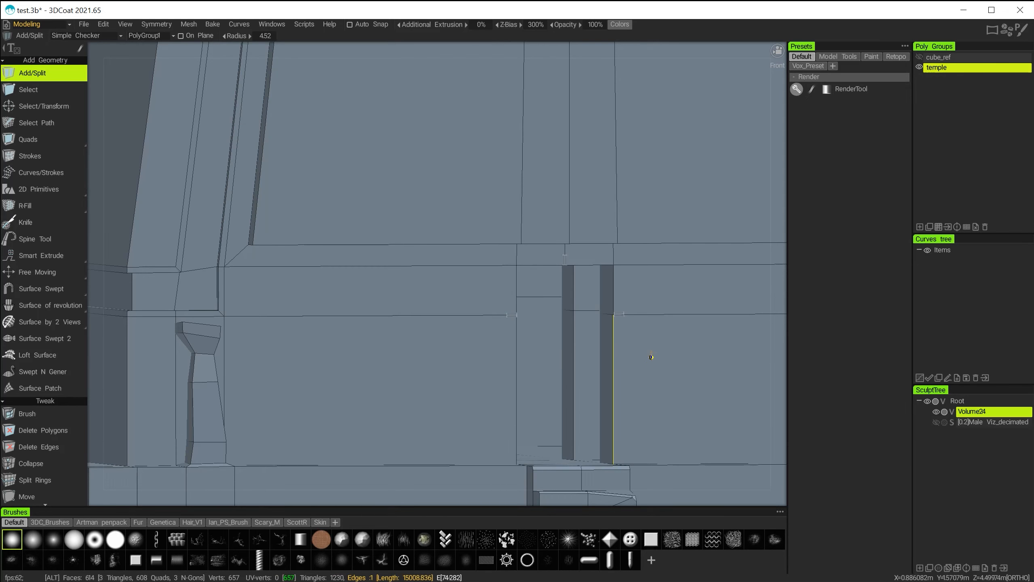
middle_click_drag(624, 327, 587, 288, "alt")
left_click_drag(517, 352, 514, 307, "alt")
left_click_drag(545, 256, 545, 290, "alt")
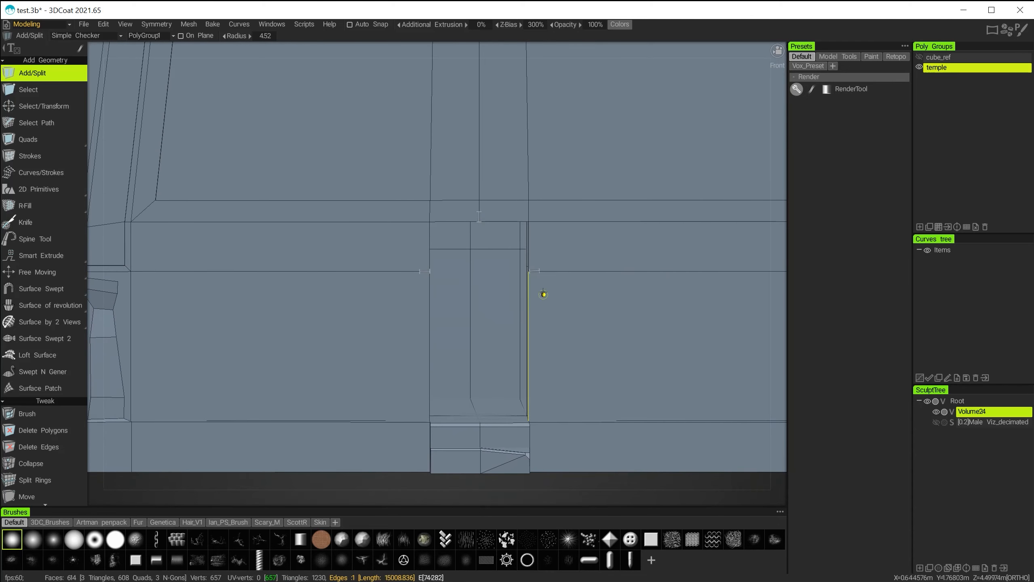
left_click(540, 271)
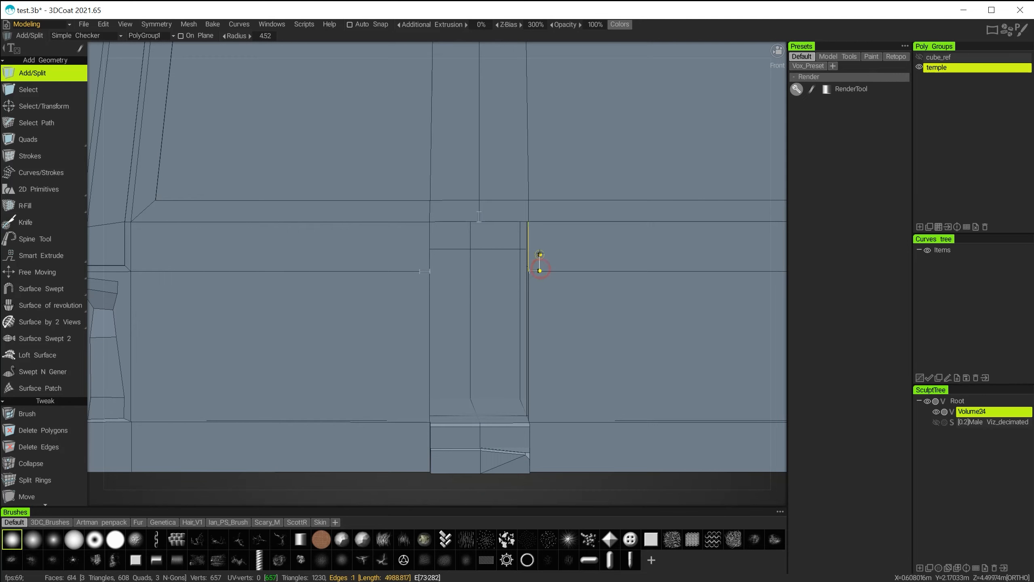
left_click(539, 222)
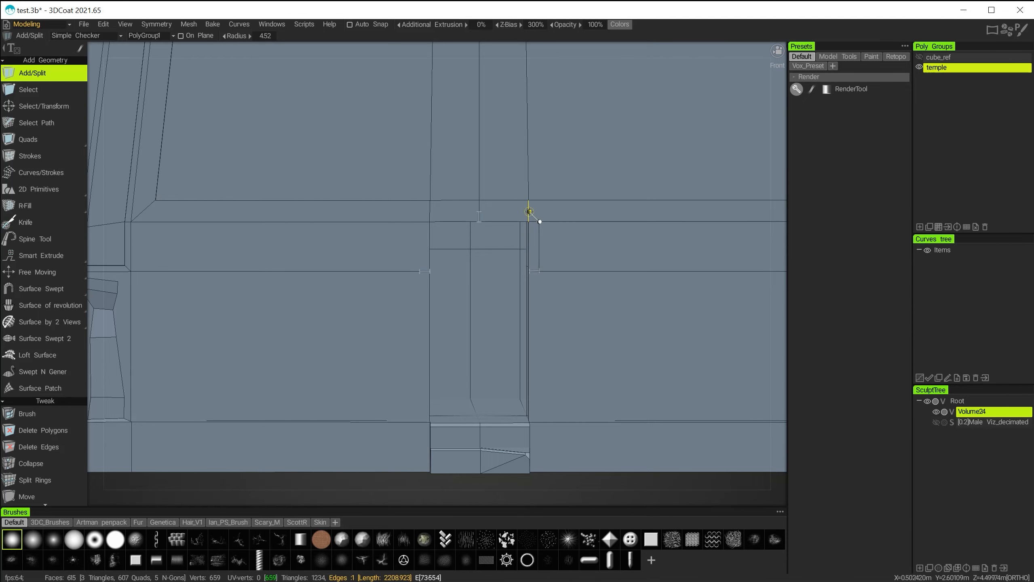
Continue the cut diagonally around the upper corners, across the top of the doorway and down to the left-hand guide's outer end
left_click(529, 213)
left_click(487, 215)
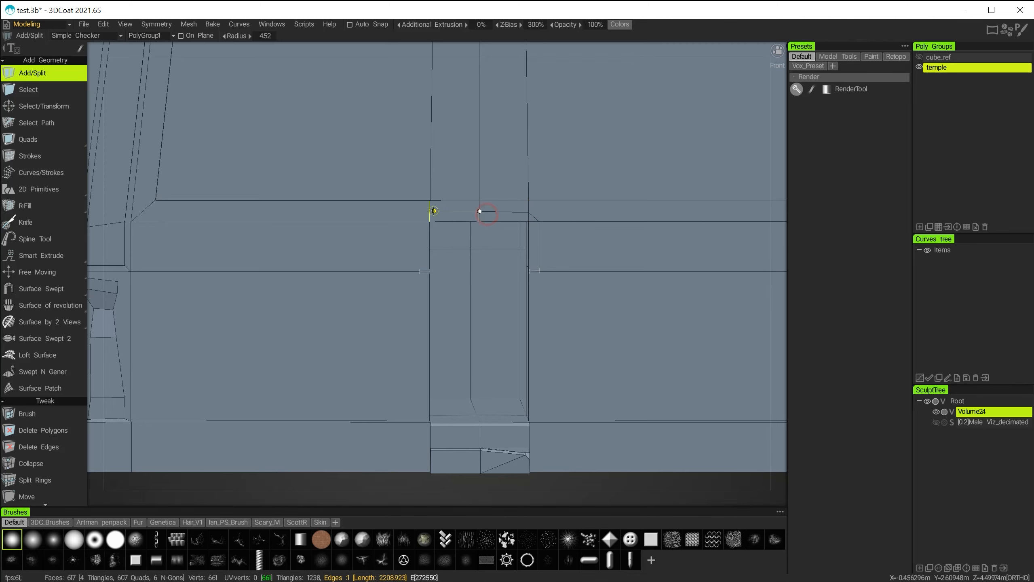
left_click(430, 211)
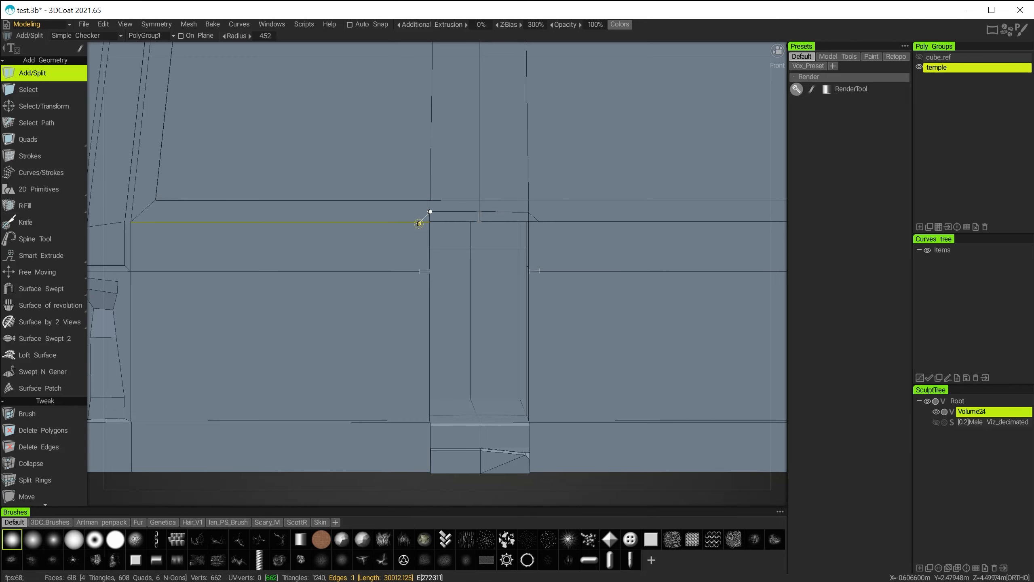
left_click(418, 223)
left_click(419, 272)
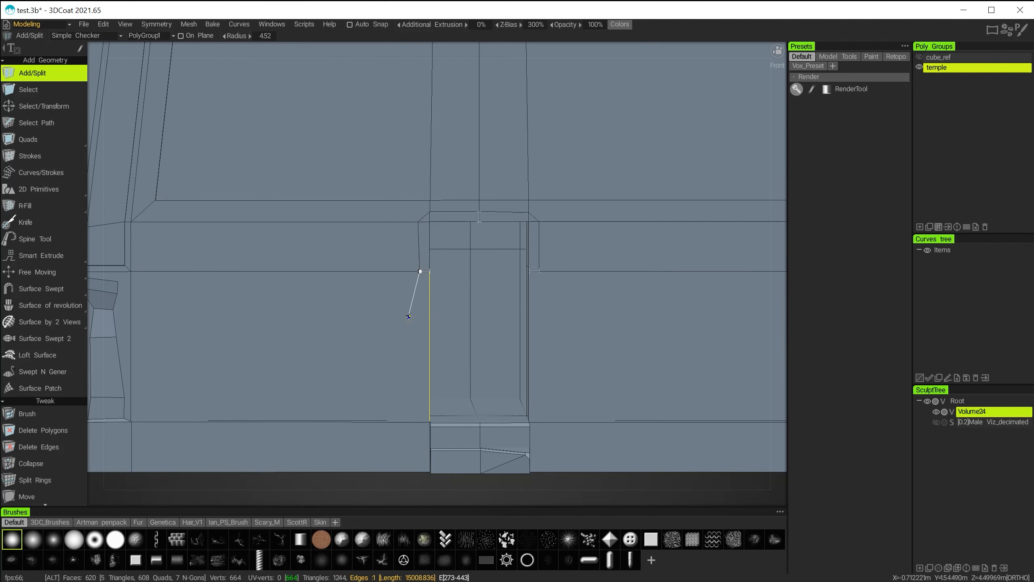
Extend the cut from the left-hand guide straight down to the wall's bottom edge at the platform
right_click_drag(407, 323, 465, 360, "alt")
middle_click_drag(464, 360, 464, 225, "alt")
left_click_drag(422, 291, 422, 292, "alt")
middle_click_drag(438, 342, 445, 182, "alt")
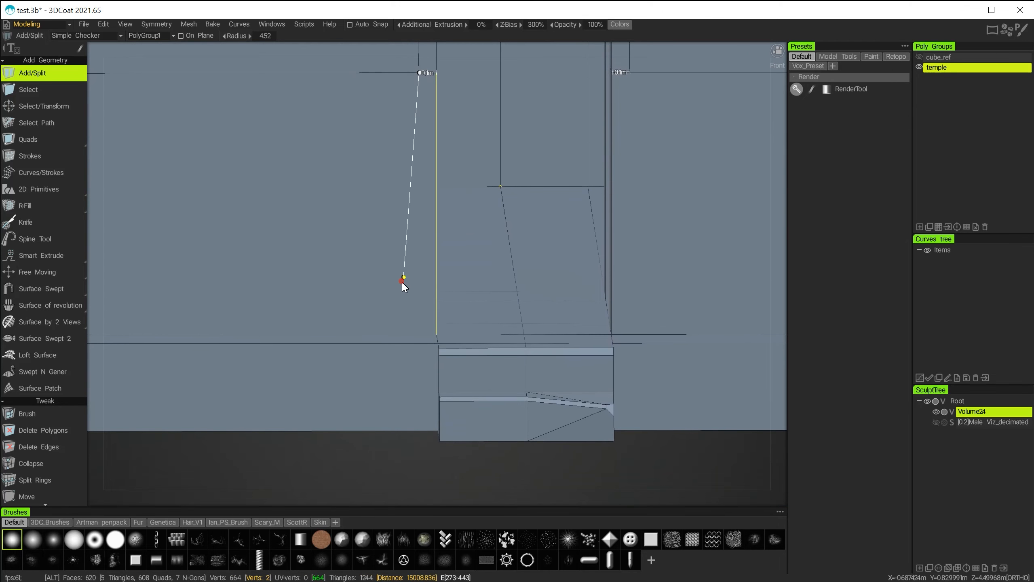
left_click_drag(402, 281, 404, 301, "alt")
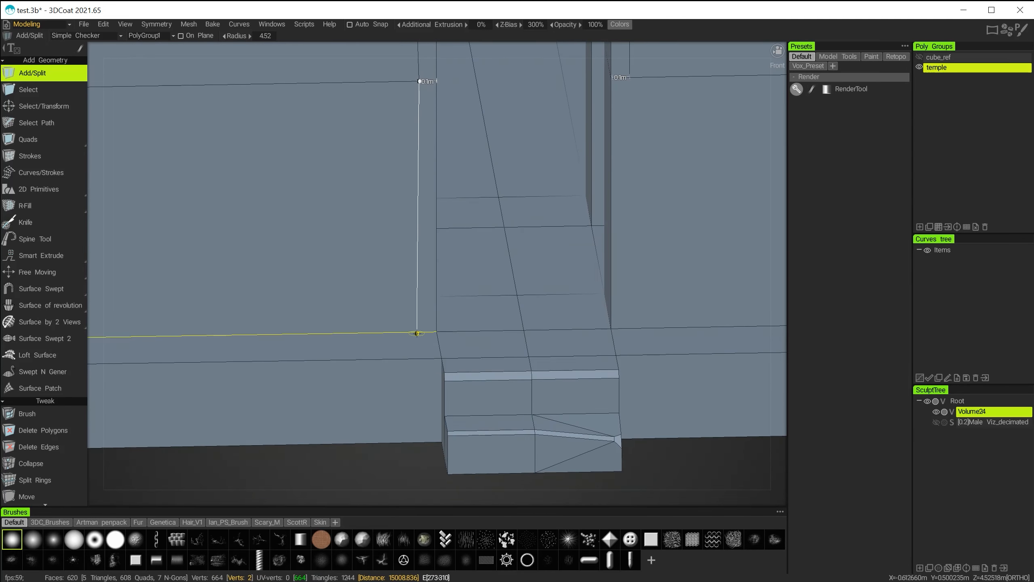
left_click(419, 333)
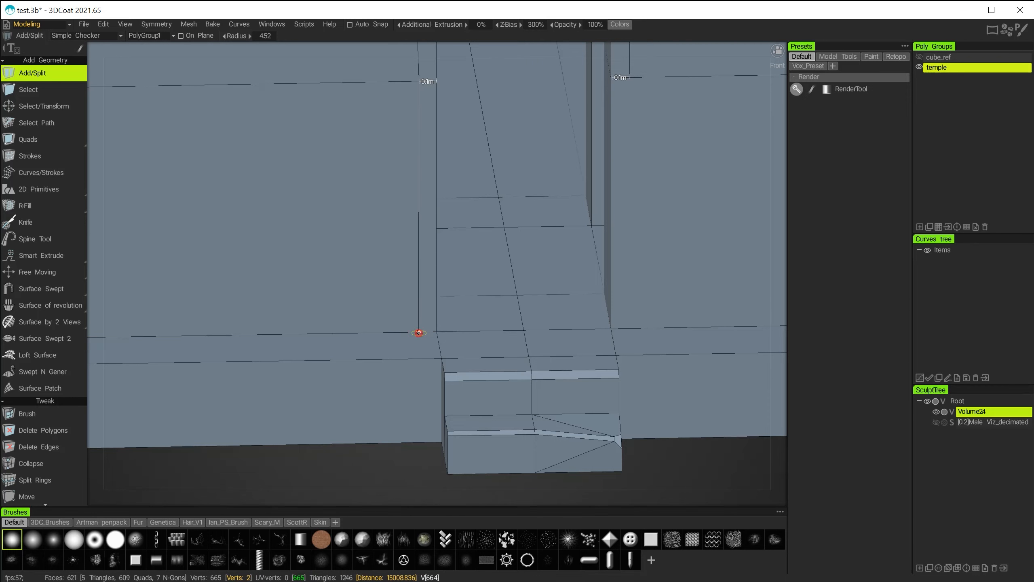
Cut a matching vertical edge from the right-hand guide's outer end down to the wall's bottom edge at the platform
middle_click_drag(546, 292, 398, 330, "alt")
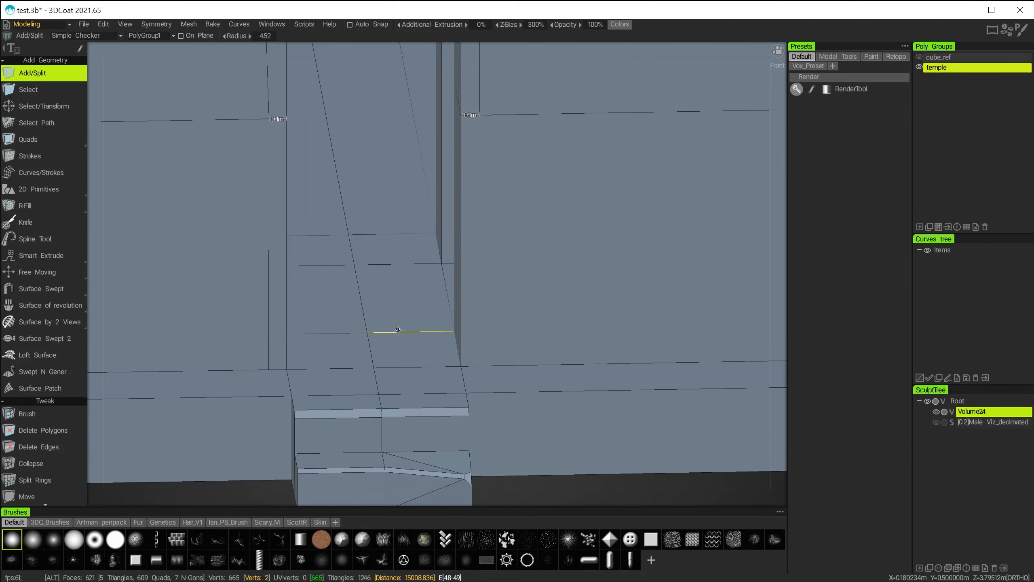
left_click_drag(398, 330, 409, 277, "alt")
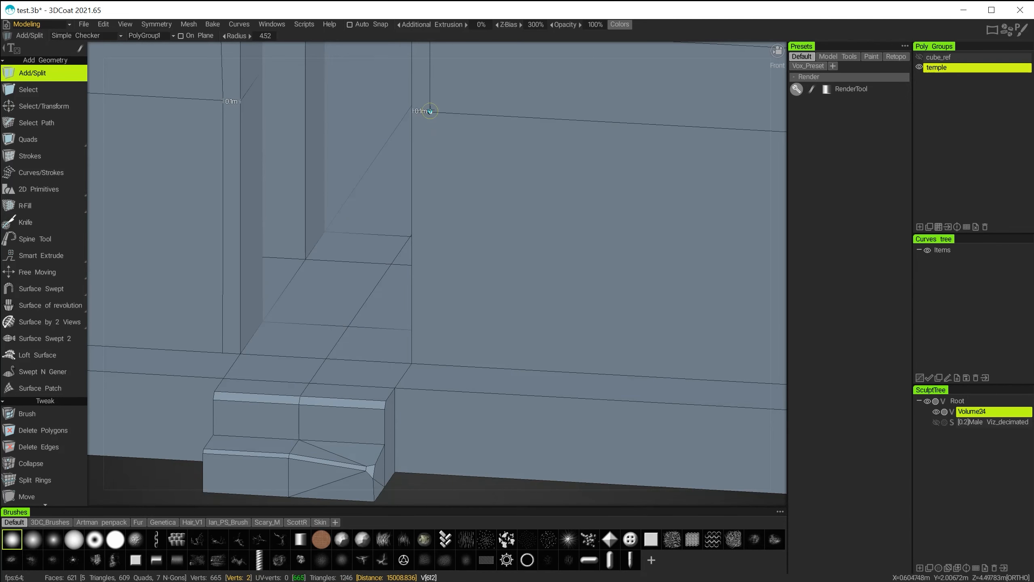
left_click(429, 110)
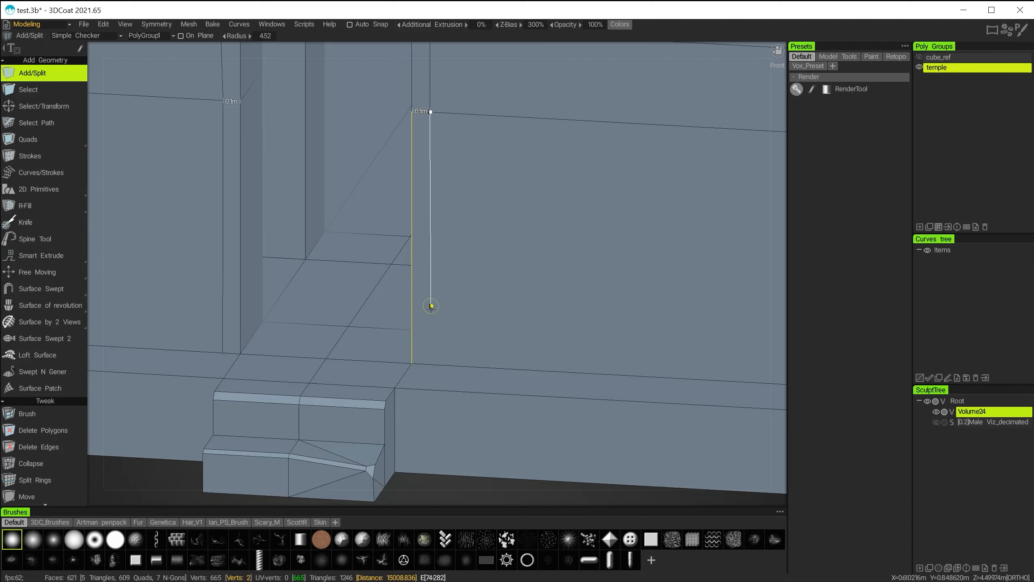
left_click(430, 363)
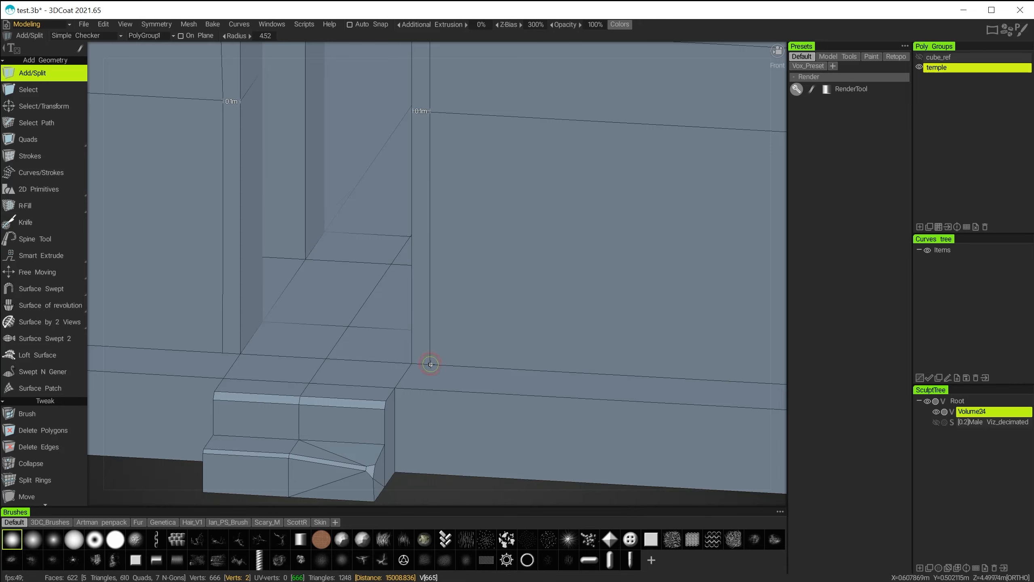
Delete the three measurement guide lines around the doorway with the Measure tool
right_click_drag(485, 383, 426, 339, "alt")
middle_click_drag(468, 343, 489, 367, "alt")
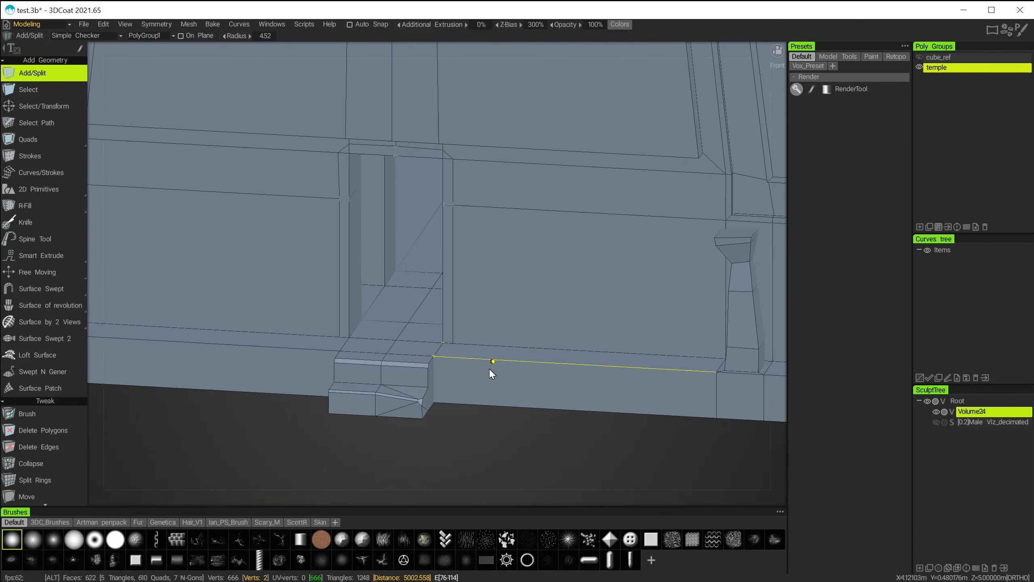
left_click_drag(493, 360, 516, 346, "alt")
right_click_drag(437, 326, 522, 364, "alt")
middle_click_drag(520, 359, 575, 391, "alt")
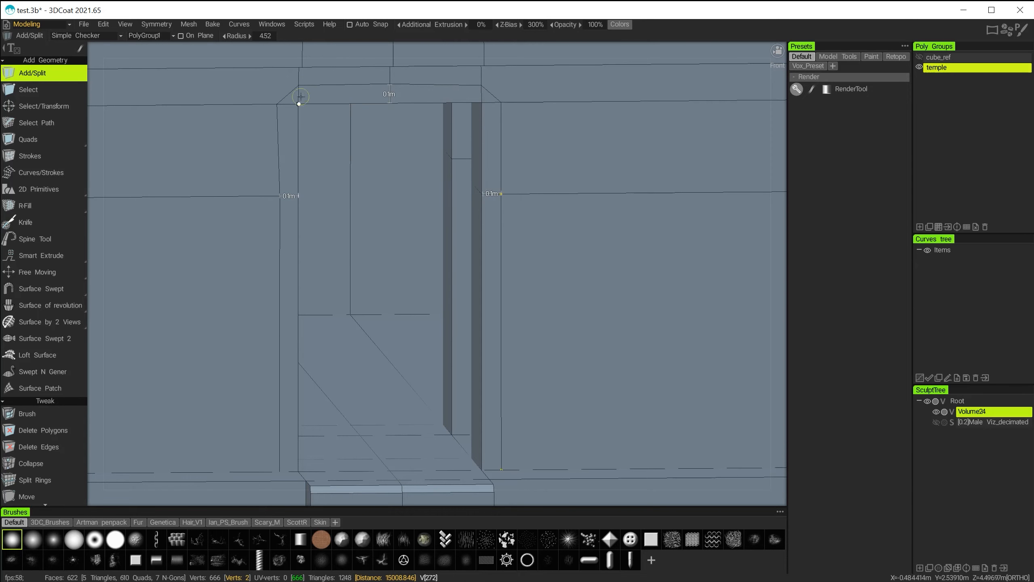
middle_click_drag(358, 209, 372, 279, "alt")
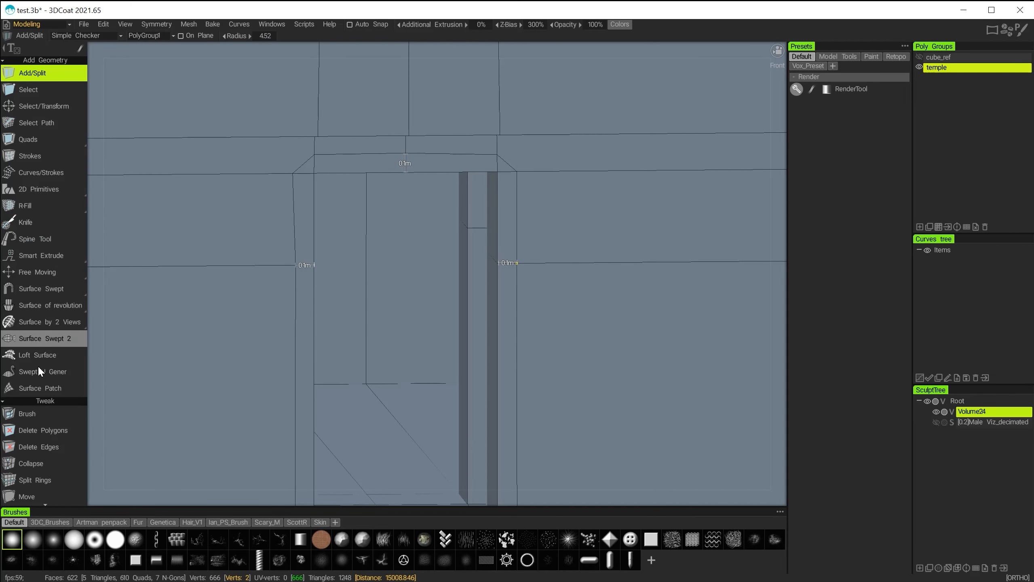
scroll(39, 350, "down", 3)
left_click(33, 426)
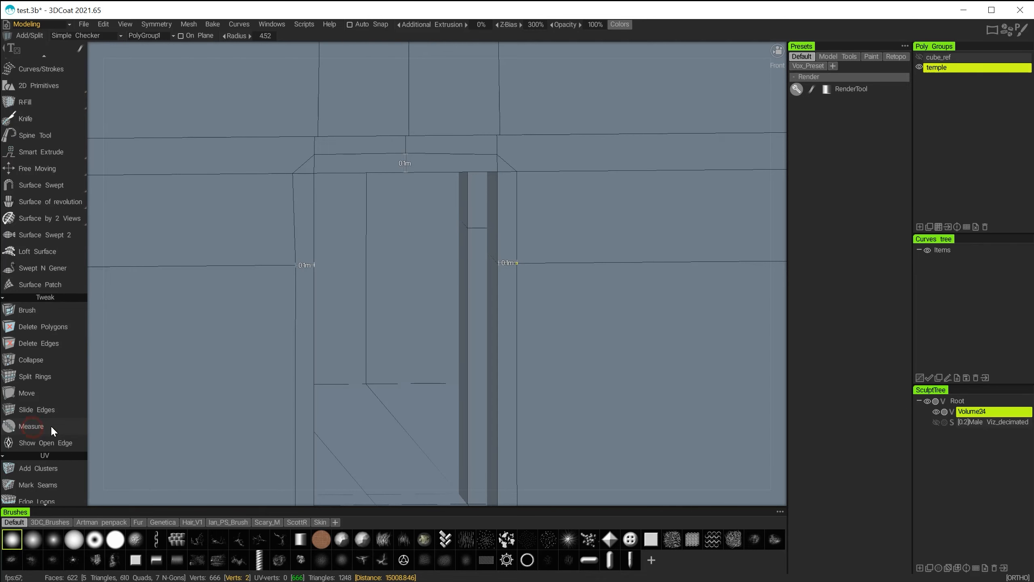
left_click(257, 253)
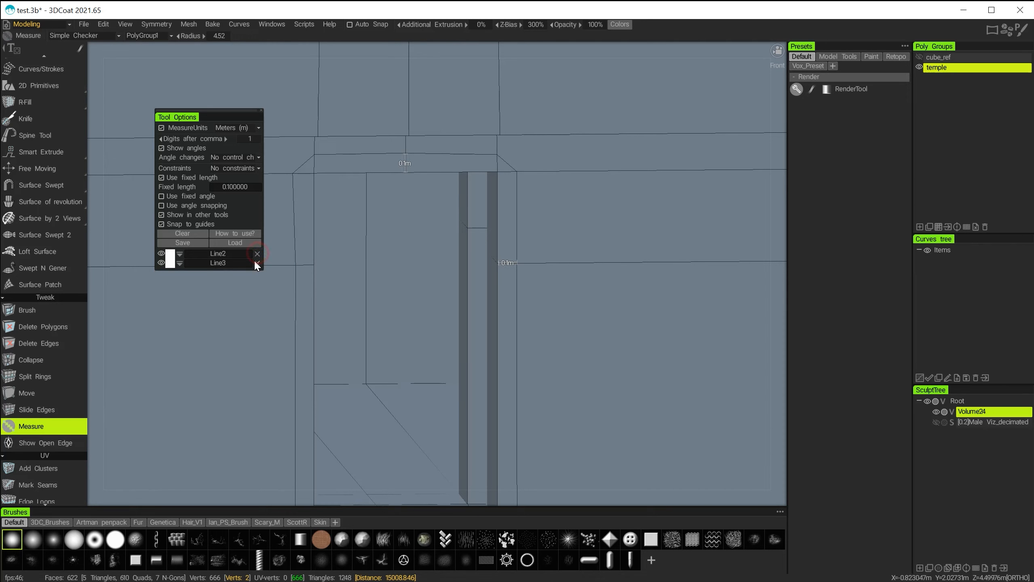
left_click(258, 253)
left_click(258, 253)
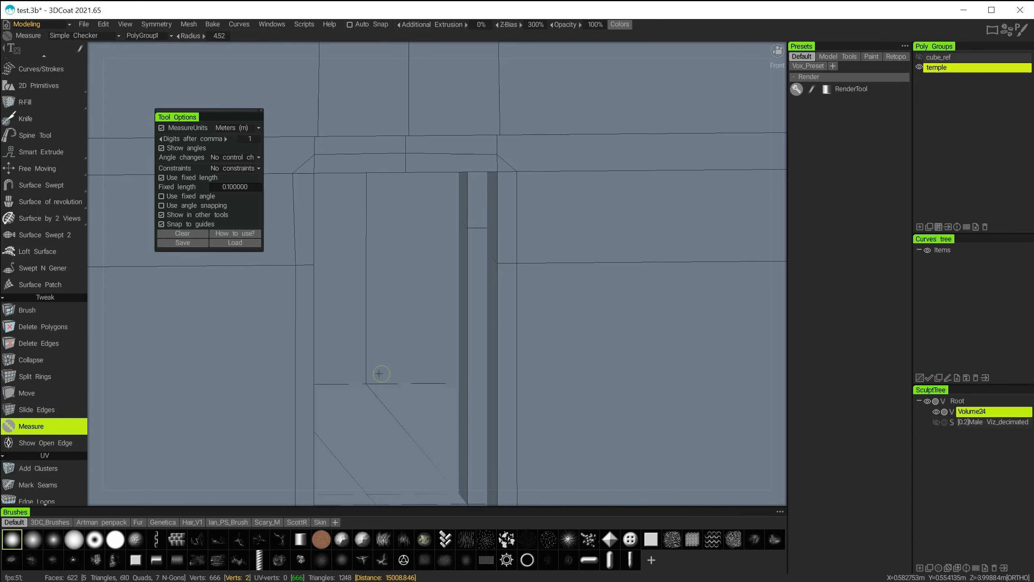
right_click_drag(380, 373, 366, 346, "alt")
middle_click_drag(367, 347, 385, 288, "alt")
left_click_drag(385, 288, 448, 308, "alt")
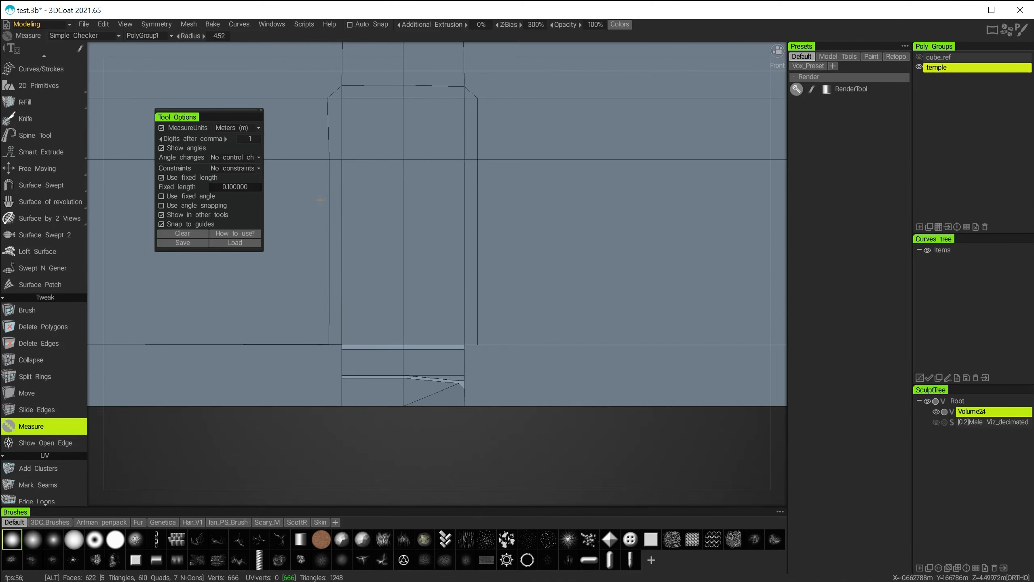
left_click_drag(345, 252, 347, 299, "alt")
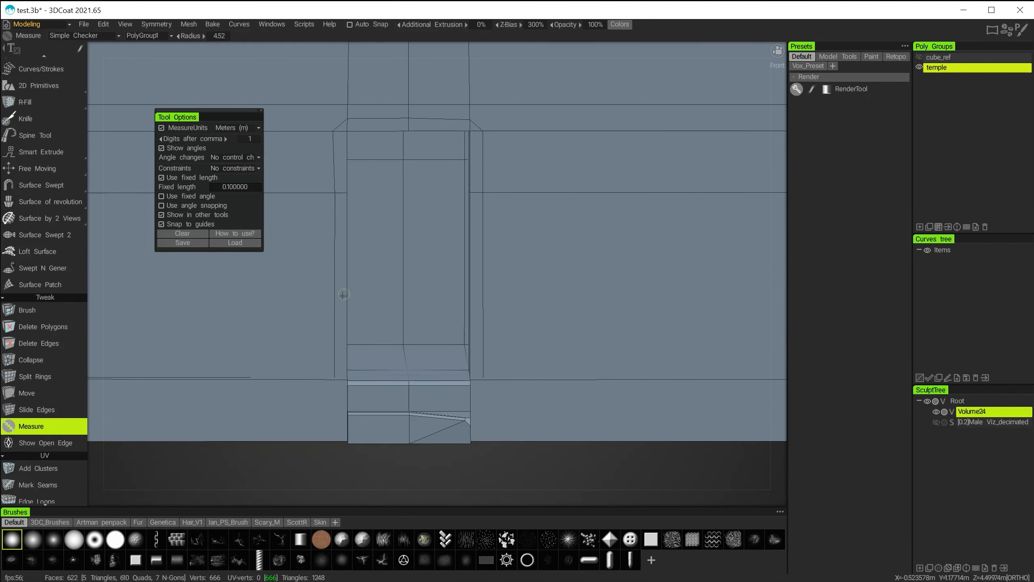
Select the three vertices along the left vertical edge of the doorway frame with the Select tool in vertex mode
scroll(41, 363, "up", 2)
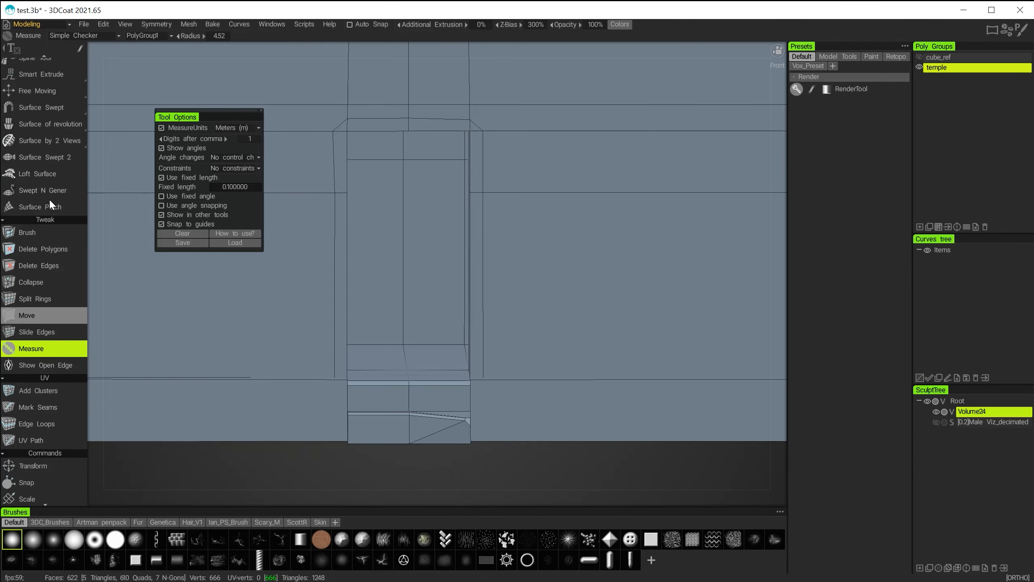
scroll(40, 191, "up", 2)
scroll(39, 185, "up", 1)
left_click(36, 89)
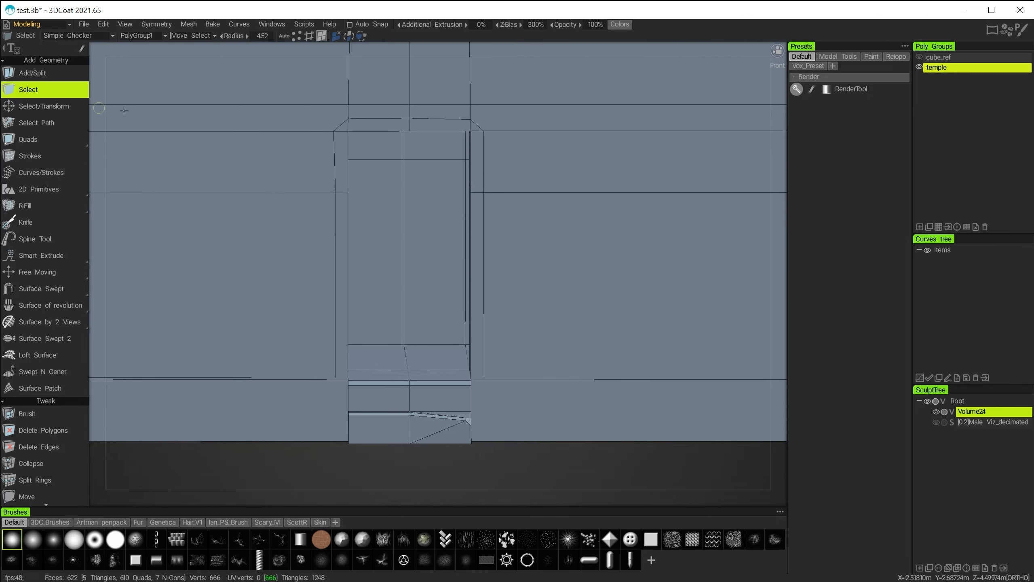
left_click(296, 37)
left_click_drag(336, 243, 337, 290, "alt")
left_click(338, 356)
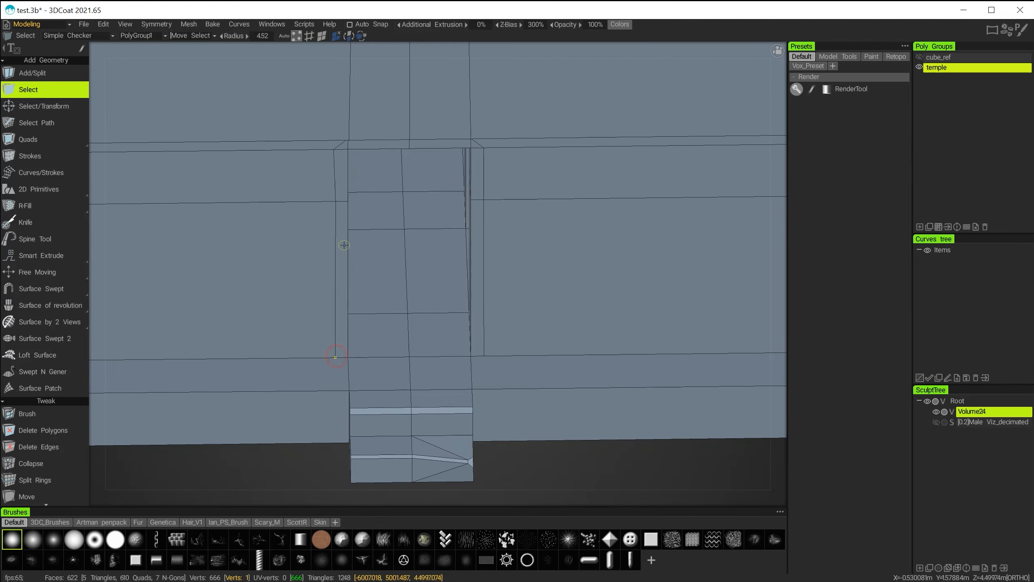
left_click(335, 202, "shift")
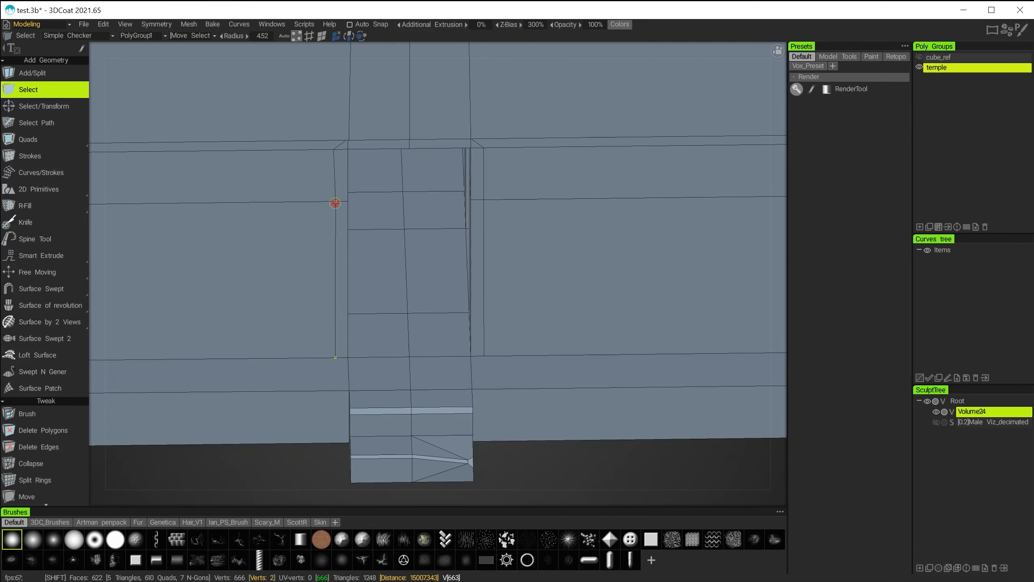
left_click(334, 150, "shift")
left_click_drag(334, 153, 345, 301, "alt")
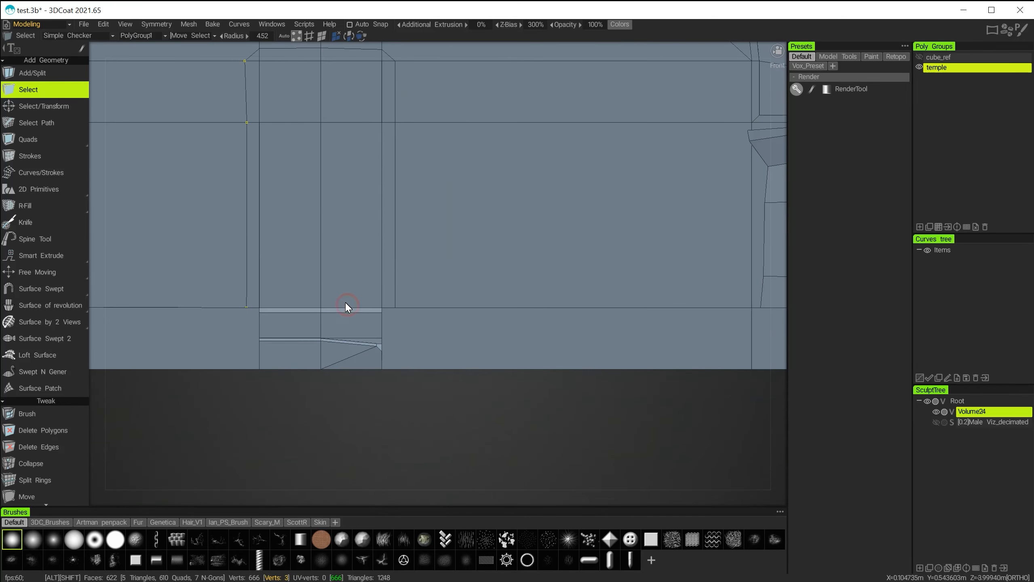
middle_click_drag(348, 290, 377, 391)
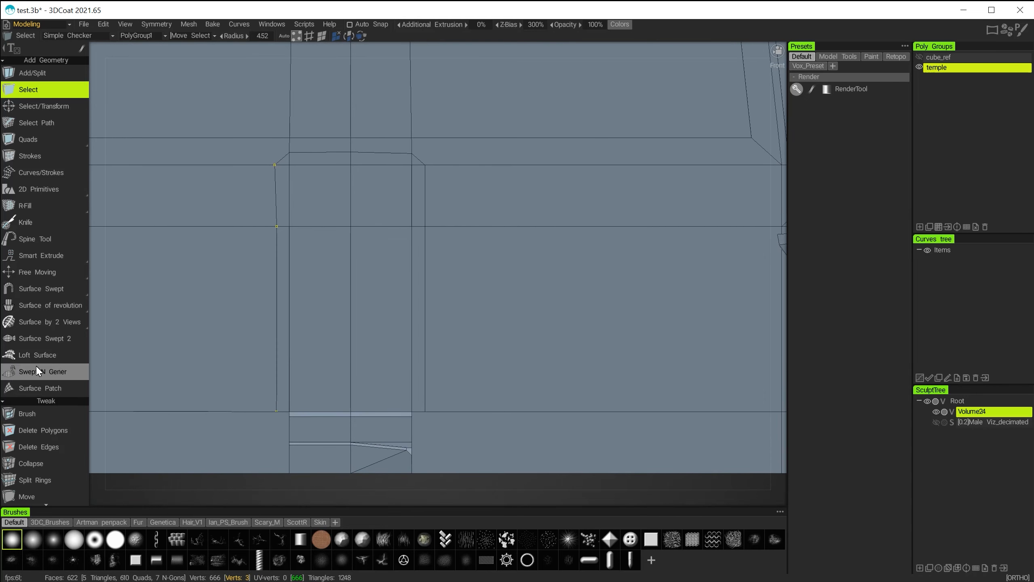
Straighten the frame's left edge with Align Vertices, using Alignment By Minimum on the Ortho X Axis
scroll(32, 403, "down", 10)
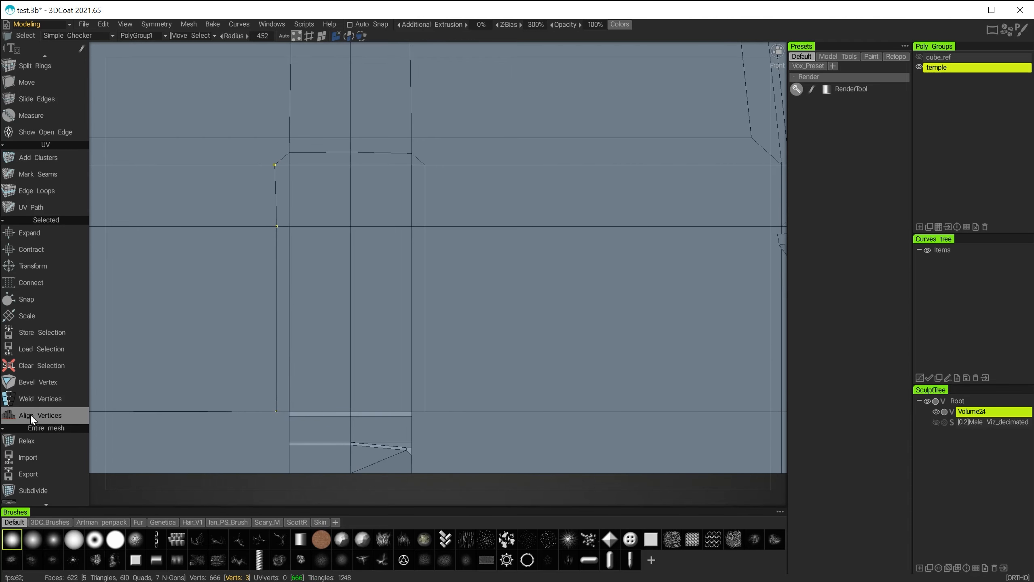
scroll(31, 414, "down", 2)
left_click(25, 337)
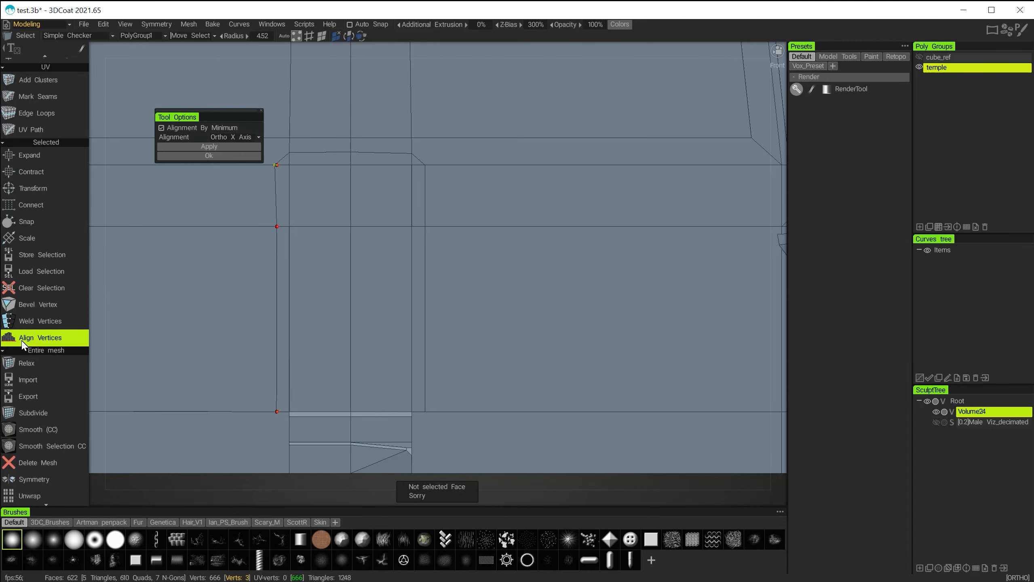
left_click(234, 147)
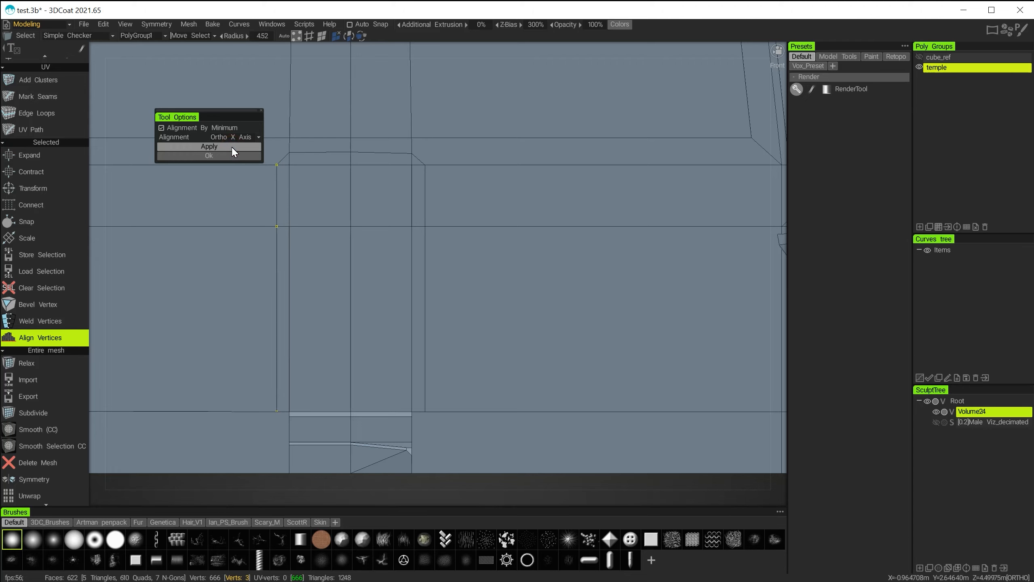
left_click(180, 155)
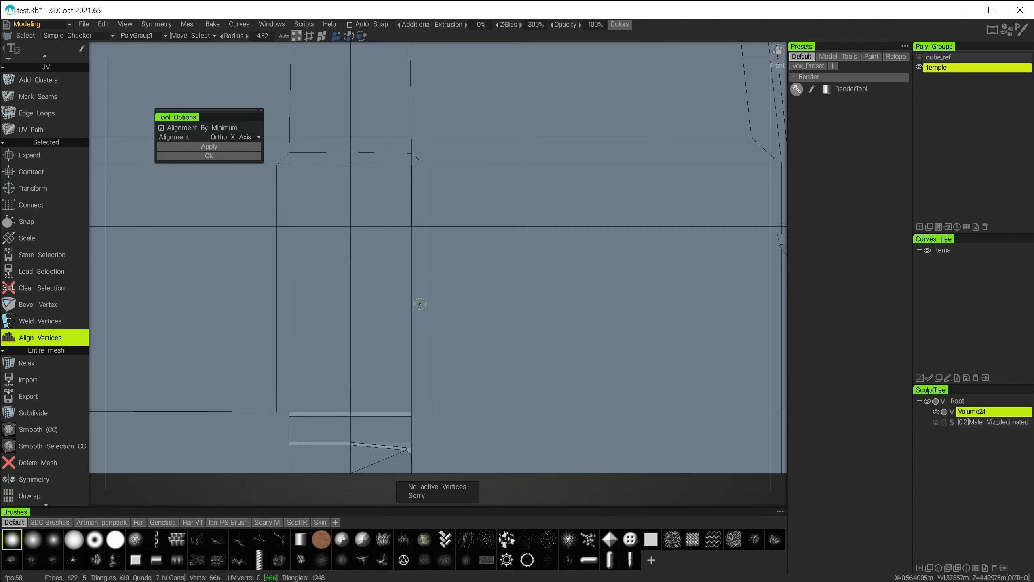
Align the three vertices along the frame's right vertical edge by minimum on the Ortho X Axis
left_click_drag(453, 382, 442, 409, "alt")
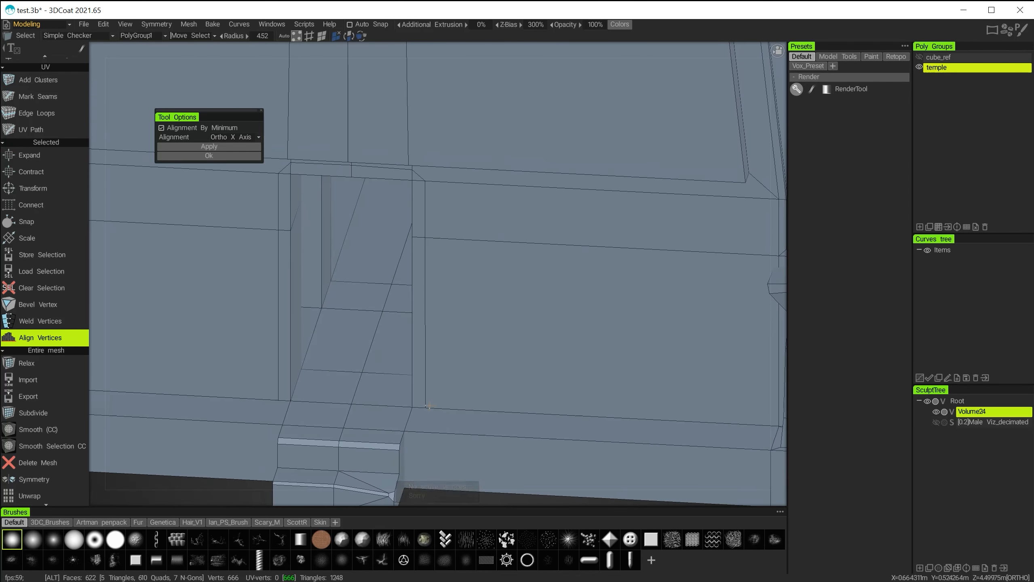
left_click(427, 406, "shift")
left_click(426, 238, "shift")
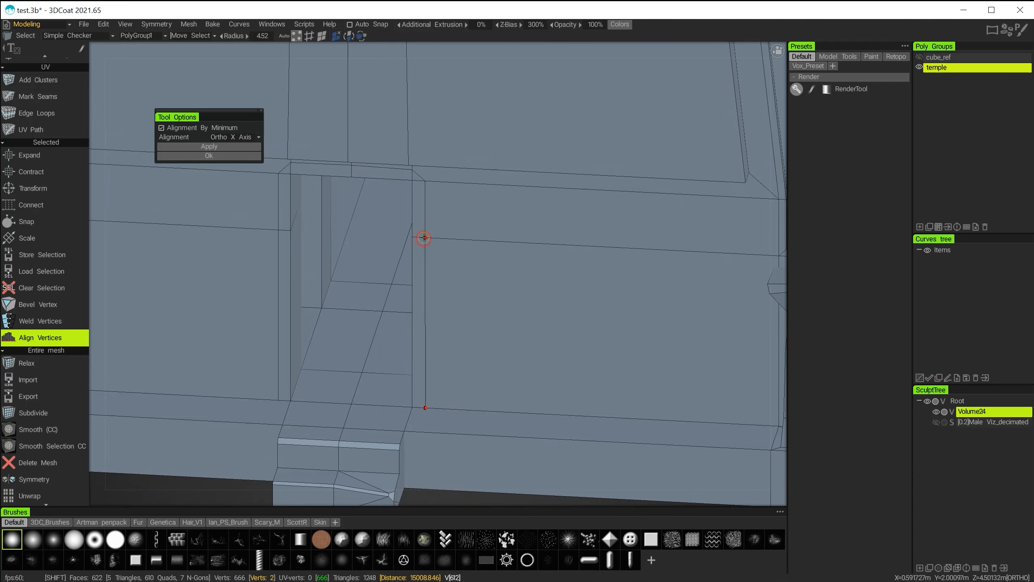
left_click(424, 179, "shift")
left_click_drag(415, 272, 423, 247, "alt")
middle_click_drag(487, 220, 440, 326, "alt")
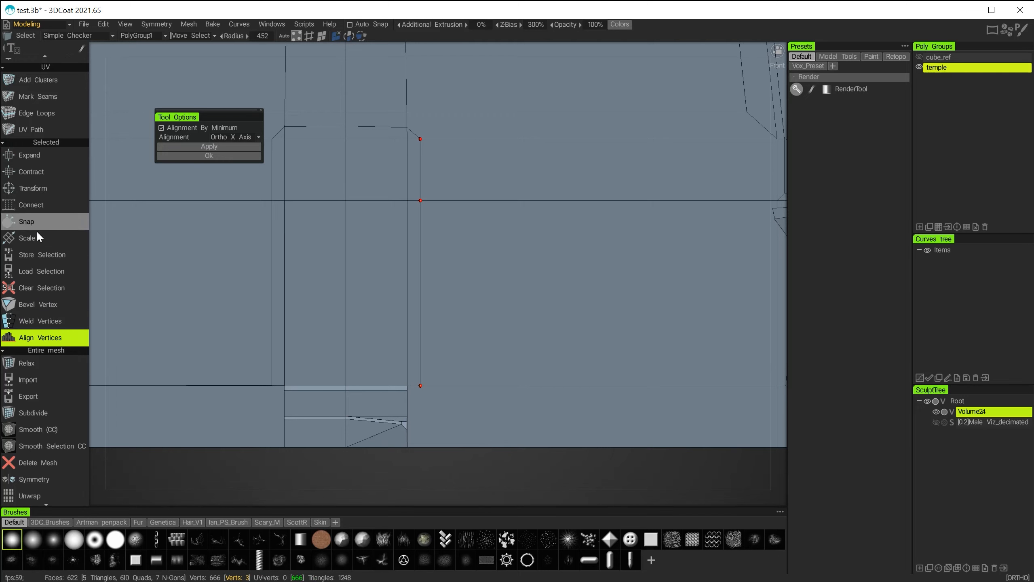
left_click(206, 146)
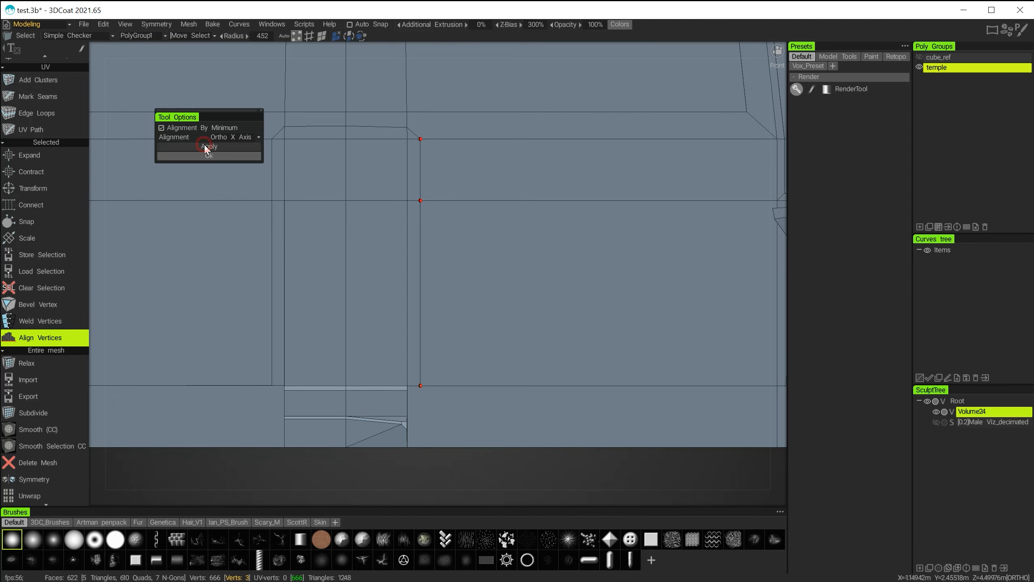
middle_click_drag(507, 267, 547, 382, "alt")
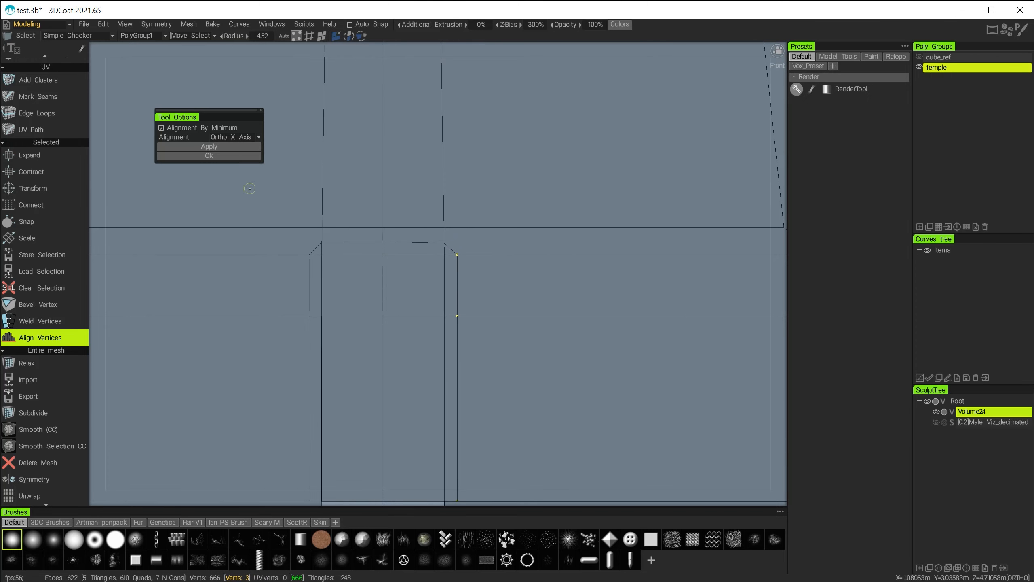
left_click(412, 247)
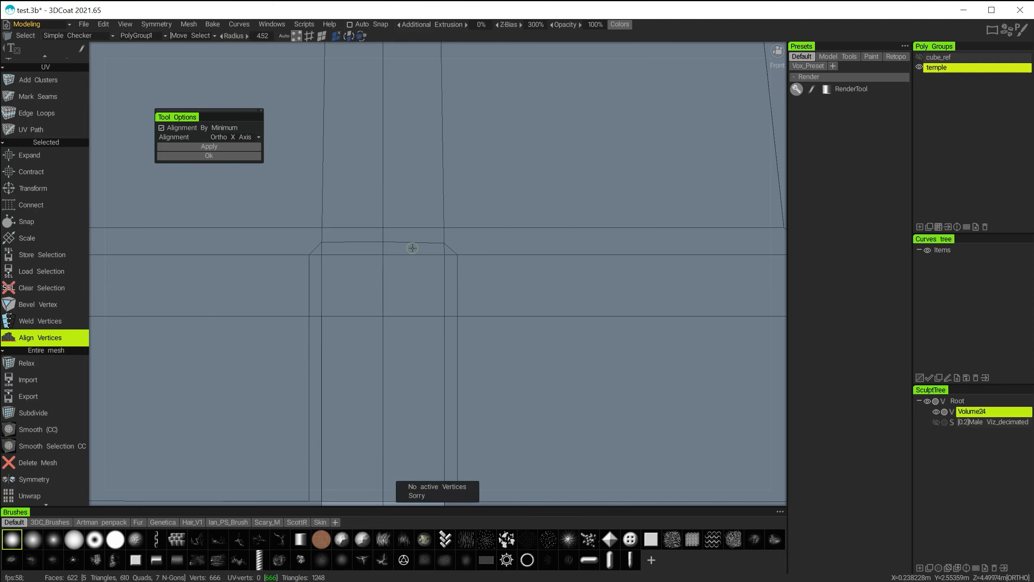
Select the right, middle and left vertices along the top edge of the doorway frame
left_click(444, 243)
left_click(383, 242, "shift")
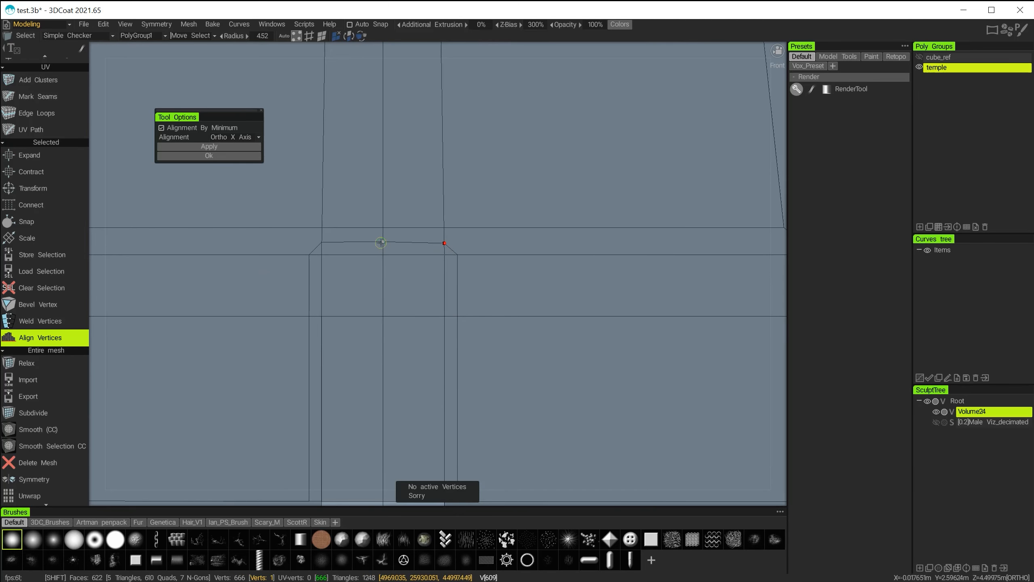
left_click(323, 243, "shift")
right_click_drag(374, 261, 520, 287, "alt")
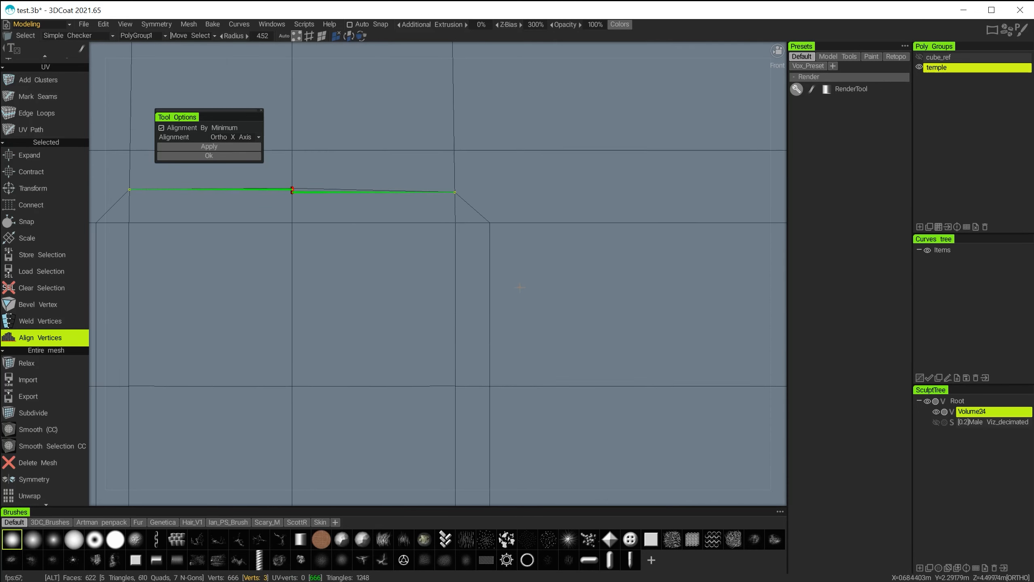
middle_click_drag(520, 287, 636, 360, "alt")
right_click_drag(435, 337, 538, 372, "alt")
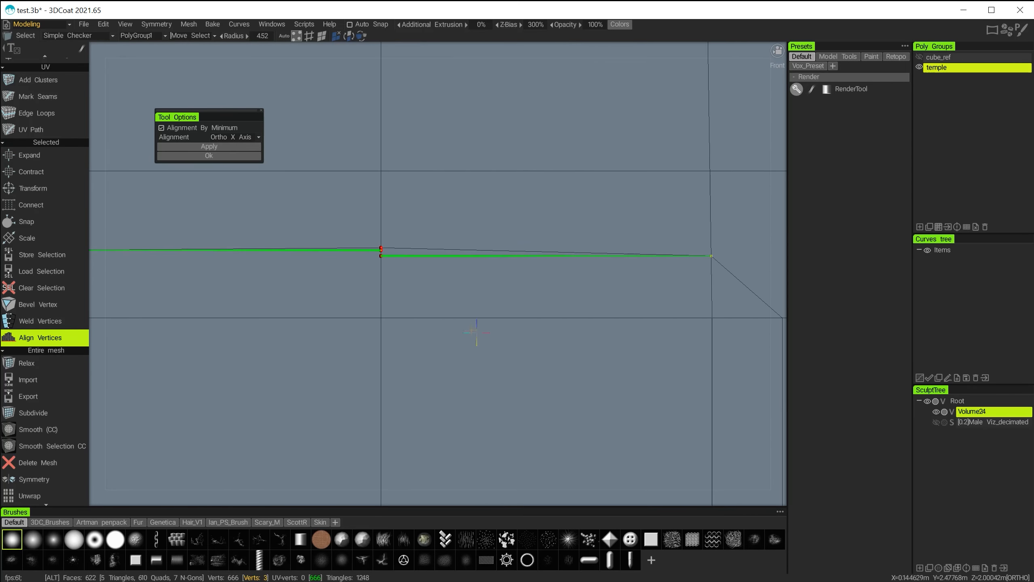
middle_click_drag(448, 319, 497, 322, "alt")
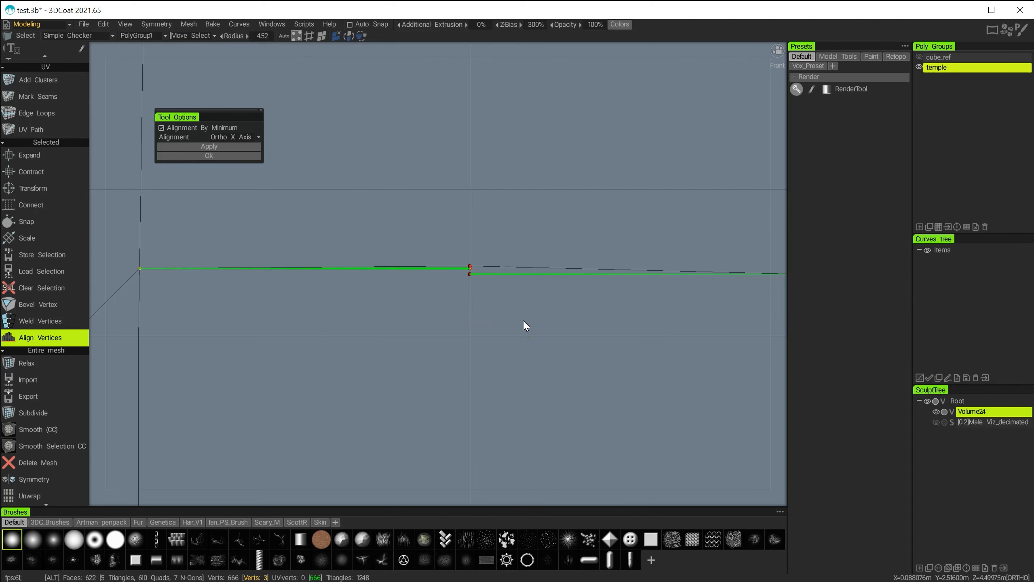
right_click_drag(524, 321, 501, 304, "alt")
middle_click_drag(501, 303, 470, 308, "alt")
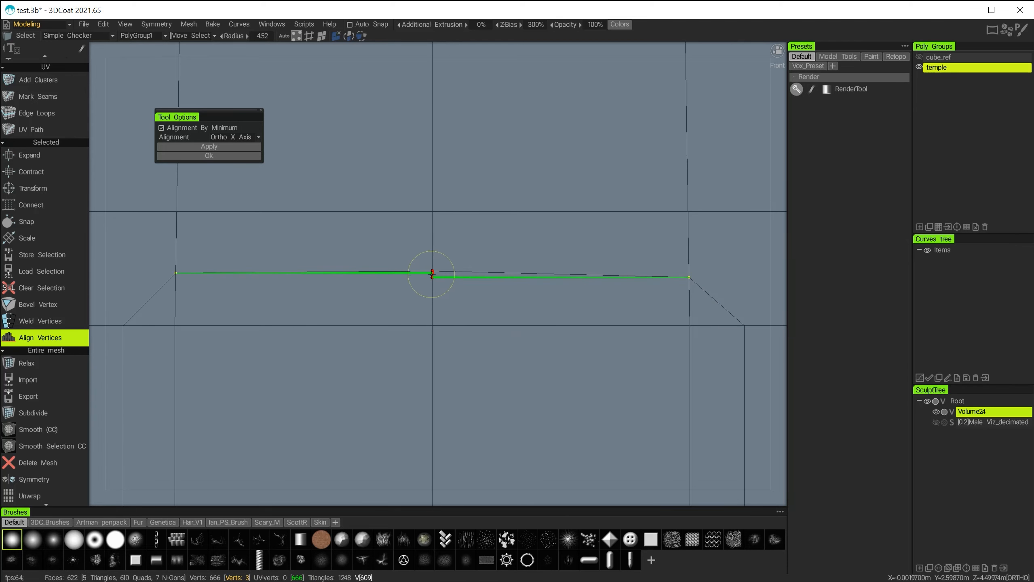
right_click_drag(414, 312, 409, 308, "alt")
middle_click_drag(409, 308, 428, 316, "alt")
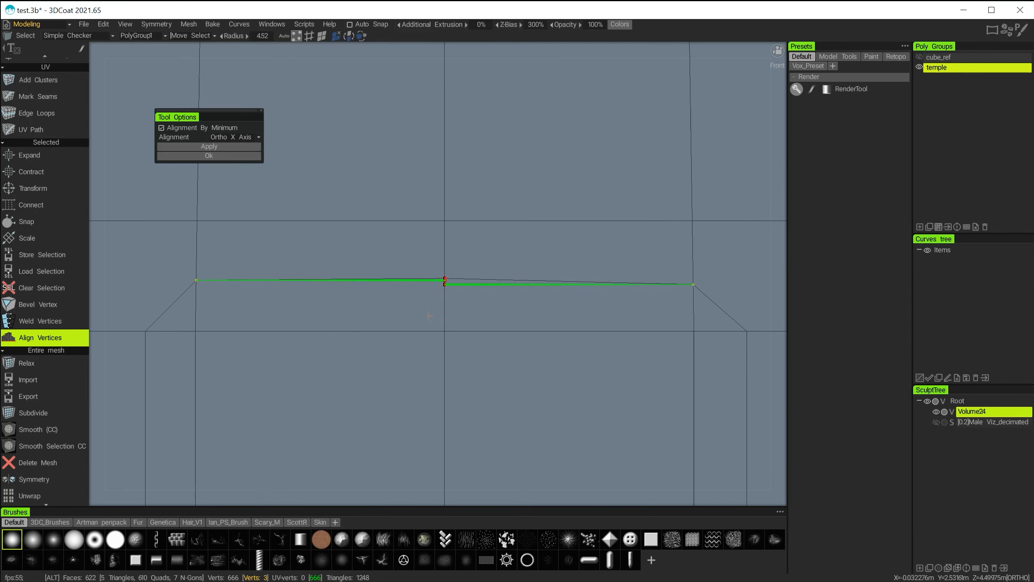
Level the frame's top edge by aligning its vertices on the Ortho Y Axis with Alignment By Minimum turned off
left_click(243, 137)
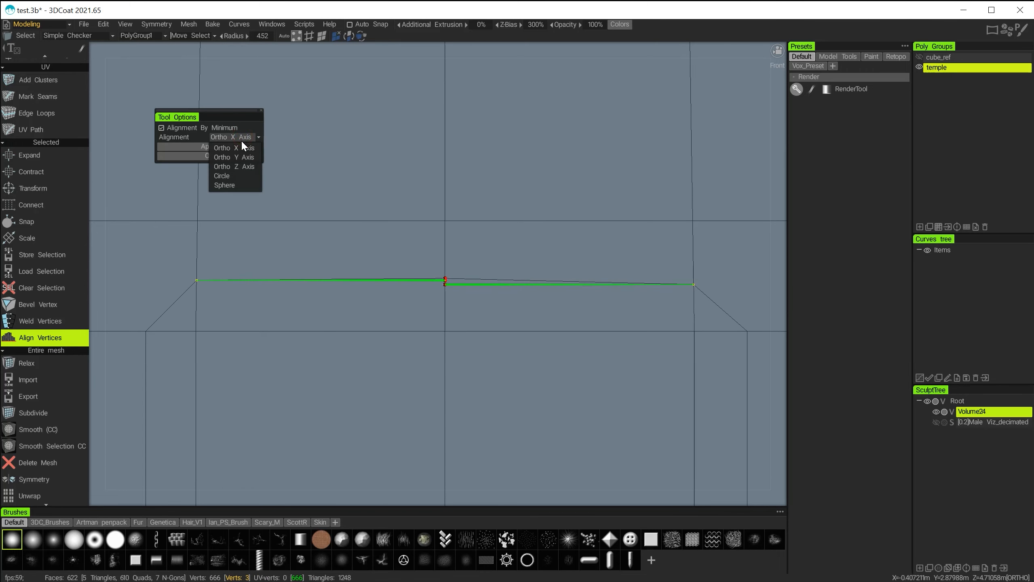
left_click(234, 158)
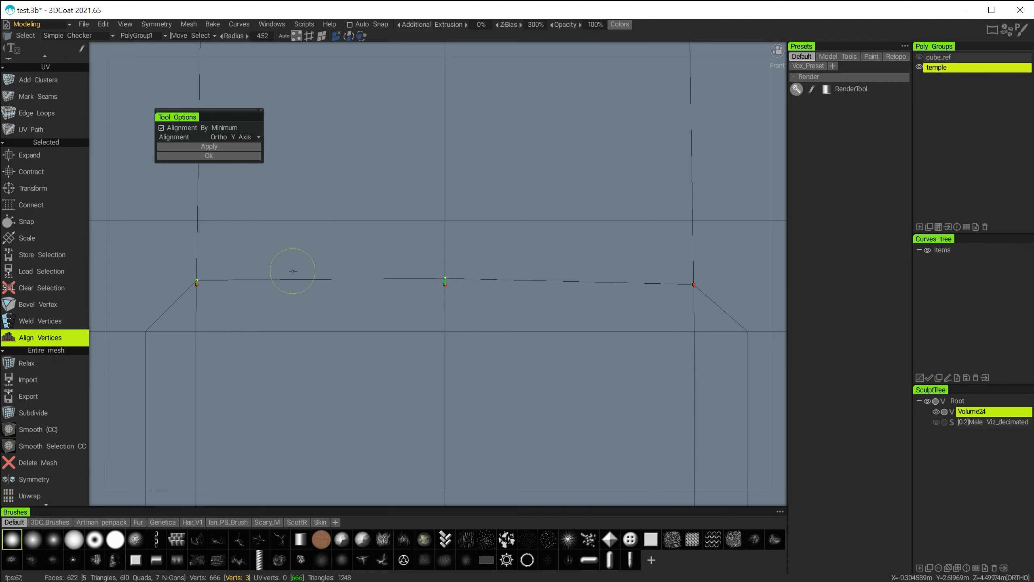
left_click(175, 131)
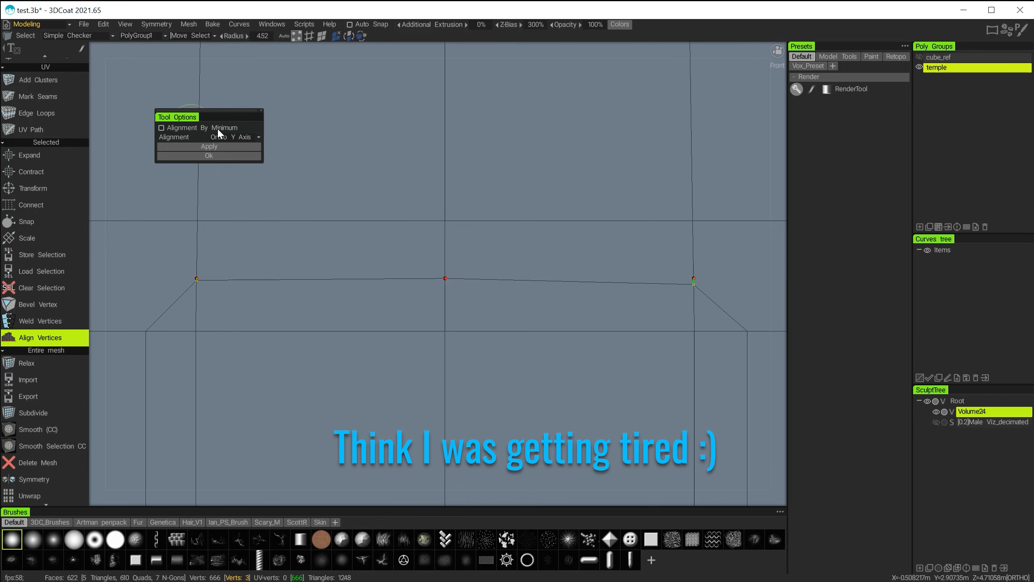
left_click(190, 147)
right_click_drag(525, 339, 439, 341, "alt")
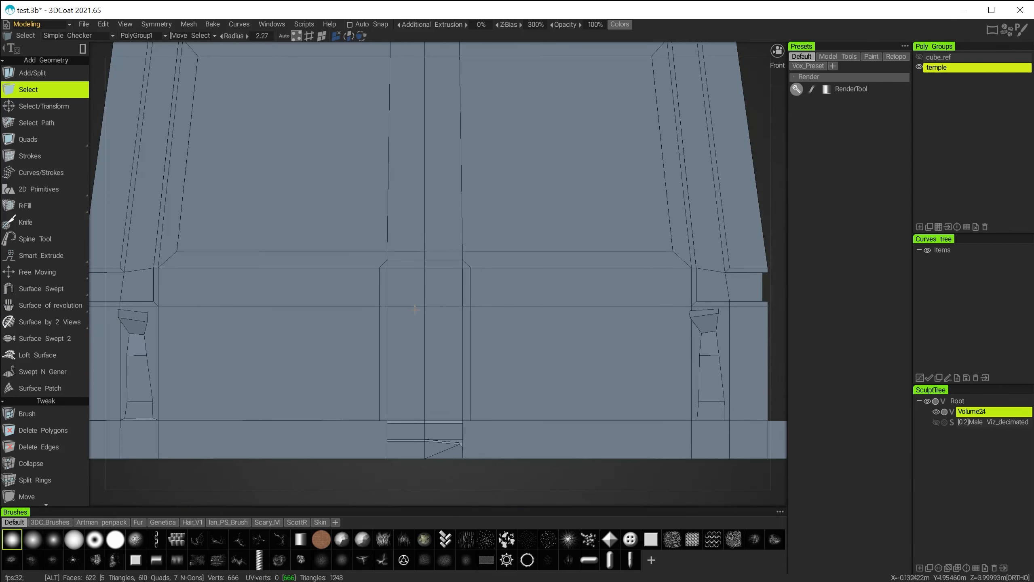
Cut an edge with Add/Split from the recessed wall panel's lower-left corner to the doorway frame's upper-left diagonal
right_click_drag(416, 310, 627, 290, "alt")
middle_click_drag(625, 289, 622, 281, "alt")
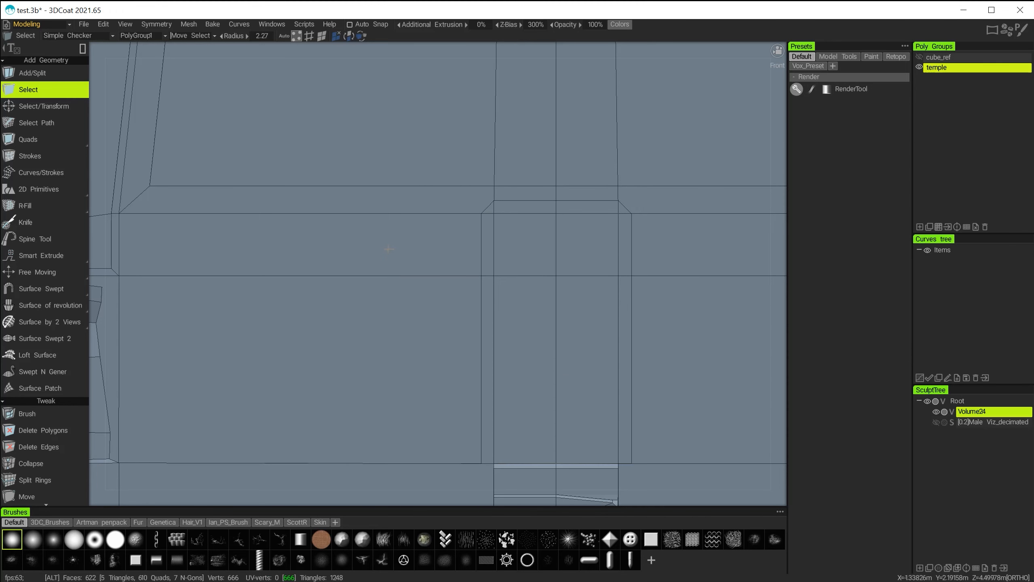
left_click_drag(352, 264, 383, 231, "alt")
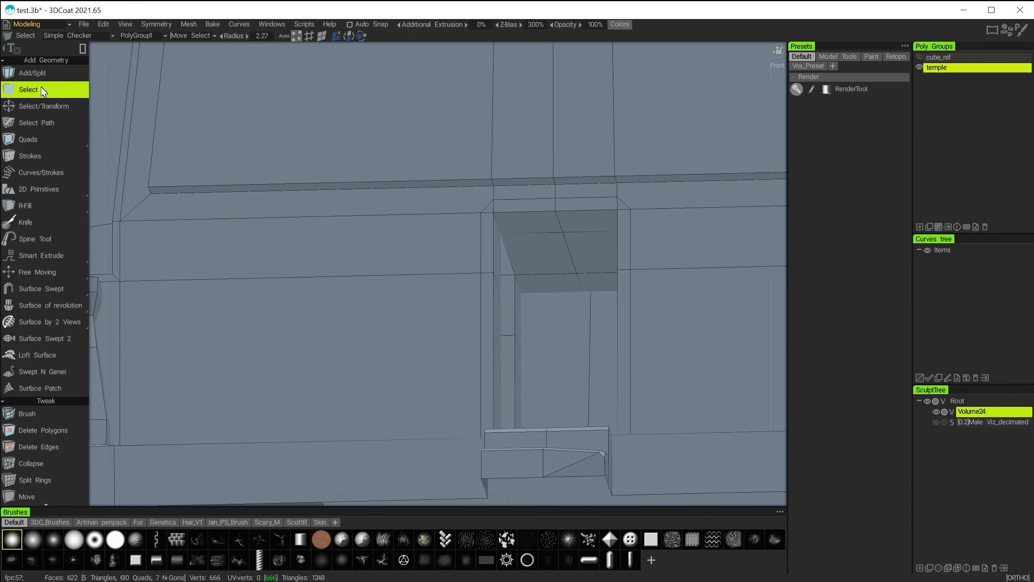
left_click(26, 74)
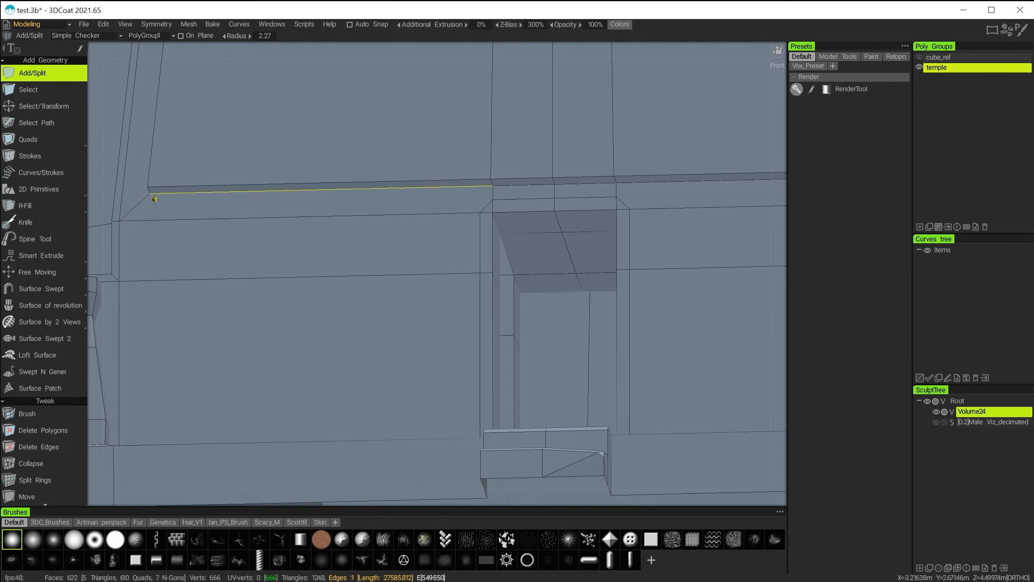
left_click_drag(149, 194, 486, 205)
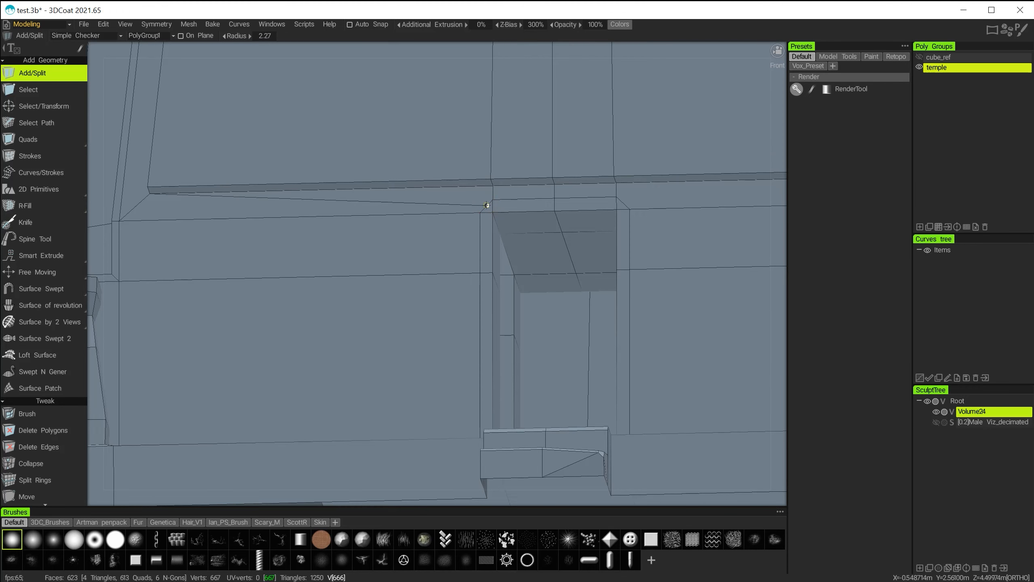
right_click_drag(497, 241, 526, 239, "alt")
middle_click_drag(526, 238, 391, 255, "alt")
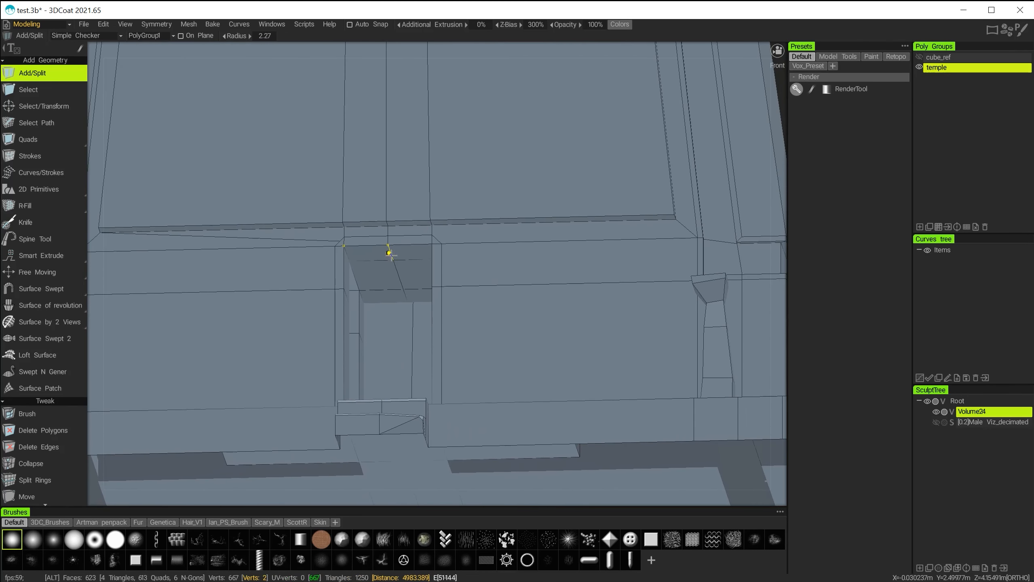
Cut a matching edge from the recessed panel's lower-right corner to the doorway frame's upper-right diagonal
left_click(676, 218)
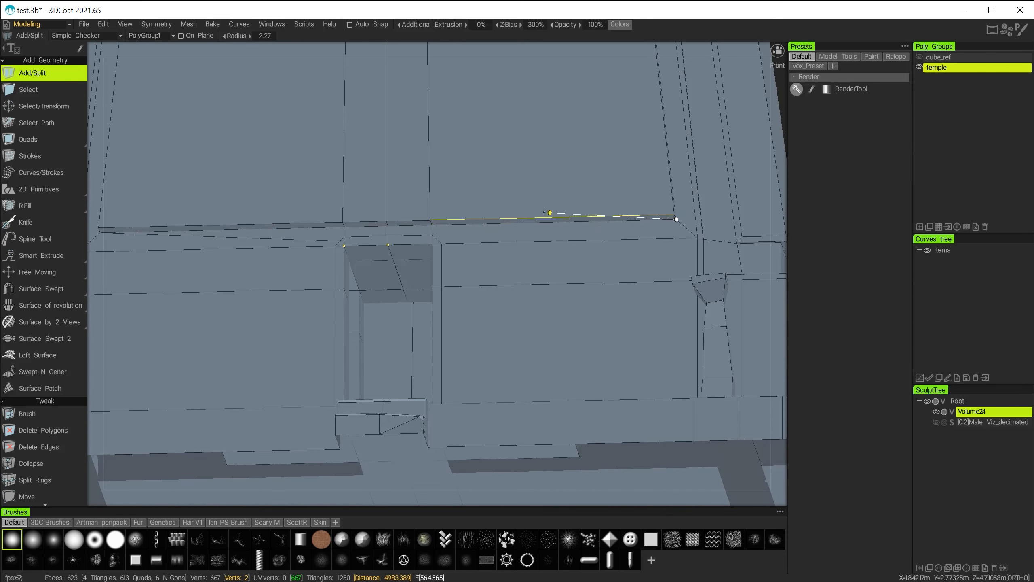
left_click(437, 238)
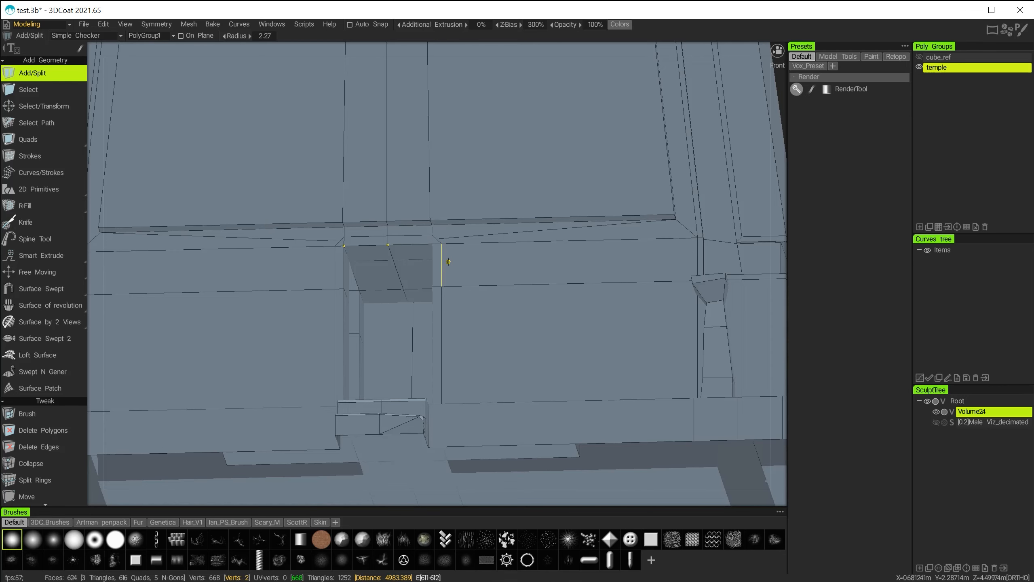
left_click_drag(448, 312, 450, 333, "alt")
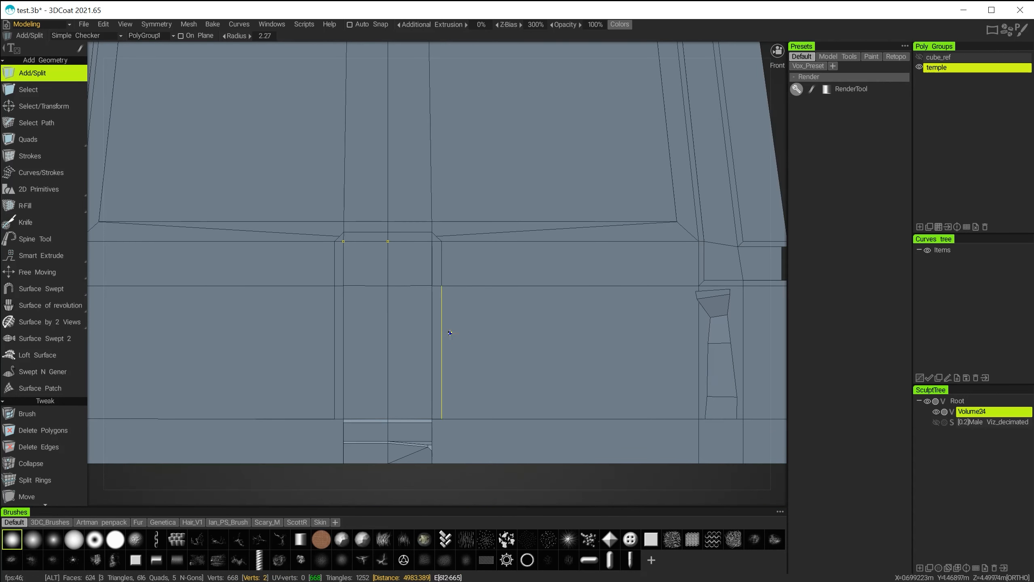
scroll(473, 354, "up", 5)
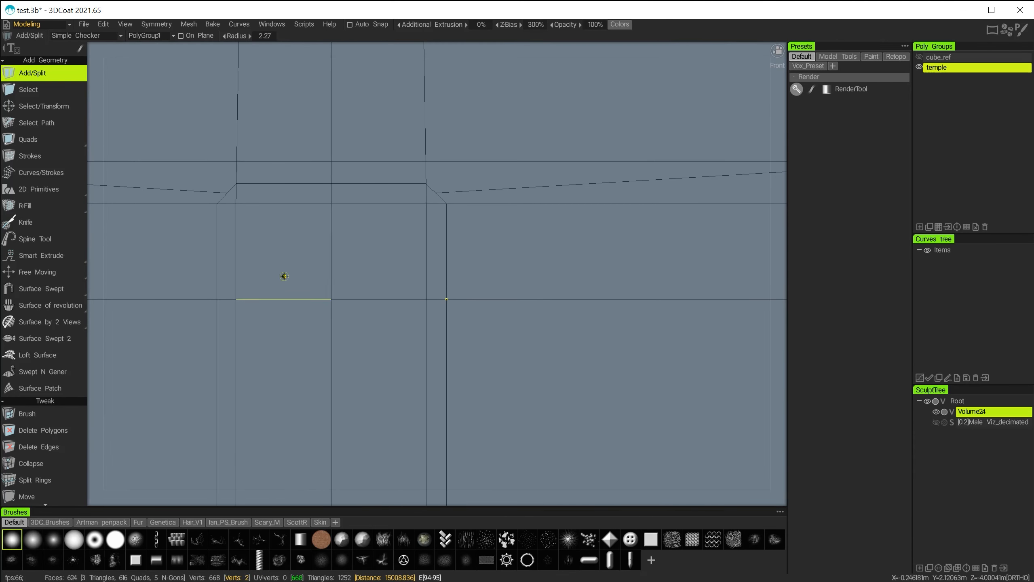
Clear the selection and select the two outer vertices on the doorway frame's upper-left and upper-right diagonal corners
key("ctrl+d")
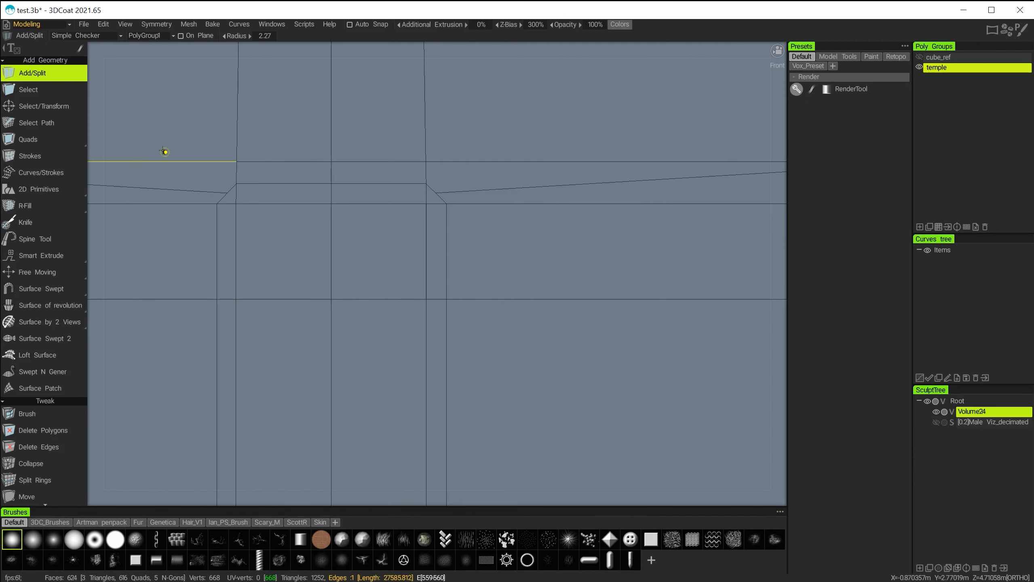
left_click(18, 87)
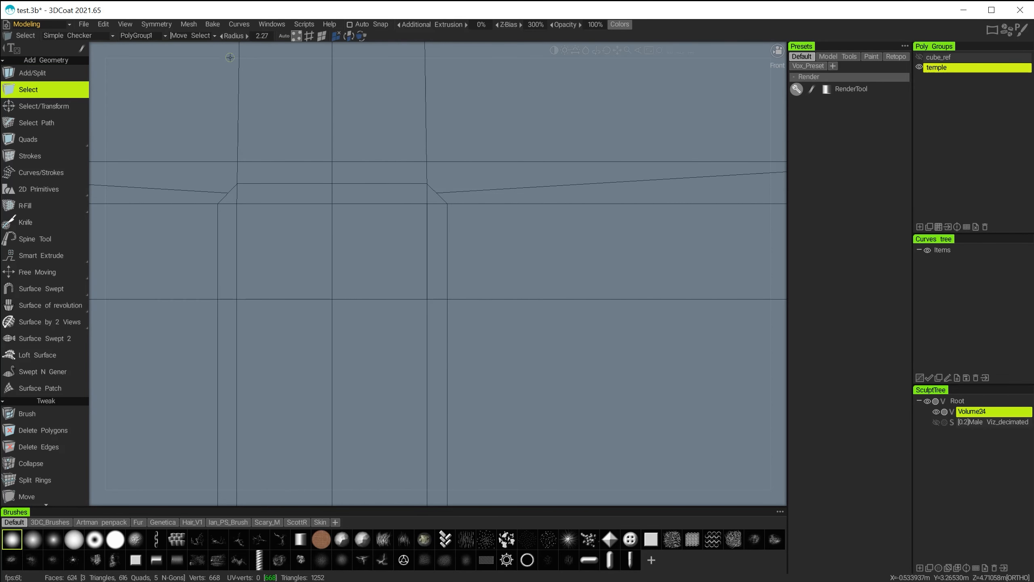
left_click(226, 194)
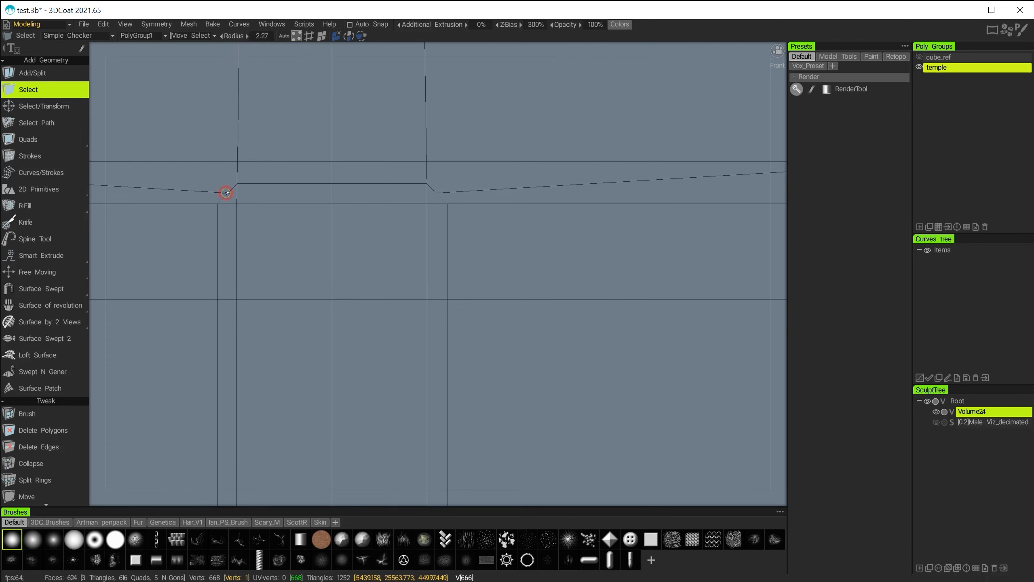
left_click(438, 194, "shift")
scroll(503, 278, "down", 5)
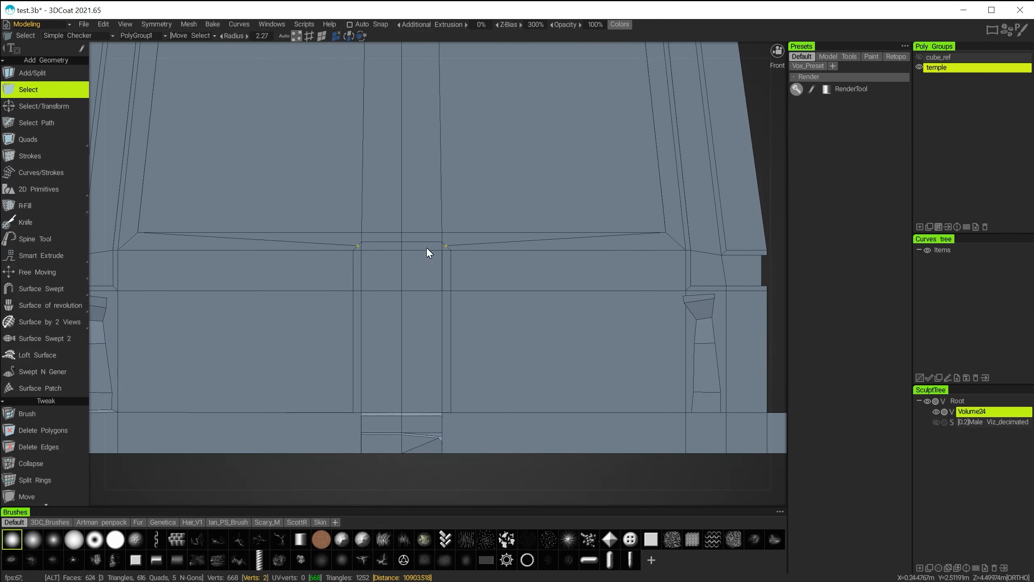
middle_click_drag(427, 248, 433, 242, "alt")
Raise the two corner vertices and spread them farther apart with Select/Transform so the frame's upper corners flare outward, and deselect them
left_click(43, 106)
left_click_drag(407, 173, 407, 165)
left_click_drag(464, 231, 474, 231)
right_click_drag(469, 265, 583, 355, "alt")
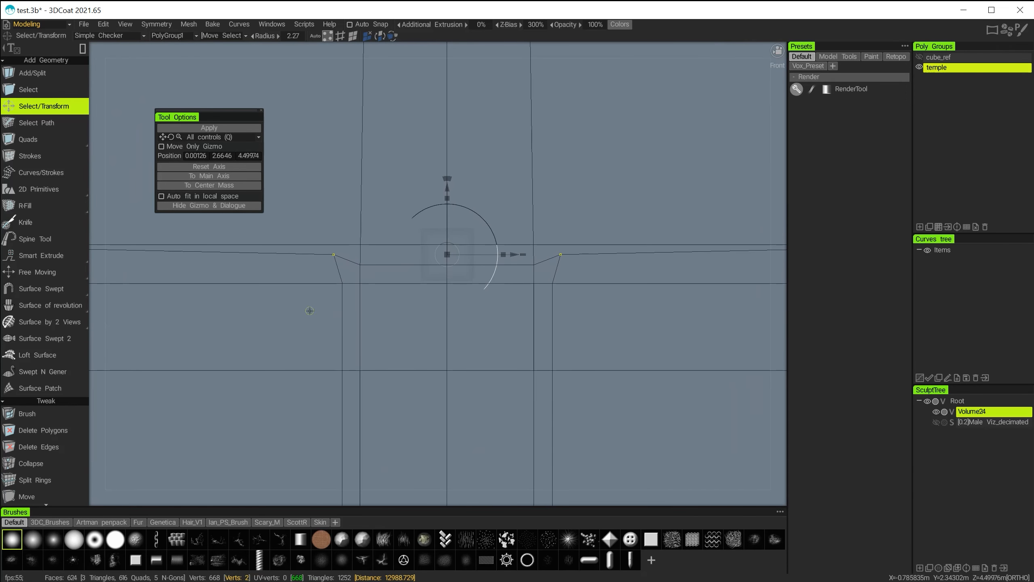
left_click(29, 89)
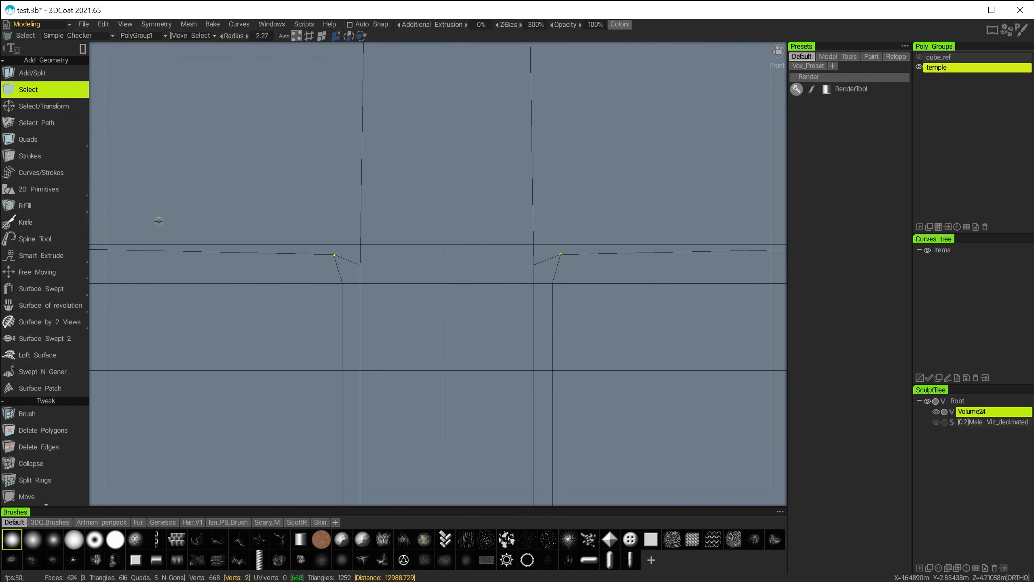
key("Escape")
right_click_drag(395, 297, 463, 332, "alt")
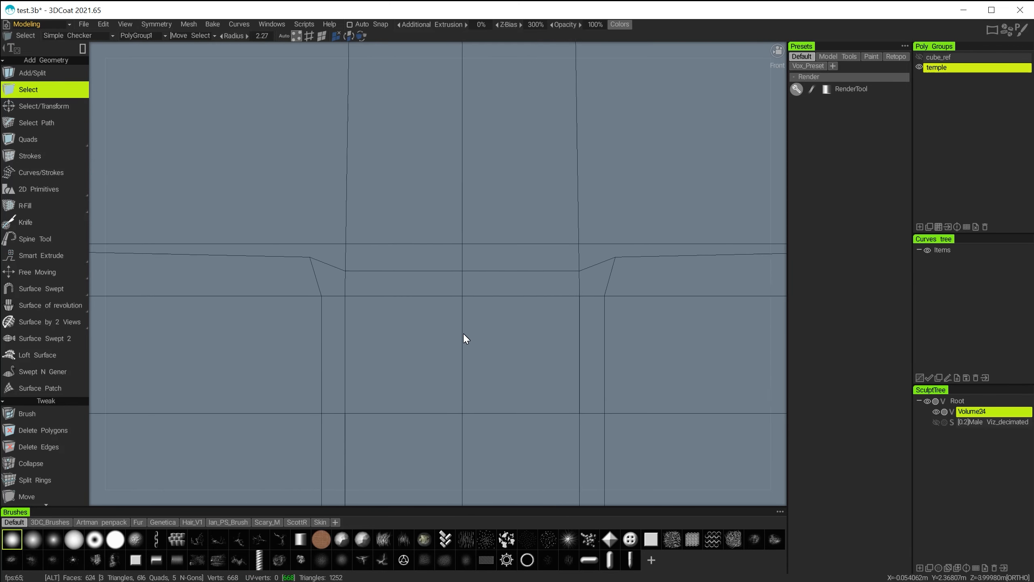
Cut an edge with Add/Split from each flared corner vertex to the nearest vertex on the wall edge above the doorway
middle_click_drag(361, 282, 471, 319, "alt")
left_click_drag(449, 334, 447, 305, "alt")
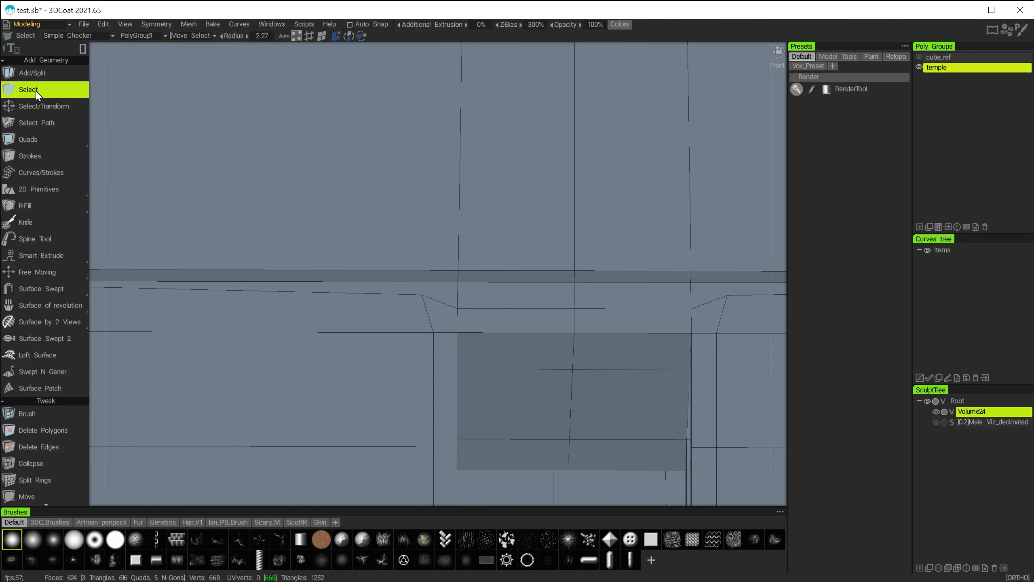
mouse_move(91, 51)
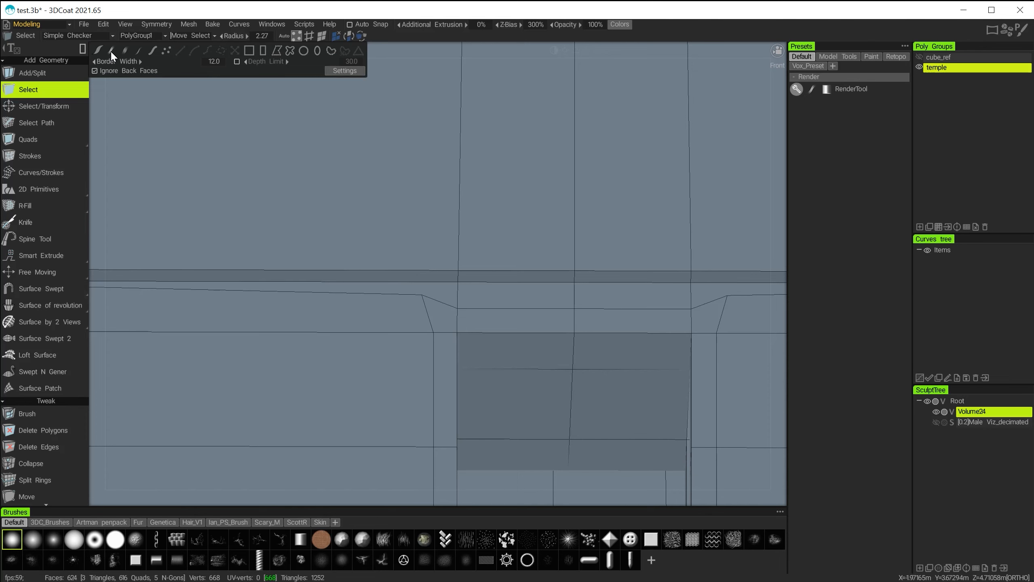
left_click(41, 72)
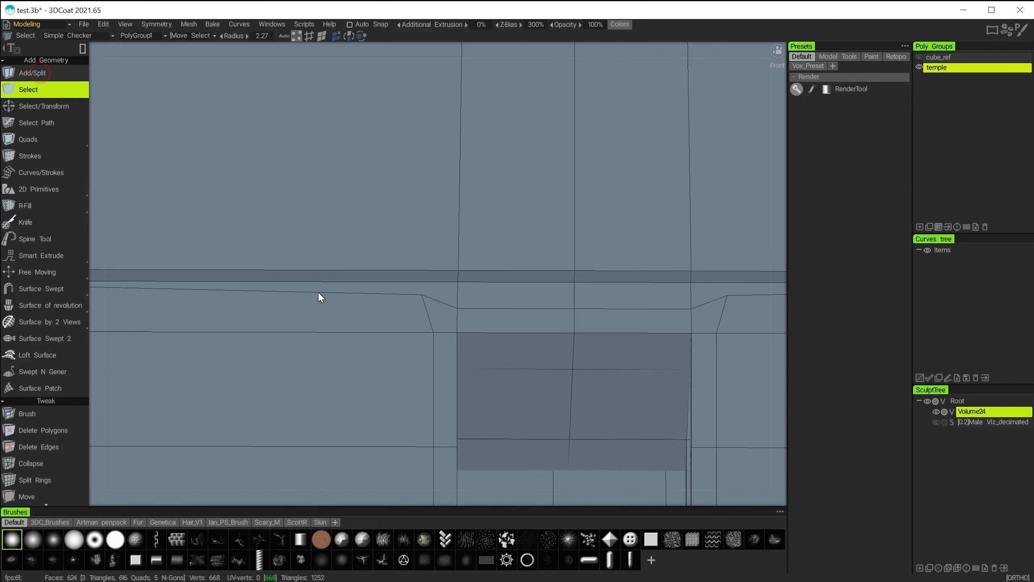
left_click(421, 294)
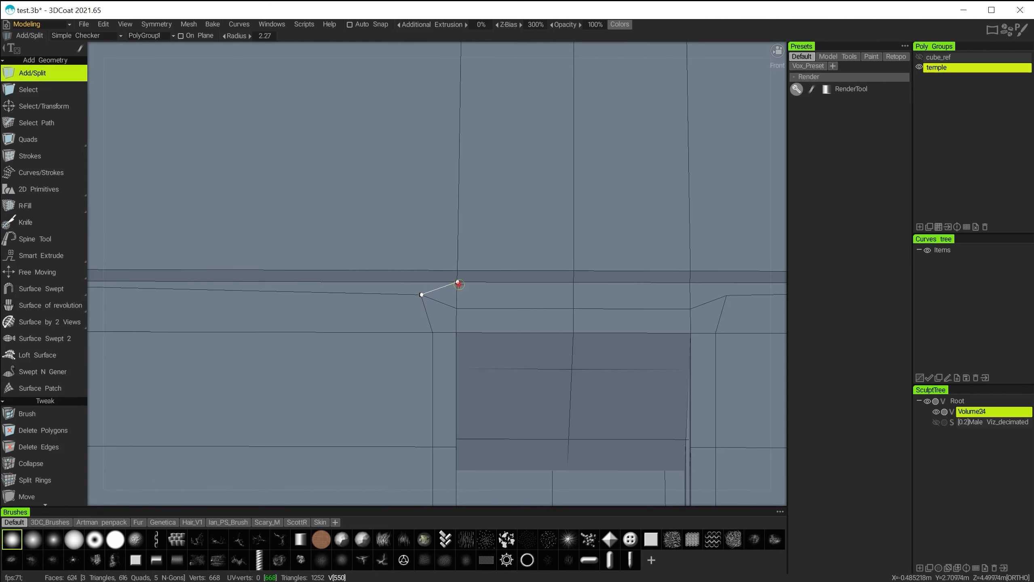
left_click(458, 282)
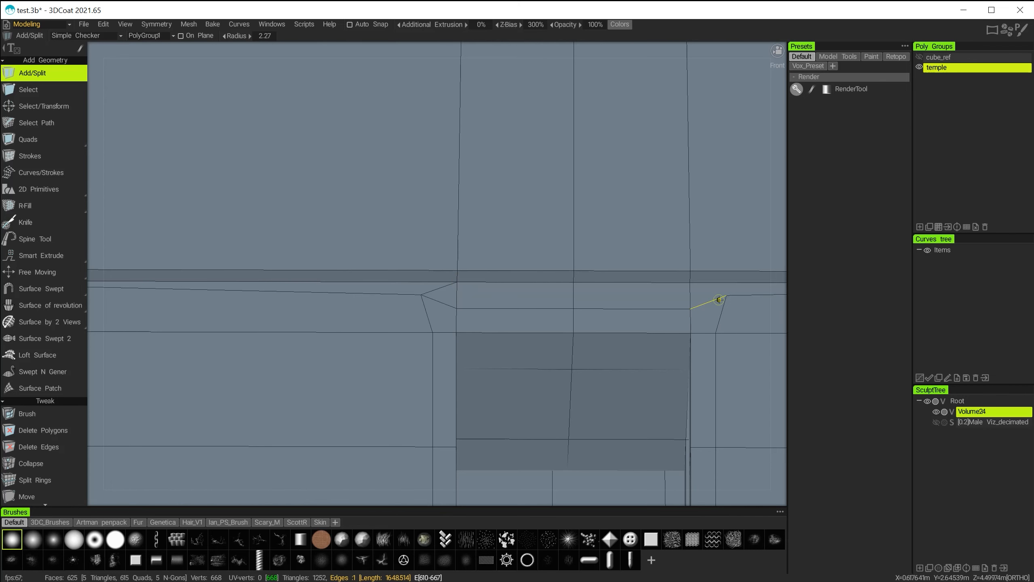
left_click(728, 295)
left_click(691, 283)
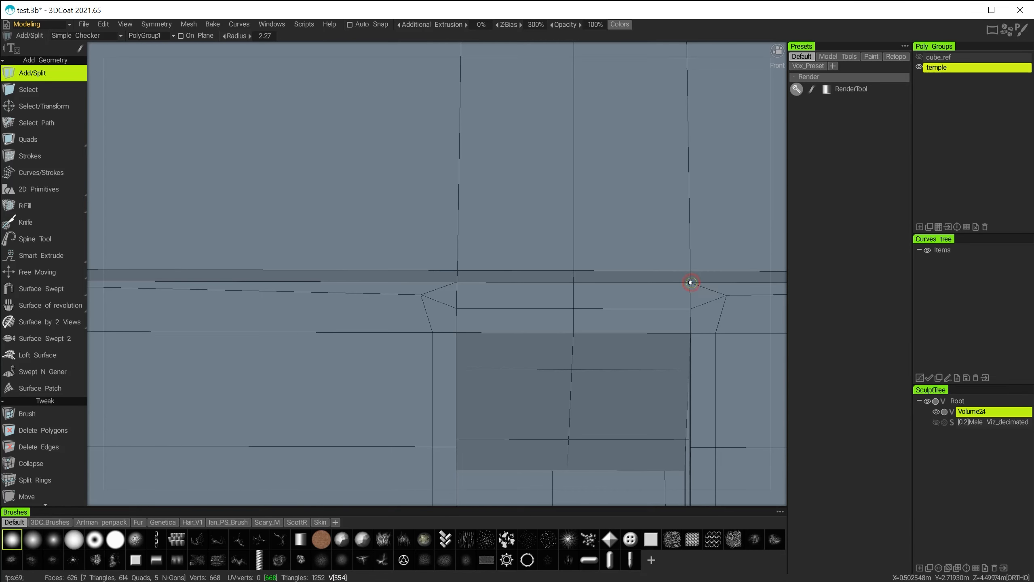
Select all the faces of the doorway frame, covering both side strips, the flared corners and the top strip
left_click_drag(676, 349, 717, 387, "alt")
scroll(570, 285, "down", 5)
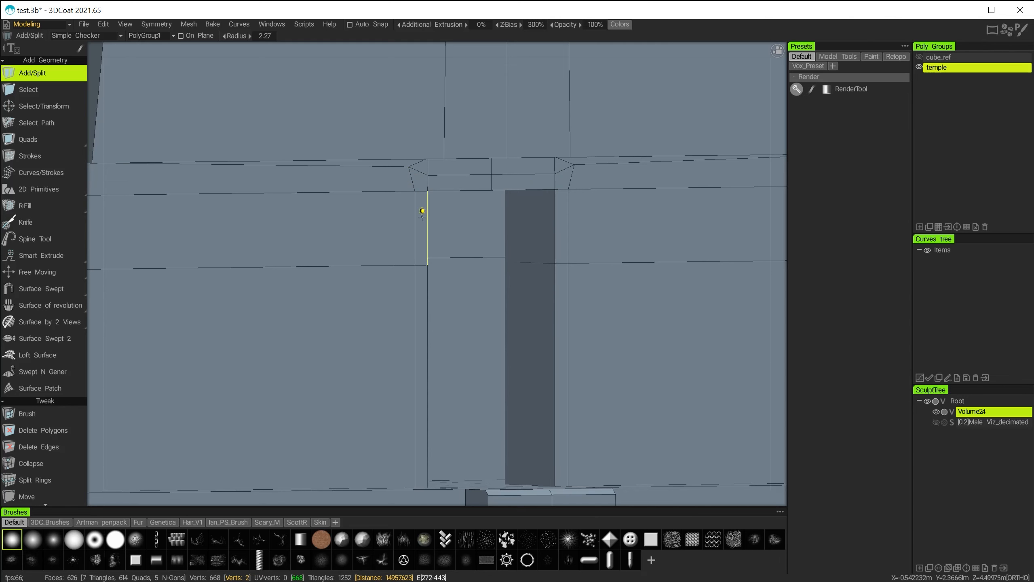
left_click(27, 91)
left_click(322, 36)
left_click_drag(422, 346, 563, 346)
Extrude the selected doorway frame faces outward from the wall to a Z position of about 4.7 with Extrude Faces
left_click_drag(541, 346, 629, 381, "alt")
scroll(596, 367, "up", 4)
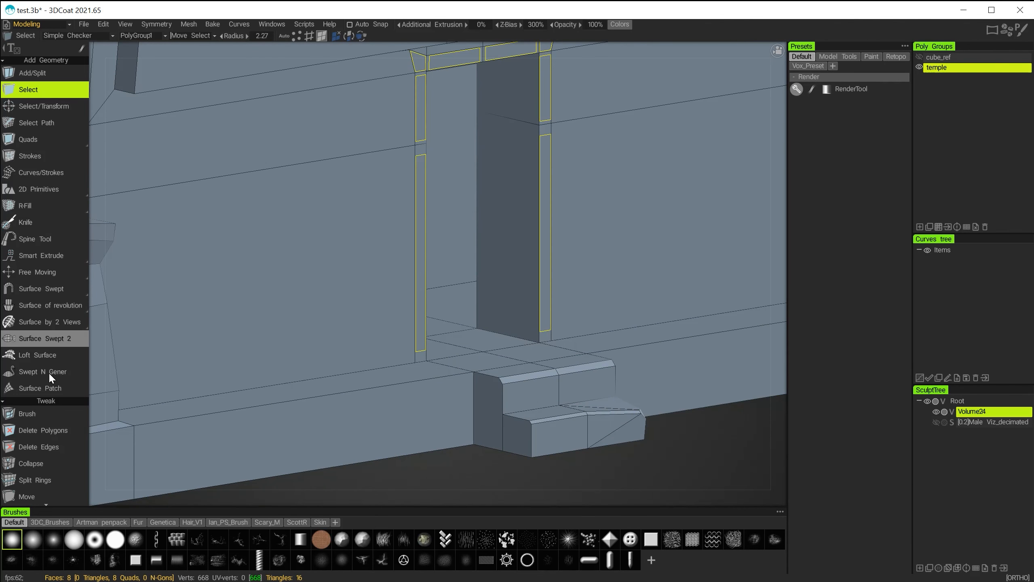
scroll(49, 371, "down", 4)
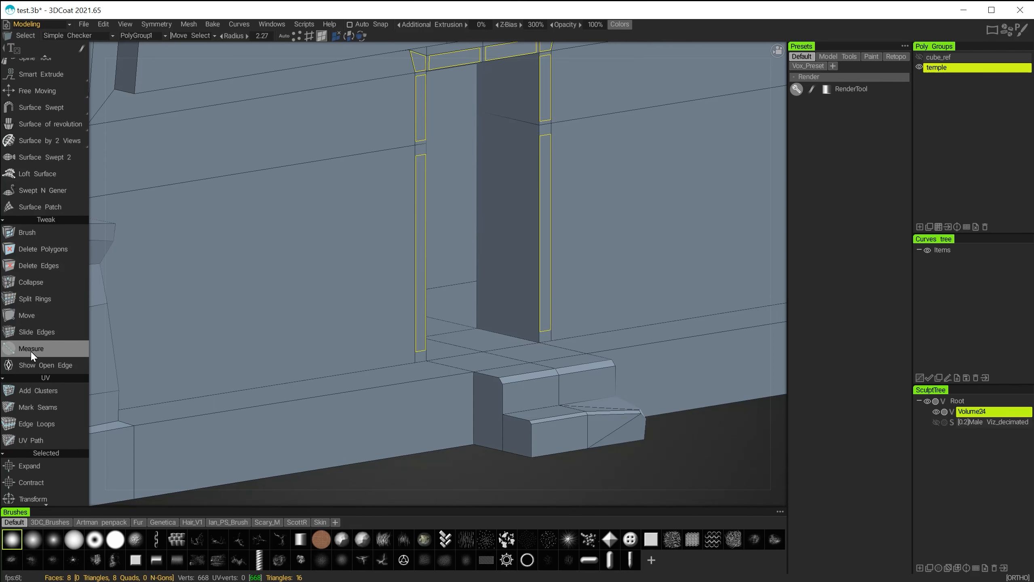
scroll(35, 343, "down", 5)
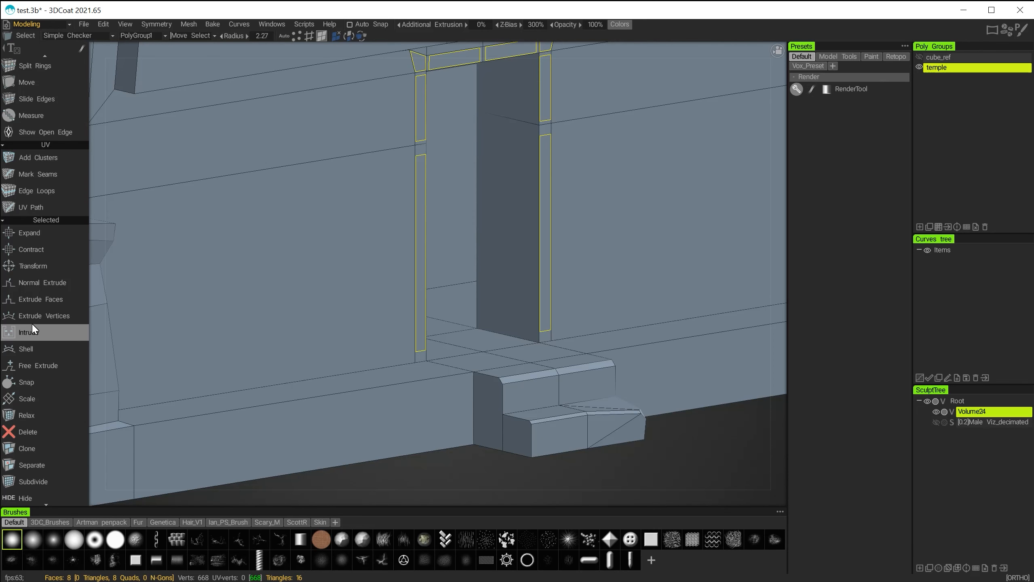
left_click(22, 303)
middle_click_drag(475, 370, 404, 469)
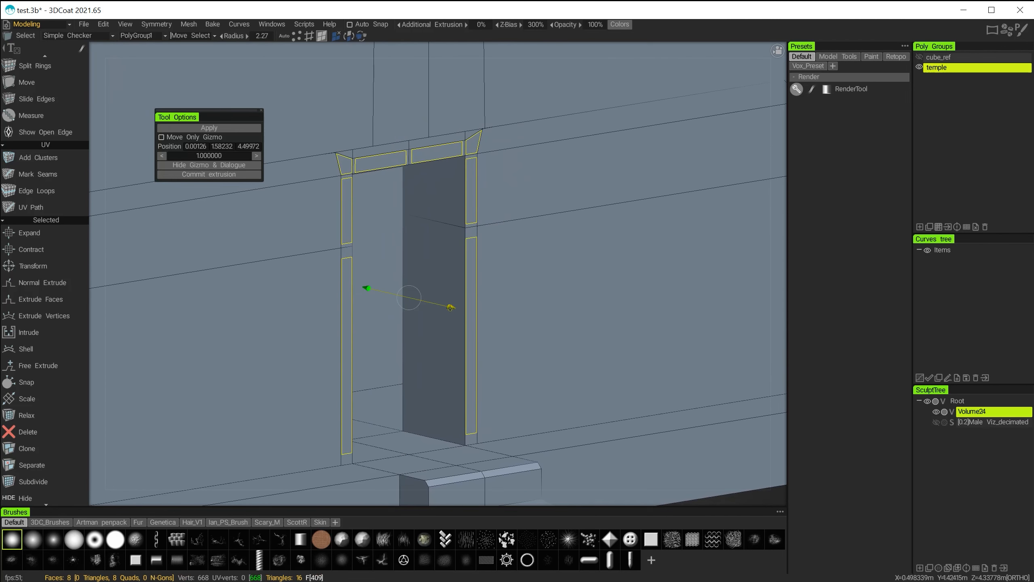
left_click_drag(451, 306, 457, 310)
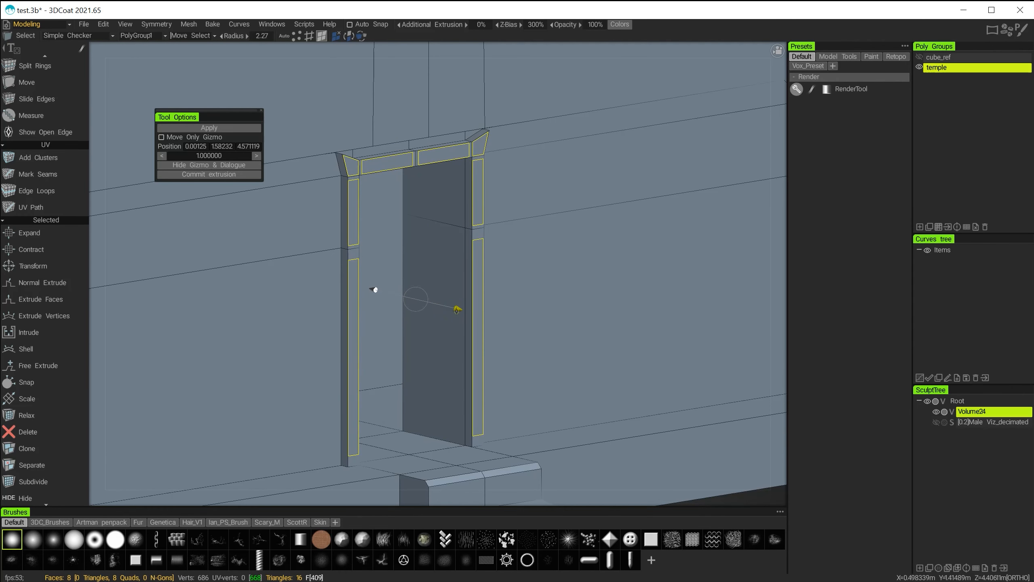
left_click_drag(376, 289, 552, 287, "alt+shift")
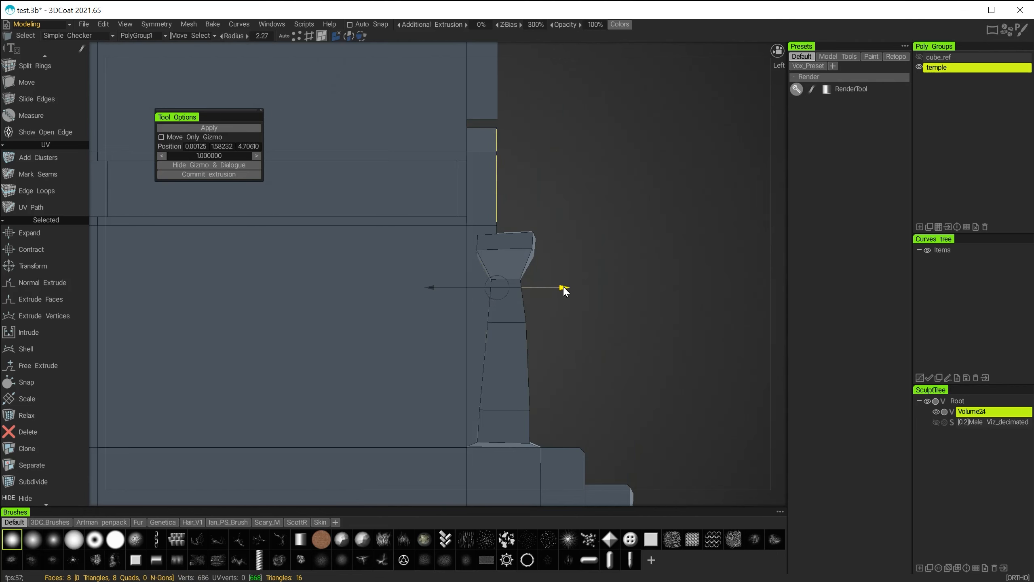
left_click_drag(564, 290, 358, 334, "alt")
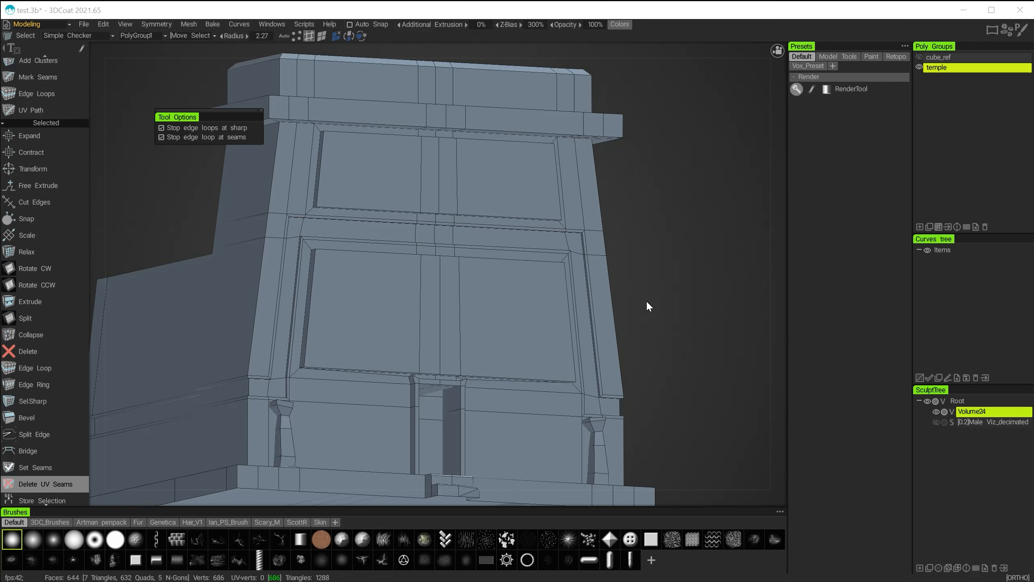
Select the front and back edges of the lower recessed panel's top reveal on both sides of the centre strip
left_click_drag(663, 298, 518, 294, "alt")
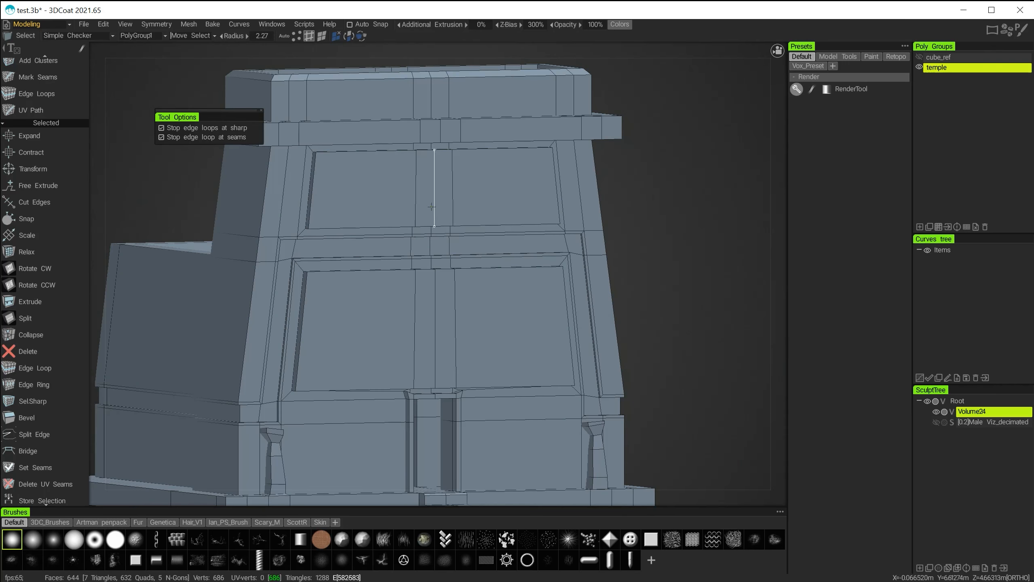
right_click_drag(658, 275, 708, 312, "alt")
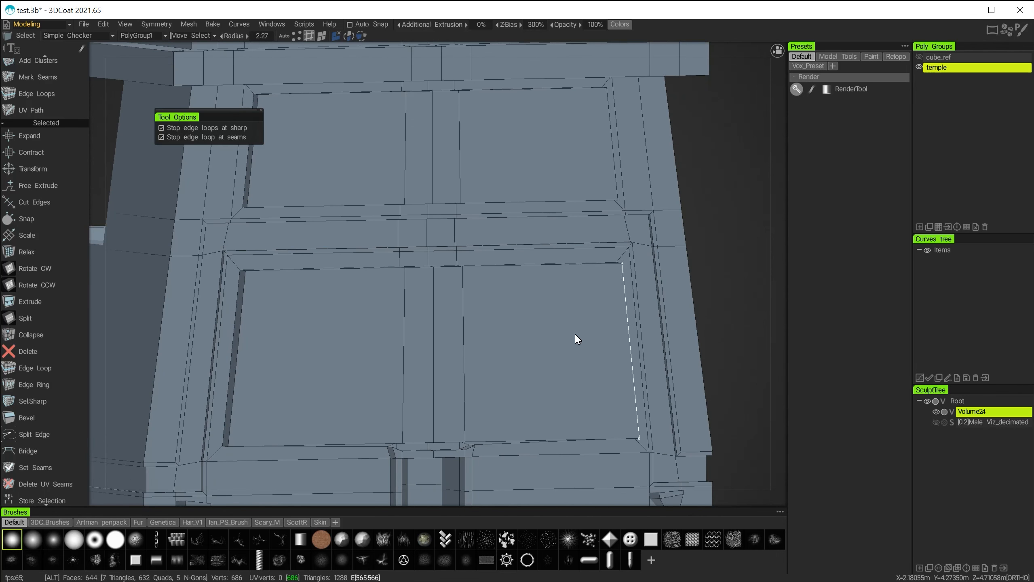
middle_click_drag(482, 342, 528, 308, "alt")
left_click_drag(528, 307, 520, 354, "alt")
left_click(364, 269)
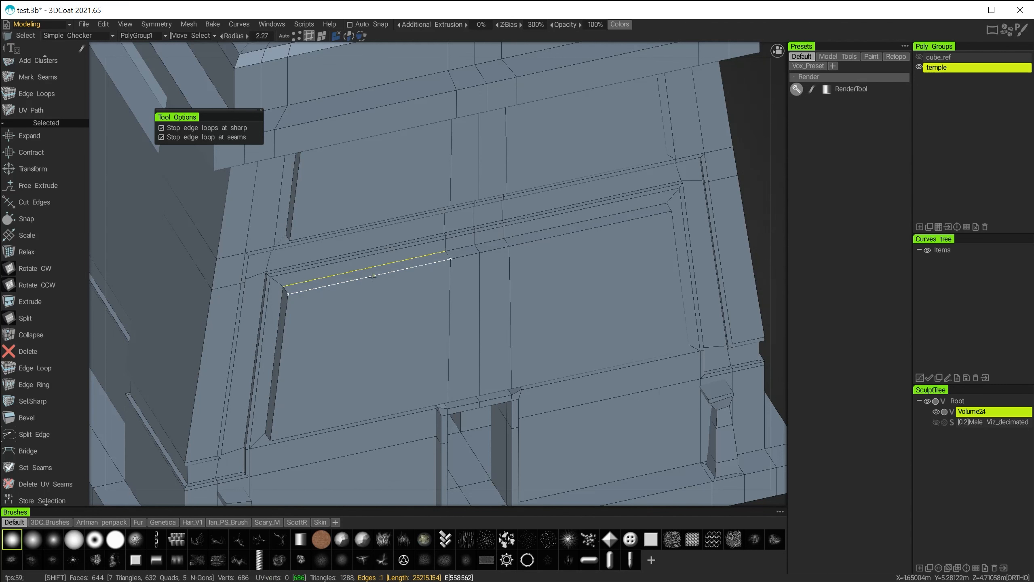
left_click(585, 227, "shift")
left_click_drag(545, 344, 544, 323, "alt")
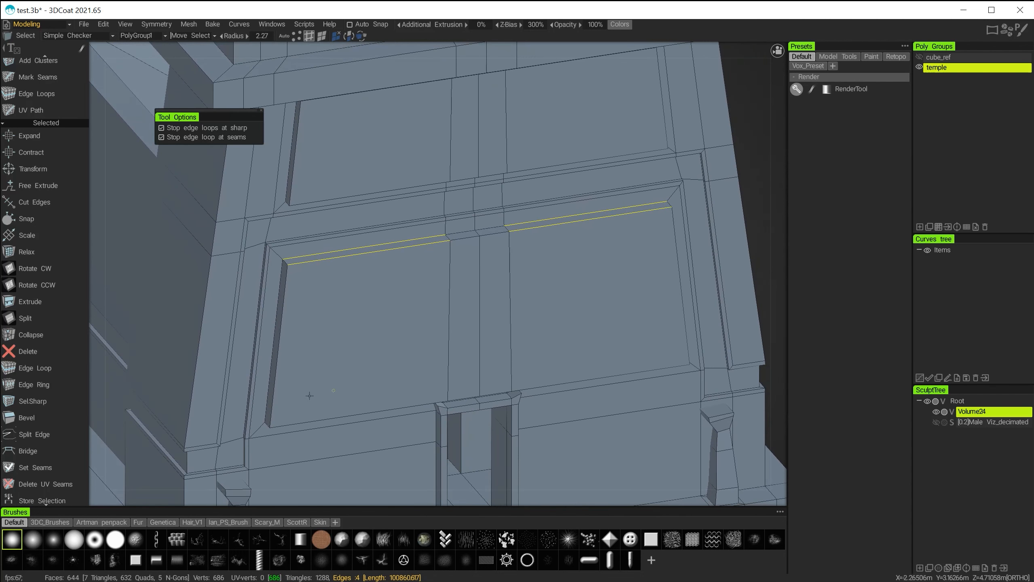
Cut the selected edges into 5 equal segments, connect the new vertices across the reveal and clear the selection
scroll(32, 384, "down", 3)
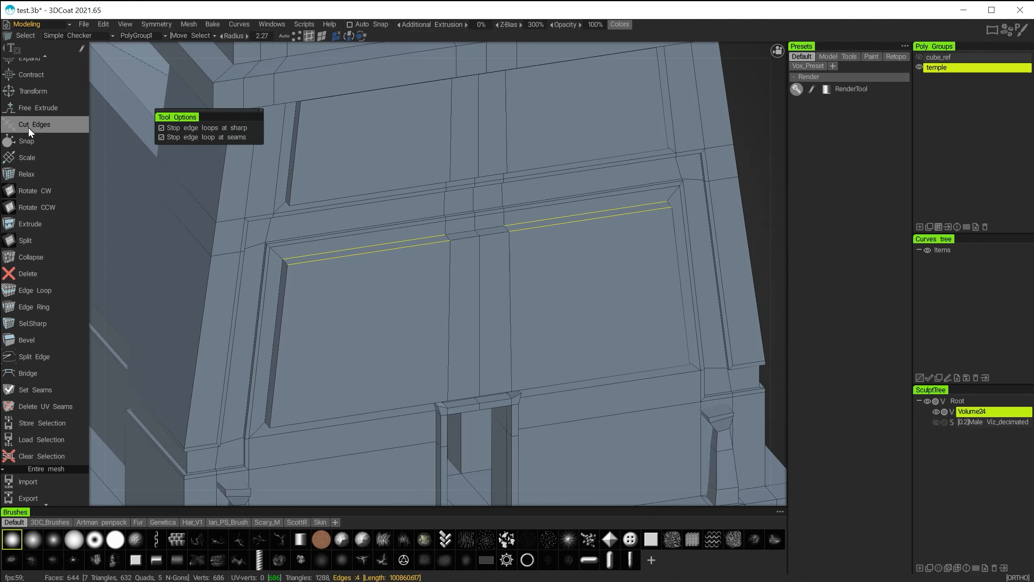
left_click(40, 124)
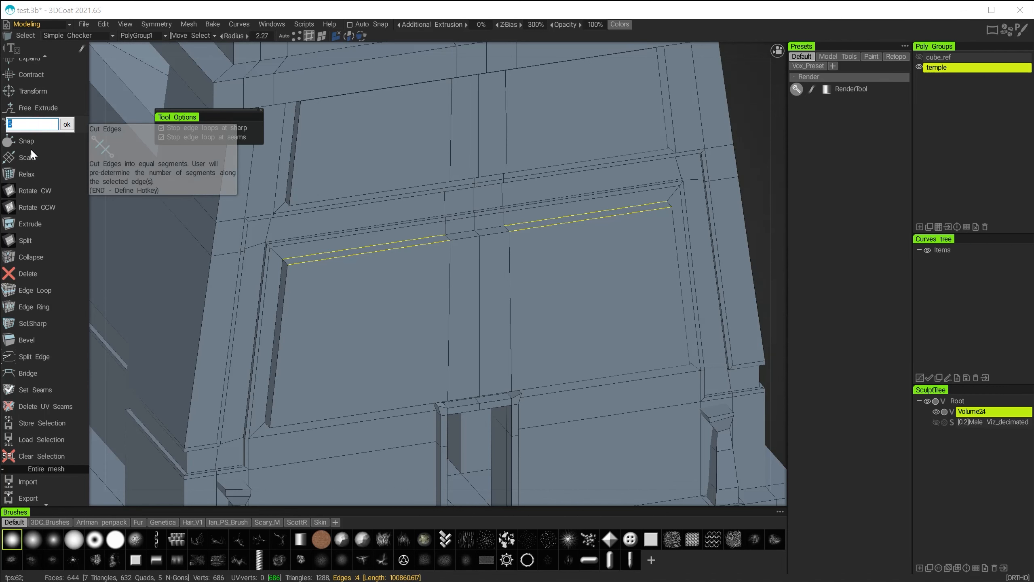
left_click(67, 124)
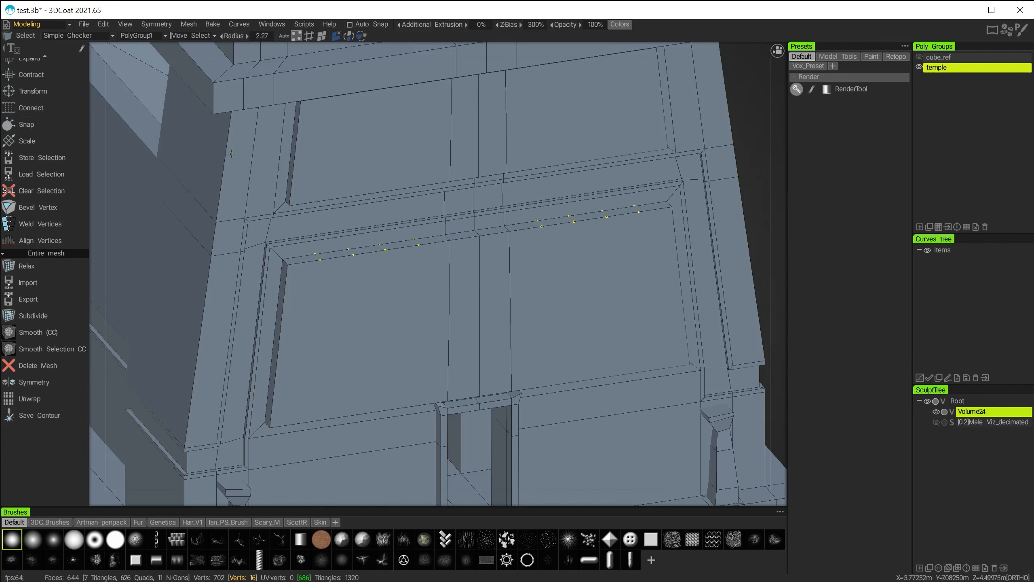
left_click(21, 108)
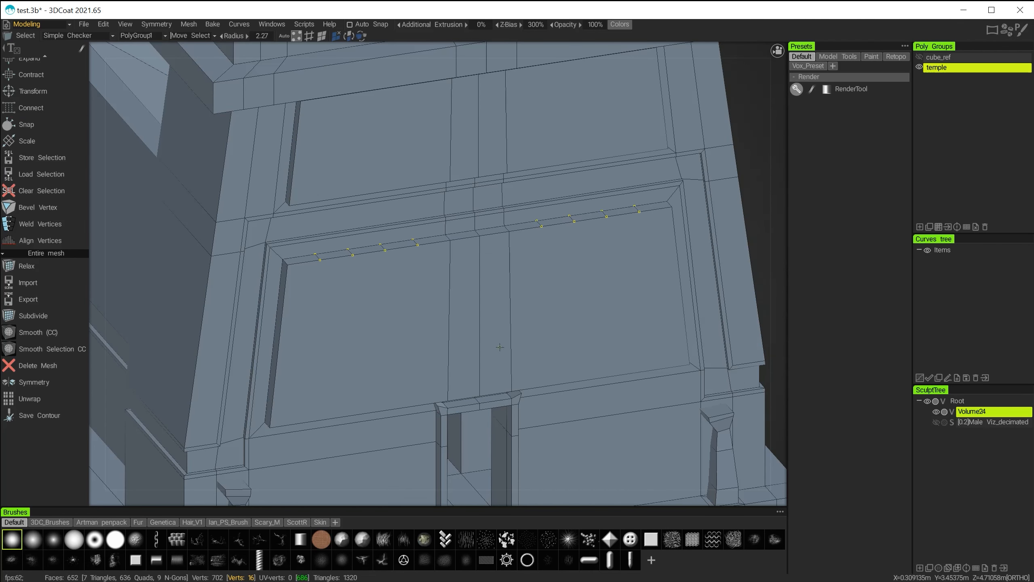
left_click_drag(500, 346, 573, 336, "alt")
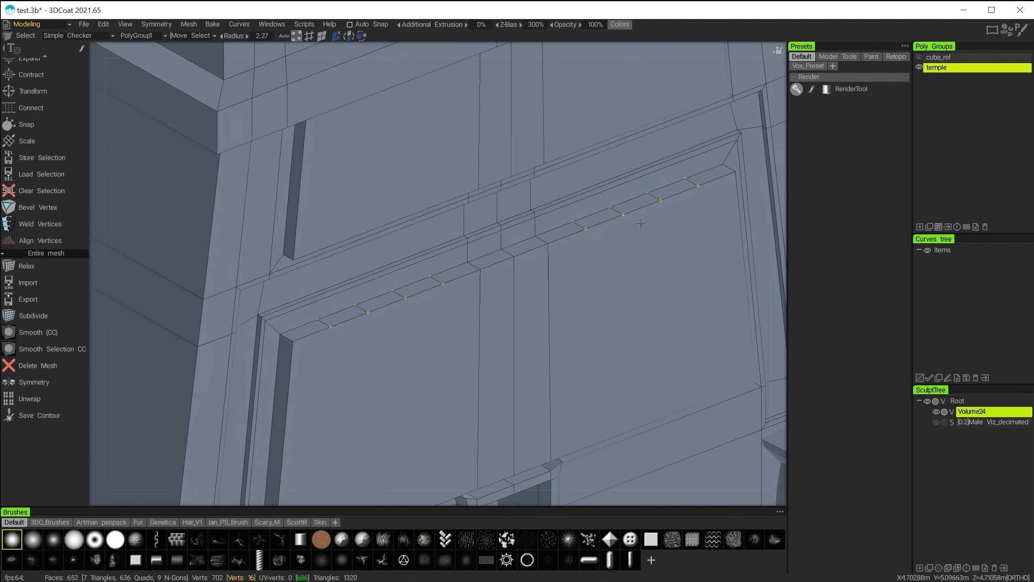
key("Escape")
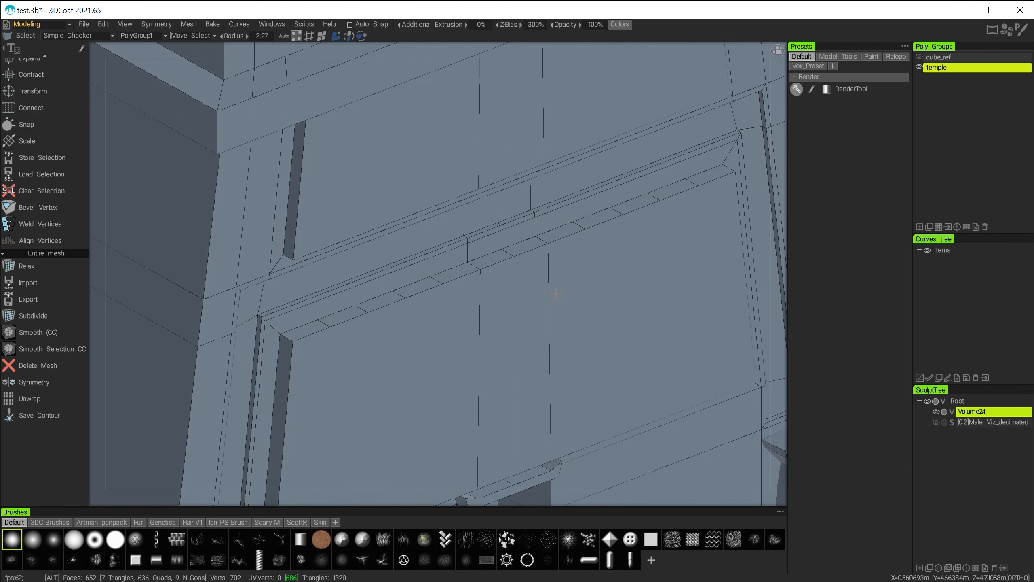
Select the front and back edges of the upper recessed panel's bottom ledge on both sides of the centre strip
left_click_drag(556, 294, 313, 227, "alt")
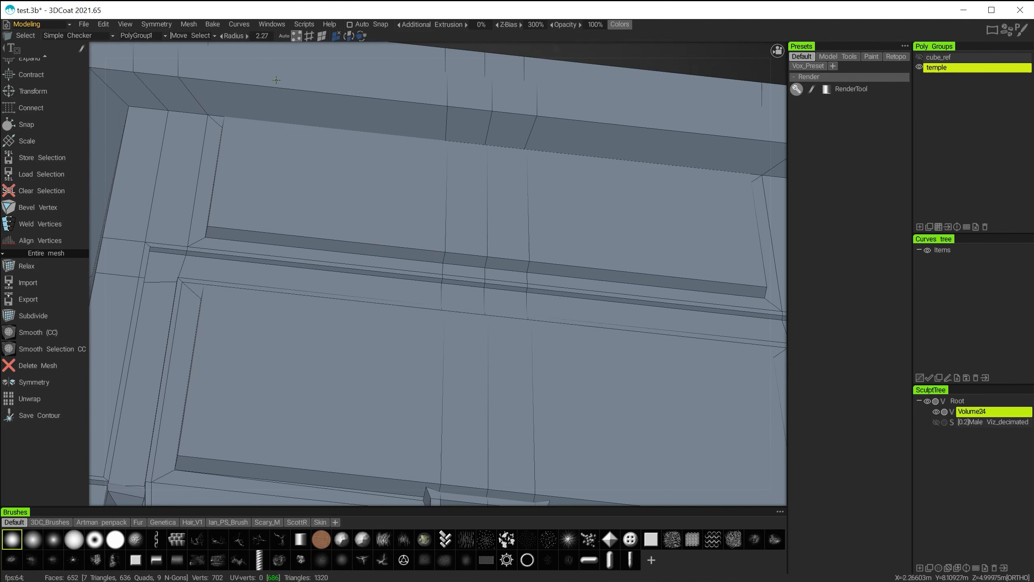
left_click(307, 36)
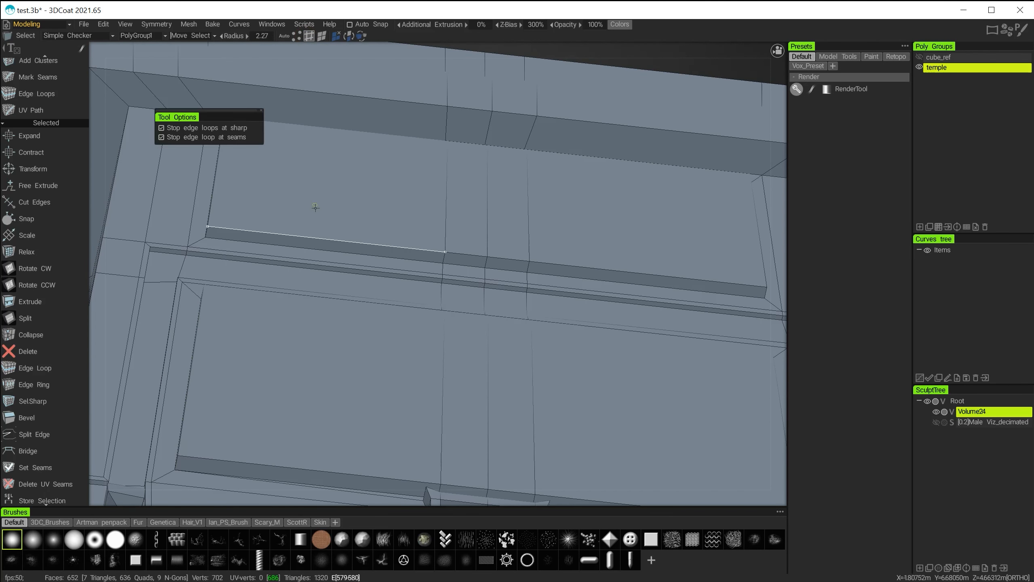
left_click(312, 252, "shift")
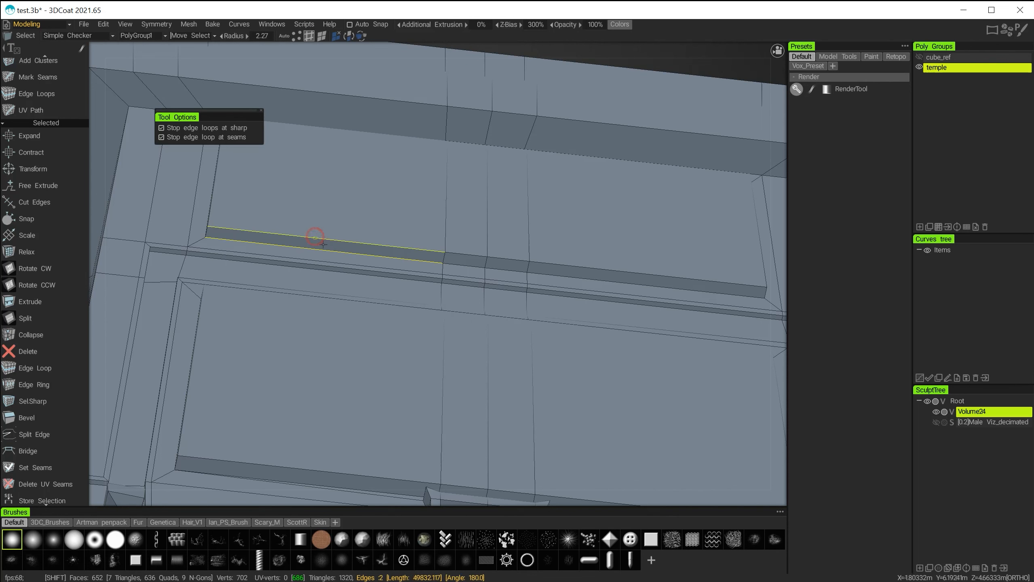
left_click(550, 264, "shift")
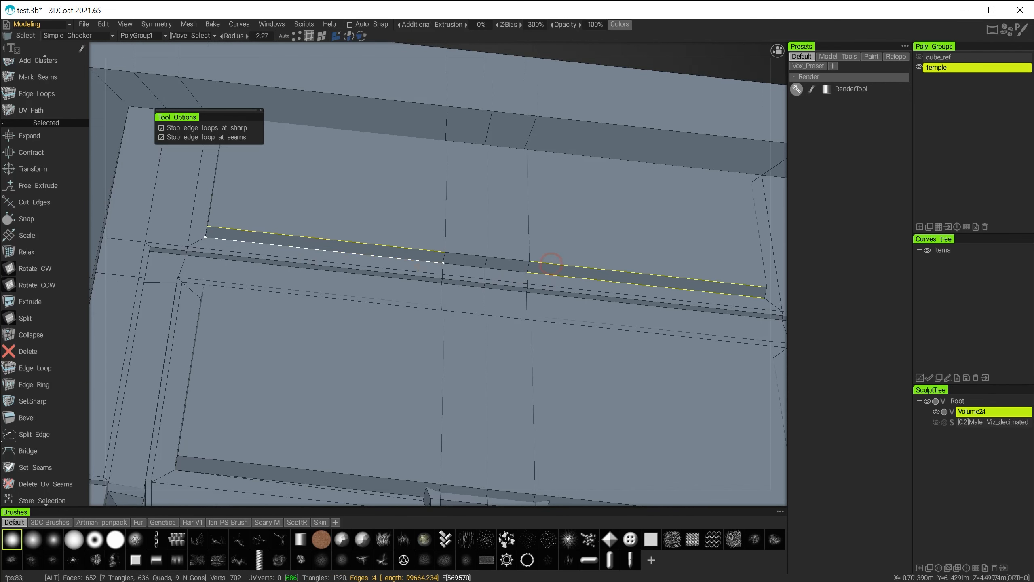
Cut the selected ledge edges into 5 equal segments, connect the new vertices across the ledge and clear the selection
left_click_drag(548, 263, 418, 268, "alt")
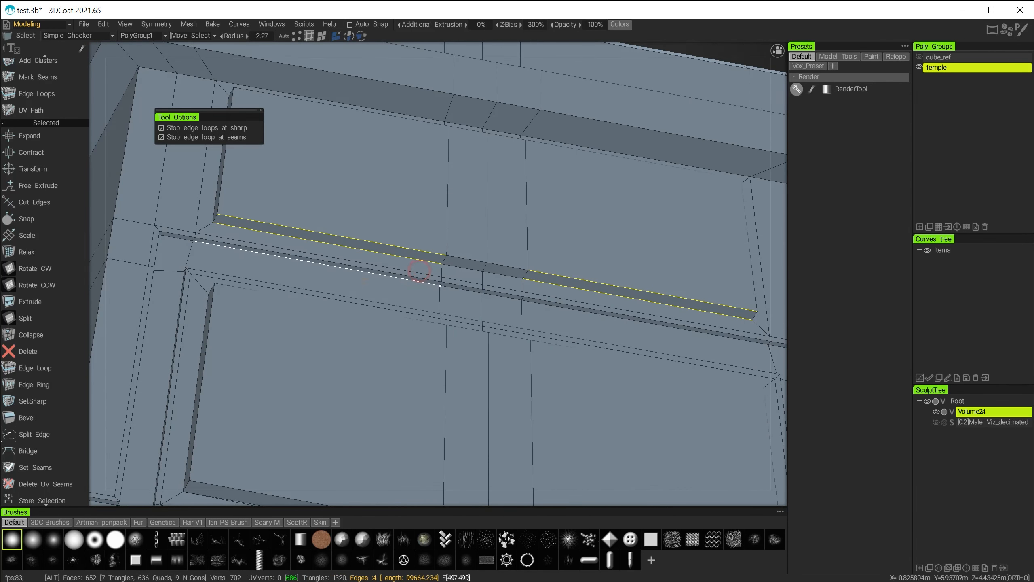
left_click(25, 202)
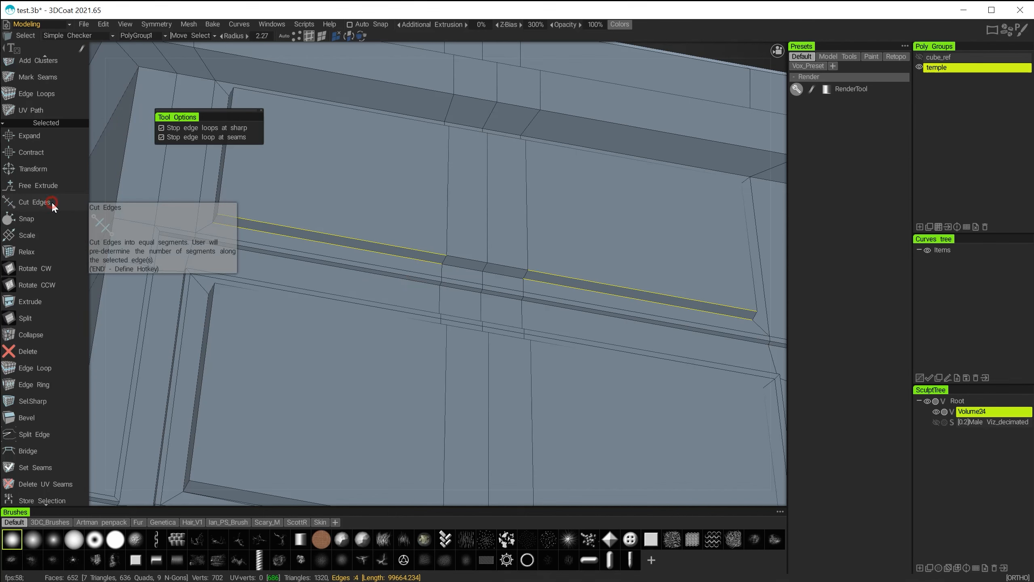
left_click(52, 203)
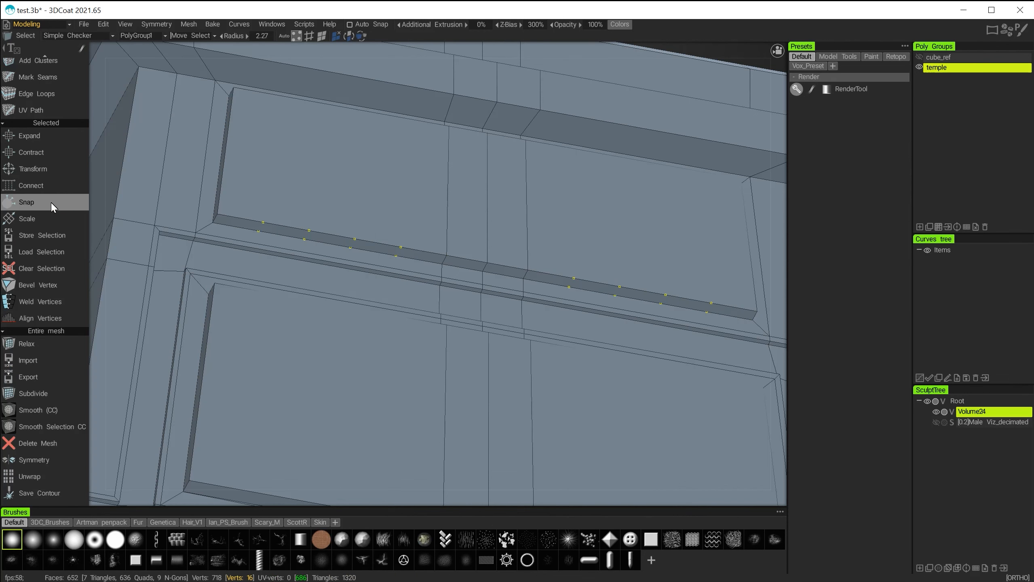
left_click(37, 185)
mouse_move(445, 331)
left_mouse_down("alt")
mouse_move(465, 367)
mouse_move(447, 349)
left_mouse_up("alt")
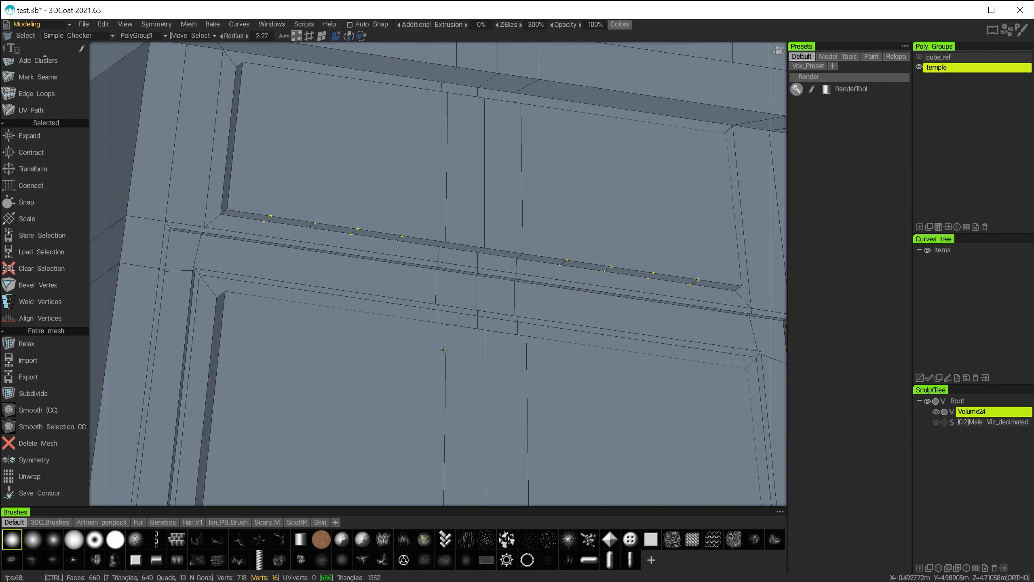
key("Escape")
Inset the middle faces of the upper panel's bottom ledge and lower panel's top reveal on both sides by 189, and clear the selection
left_click_drag(411, 328, 313, 242, "alt")
left_click(322, 36)
left_click(313, 241)
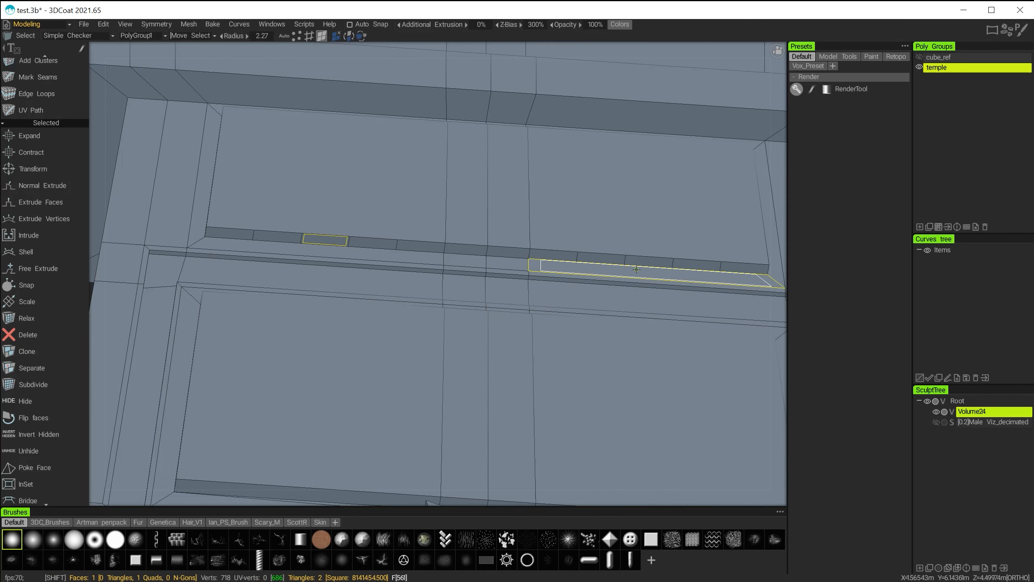
left_click(645, 261, "shift")
left_click_drag(411, 309, 358, 329, "alt")
left_click(326, 305, "shift")
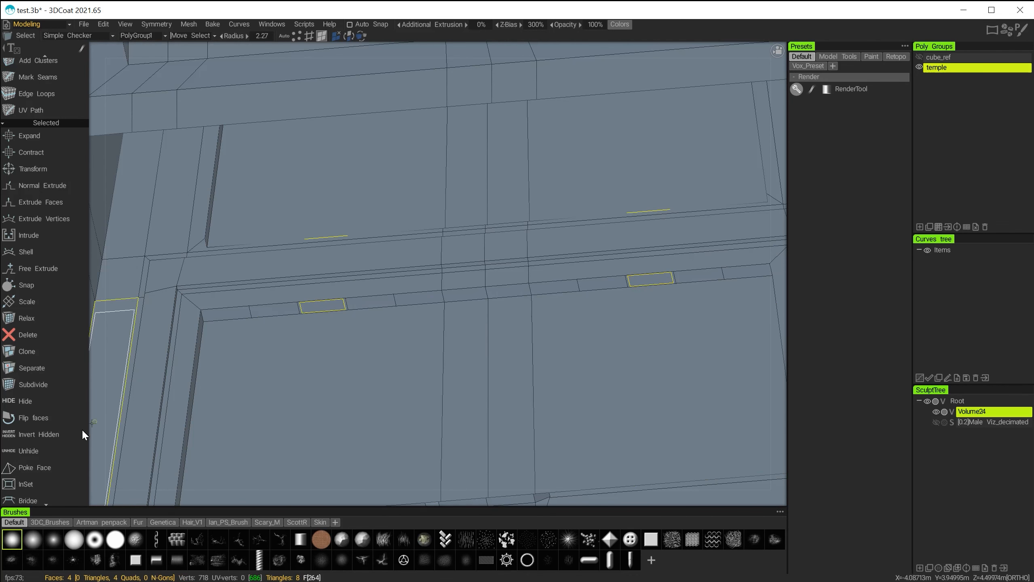
scroll(51, 451, "down", 3)
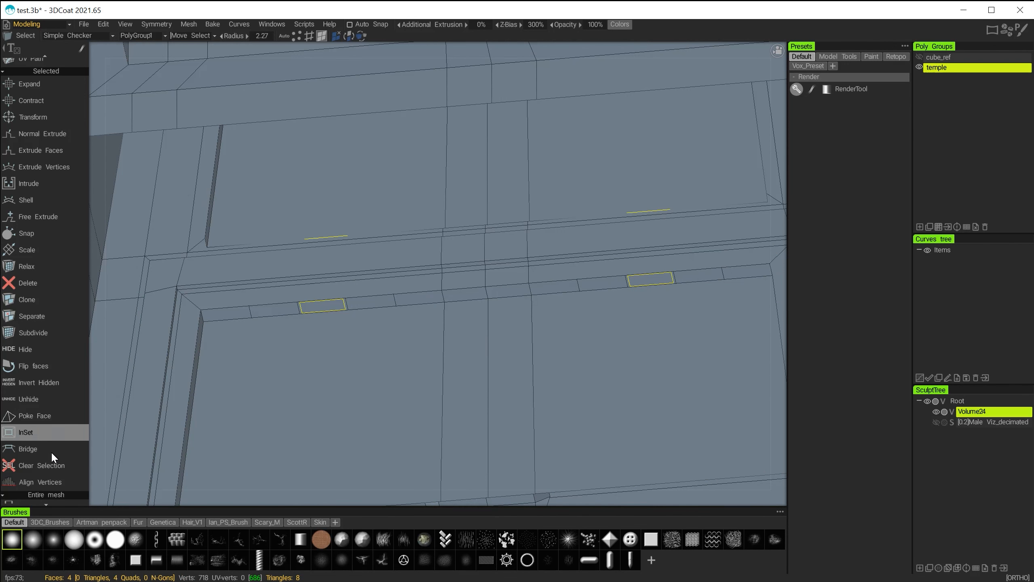
left_click(28, 435)
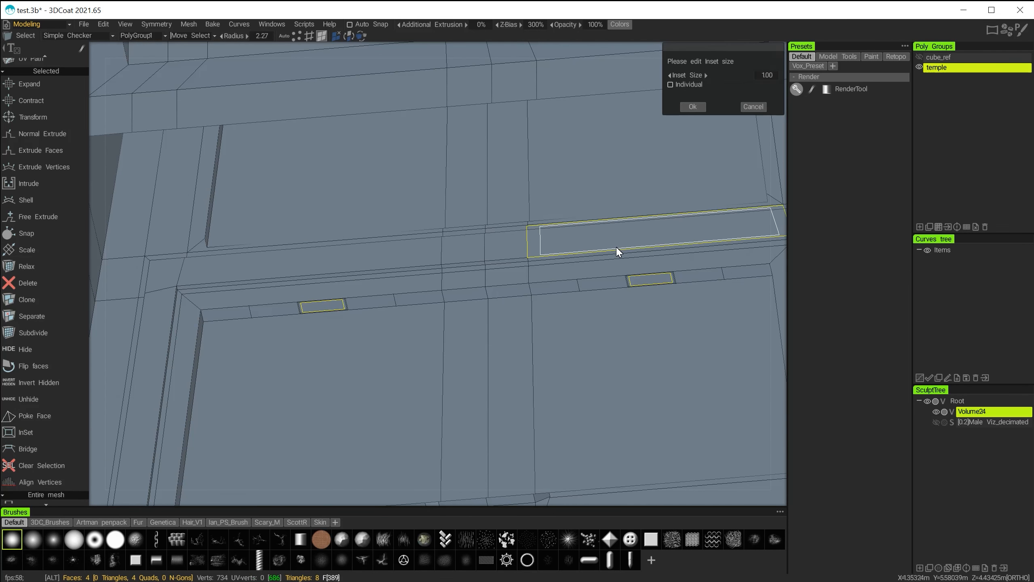
left_click_drag(617, 246, 617, 152, "alt")
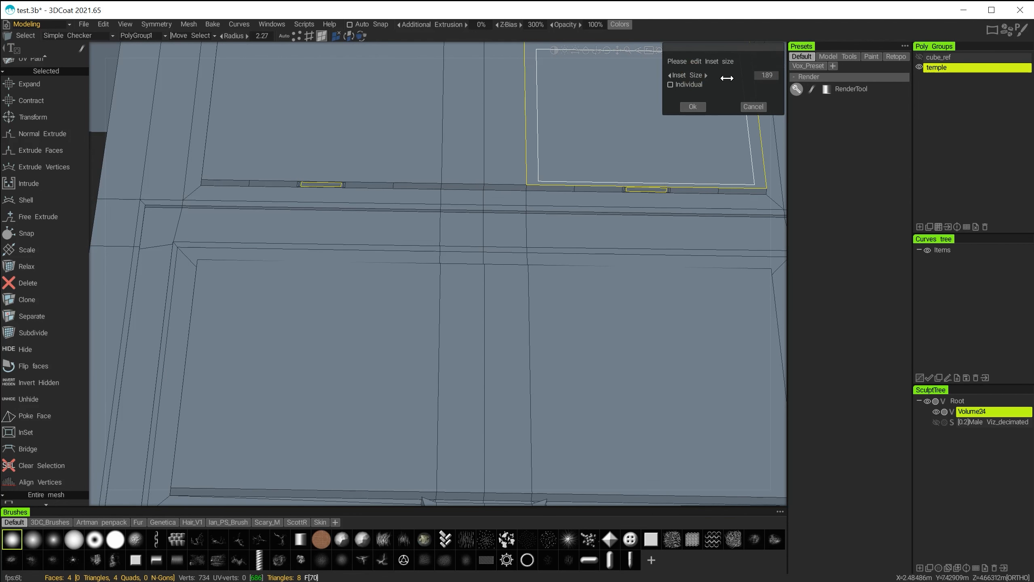
left_click(693, 106)
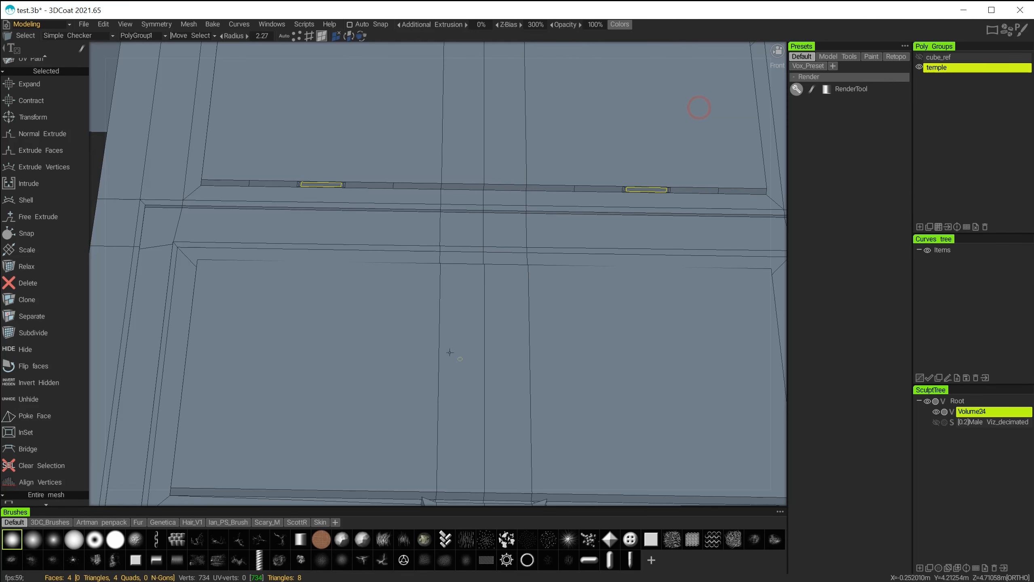
middle_click_drag(699, 107, 402, 354, "alt")
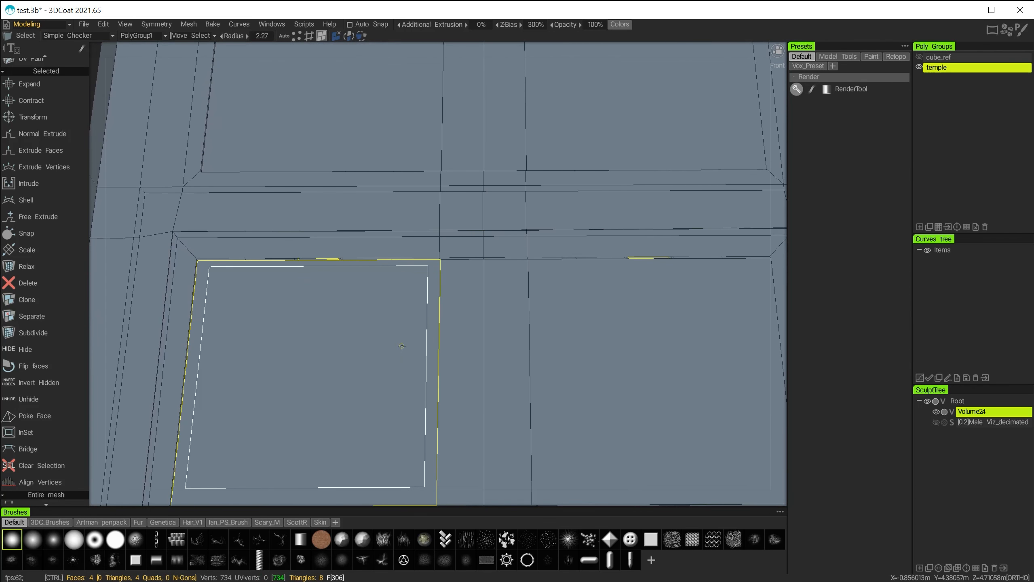
left_click(542, 326)
Bridge the facing inset faces of the upper ledge and lower reveal left of the centre strip
left_click_drag(360, 328, 357, 272, "alt")
right_click_drag(357, 273, 393, 304, "alt")
middle_click_drag(393, 303, 483, 337, "alt")
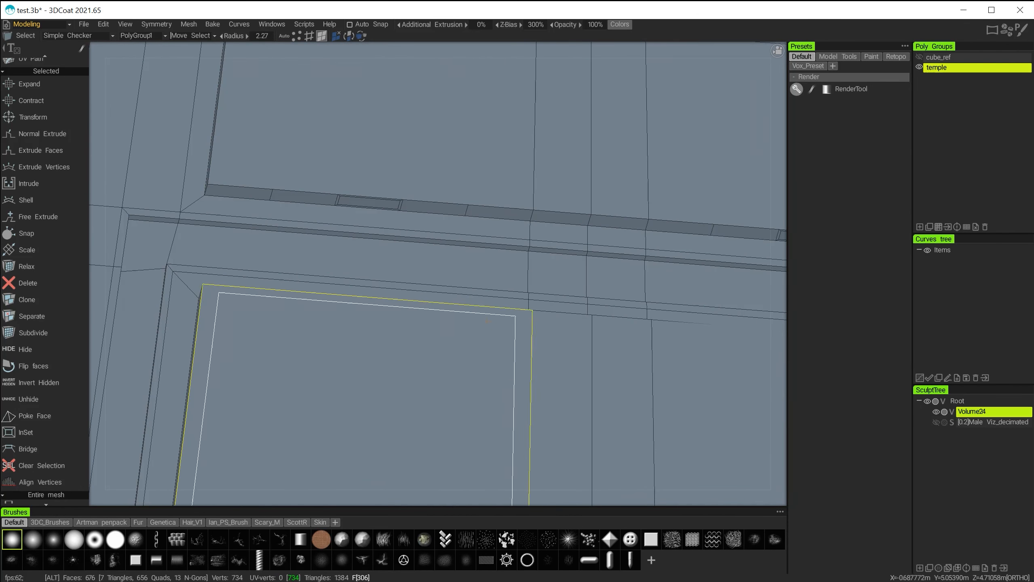
left_click(380, 203)
left_click_drag(385, 456, 389, 385, "alt")
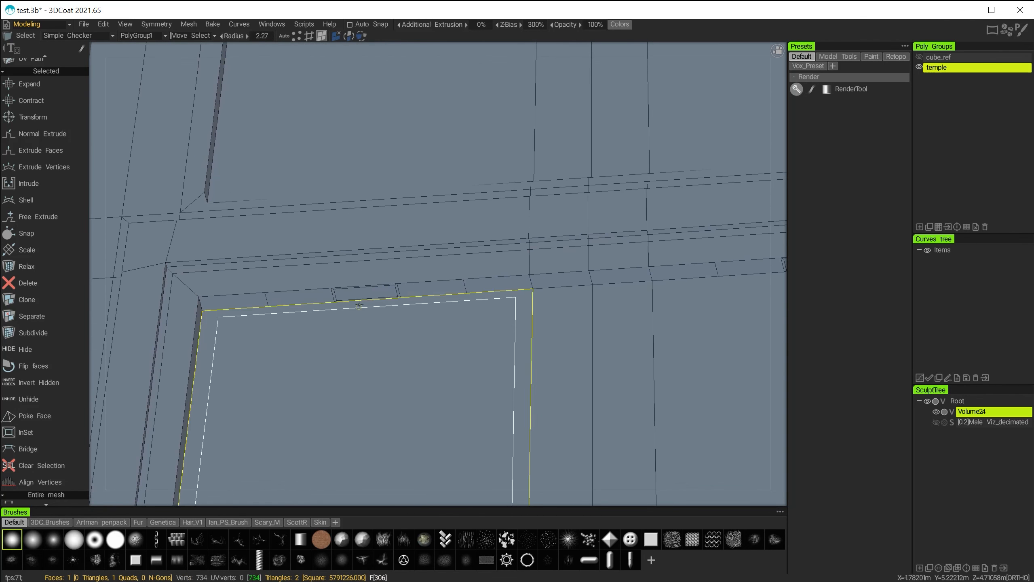
left_click(361, 290, "shift")
left_click_drag(360, 312, 347, 352, "alt")
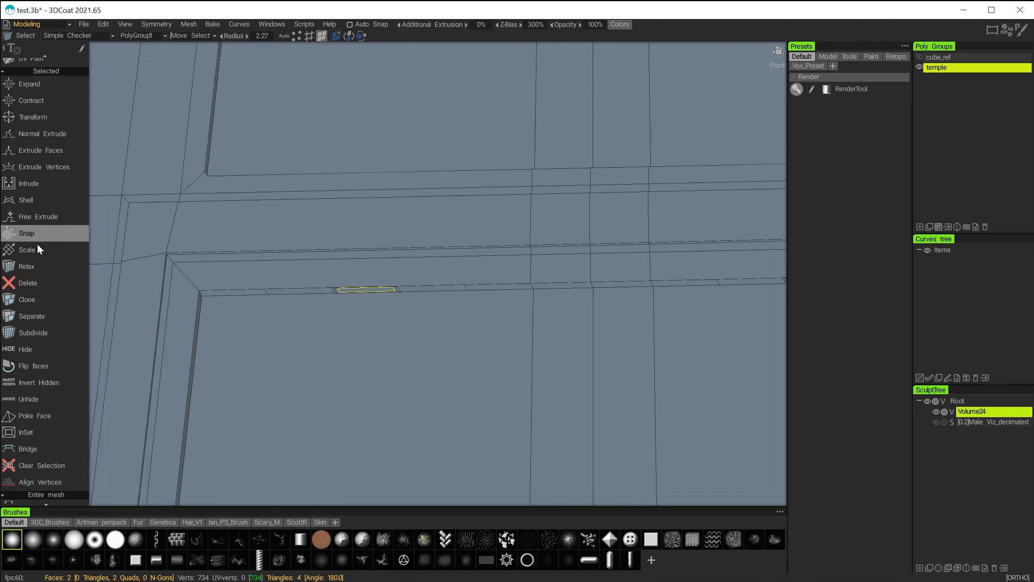
scroll(48, 407, "down", 1)
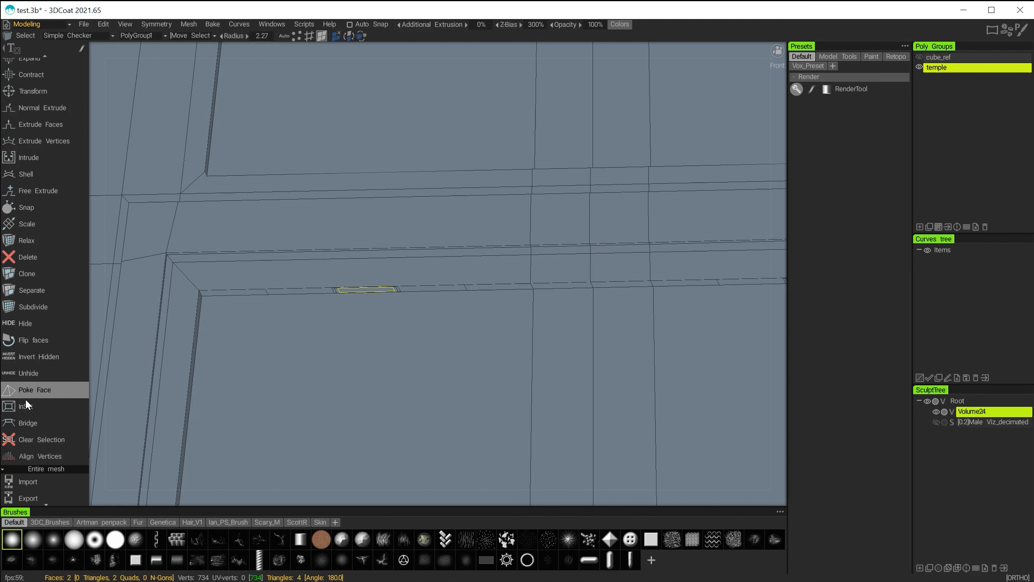
left_click(25, 420)
left_click_drag(487, 309, 475, 290, "alt")
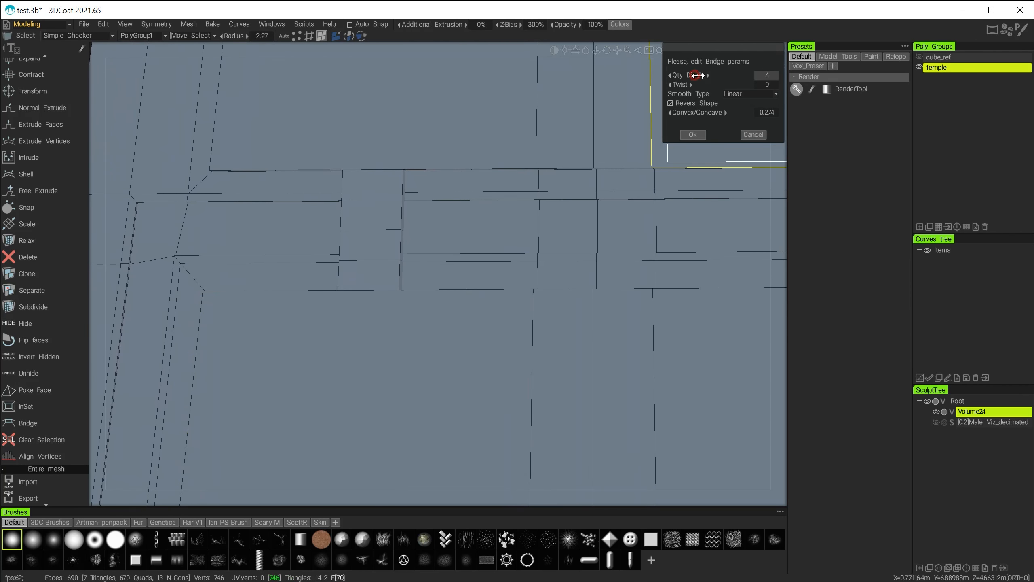
Try a twisted bridge with 9 divisions, Twist 3 and Parabola smoothing, and return the smooth type to Linear
left_click_drag(697, 75, 676, 84)
left_click(747, 95)
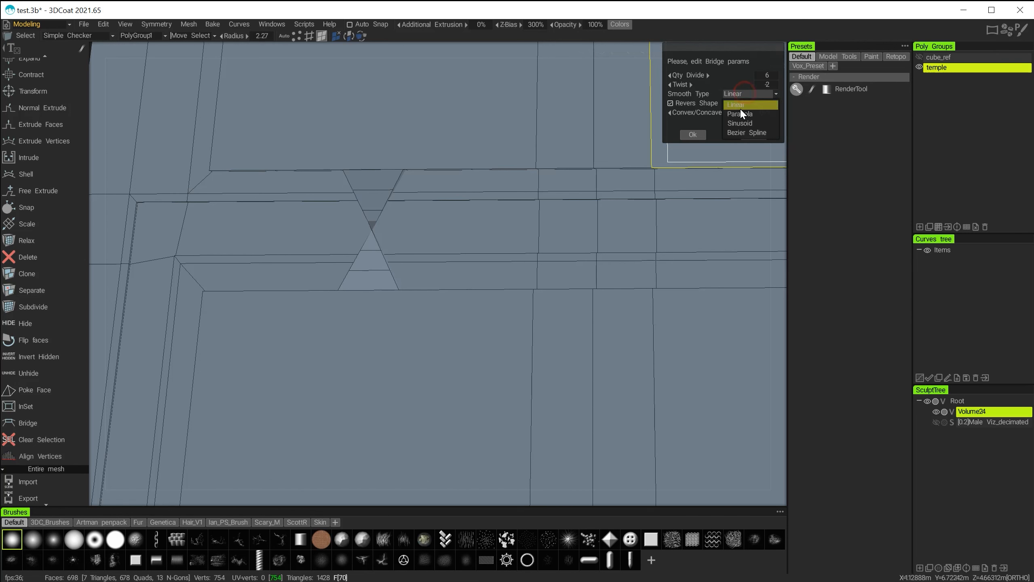
left_click(740, 110)
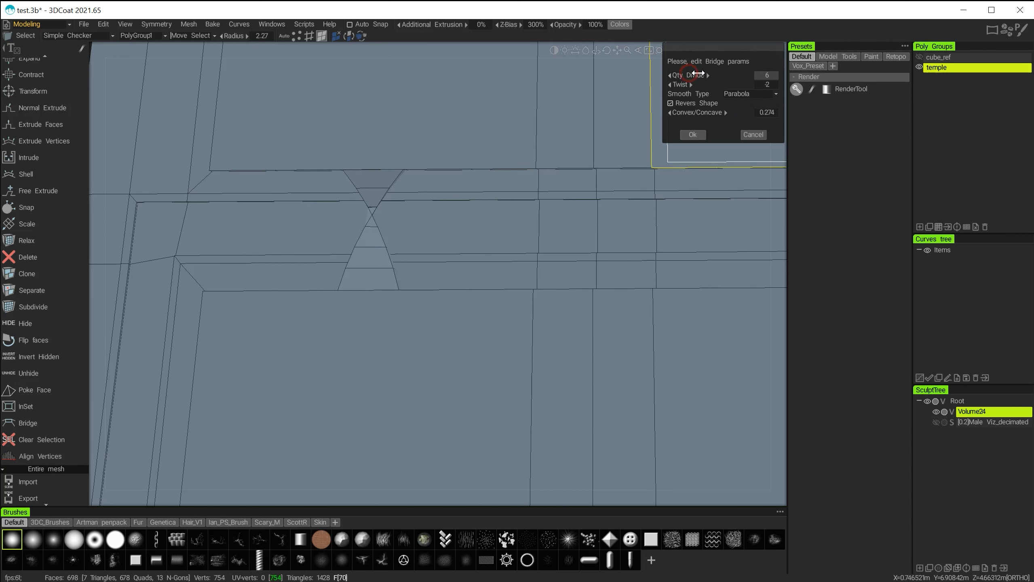
left_click_drag(698, 73, 708, 75)
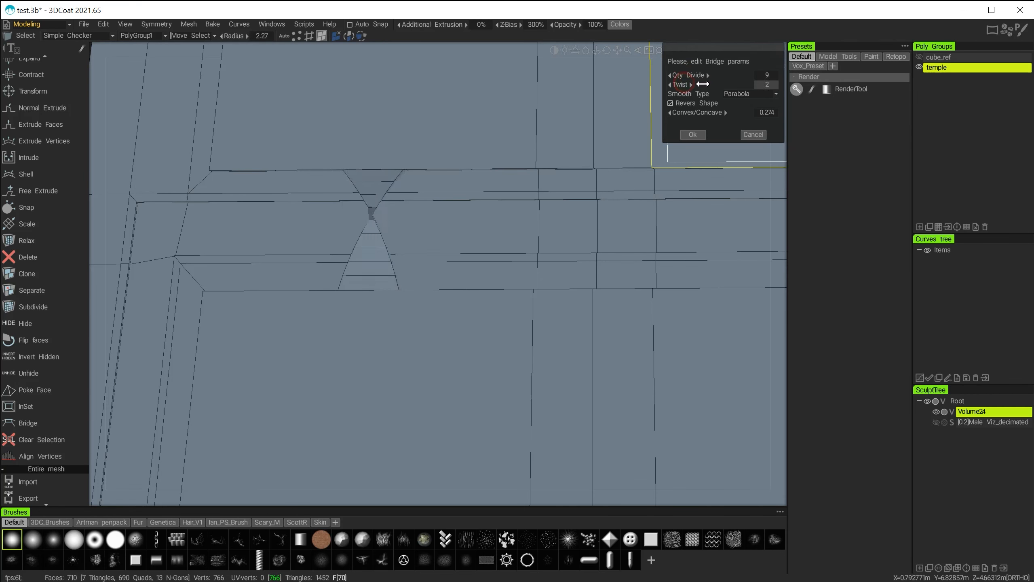
left_click_drag(700, 84, 707, 83)
left_click_drag(481, 281, 524, 250, "alt")
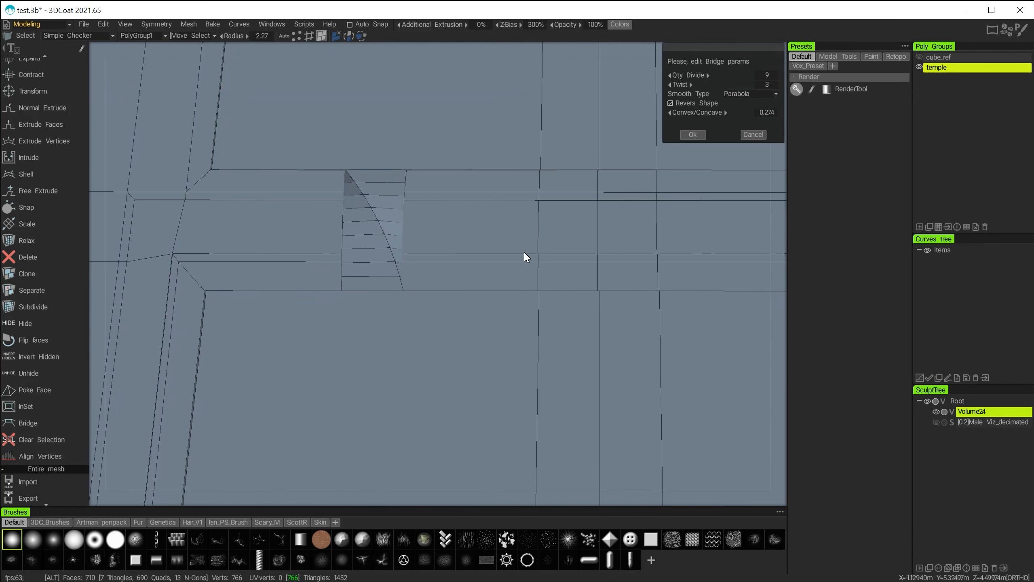
left_click(733, 93)
left_click(739, 101)
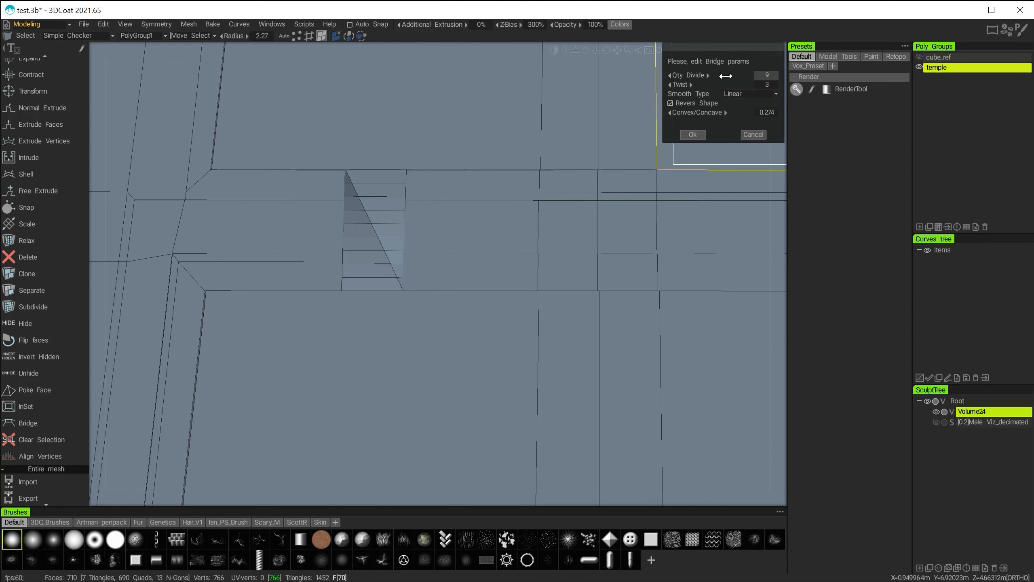
Turn off Revers Shape, set the bridge's Twist to 0 and Qty Divide to 4, and apply it
left_click(670, 104)
left_click_drag(707, 85, 672, 85)
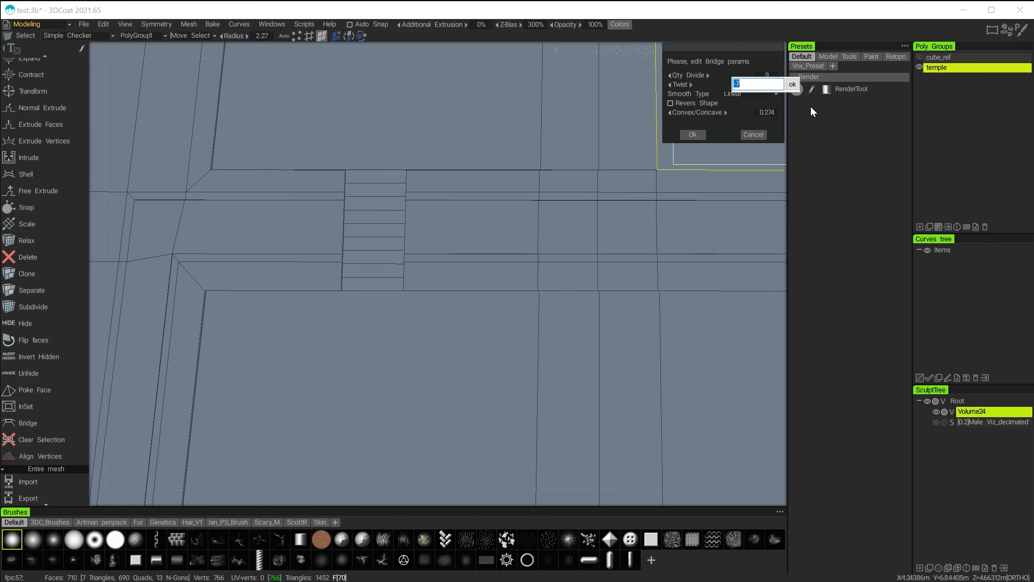
type("0")
key("Return")
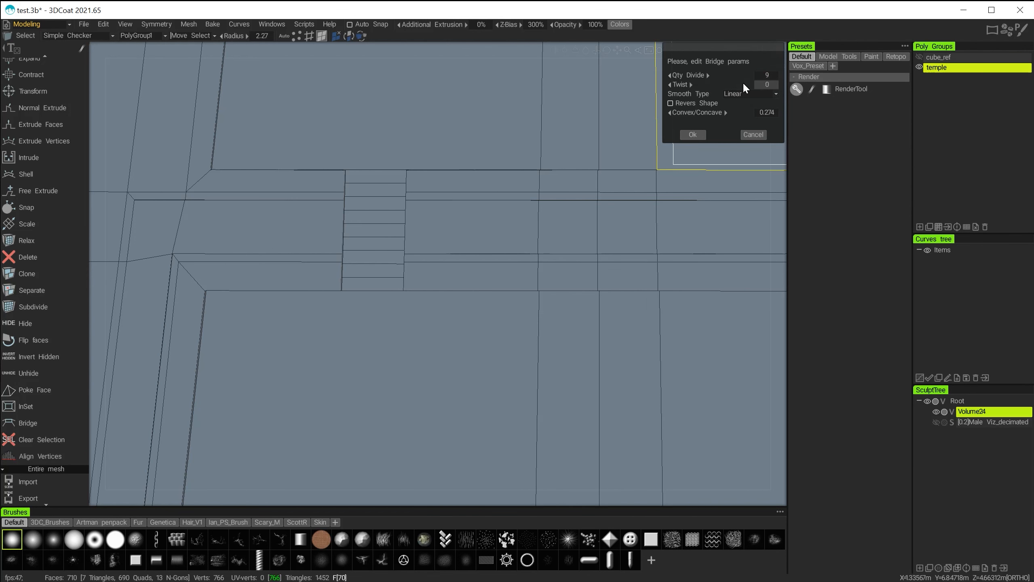
left_click_drag(723, 75, 701, 76)
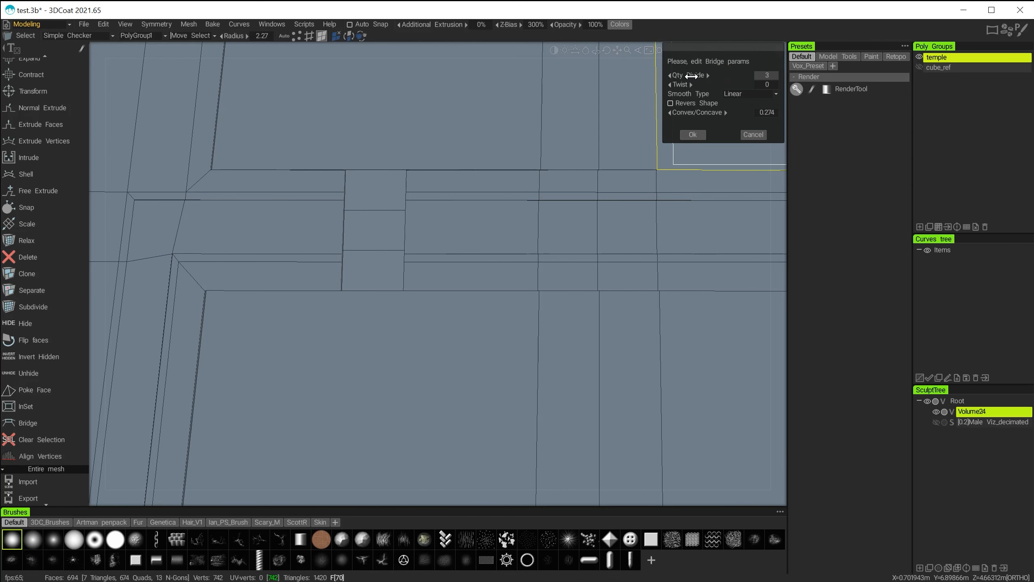
left_click_drag(249, 251, 313, 284, "alt")
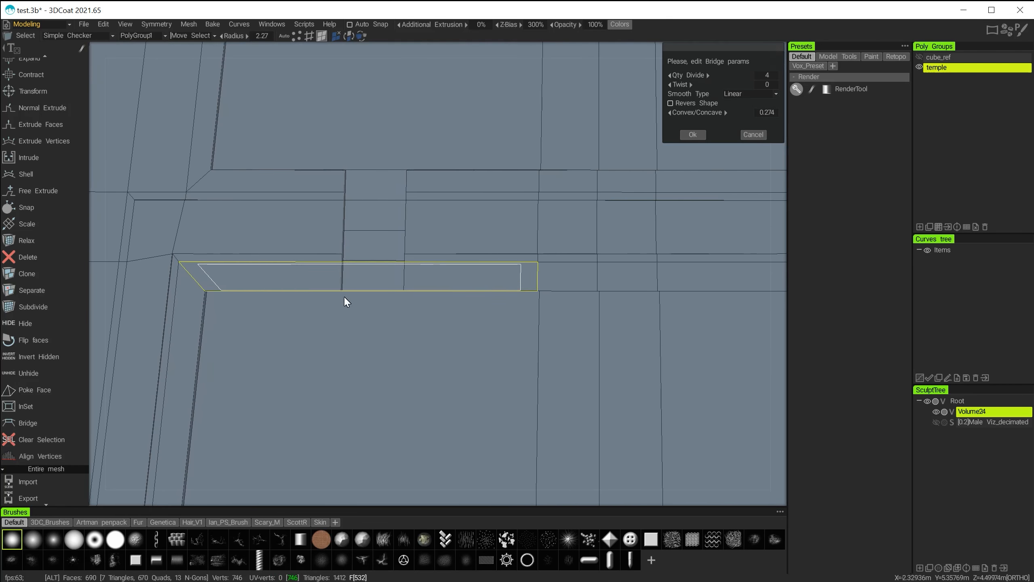
right_click_drag(344, 295, 277, 247, "alt")
middle_click_drag(489, 258, 371, 253, "alt")
left_click_drag(376, 277, 370, 280, "alt")
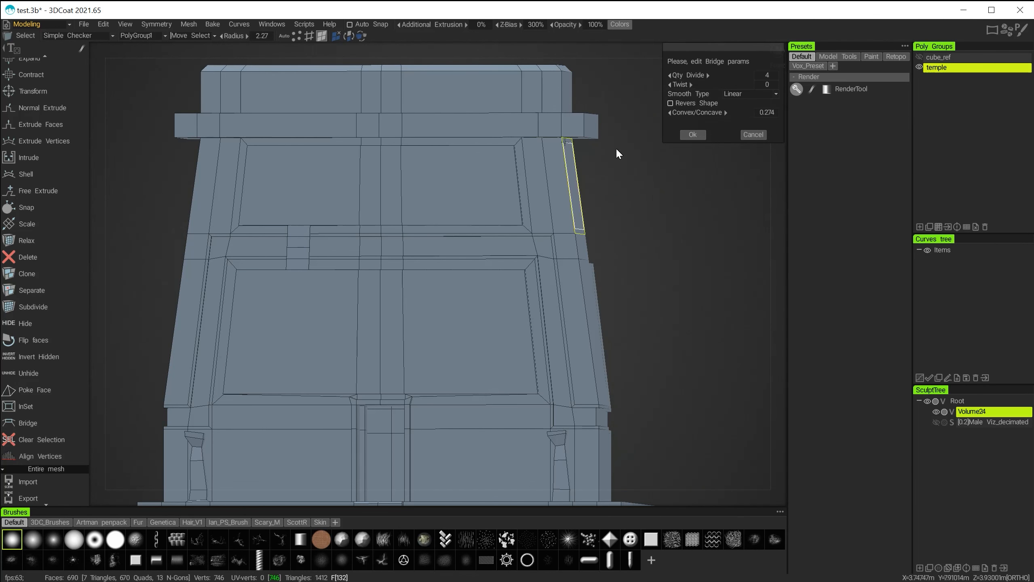
left_click(695, 134)
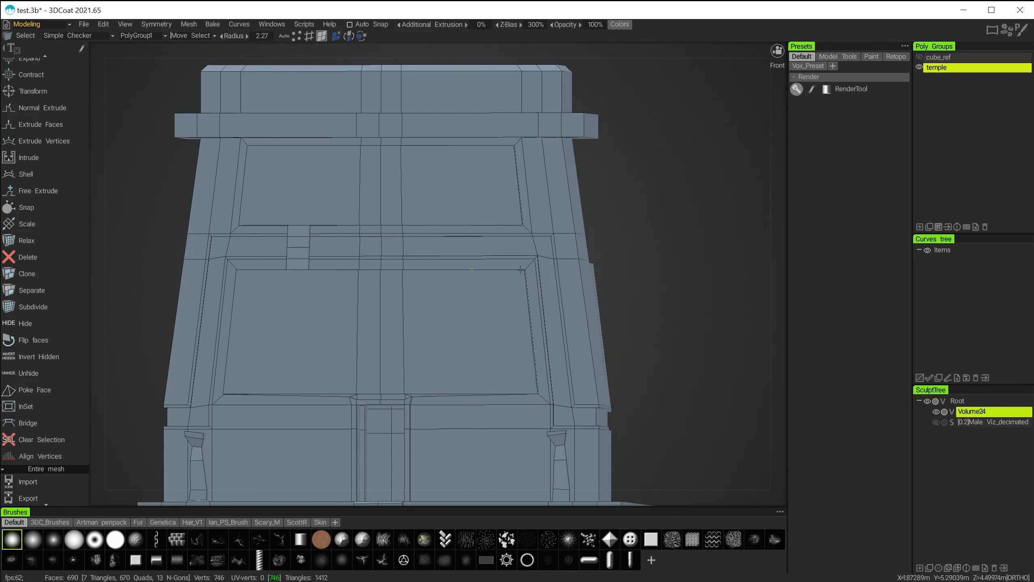
Bridge the matching inset faces right of the centre strip with Qty Divide 4, Twist 0 and Linear smoothing
left_click_drag(586, 265, 596, 327, "alt")
right_click_drag(525, 312, 614, 359, "alt")
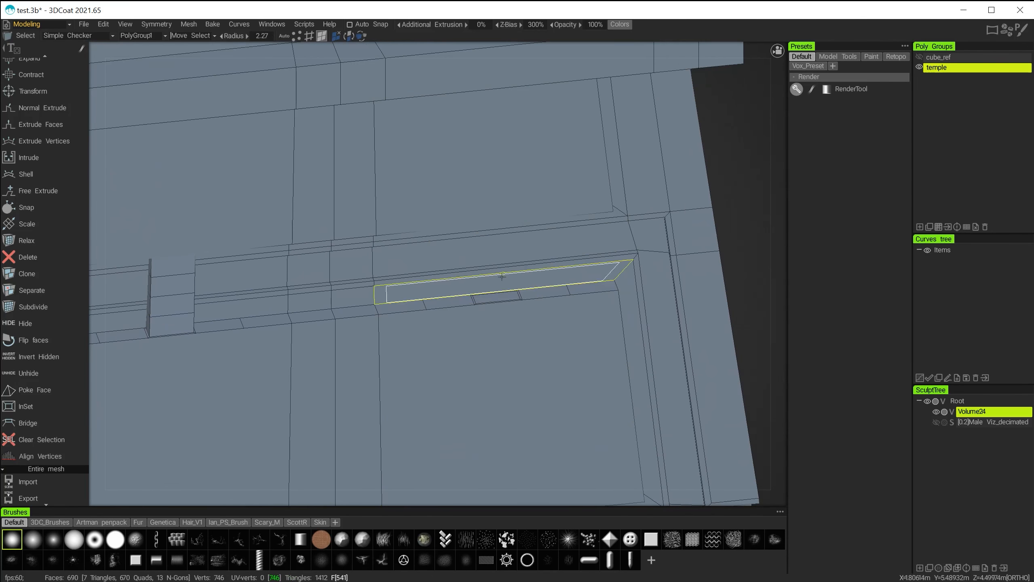
left_click(491, 299)
left_click_drag(483, 351, 491, 285, "alt")
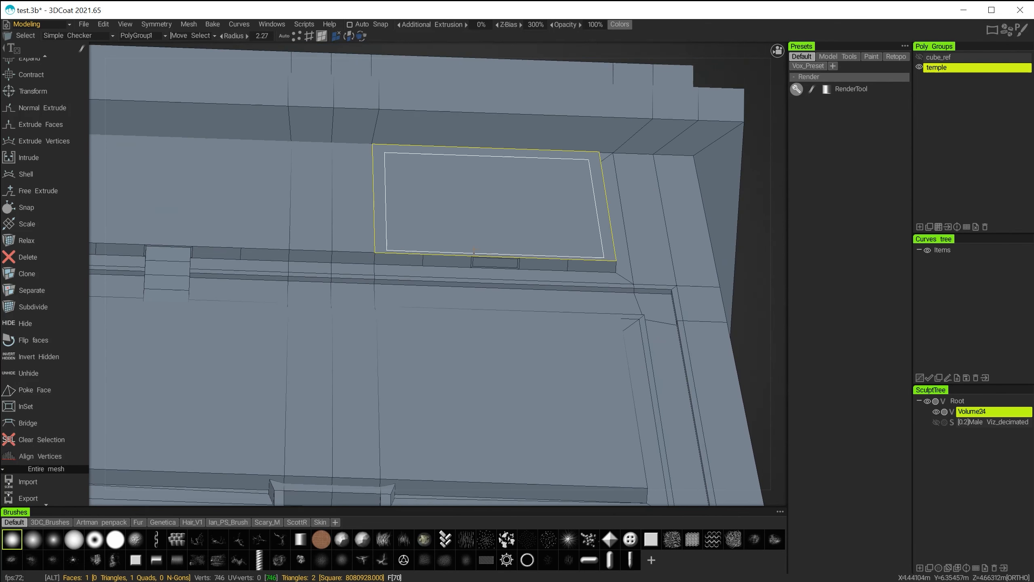
left_click(495, 263)
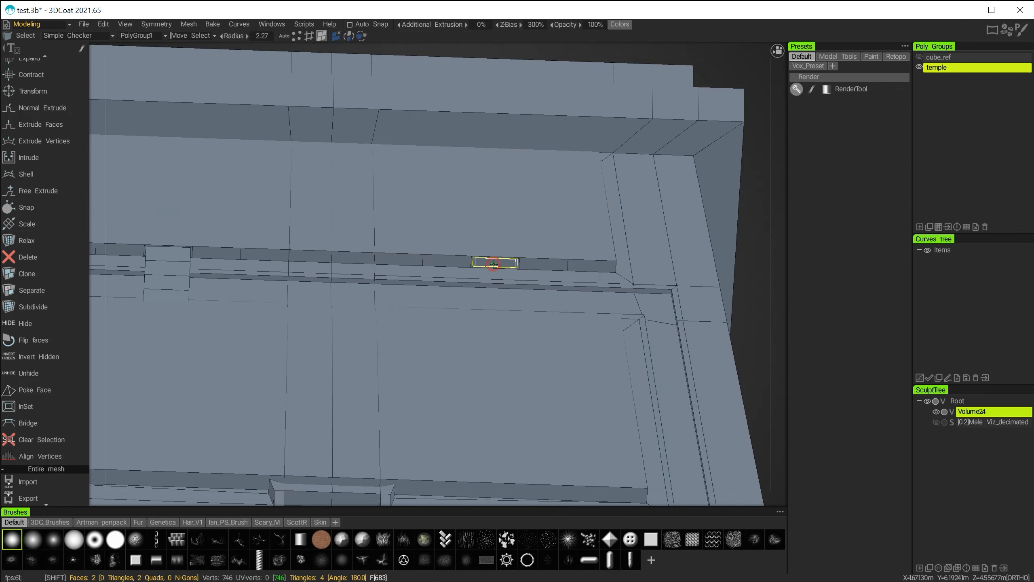
left_click(23, 423)
left_click_drag(496, 297, 526, 243, "alt")
right_click_drag(526, 238, 519, 210, "alt")
left_click_drag(519, 211, 559, 227, "alt")
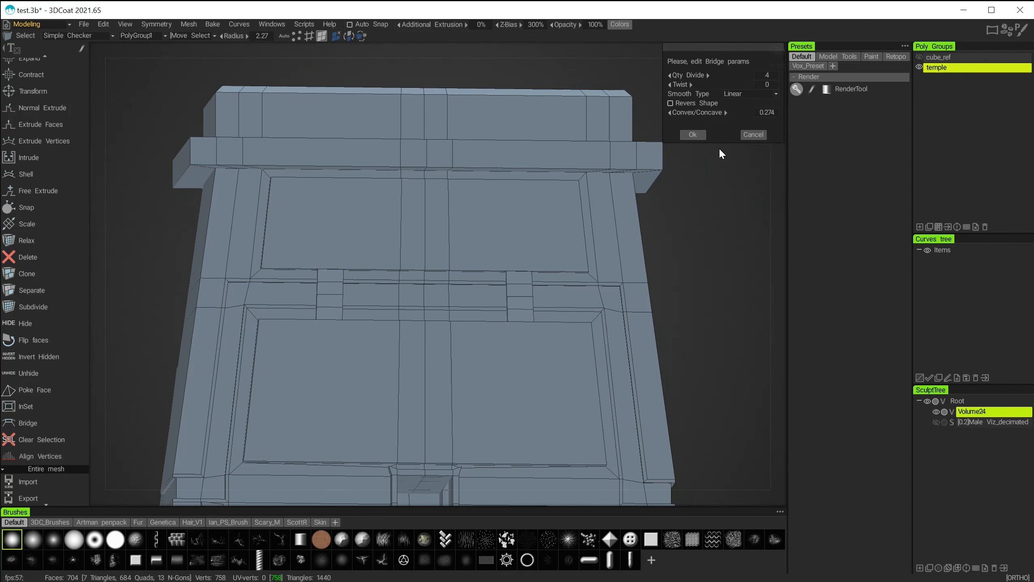
left_click(693, 134)
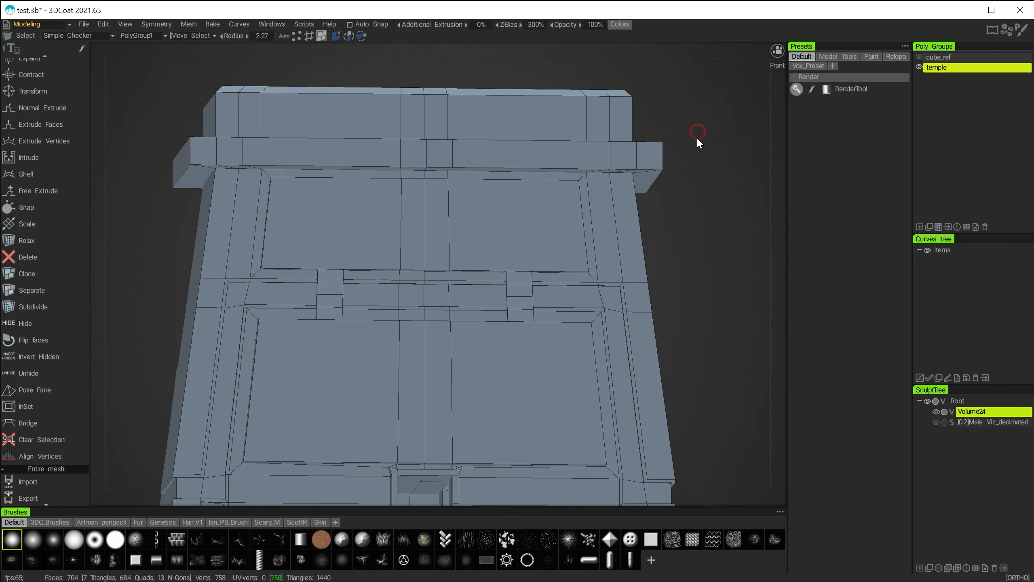
Examine the two bridged blocks between the wall panels from both sides of the temple front
left_click_drag(680, 230, 722, 261, "alt")
right_click_drag(722, 260, 594, 253, "alt")
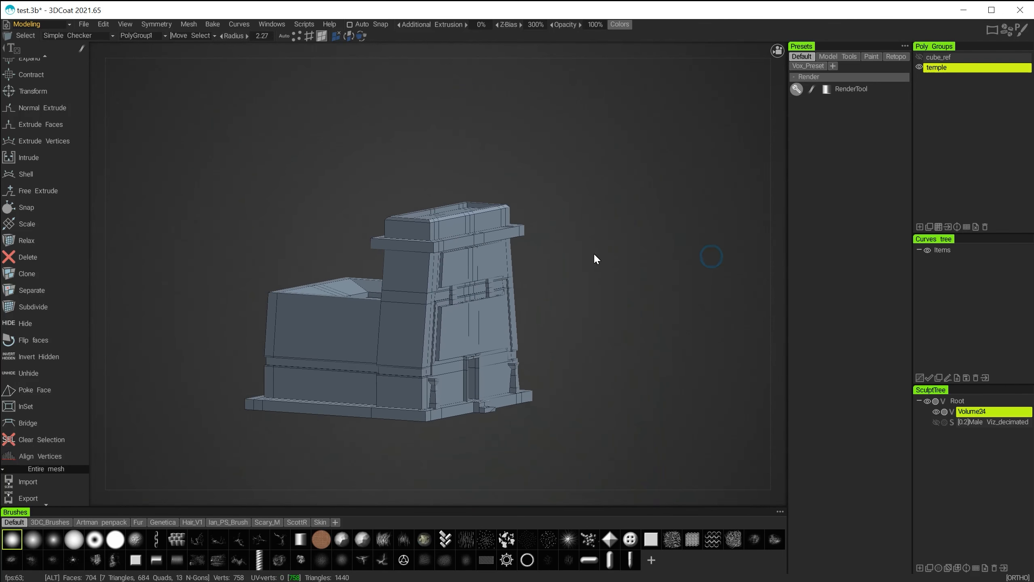
middle_click_drag(594, 254, 592, 234, "alt")
left_click_drag(592, 234, 485, 242, "alt")
right_click_drag(485, 241, 543, 301, "alt")
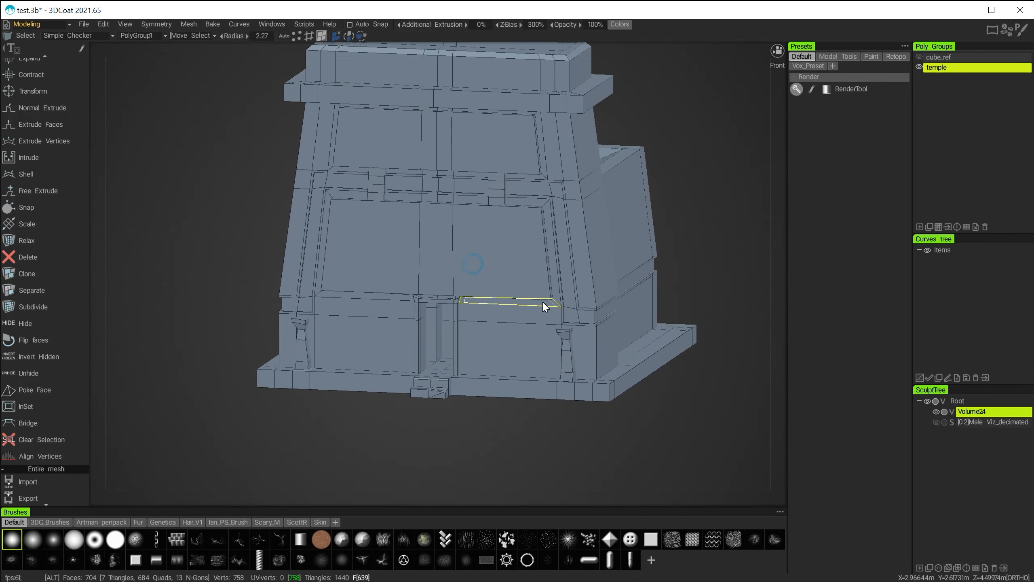
middle_click_drag(543, 301, 500, 342, "alt")
left_click_drag(491, 326, 603, 310, "alt")
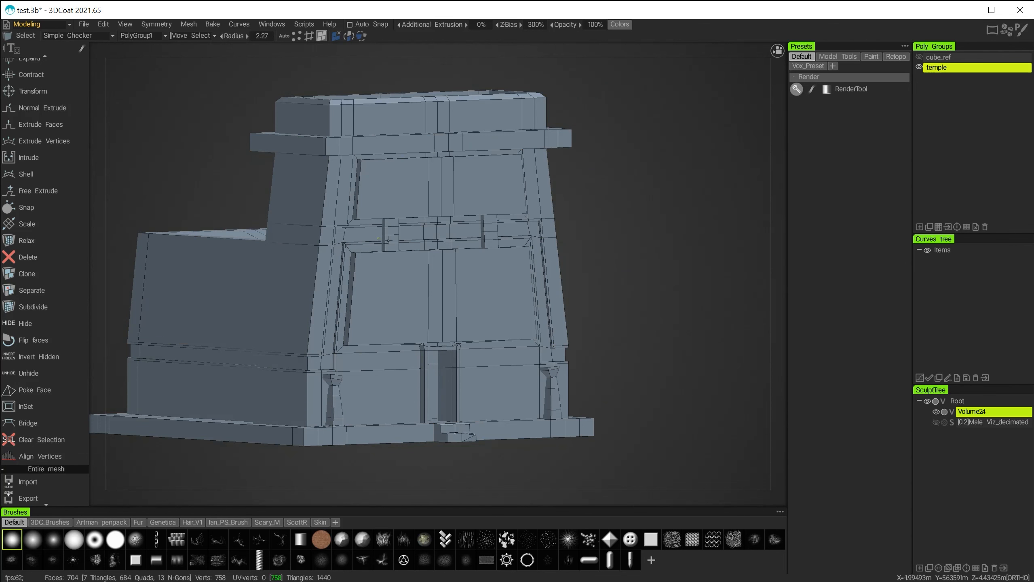
Examine the whole temple from both front corners and straight on to check the wall panels and connecting blocks
left_click_drag(639, 280, 644, 304, "alt")
left_click_drag(578, 305, 489, 326, "alt")
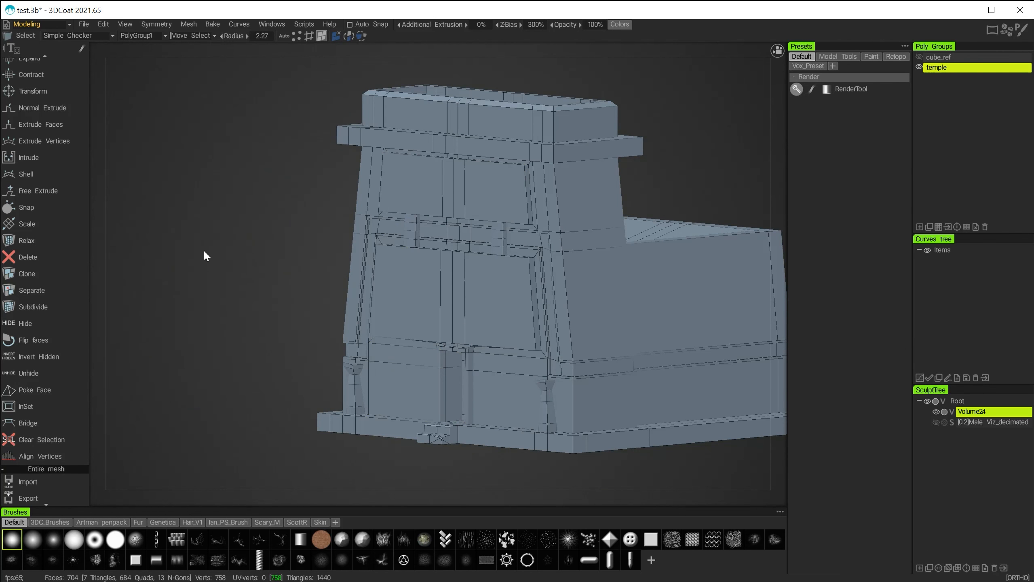
middle_click_drag(199, 253, 164, 251)
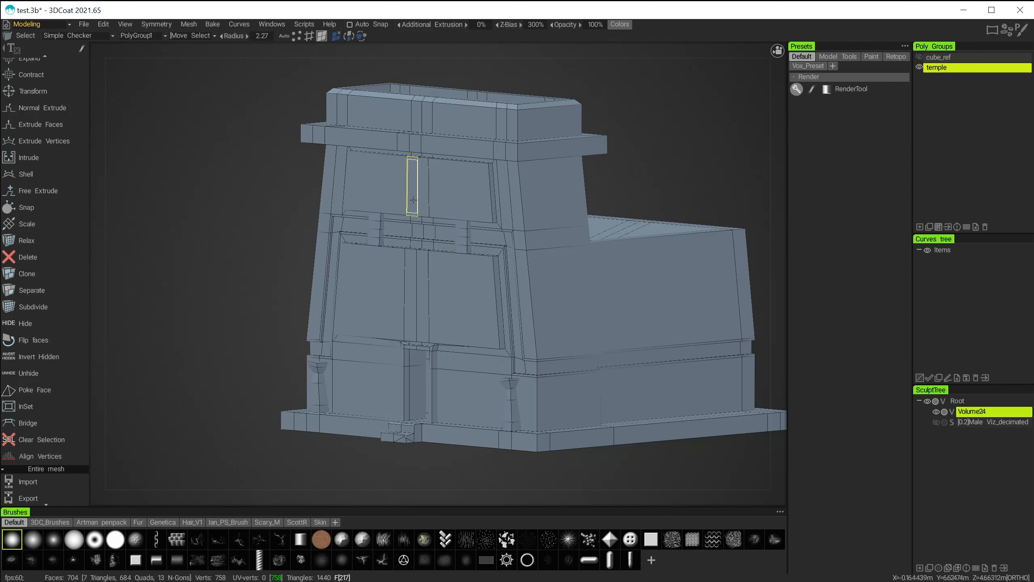
left_click_drag(266, 225, 624, 311, "alt")
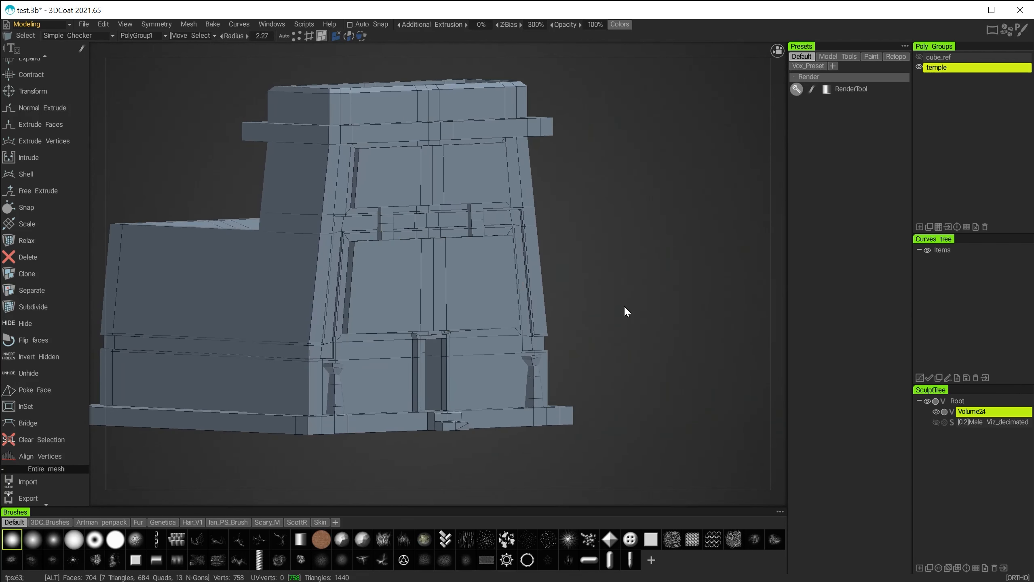
right_click_drag(625, 306, 680, 335, "alt")
middle_click_drag(680, 335, 715, 350, "alt")
right_click_drag(715, 350, 666, 304, "alt")
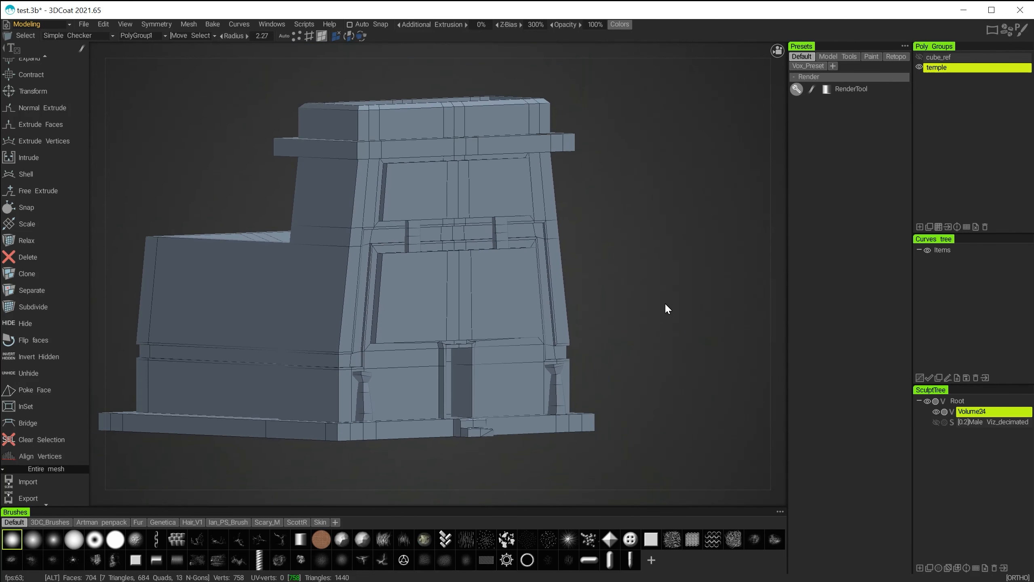
left_click_drag(667, 305, 687, 337, "alt")
mouse_move(680, 334)
left_mouse_down()
mouse_move(695, 317)
mouse_move(679, 328)
mouse_move(689, 331)
mouse_move(667, 324)
left_mouse_up()
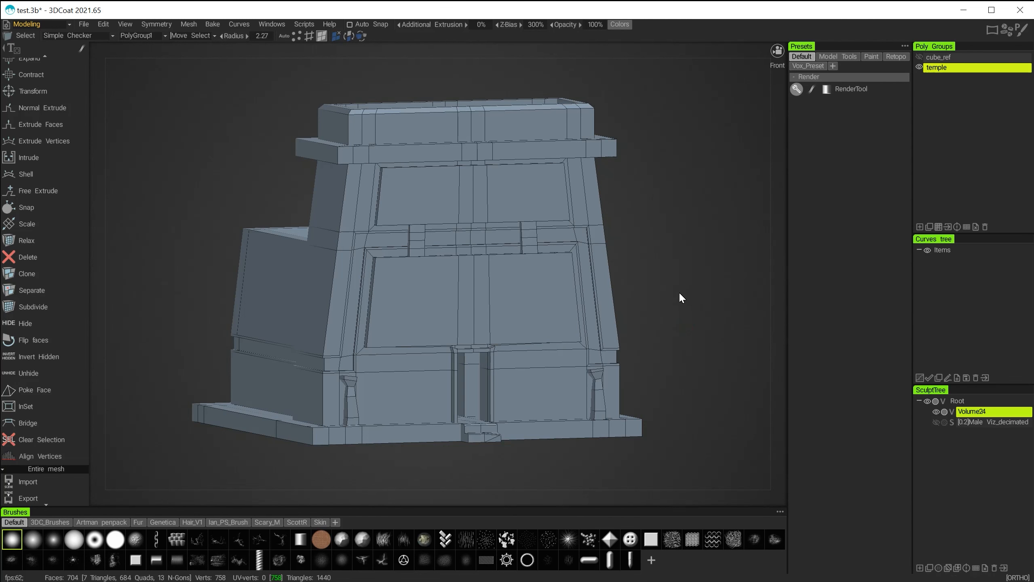
Save the scene, then enable Sculpt Mesh for the poly groups and turn off Subdivide 1
key("ctrl+s")
left_click(188, 25)
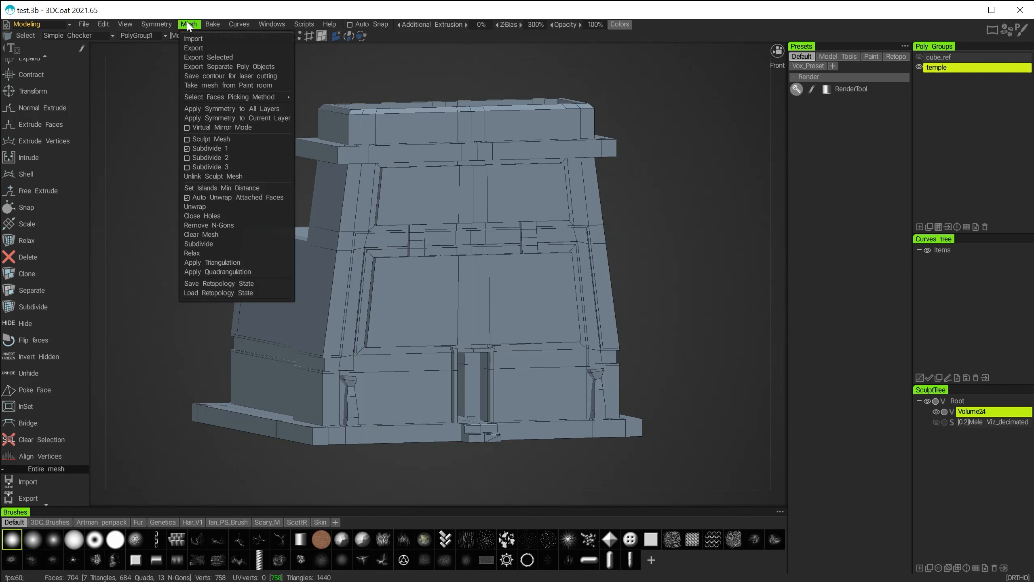
left_click(187, 138)
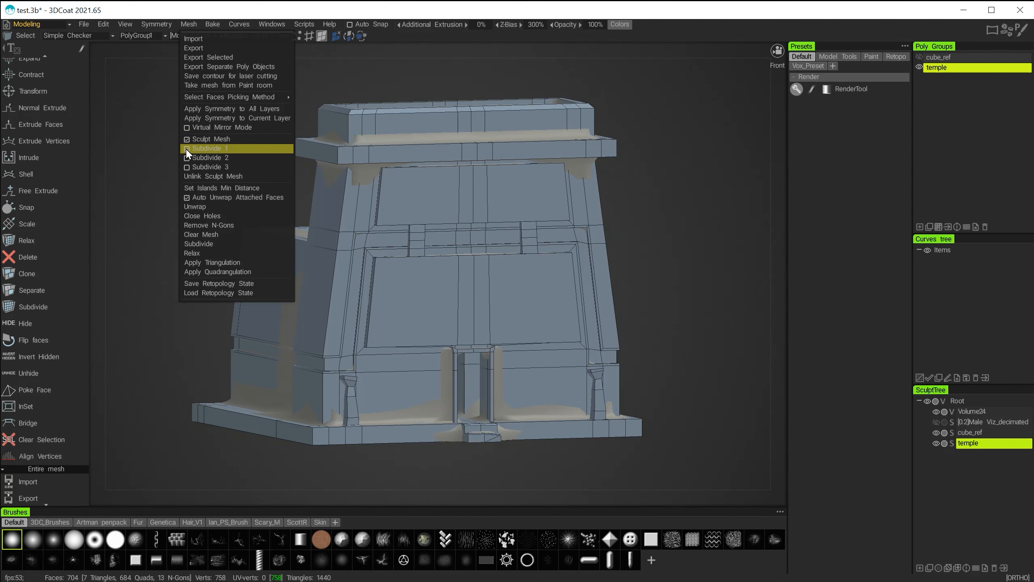
left_click(186, 149)
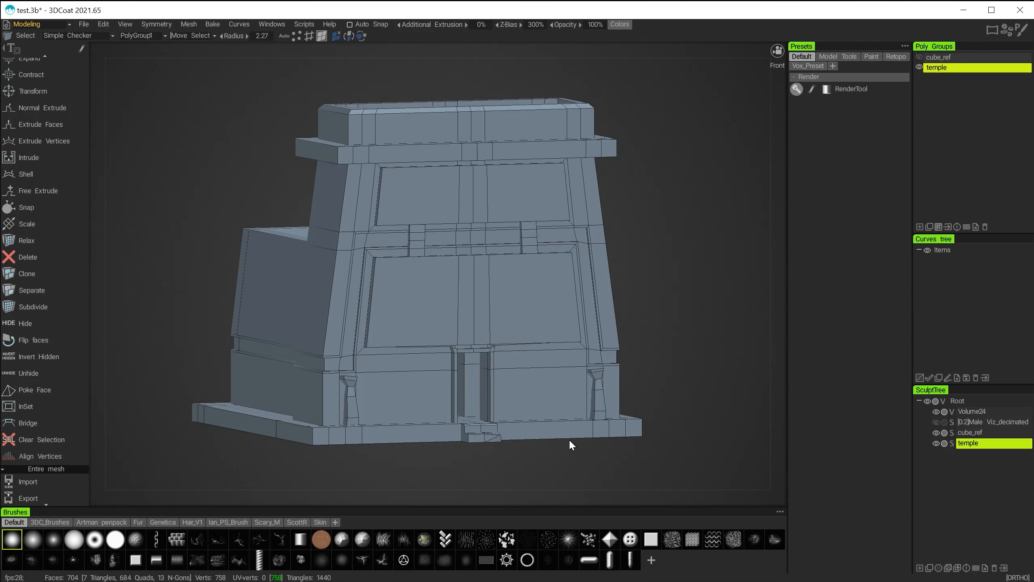
Switch to the Render room and turn the temple to a frontal view
left_click(21, 23)
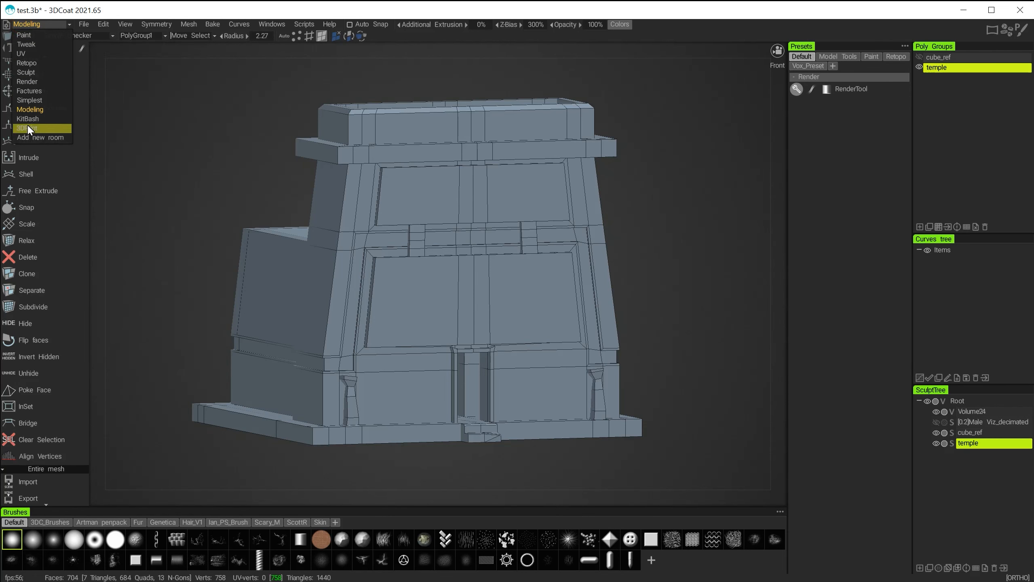
left_click(27, 82)
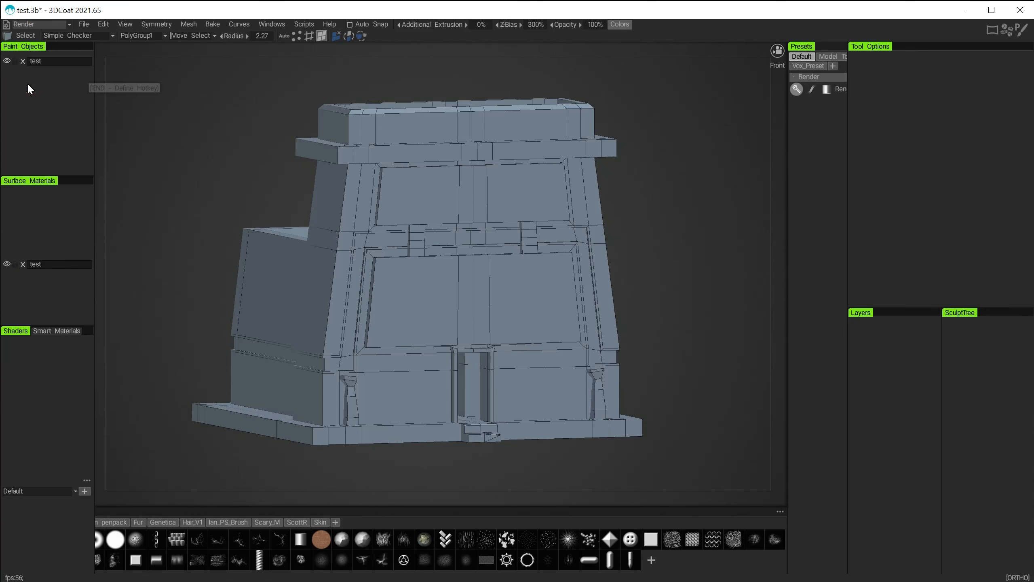
mouse_move(732, 287)
left_mouse_down("alt")
mouse_move(712, 263)
mouse_move(744, 290)
mouse_move(717, 272)
mouse_move(723, 286)
mouse_move(714, 285)
left_mouse_up("alt")
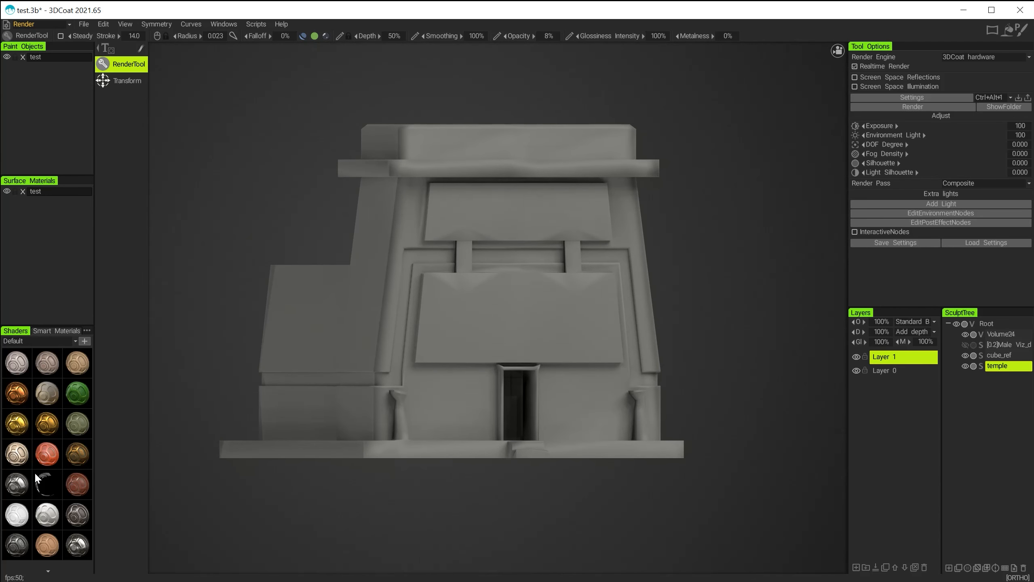
Try different shaders on the temple and assign PicMat_Clay2 from Ian_Collection
left_click(48, 393)
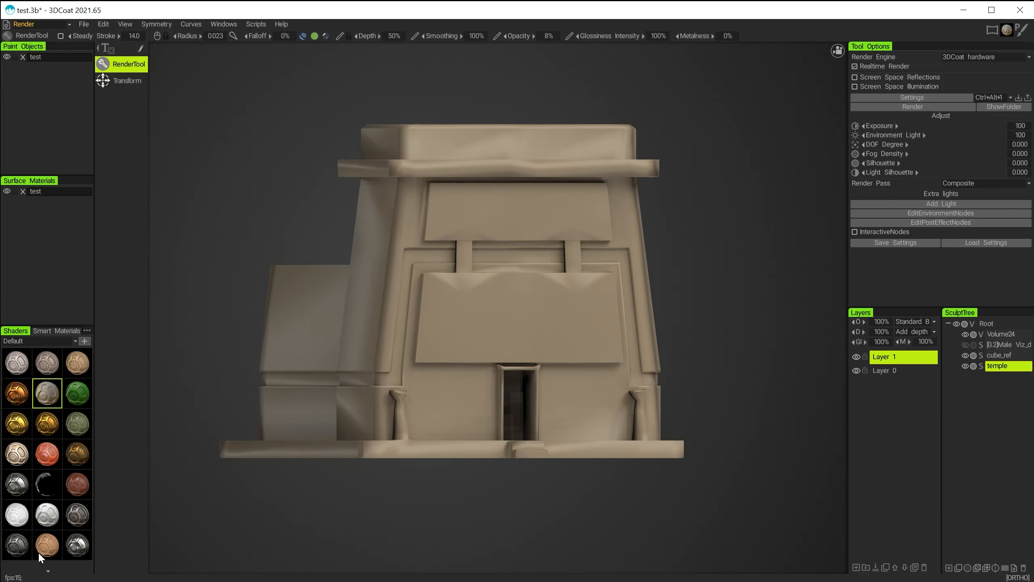
left_click(48, 548)
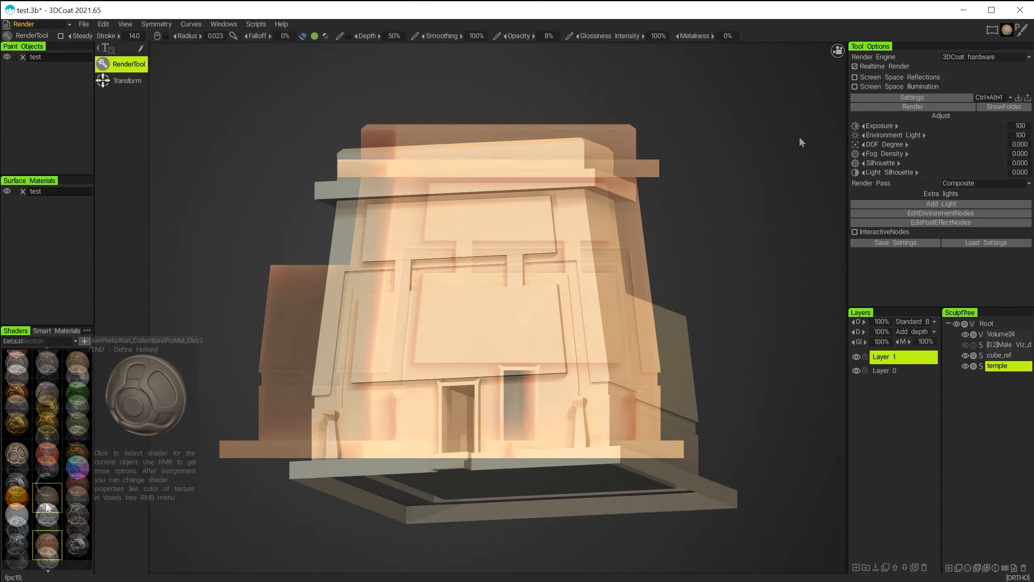
left_click_drag(271, 481, 308, 404)
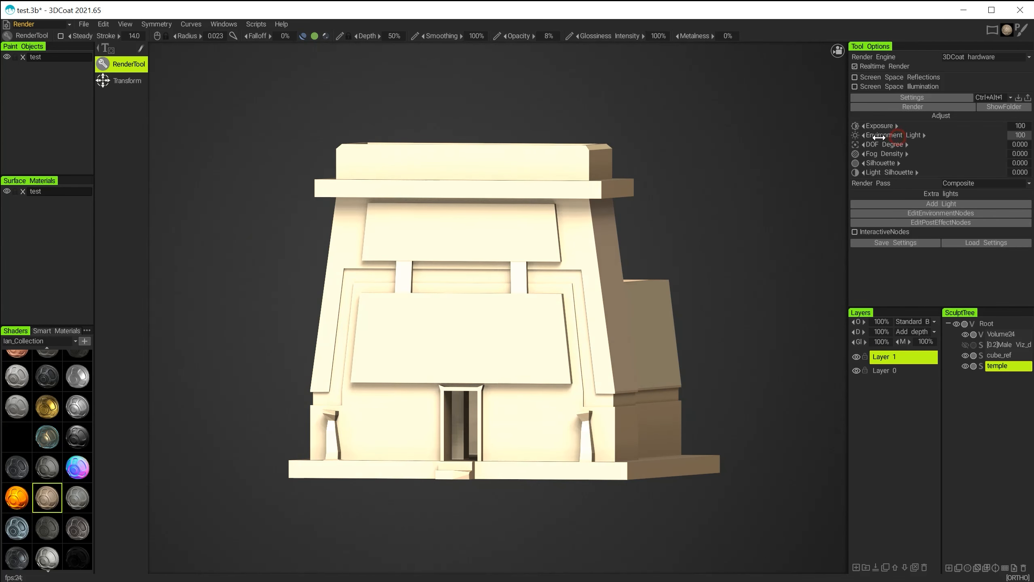
Lower Environment Light to 20.5 and add an extra light with Intensity 0.400, Rotation Angle 37.8 and Light Height 45.9
left_click_drag(880, 137, 845, 134)
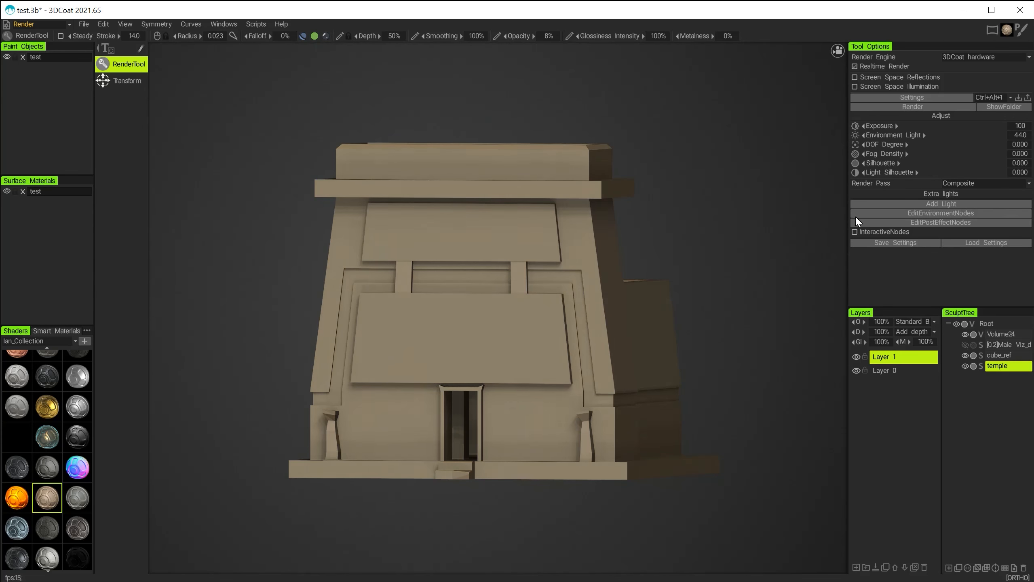
left_click(887, 204)
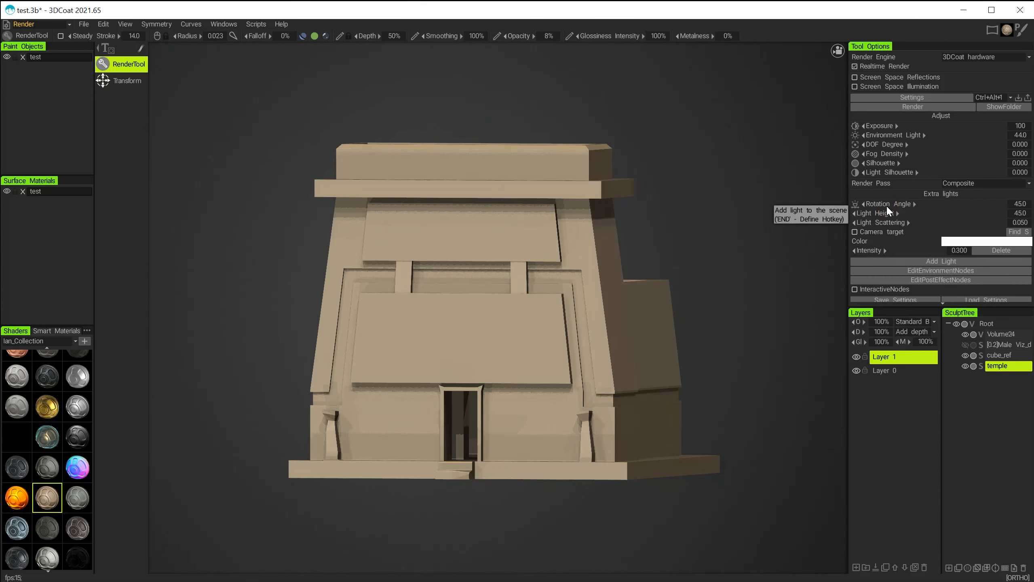
left_click_drag(886, 245, 888, 245)
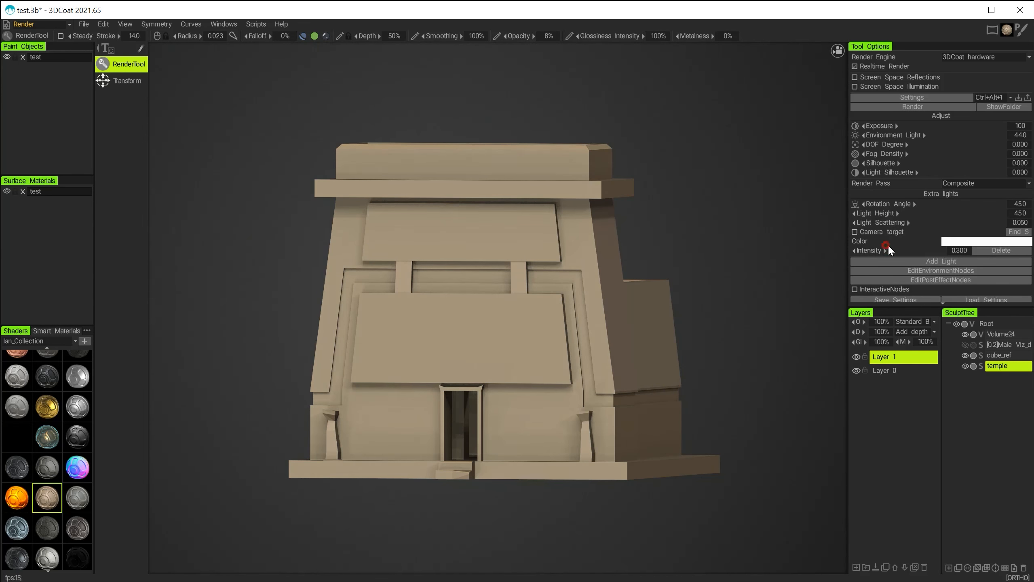
left_click(887, 246)
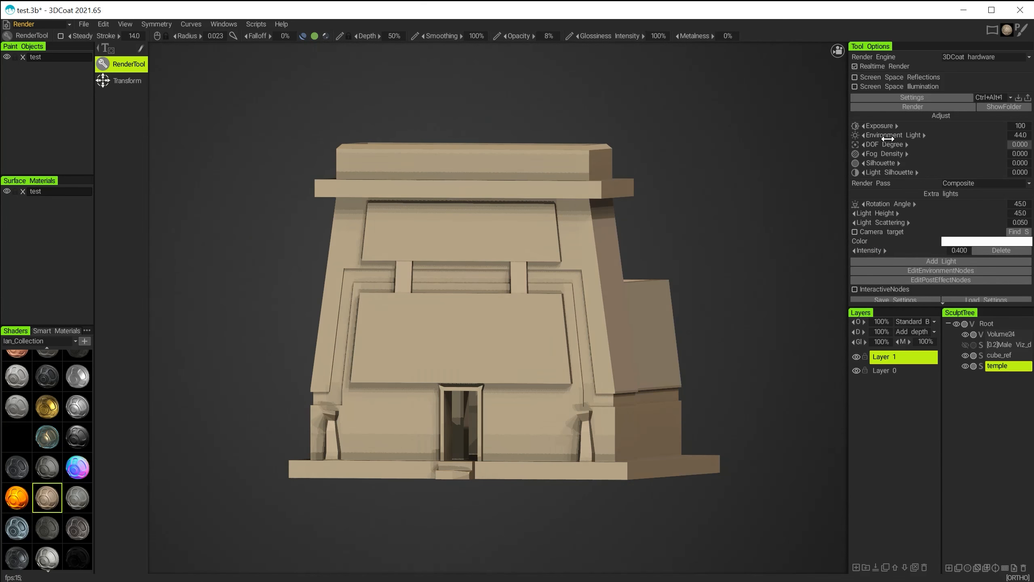
left_click_drag(888, 139, 870, 140)
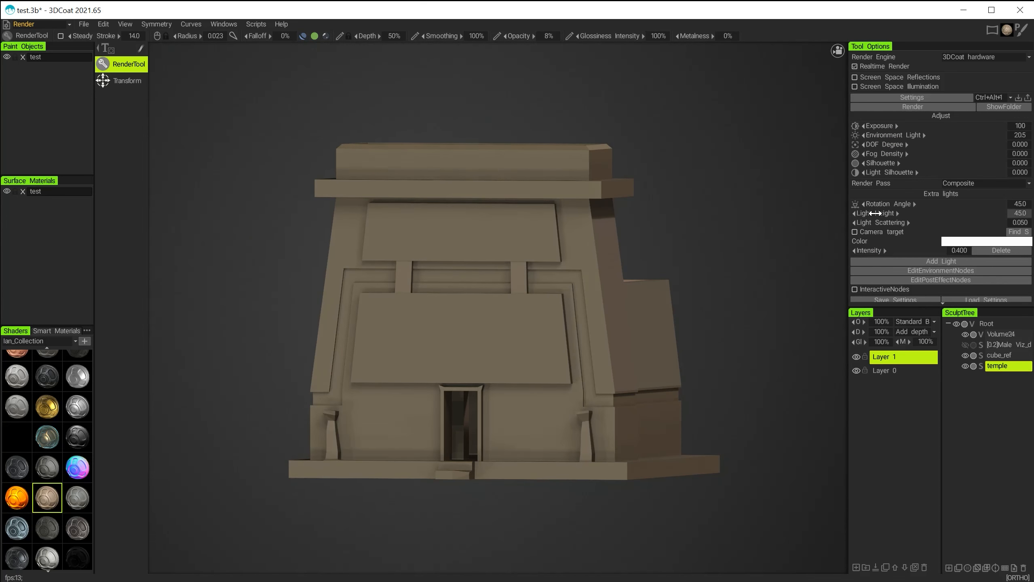
mouse_move(878, 210)
left_mouse_down()
mouse_move(892, 211)
mouse_move(875, 210)
mouse_move(884, 203)
left_mouse_up()
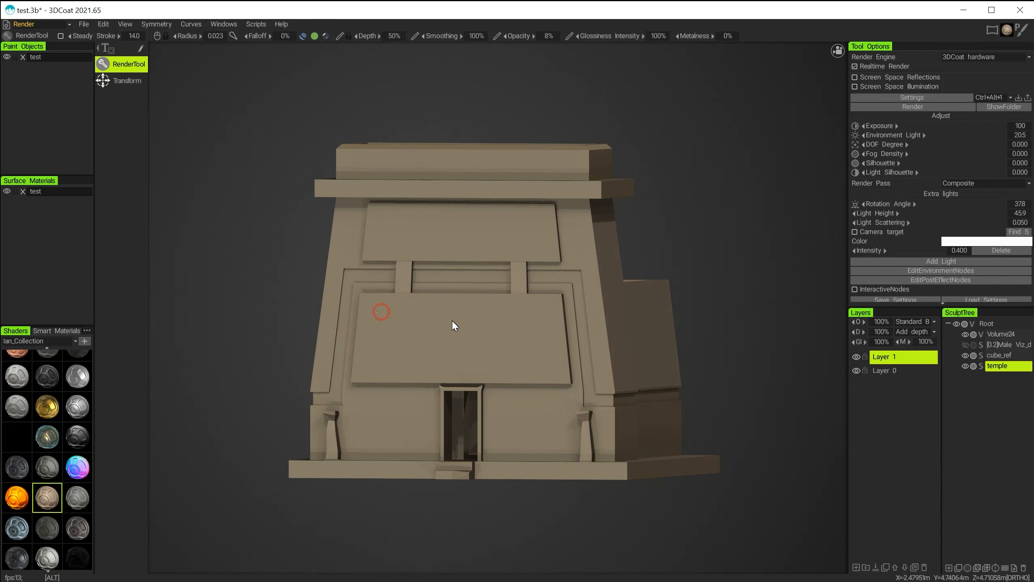
Examine the shaded temple under the new lighting from both sides, above and the front
mouse_move(453, 324)
left_mouse_down("alt")
mouse_move(485, 318)
mouse_move(510, 339)
mouse_move(617, 369)
left_mouse_up("alt")
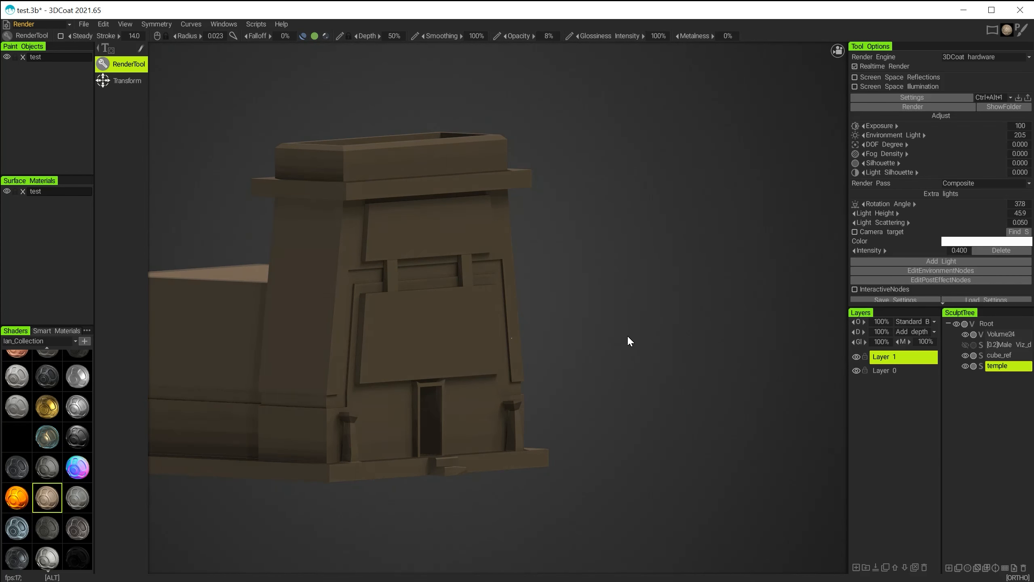
left_click_drag(633, 335, 688, 362, "alt")
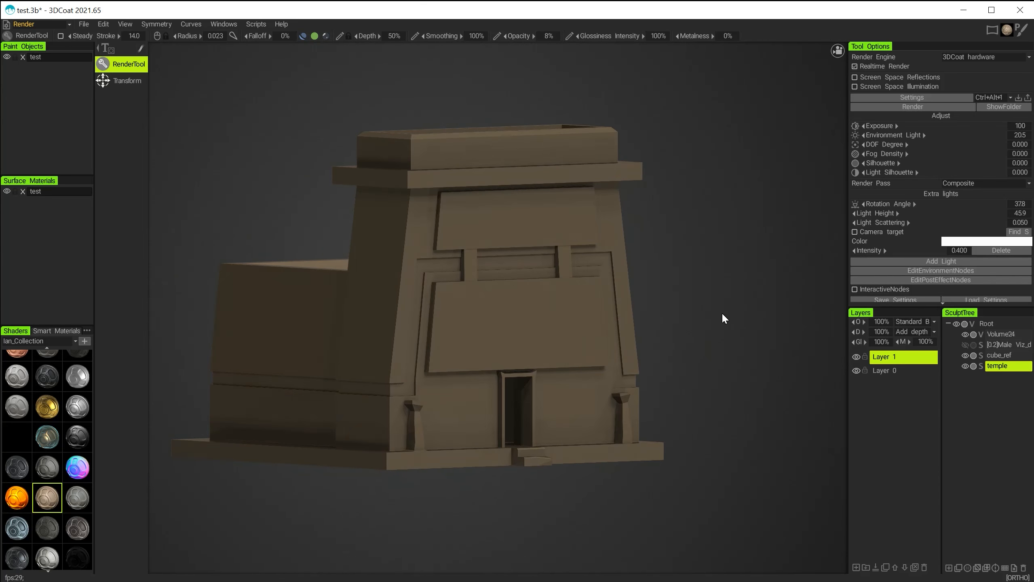
mouse_move(724, 315)
left_mouse_down("alt")
mouse_move(637, 302)
mouse_move(751, 358)
left_mouse_up("alt")
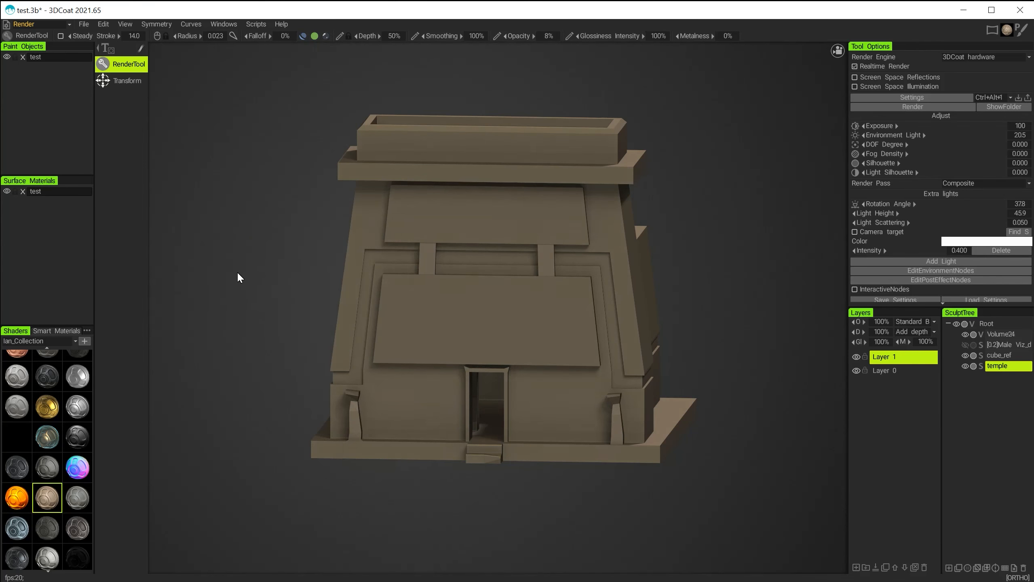
left_click_drag(238, 275, 715, 327, "alt")
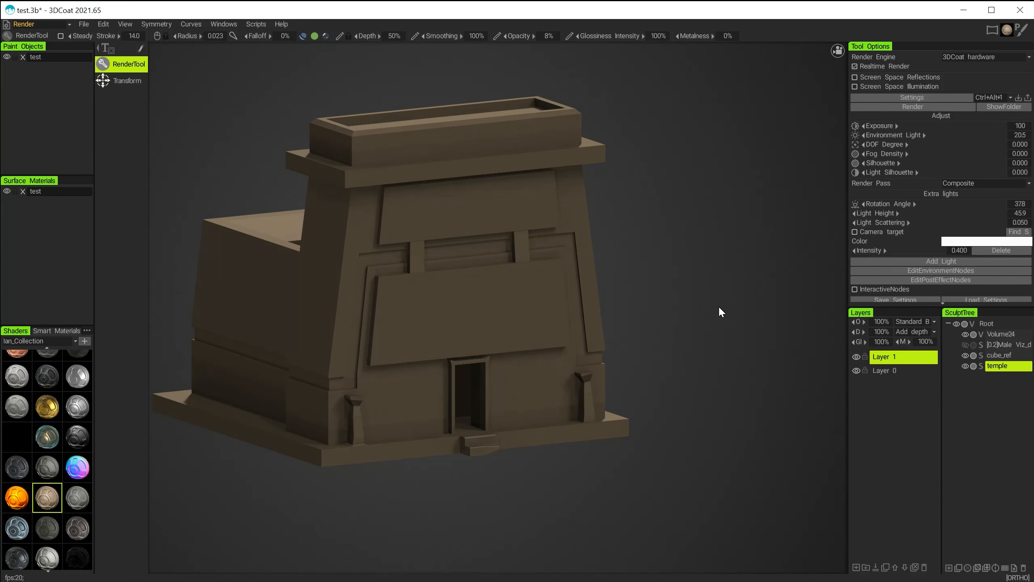
left_click_drag(718, 312, 688, 303, "alt")
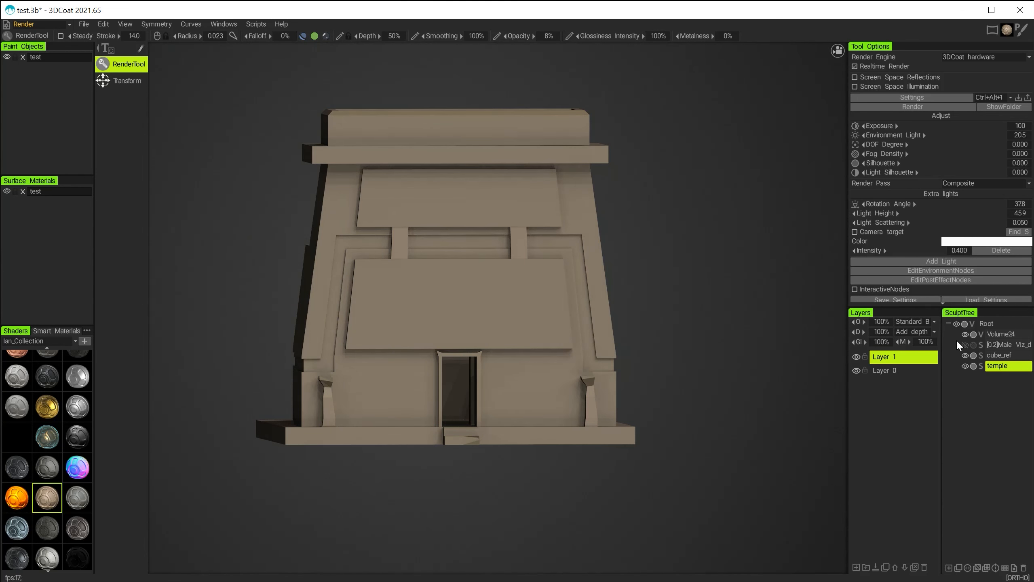
Show the decimated male reference figure in the doorway and check the temple's scale against it
left_click(965, 345)
left_click_drag(743, 351, 738, 349, "alt")
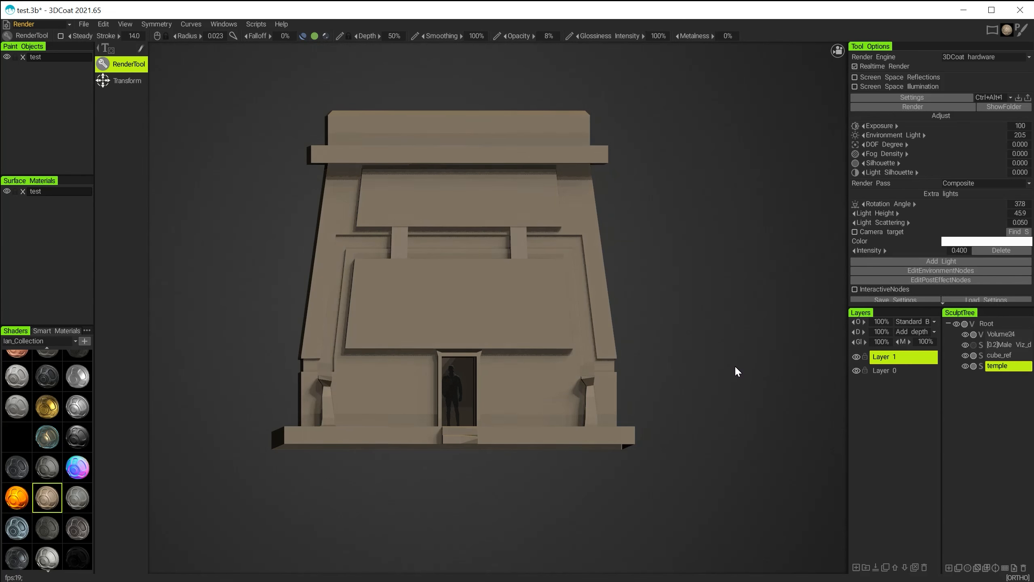
left_click_drag(744, 294, 725, 307, "alt")
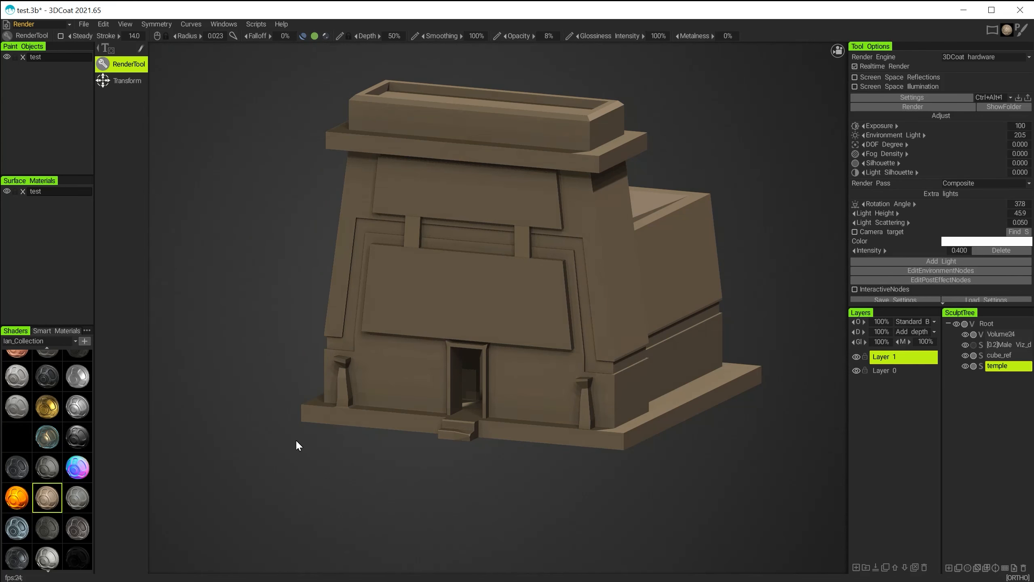